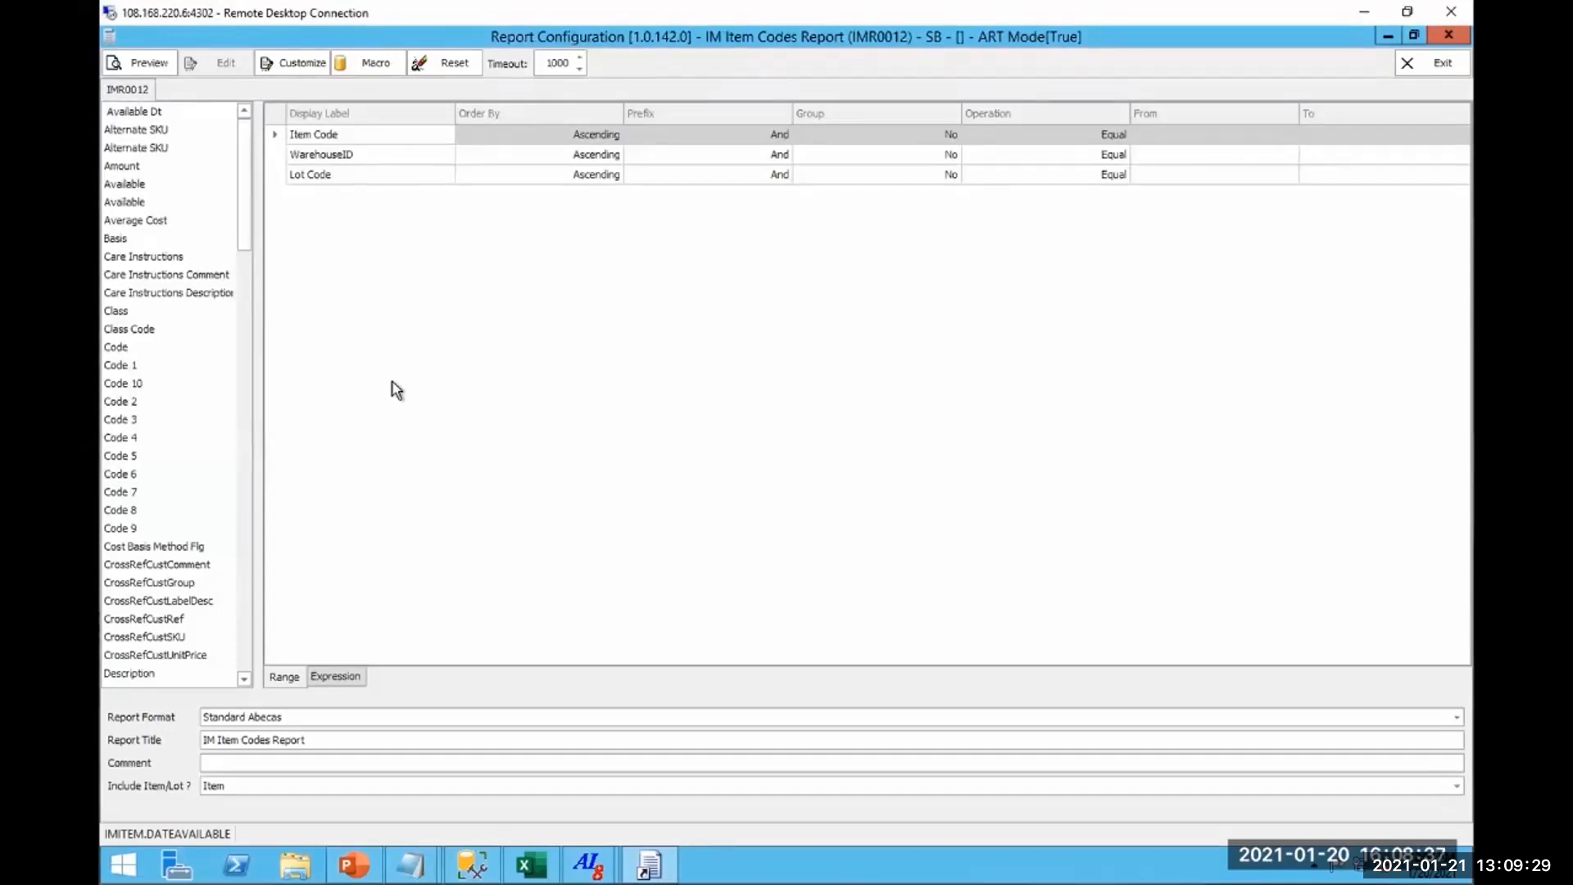
Load the saved Item Code Report macro into the IM Item Codes Report configuration.
click(367, 68)
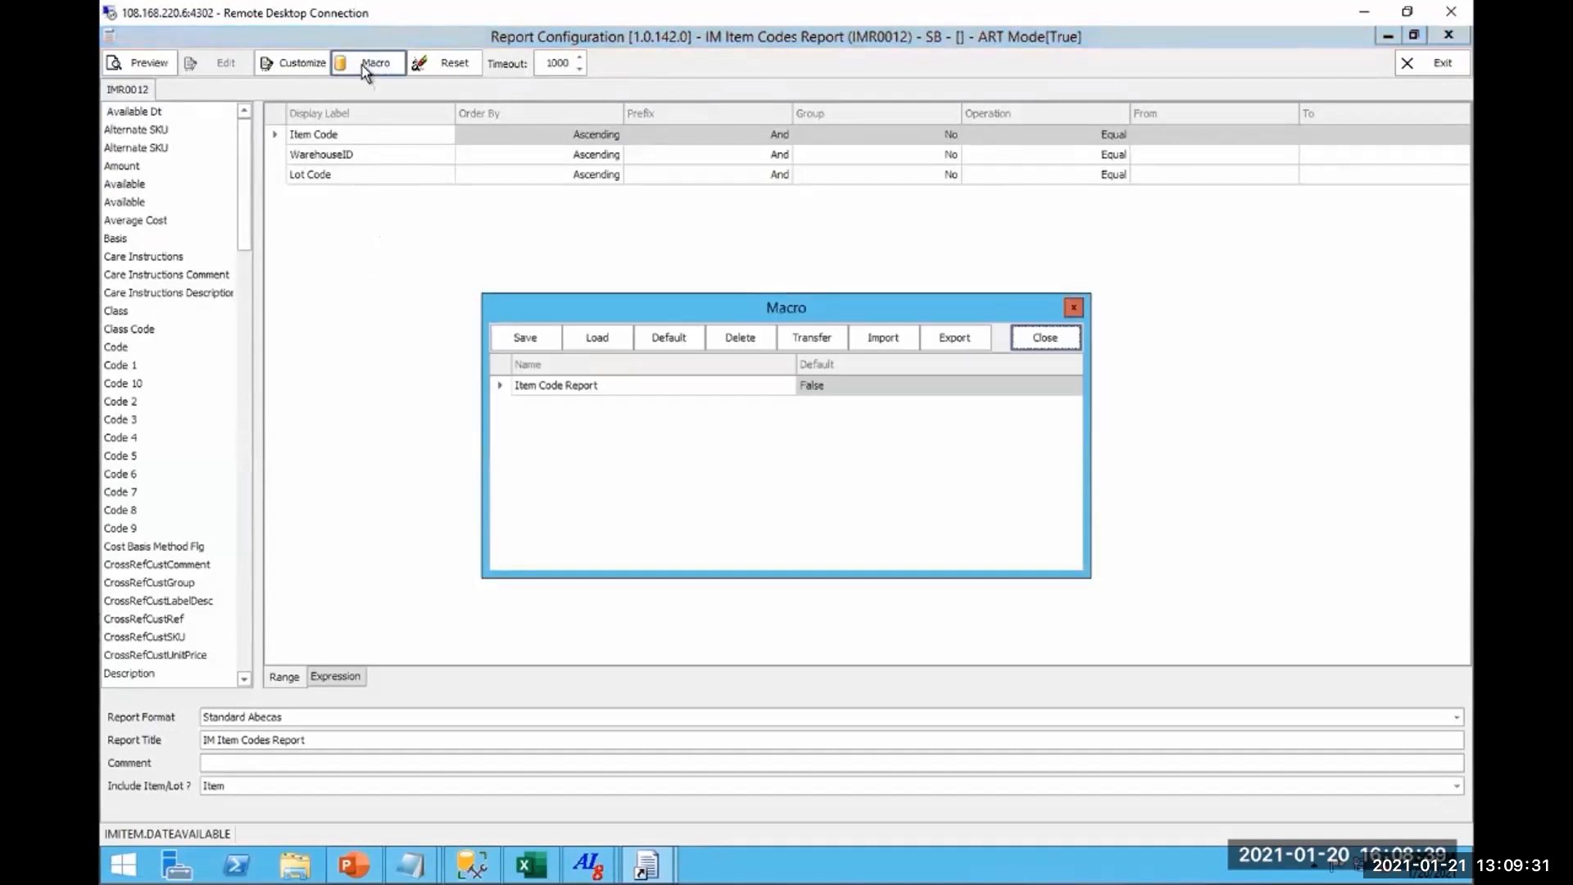
click(598, 390)
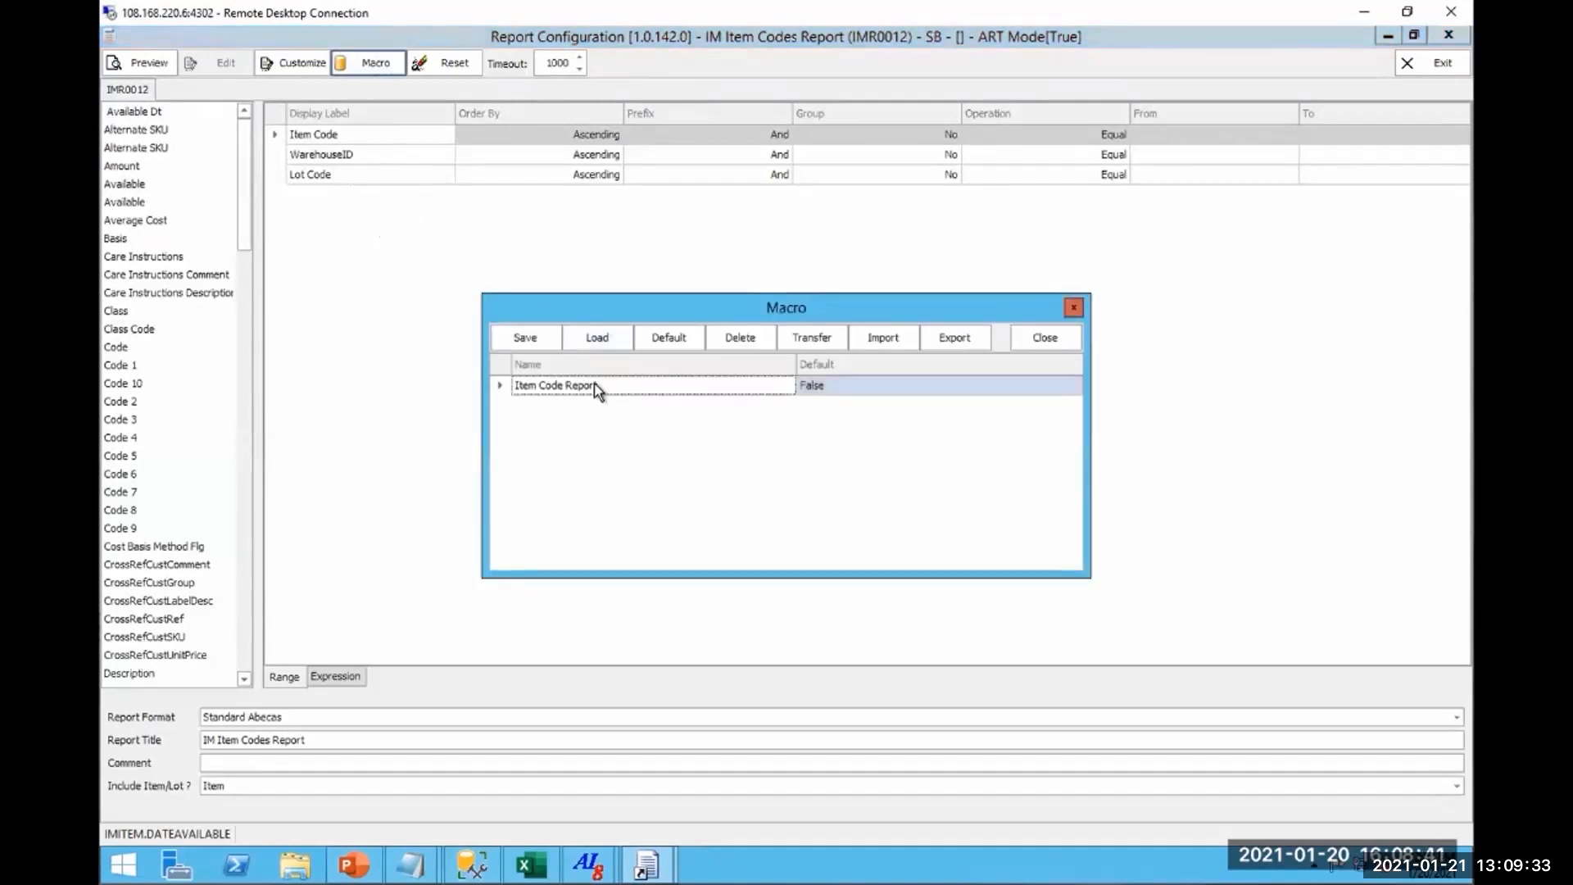
click(598, 343)
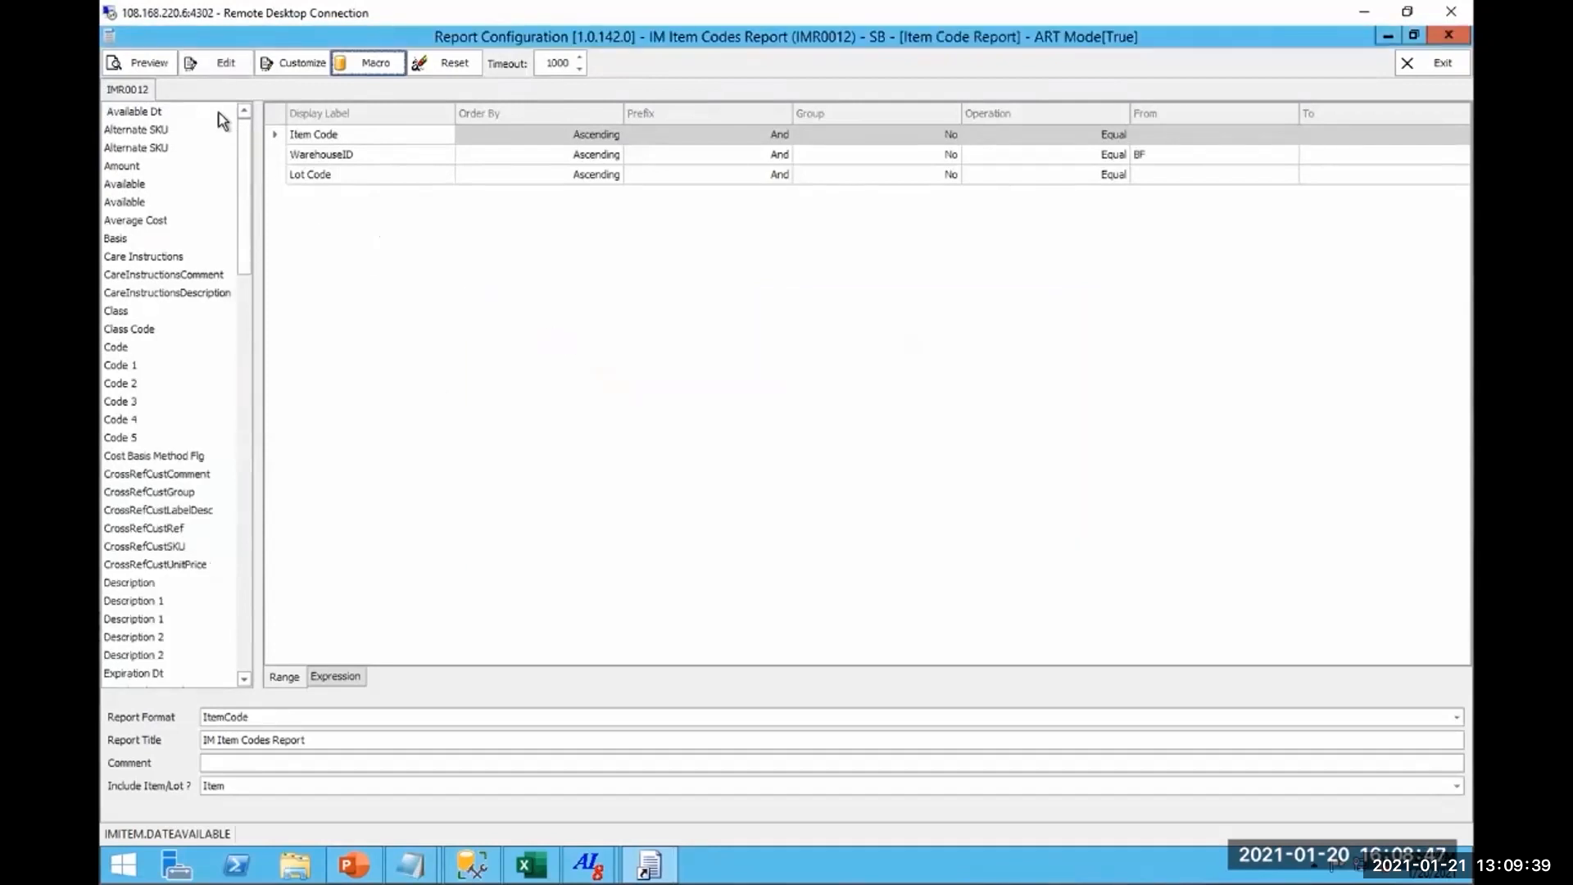
Preview the item codes report, look through the listed items and columns, and close the preview.
click(149, 64)
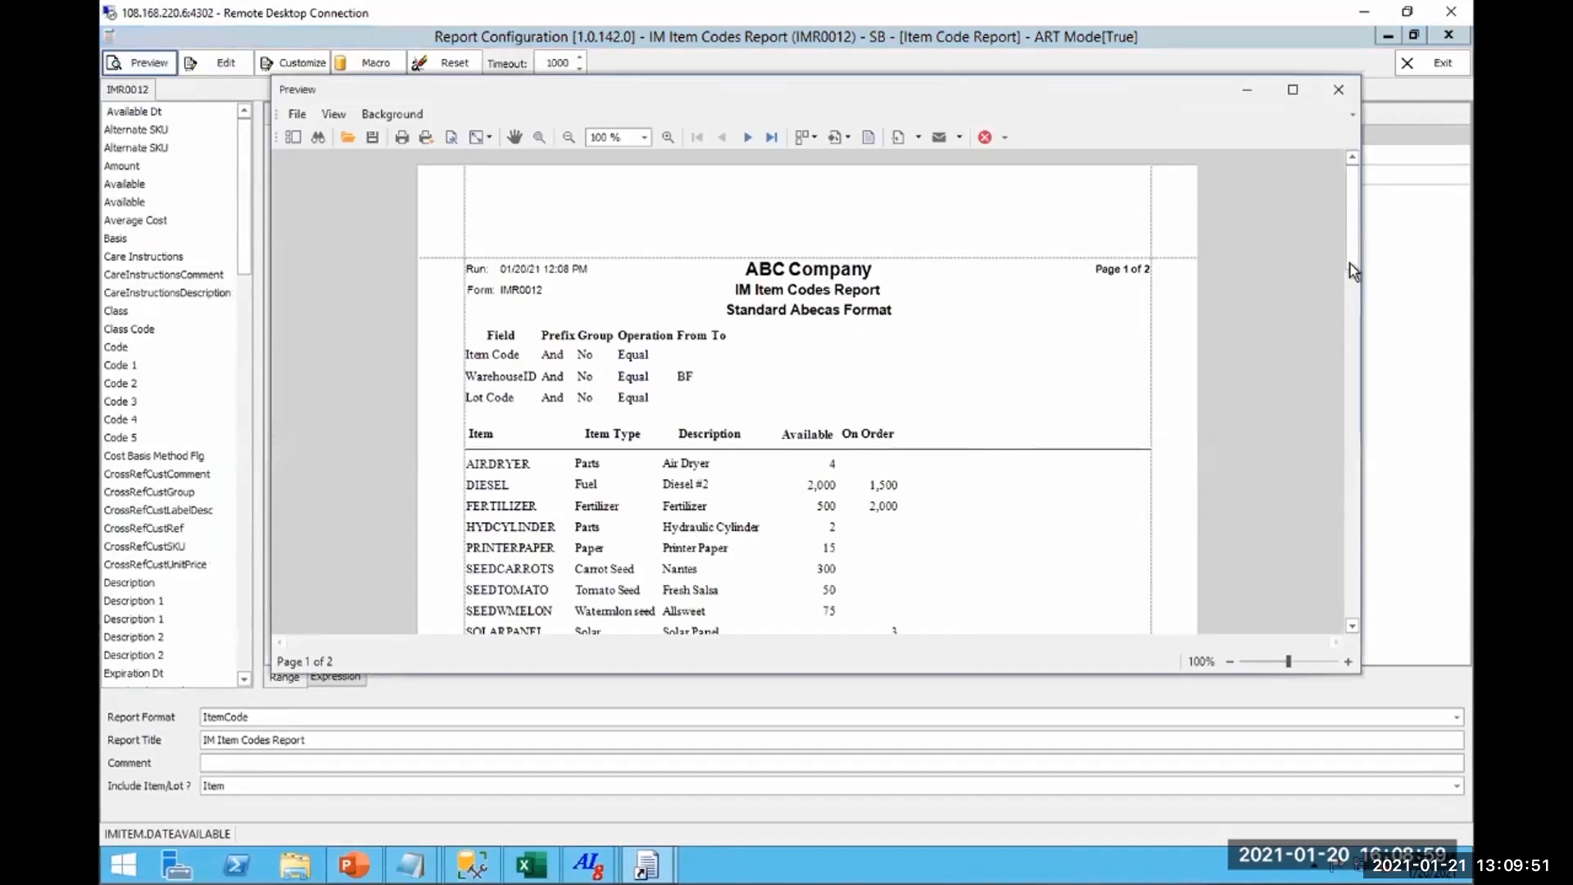
drag(1353, 272, 1215, 317)
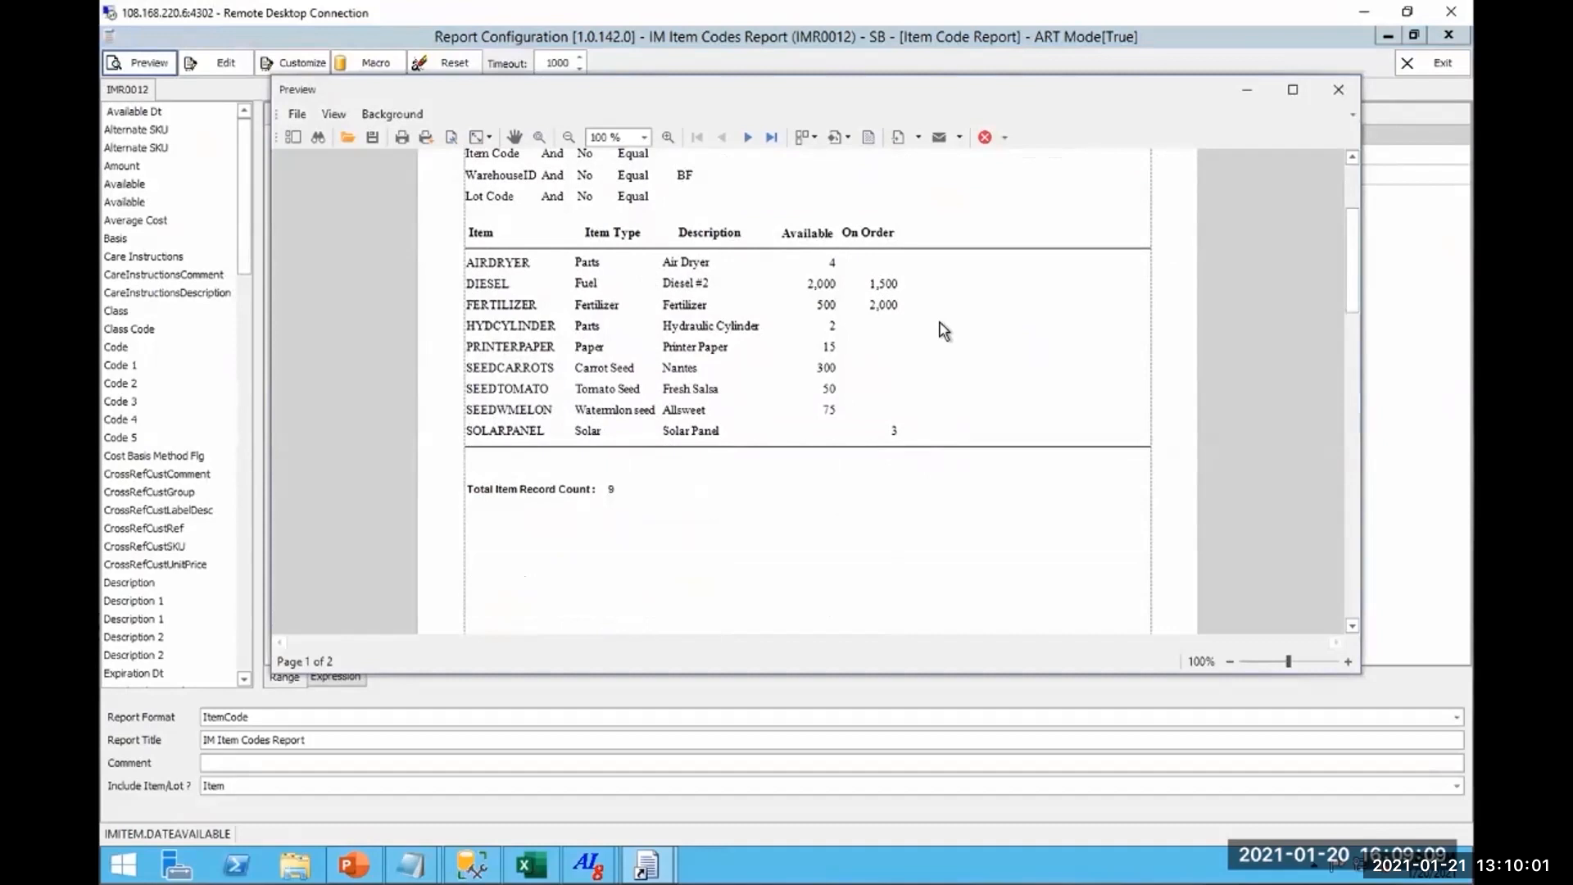
click(1353, 159)
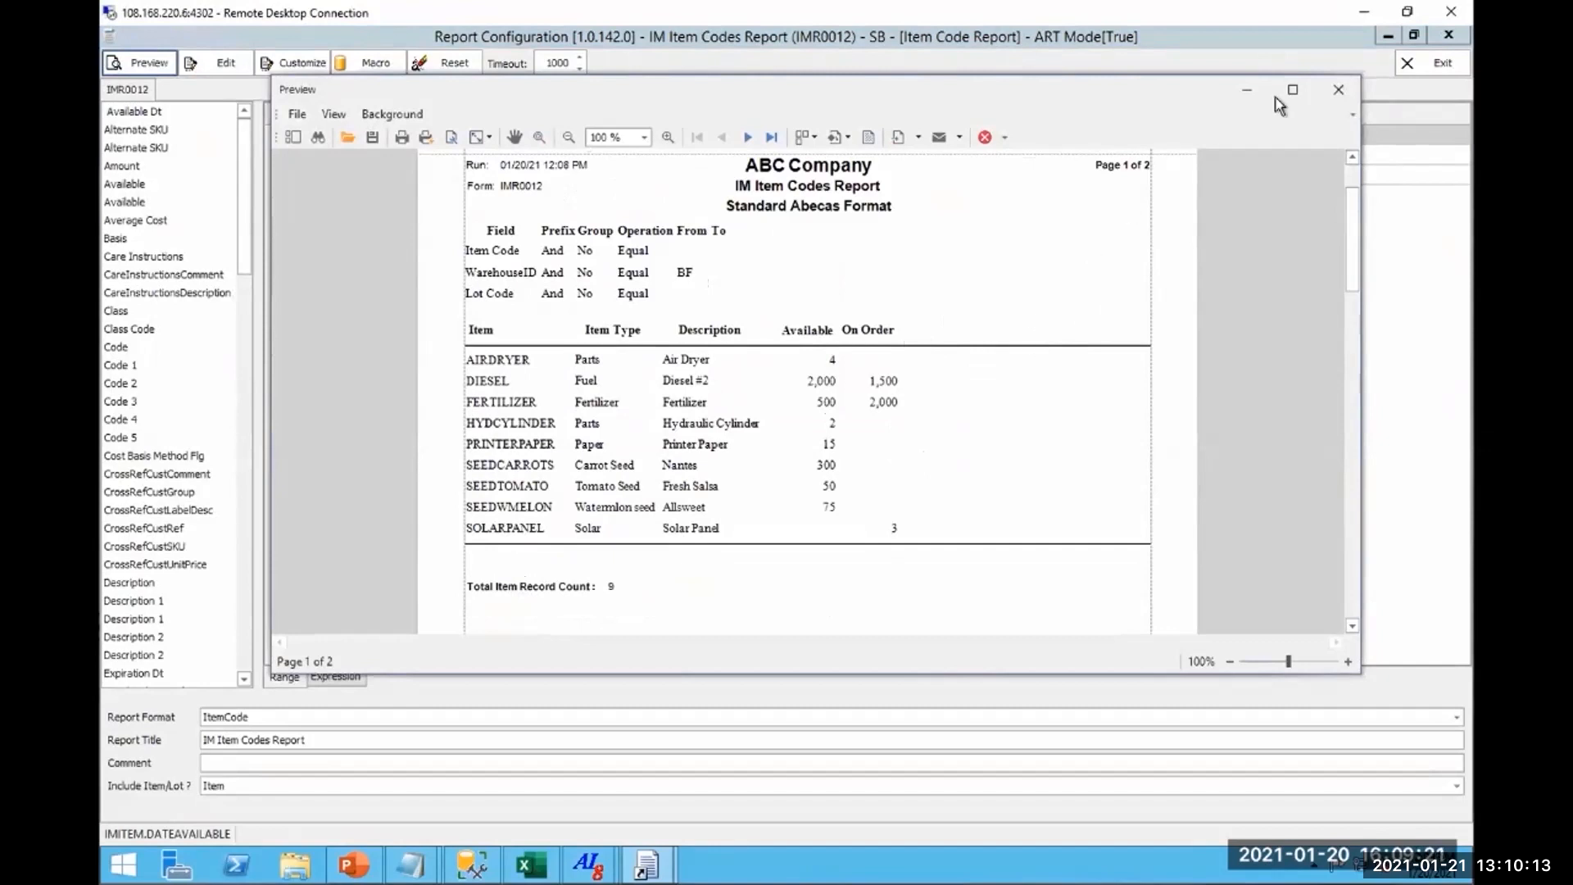
click(1338, 89)
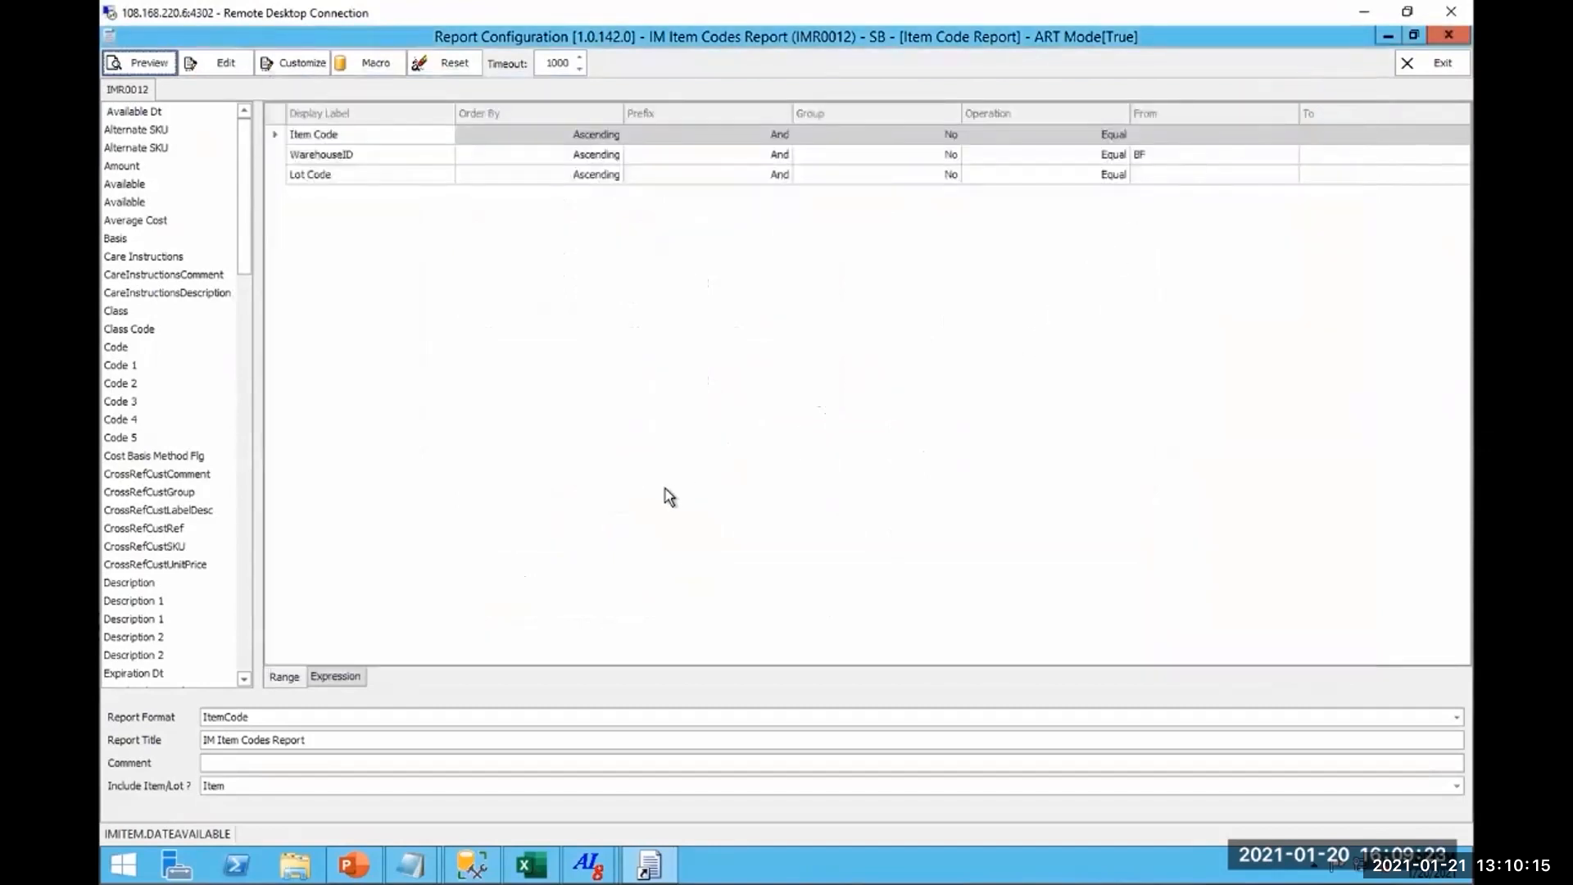
Create a new report format named ItemCode_new from the ItemCode format and maximize its Report Designer window.
click(300, 65)
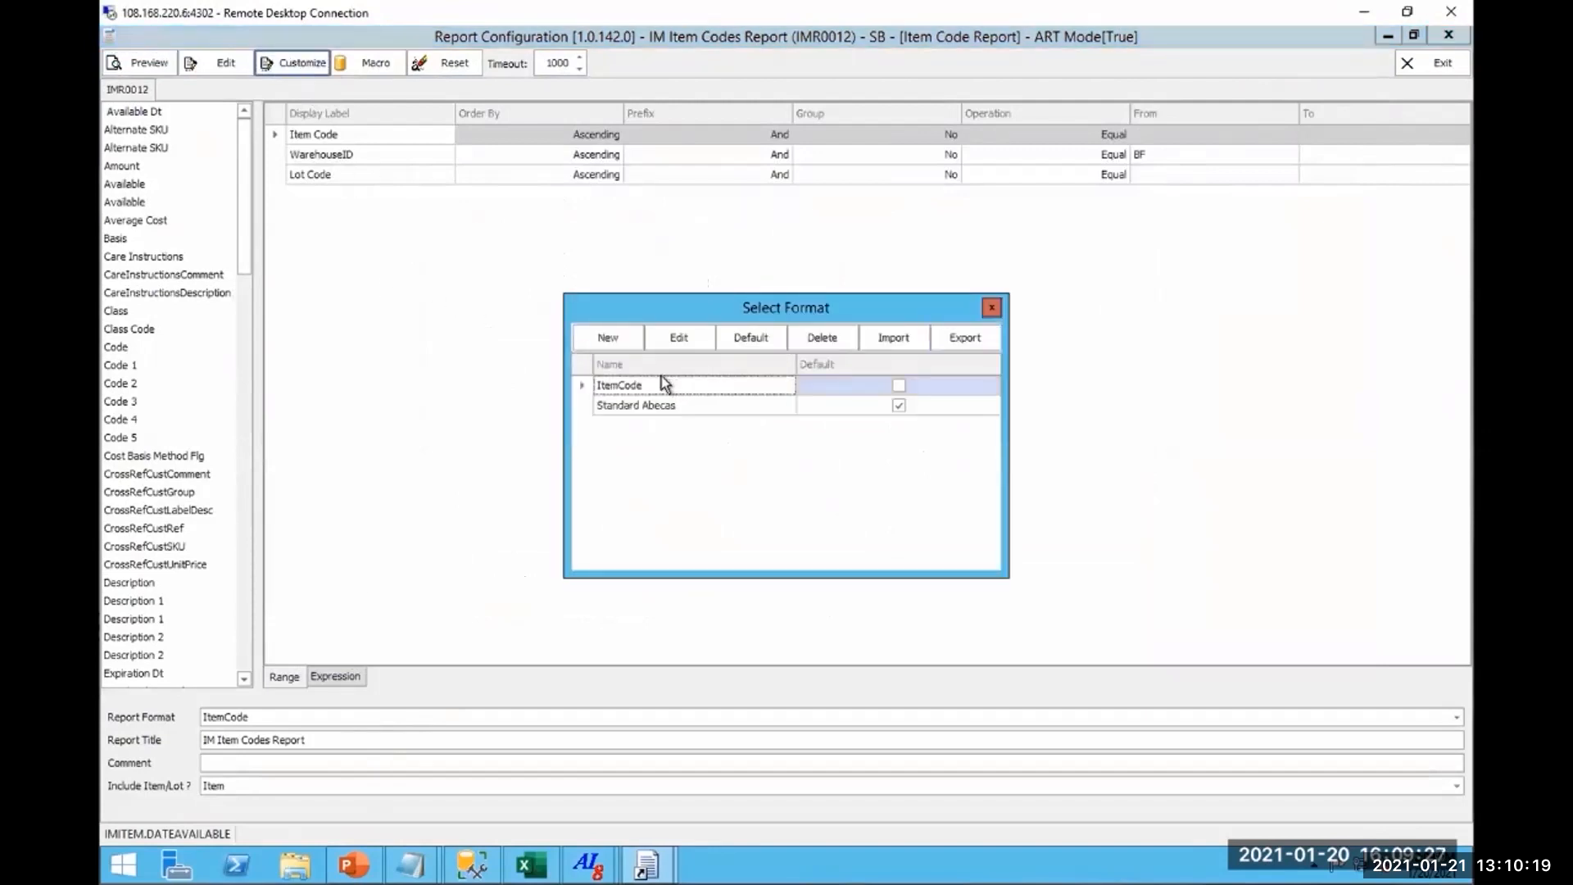
click(611, 337)
click(871, 485)
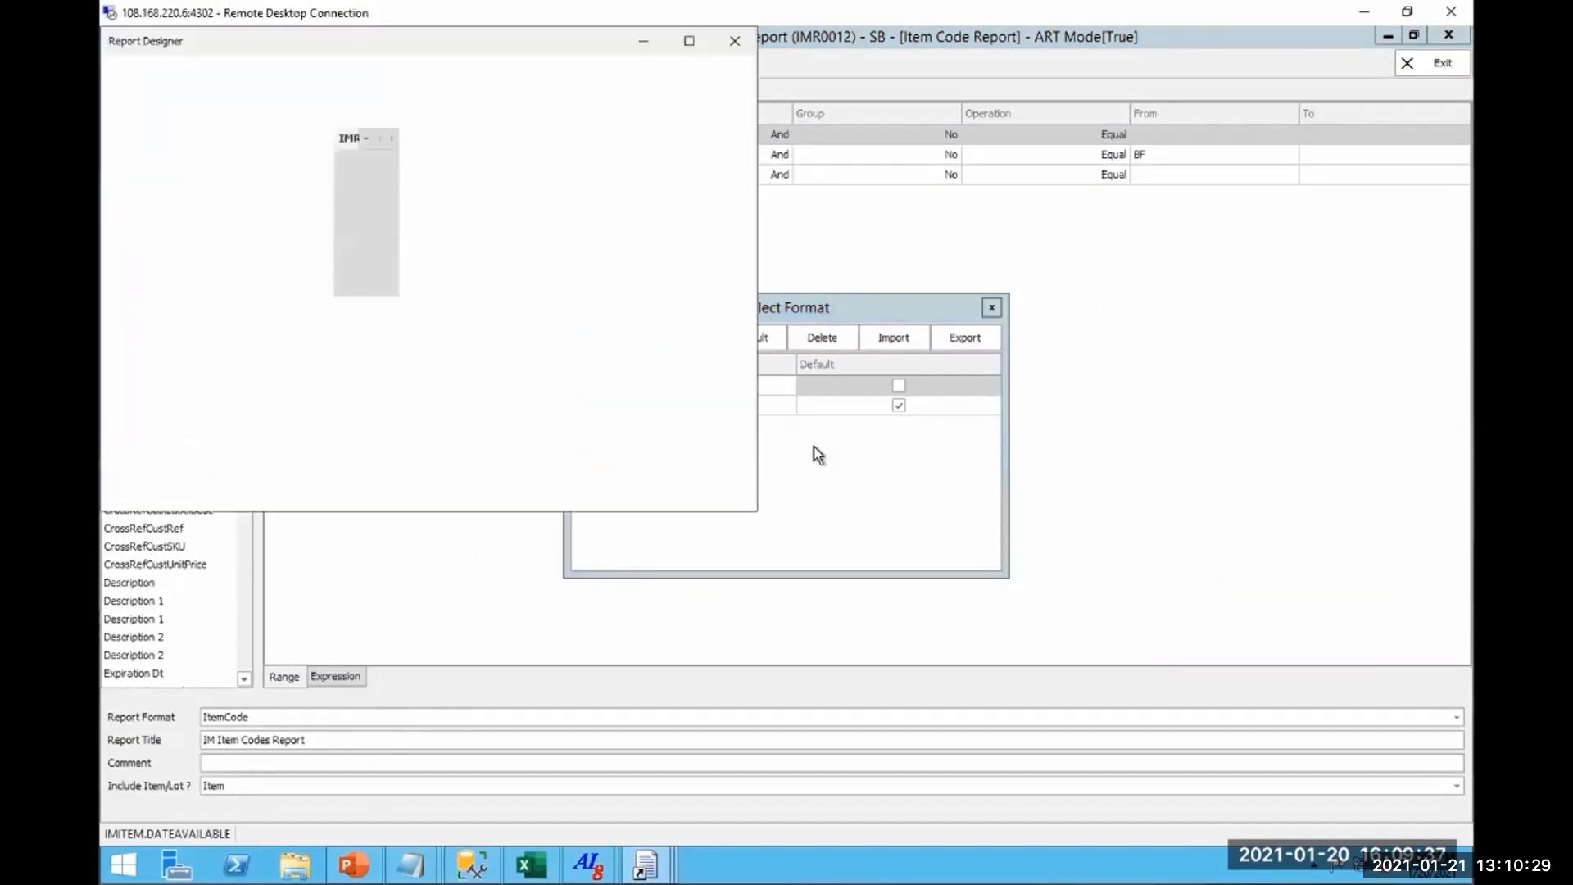
click(688, 42)
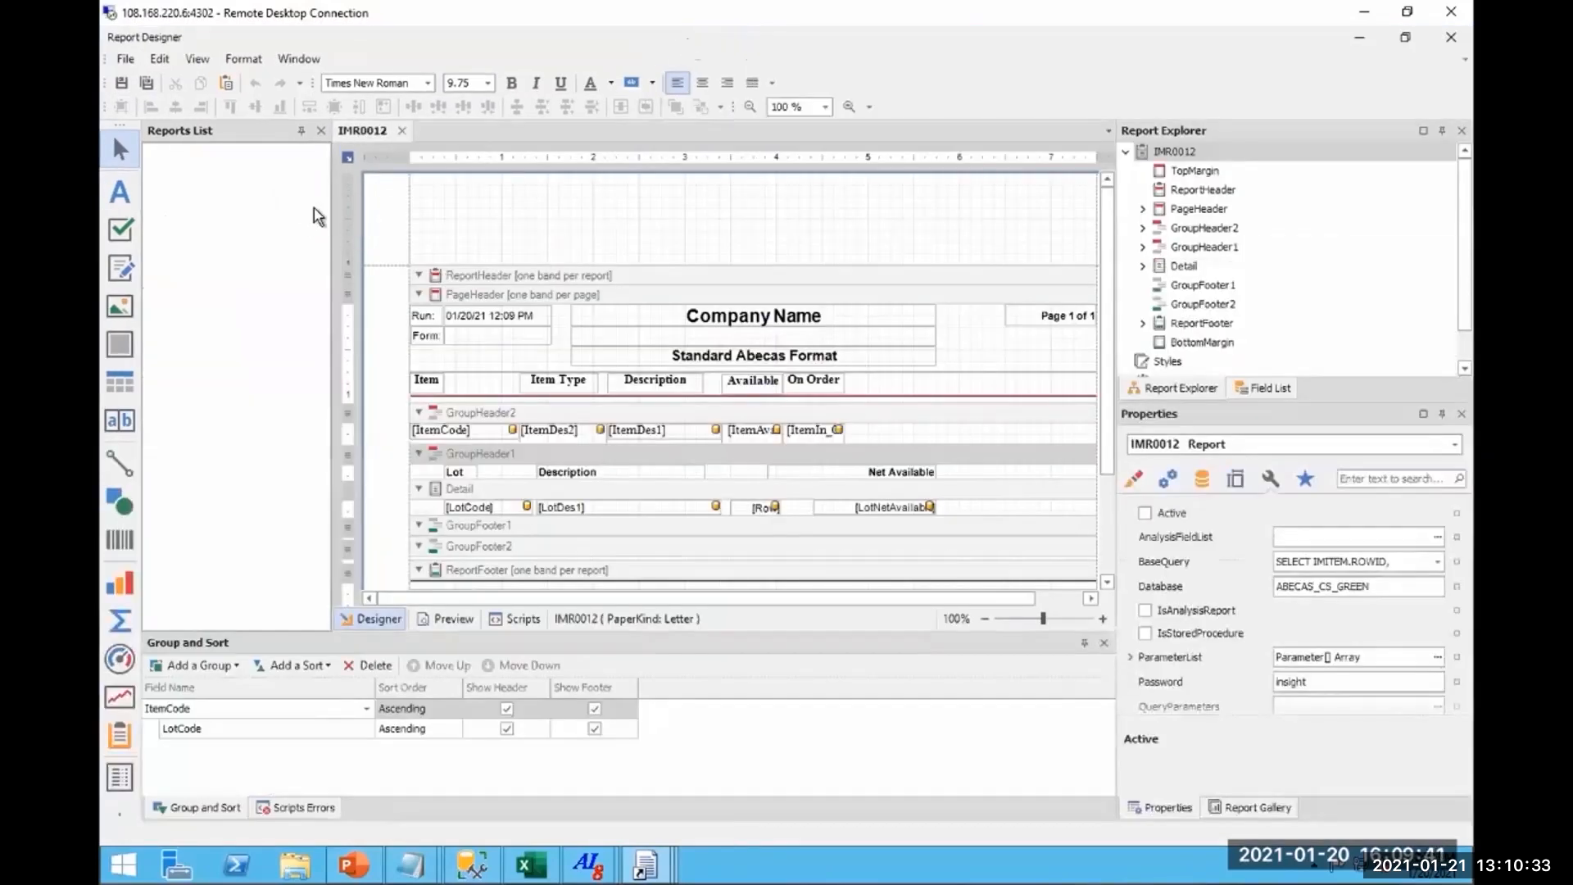
Auto-hide the Reports List, enlarge the design view to 116%, and examine which Table1 data fields are available to the report.
click(302, 133)
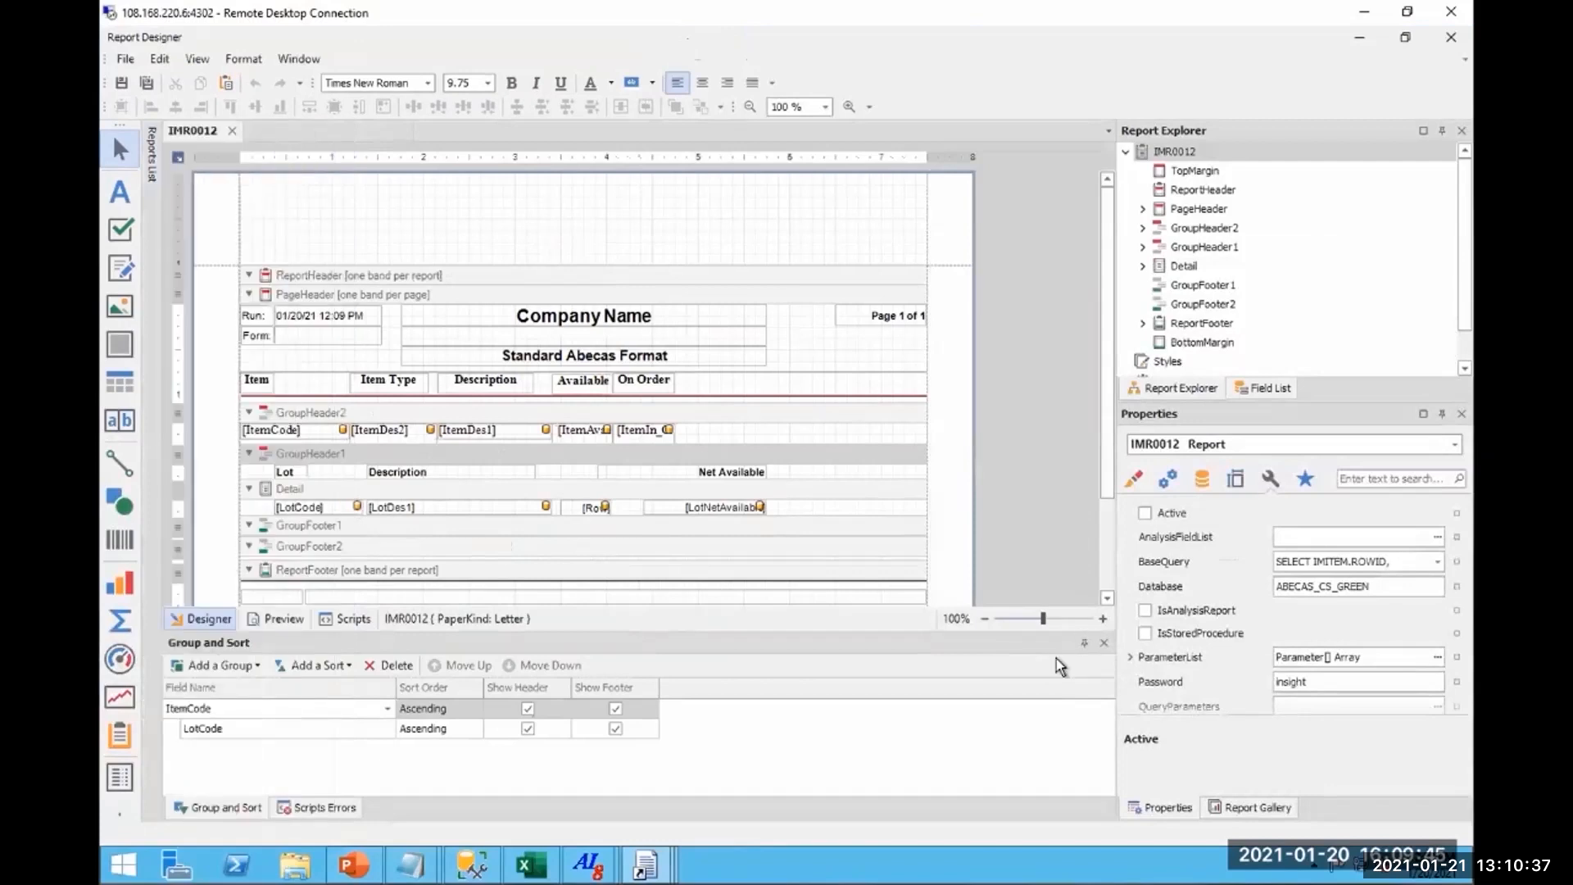
click(1103, 619)
click(1272, 388)
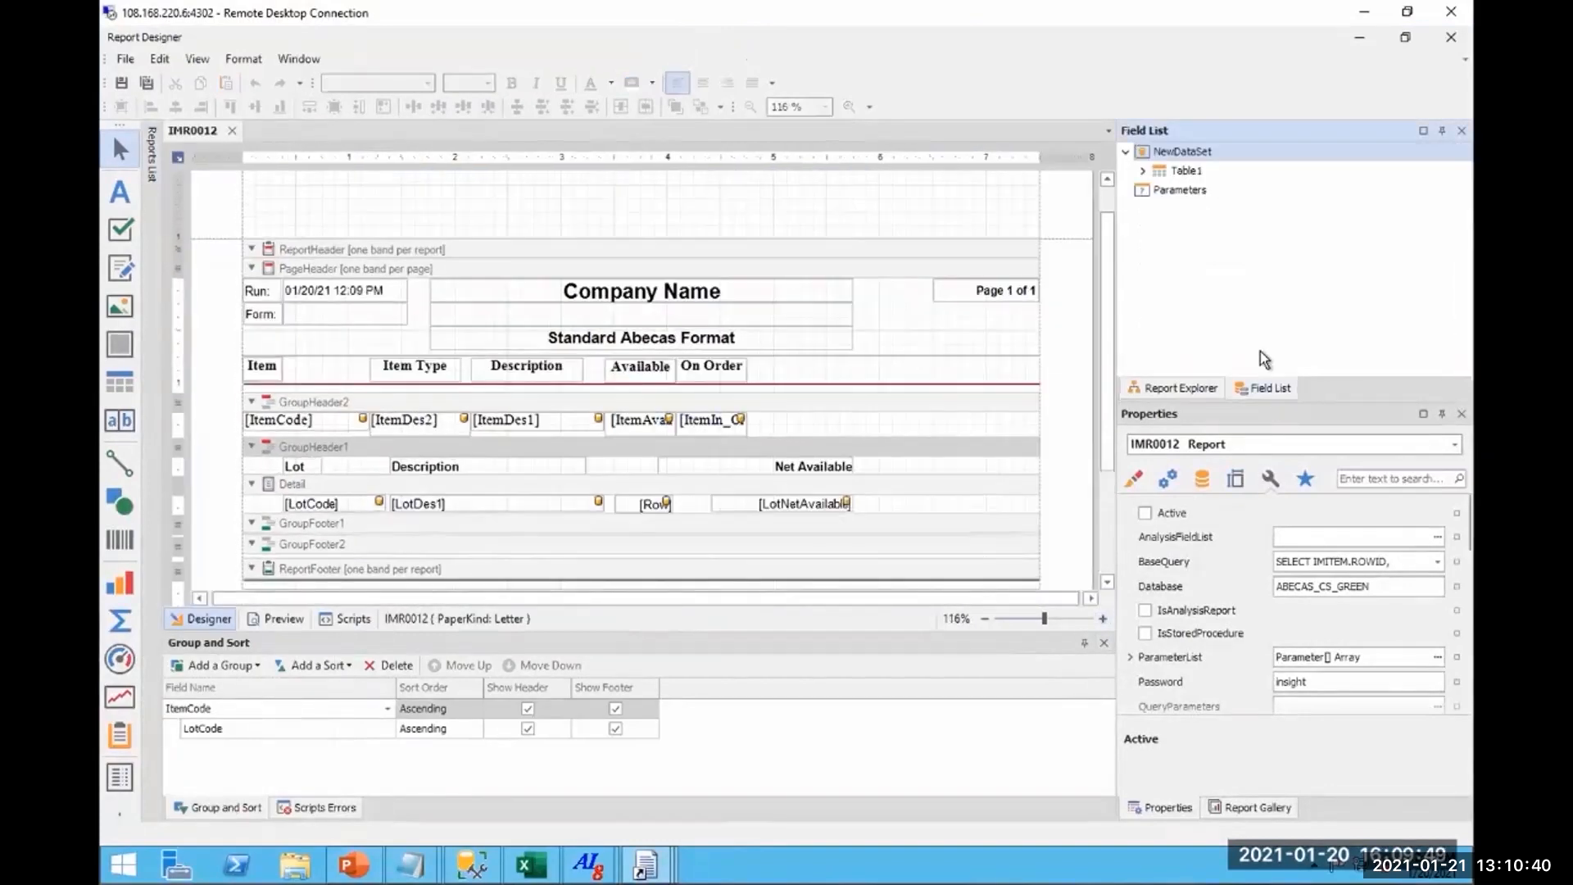
click(1143, 170)
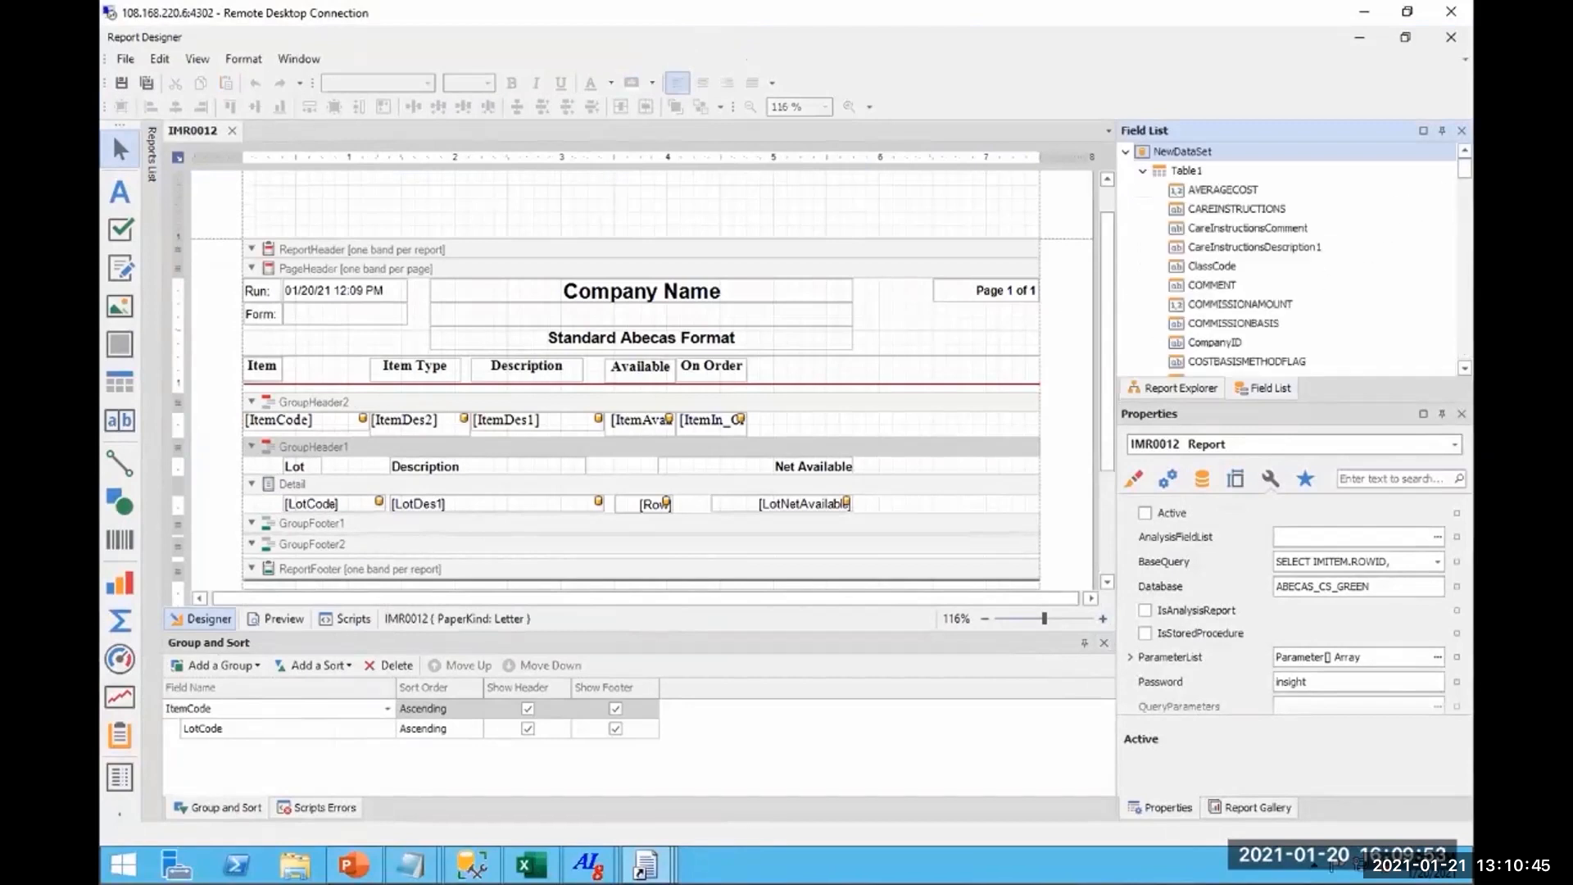
scroll(1385, 277, down, 12)
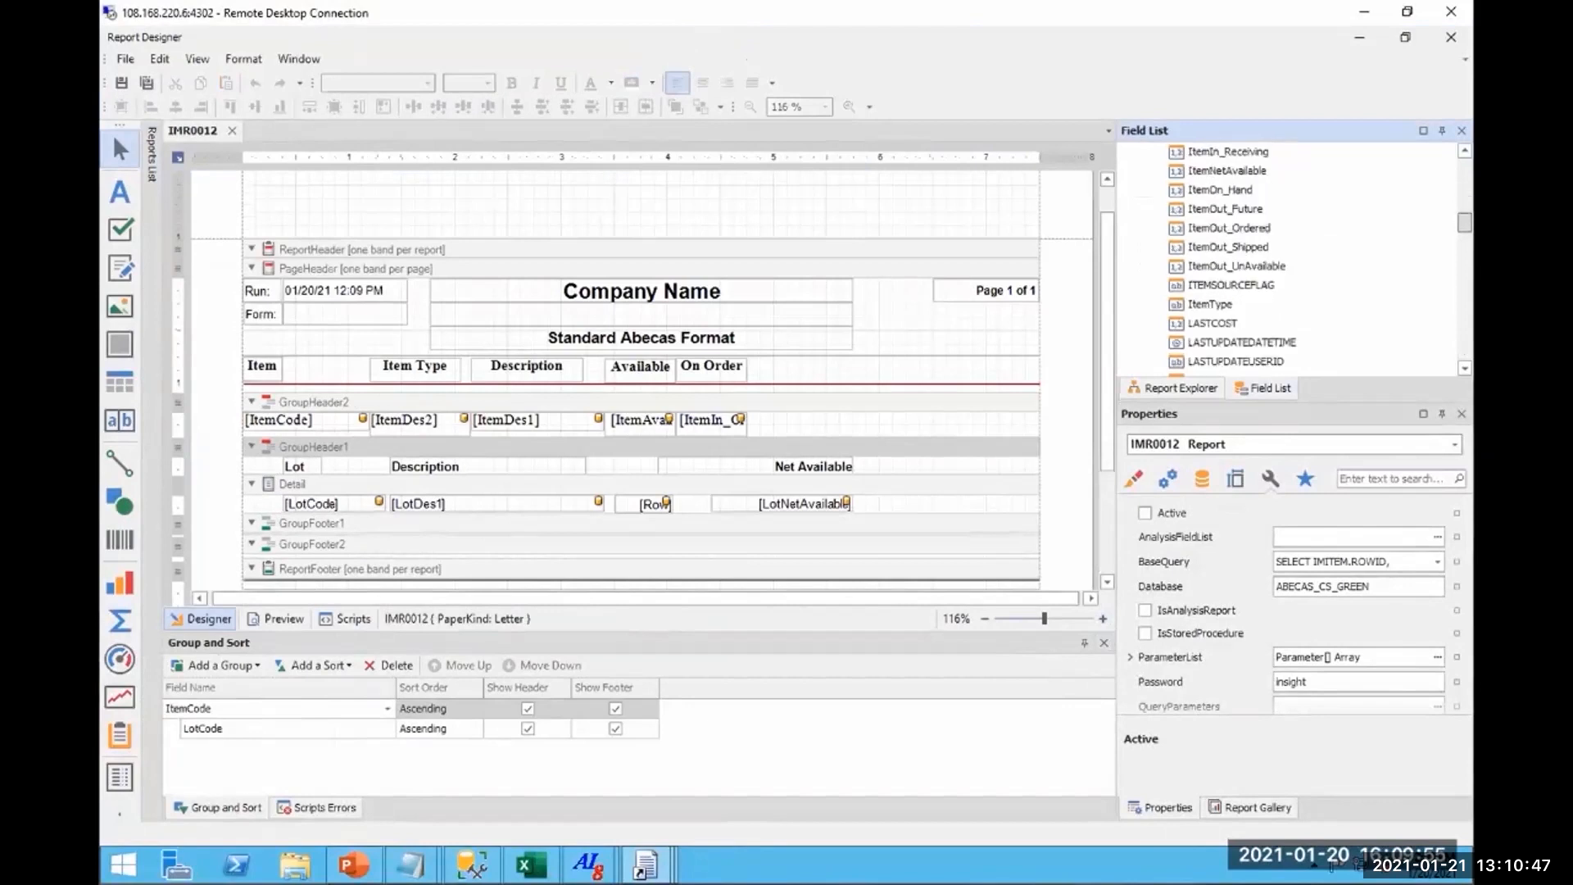
Look up the database fields behind UOM and Pref_Location in ABECAS Insight's item entry form, and check for them in the Report Designer's Table1.
click(588, 864)
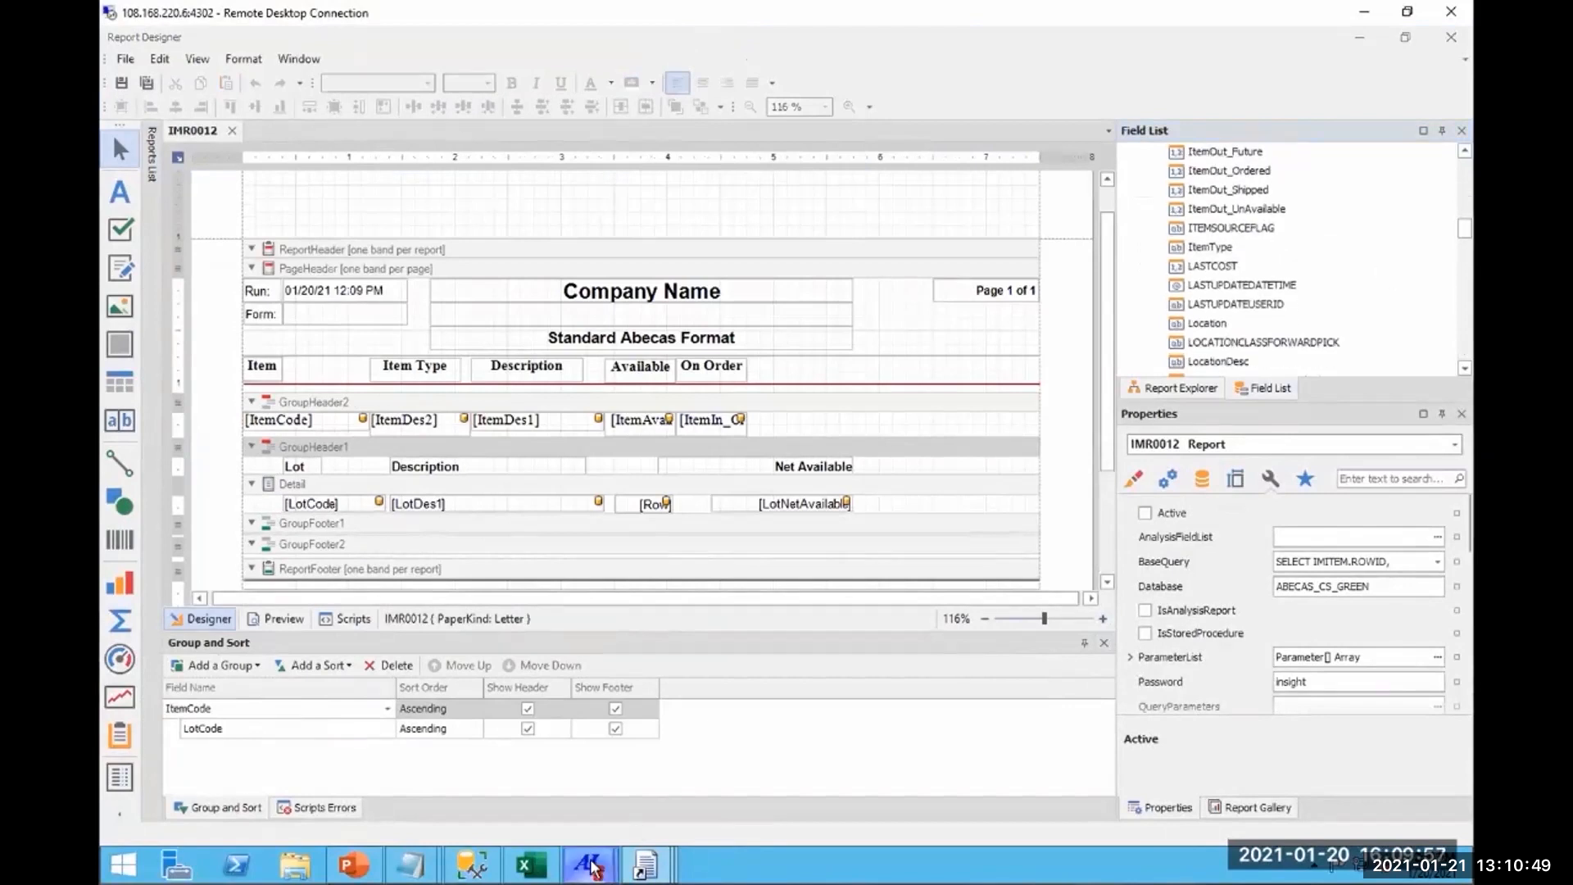
click(490, 787)
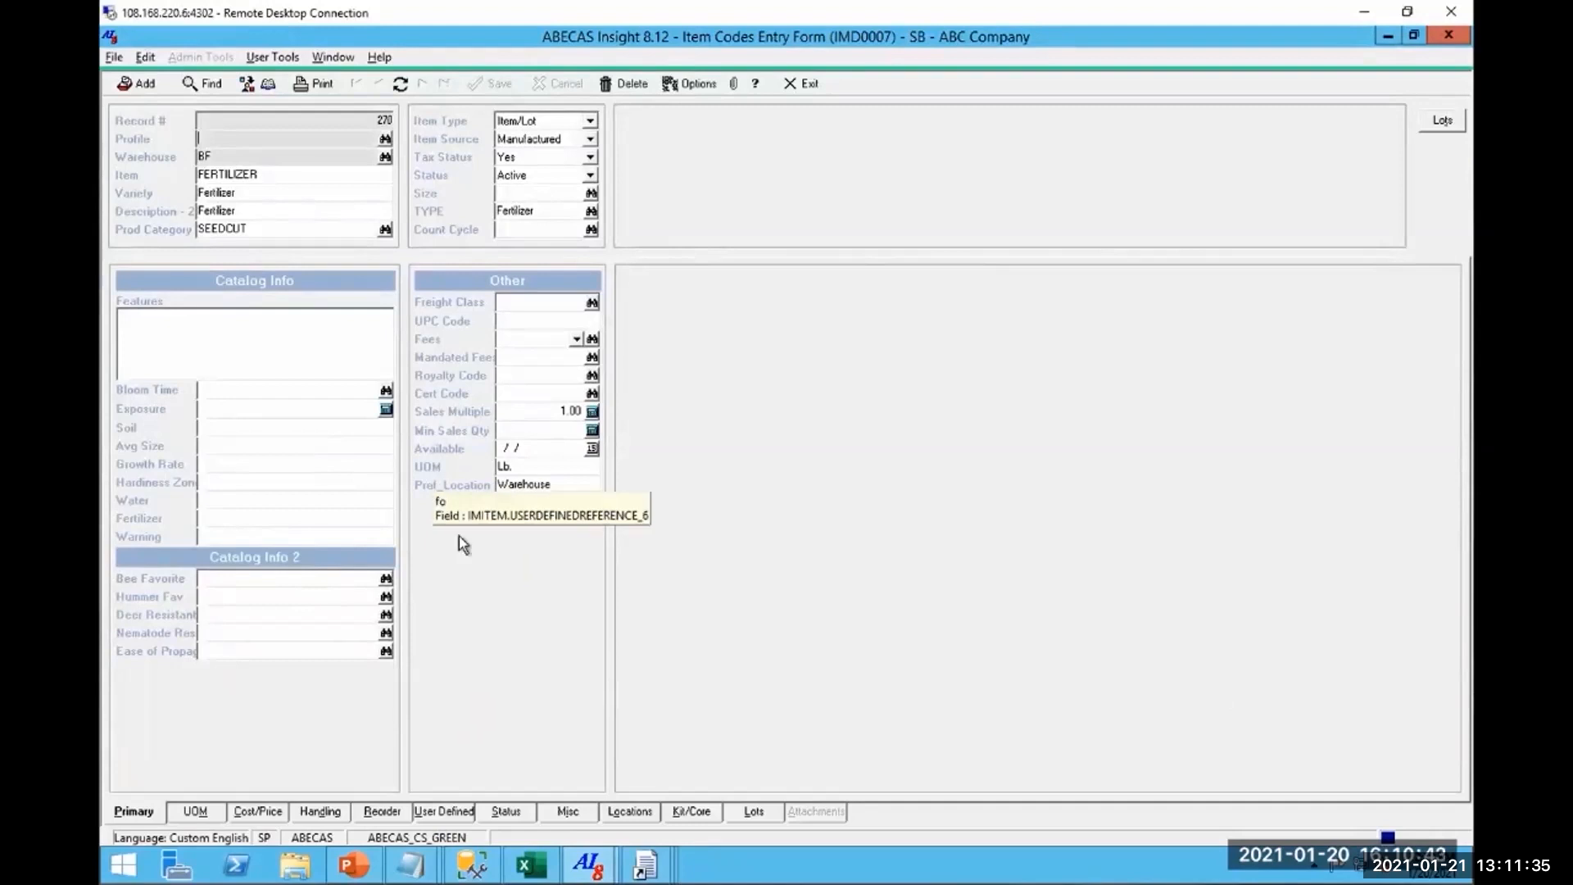
click(646, 866)
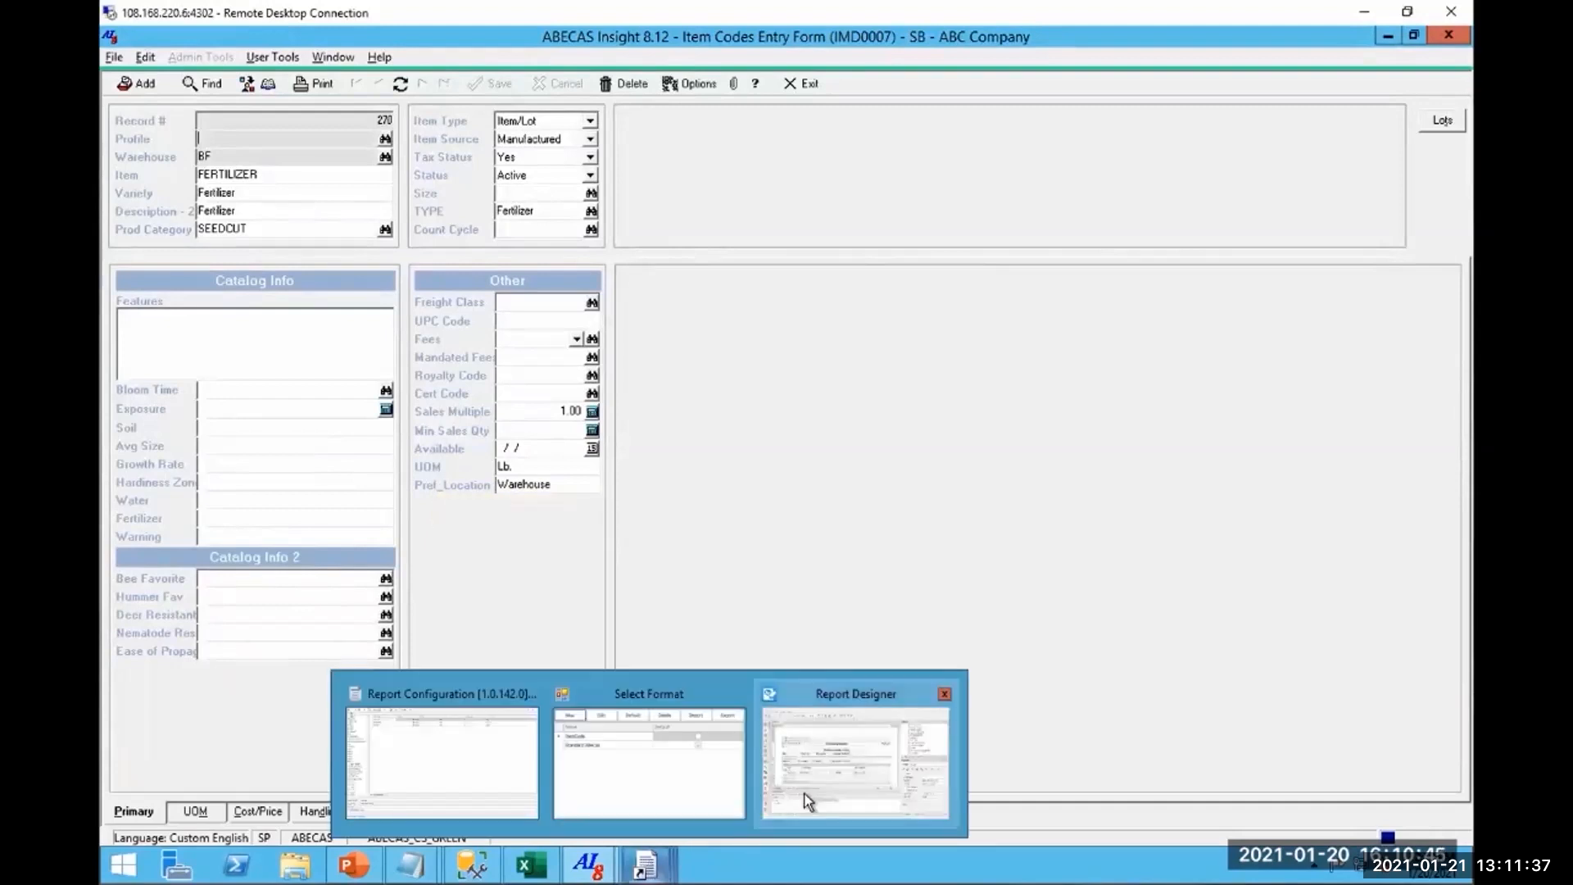
click(869, 780)
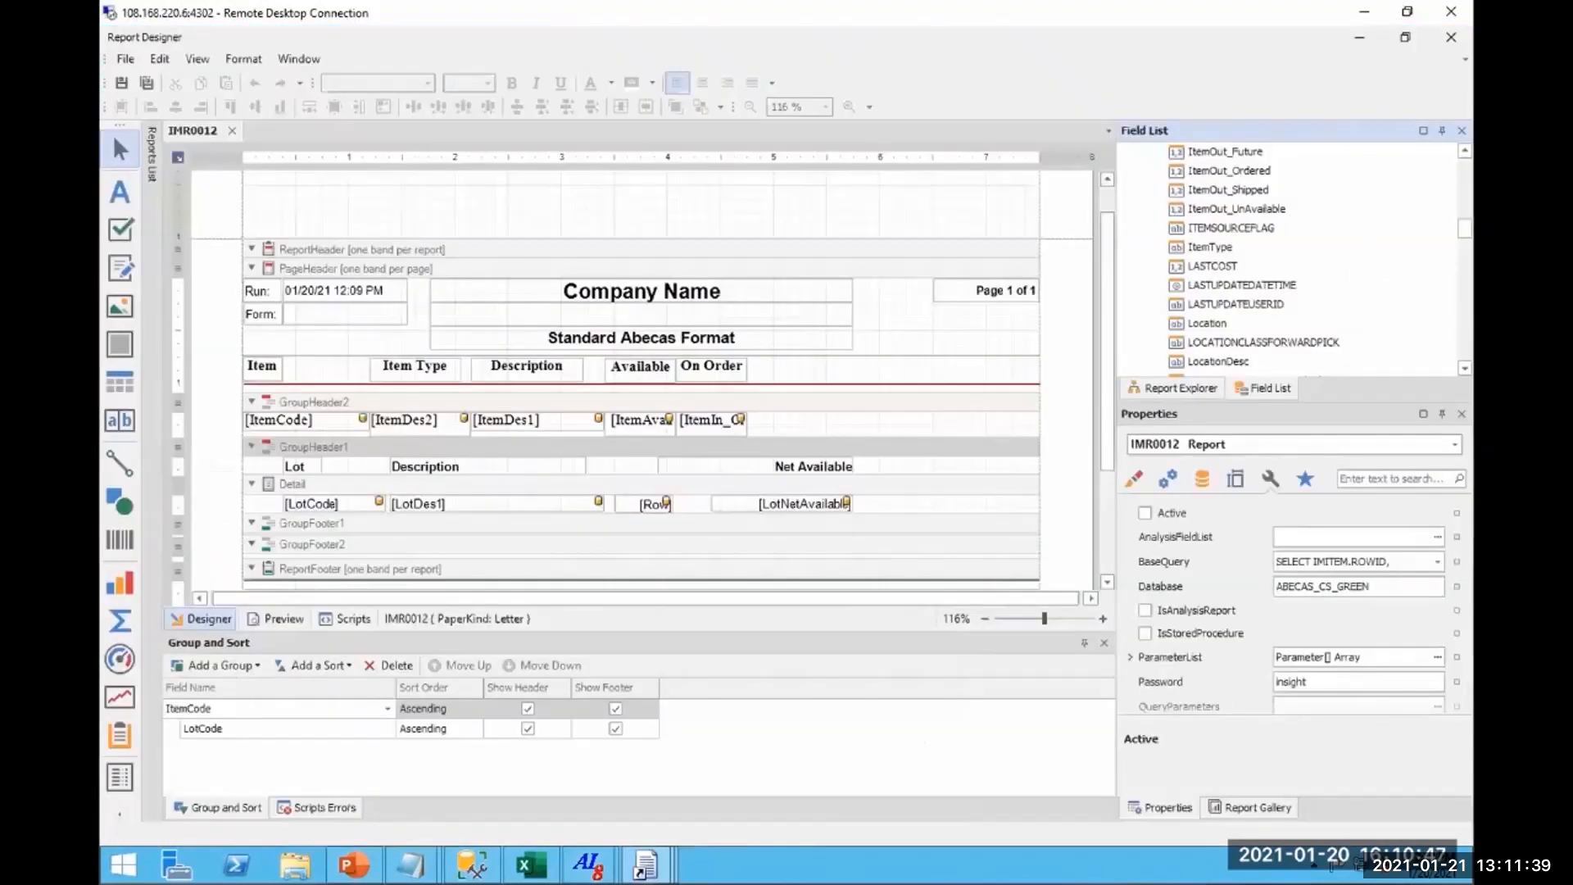
scroll(1294, 256, down, 10)
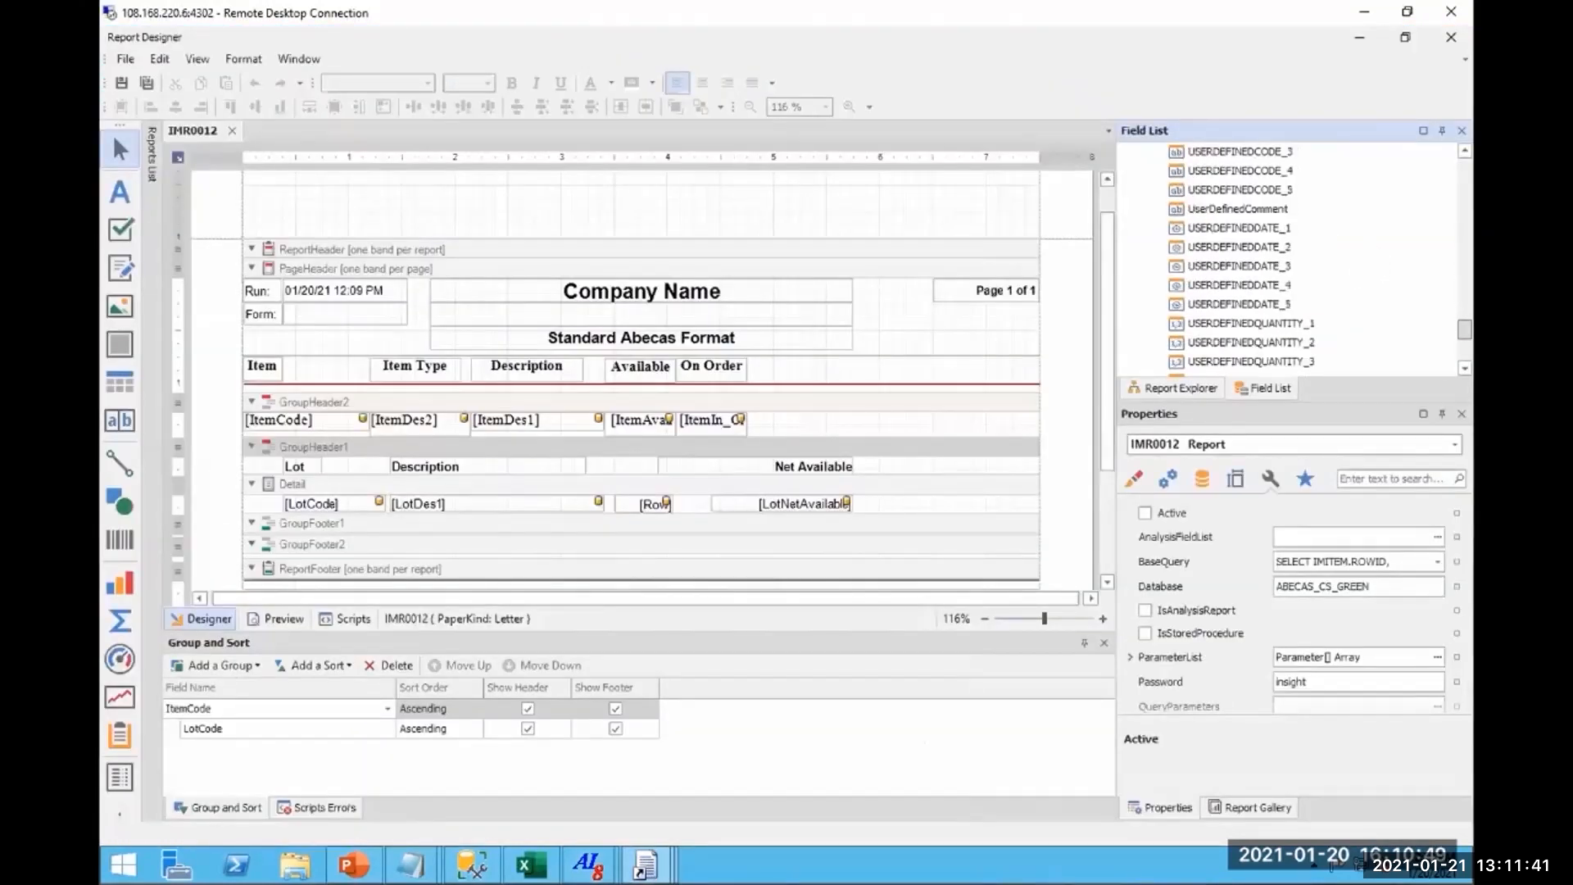
drag(1464, 337, 1464, 346)
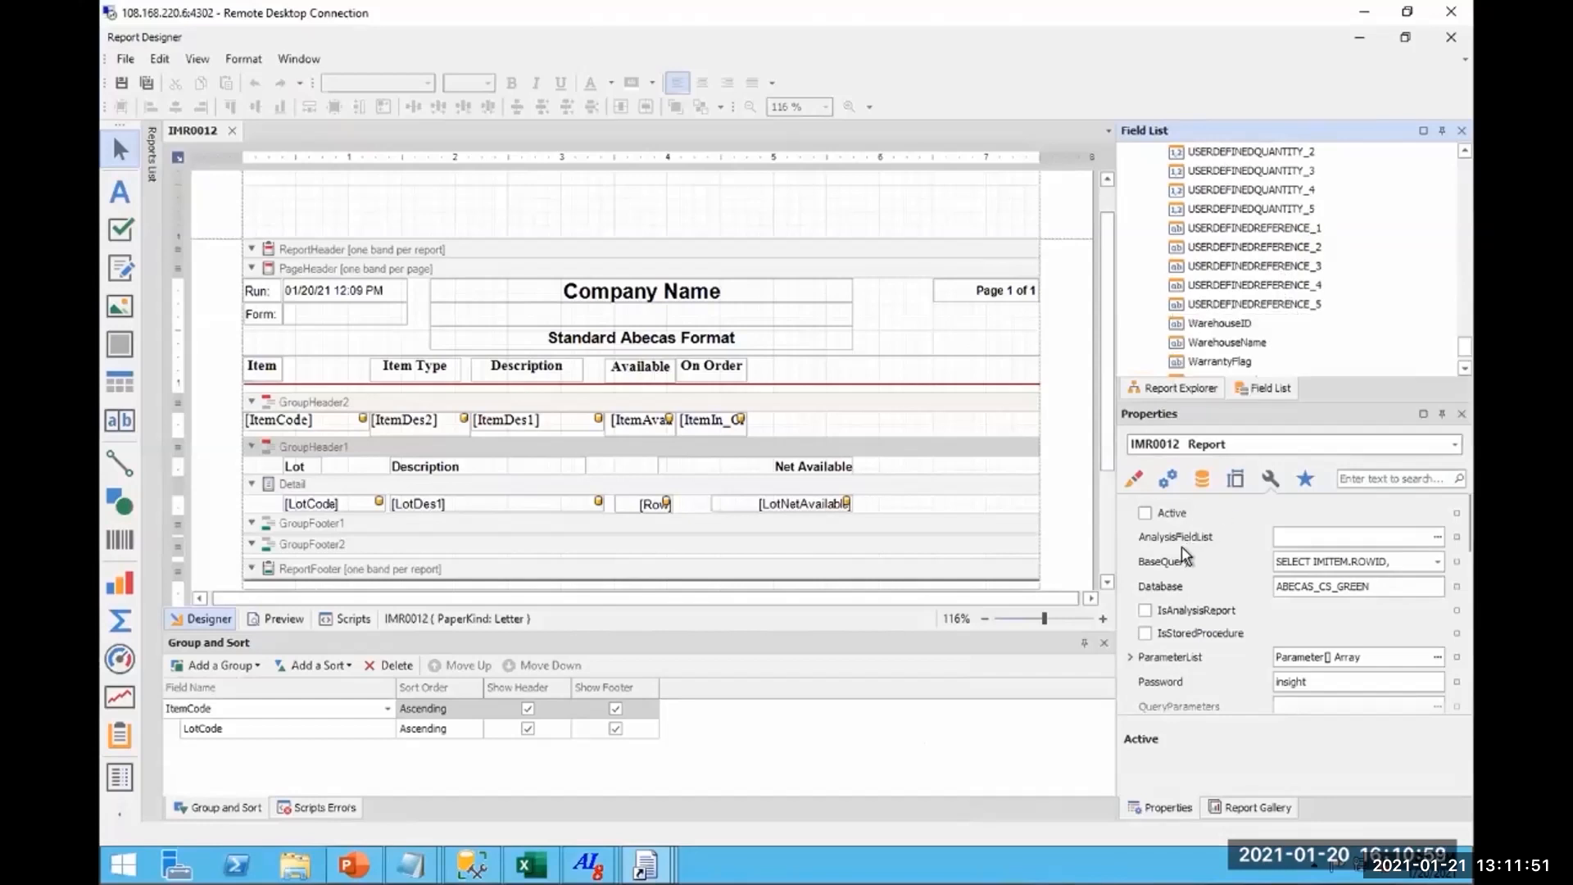
Open the report's BaseQuery and copy its IMItem.USERDEFINEDREFERENCE_5 line.
click(1158, 565)
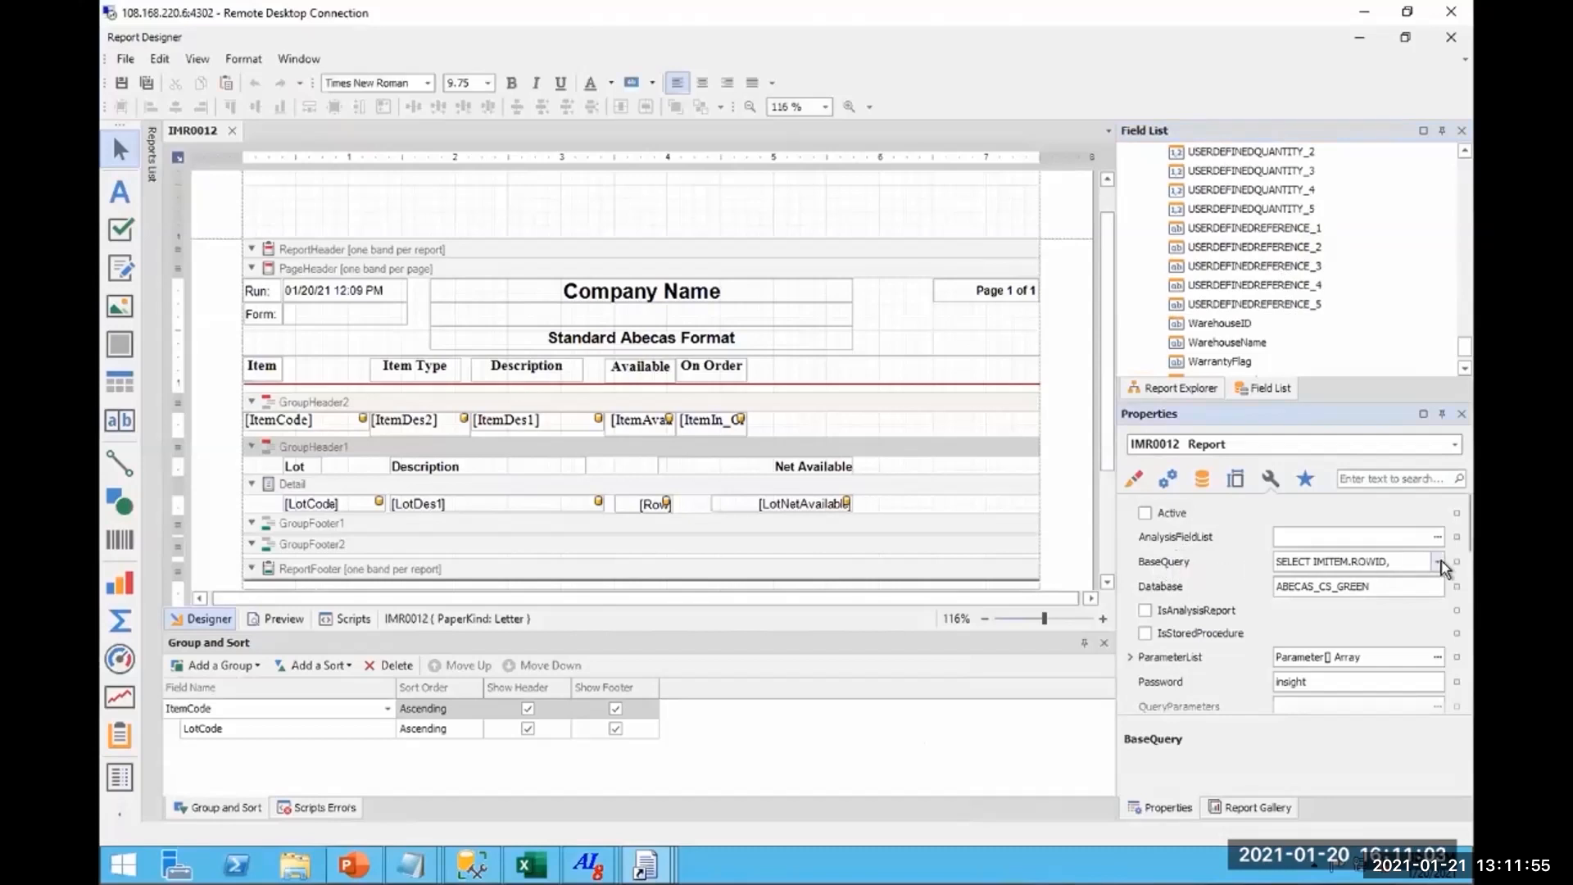
click(1438, 563)
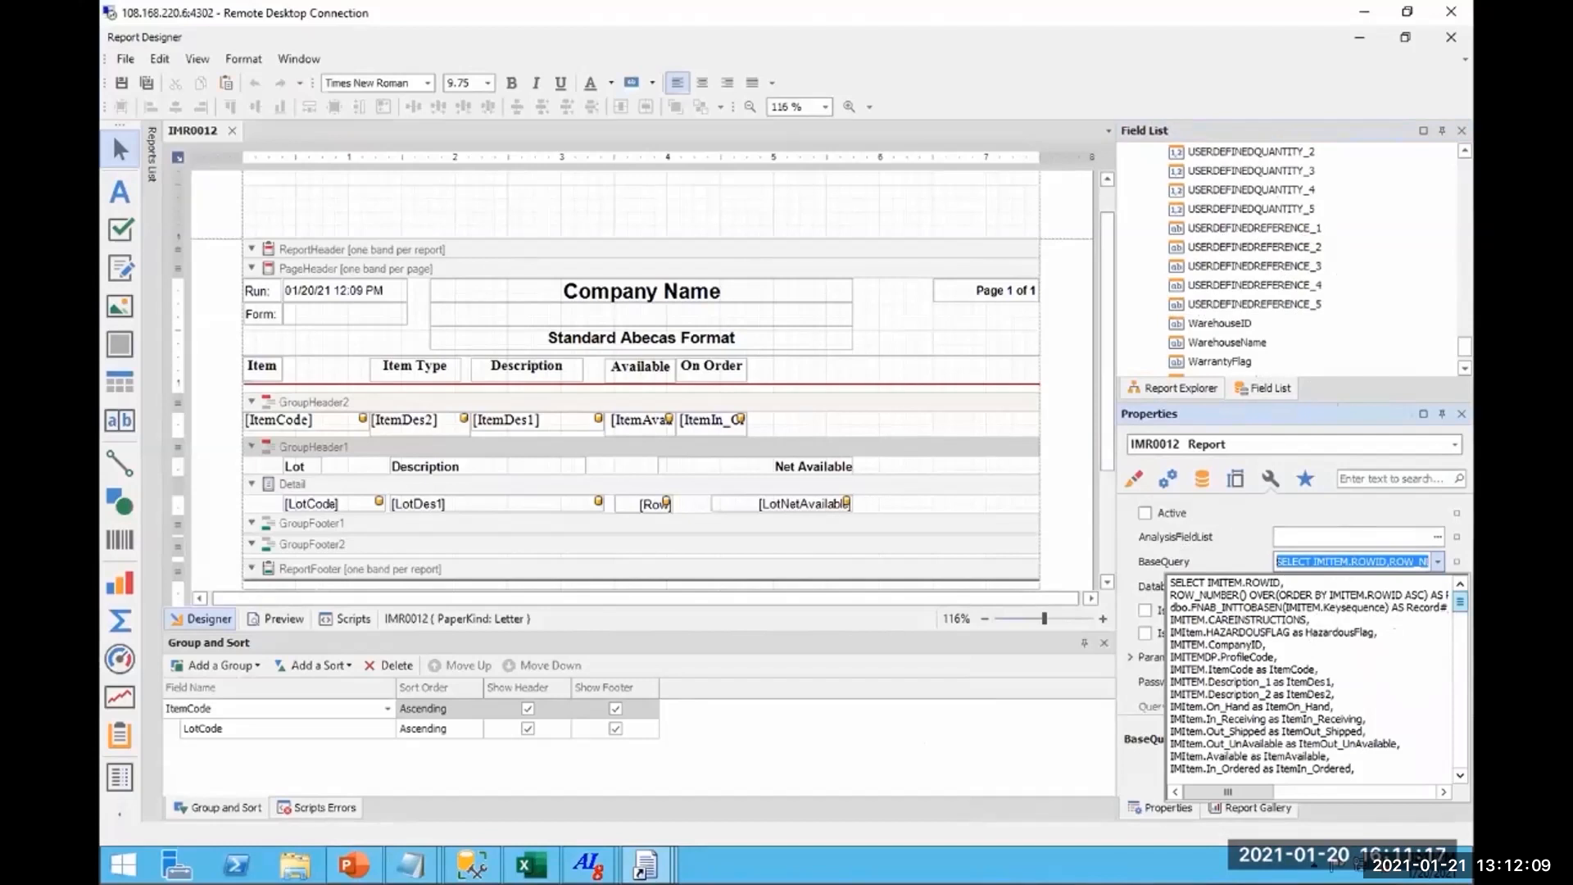
scroll(1307, 679, down, 8)
scroll(1307, 680, down, 4)
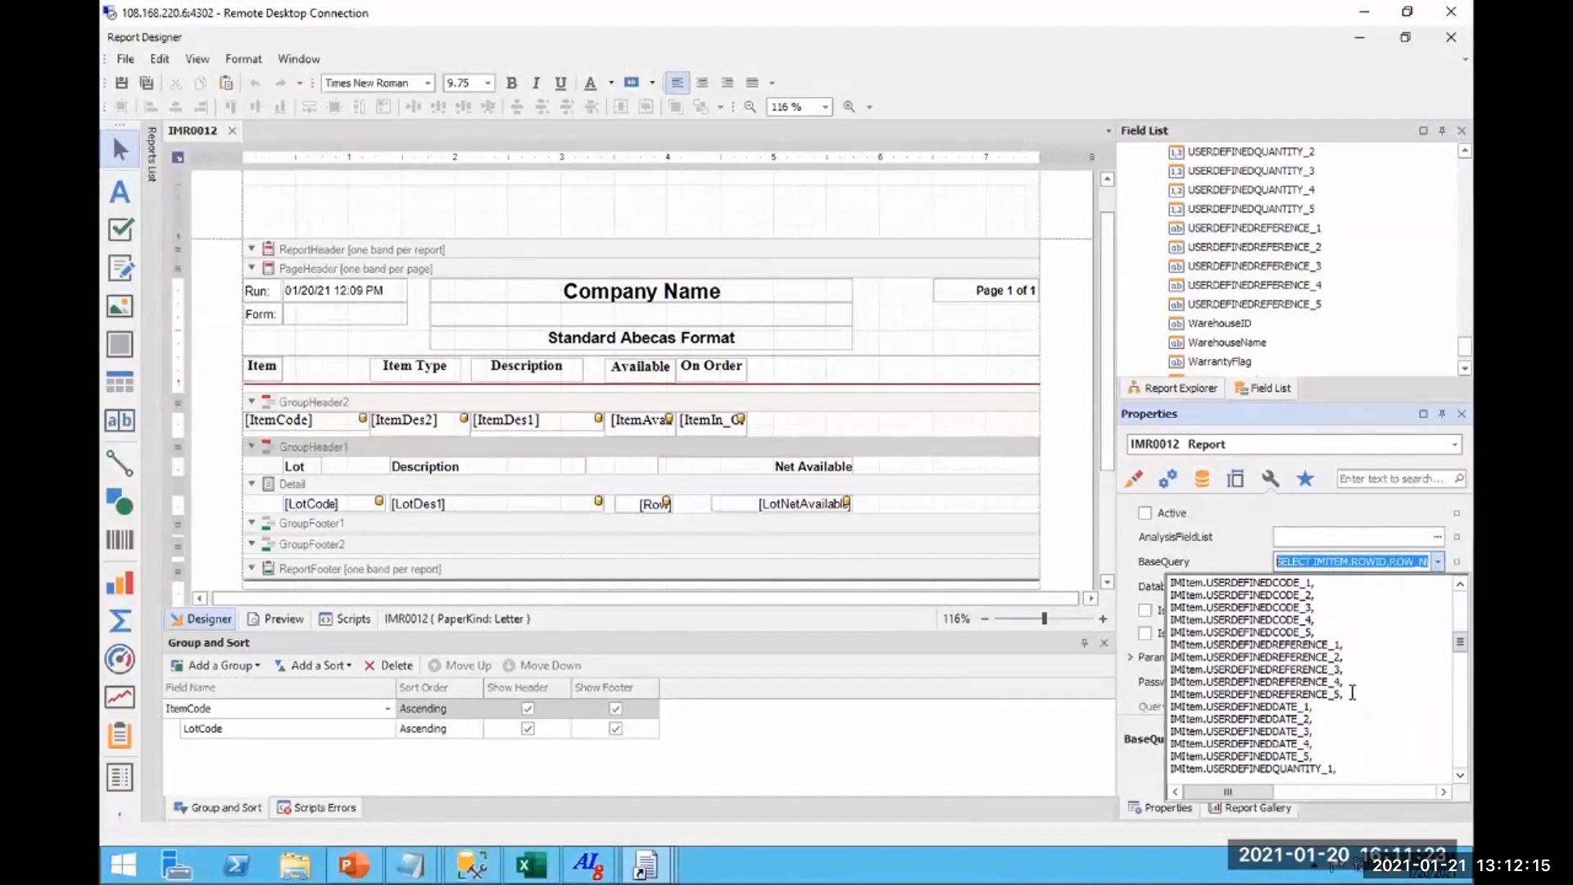
click(1339, 694)
drag(1340, 693, 1167, 702)
key(ctrl+c)
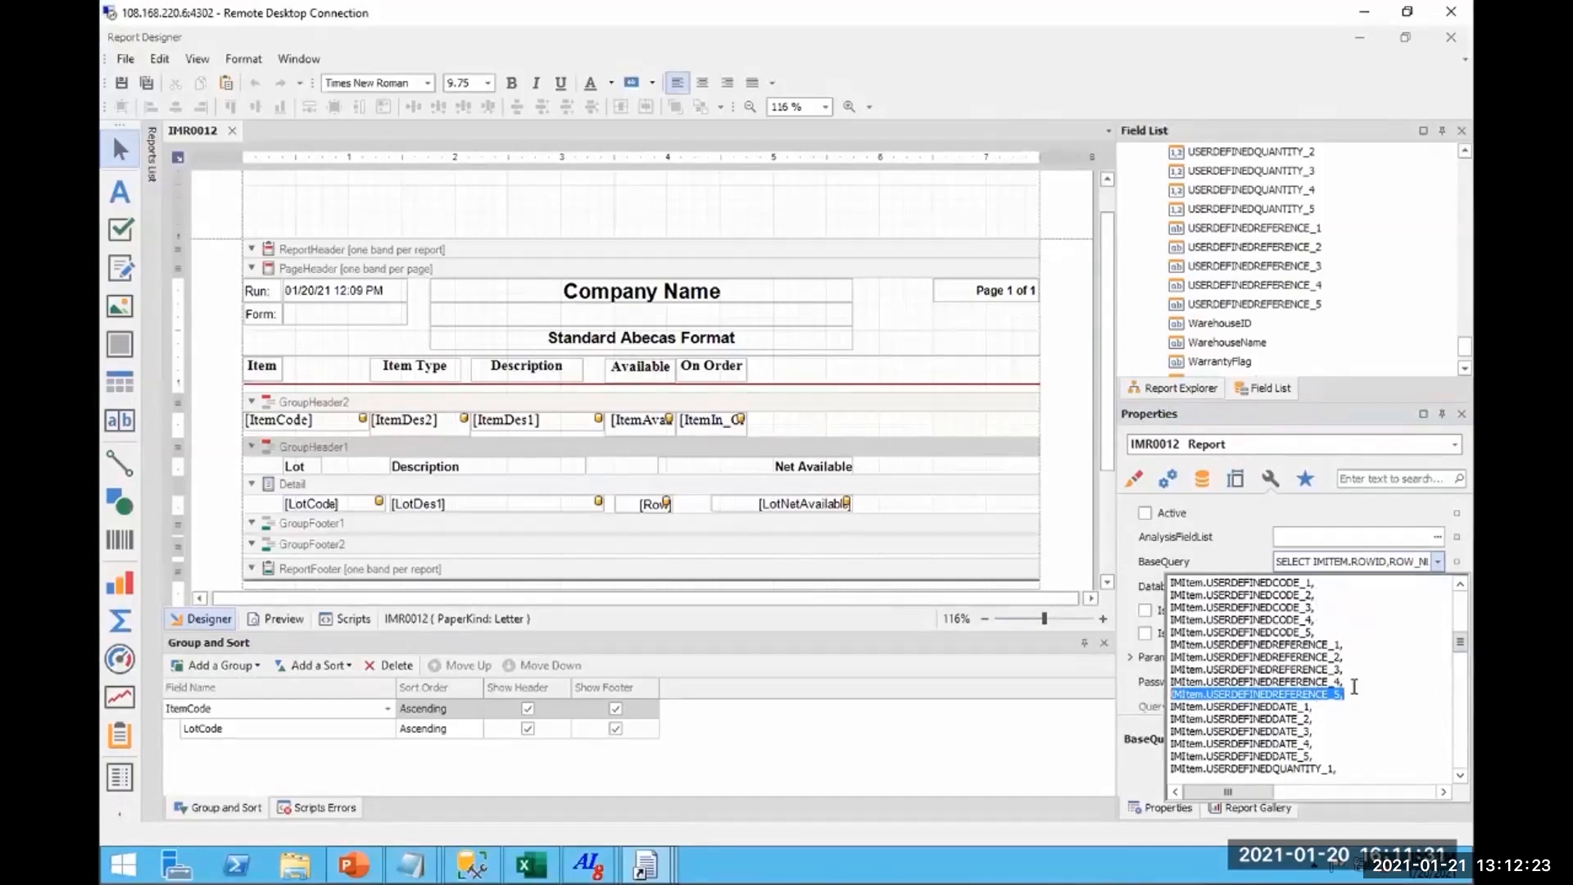
Paste the copied line twice below USERDEFINEDREFERENCE_5 in the BaseQuery, changing the copies to IMItem.USERDEFINEDREFERENCE_6 and IMItem.USERDEFINEDREFERENCE_10.
click(1358, 696)
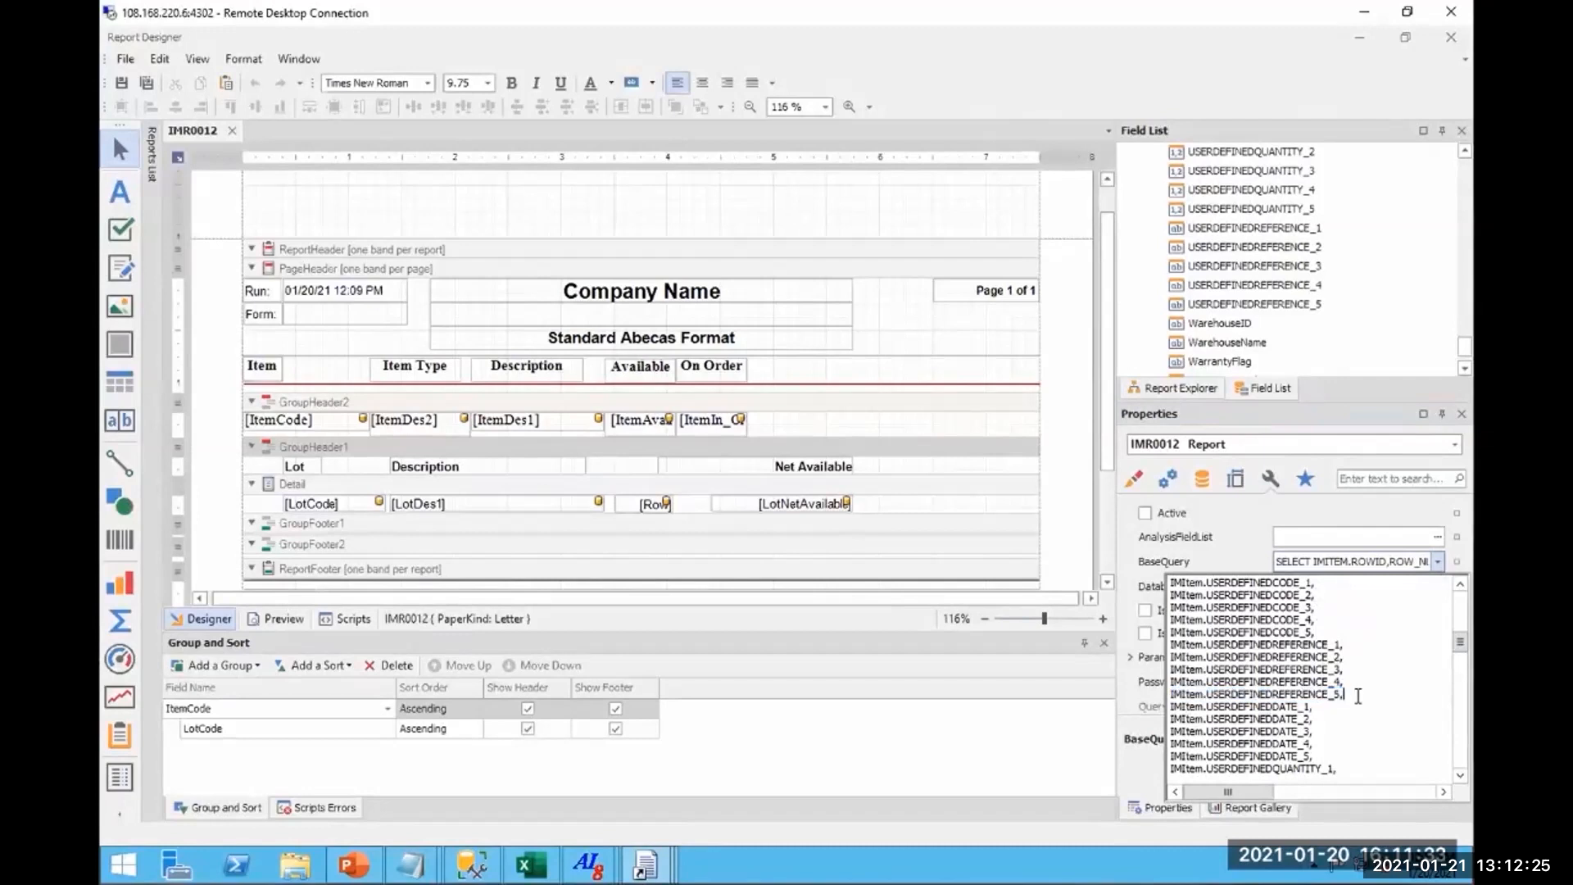
key(Return)
key(ctrl+v)
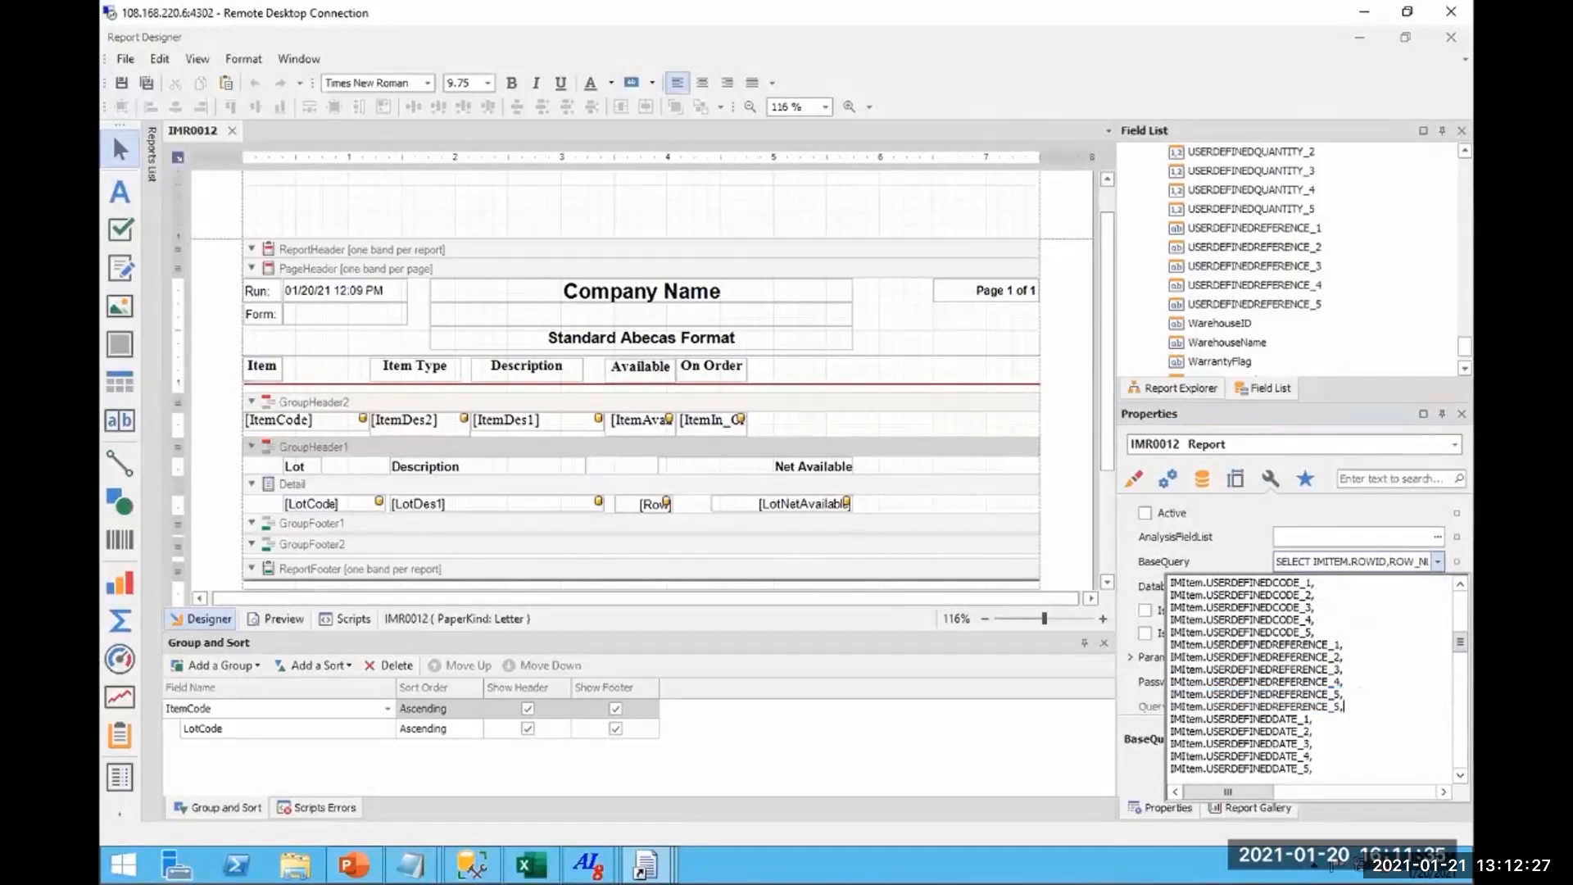
key(Return)
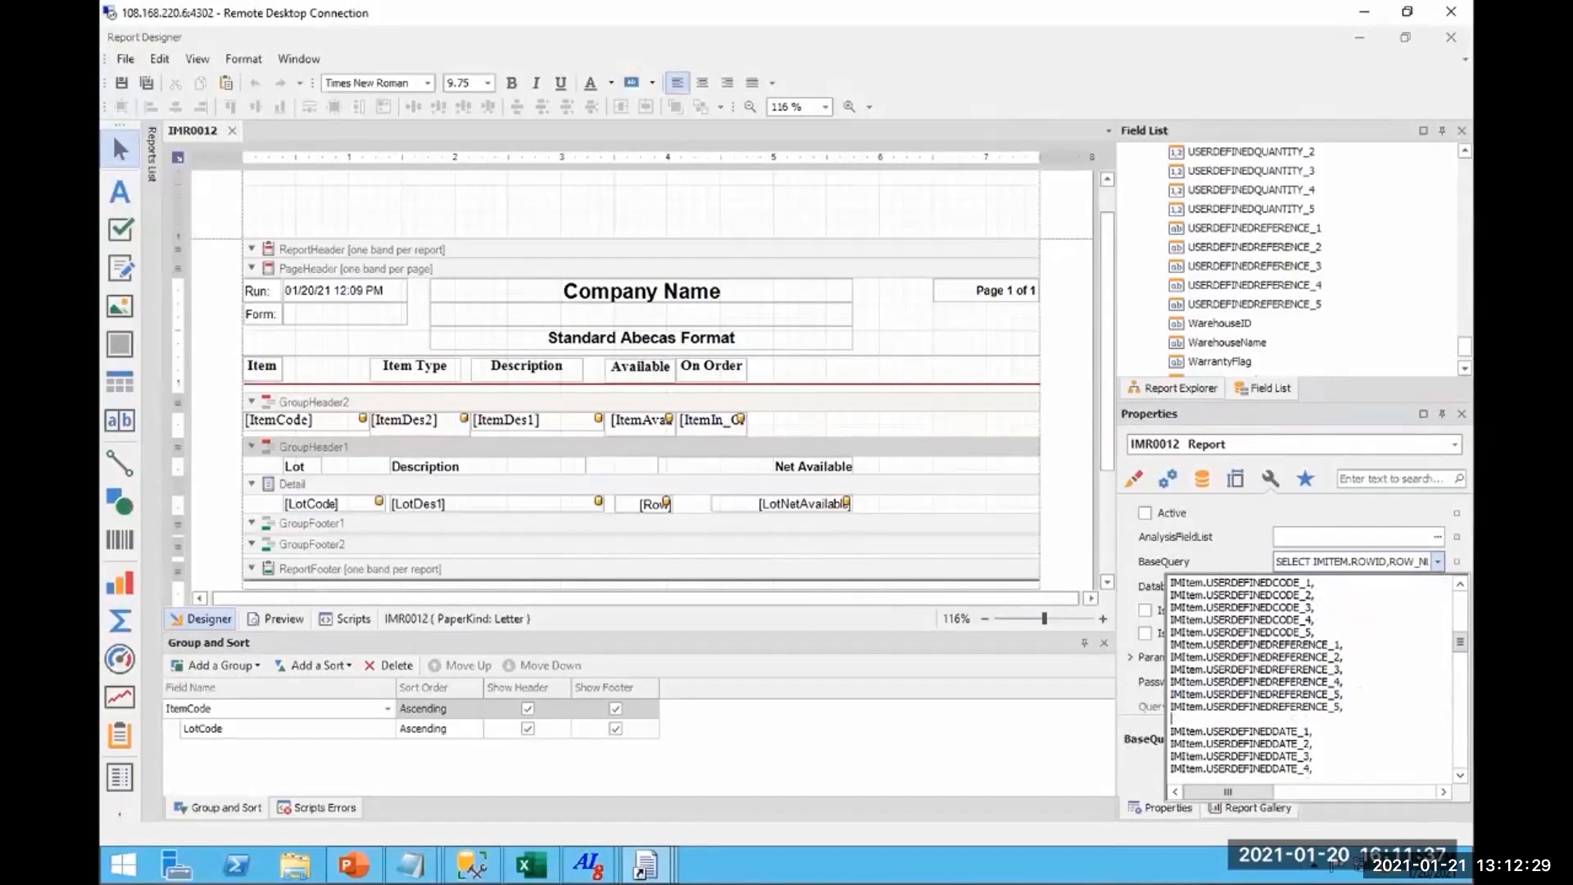
key(ctrl+v)
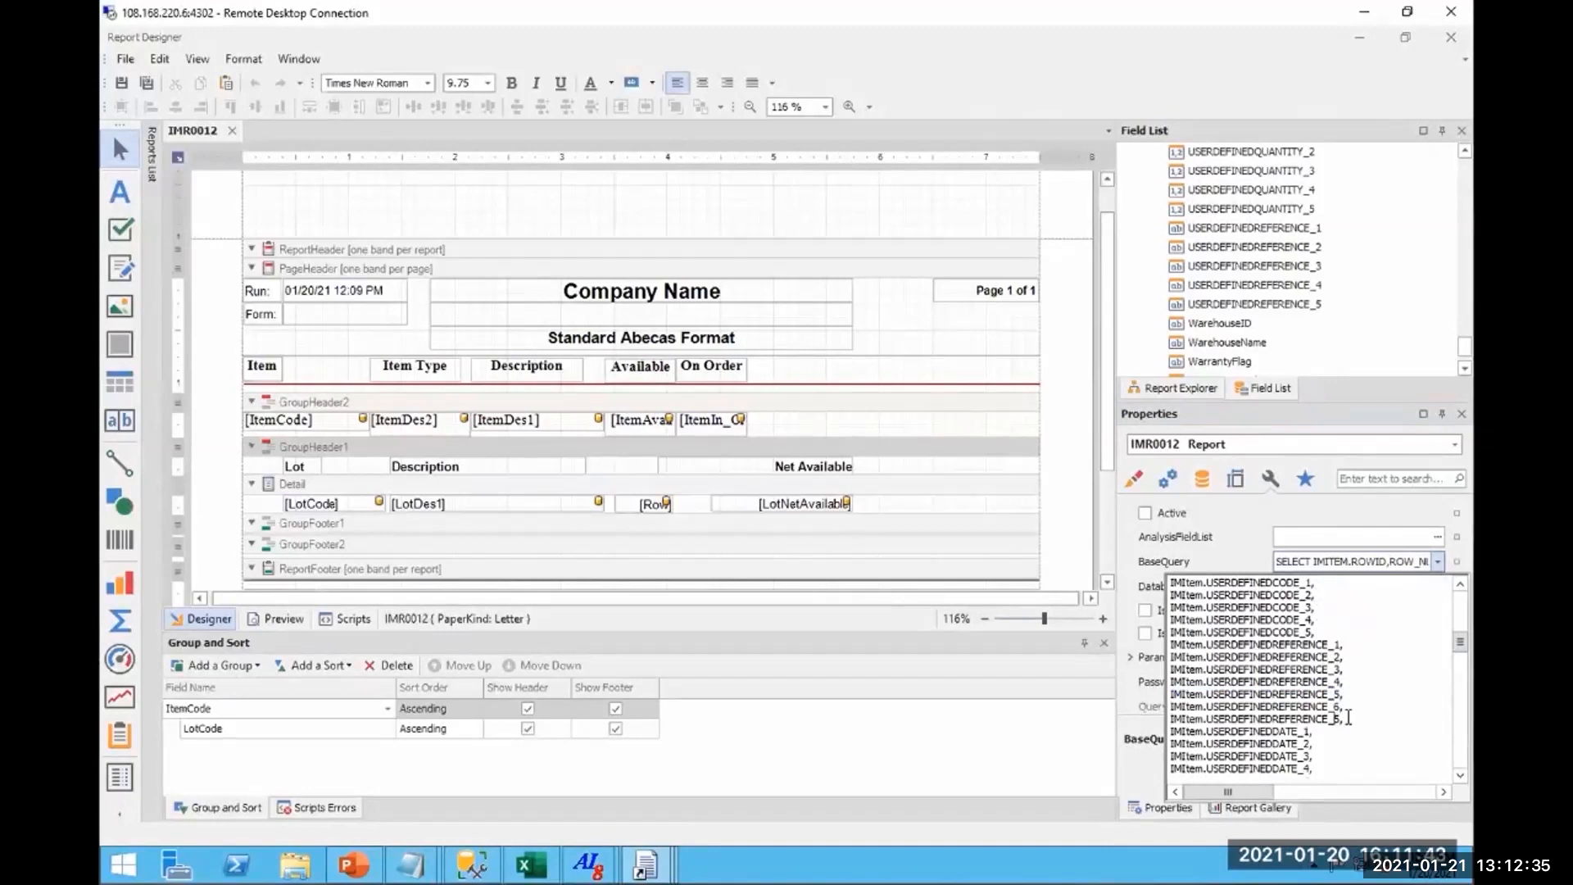
key(Delete)
text(10)
click(1147, 564)
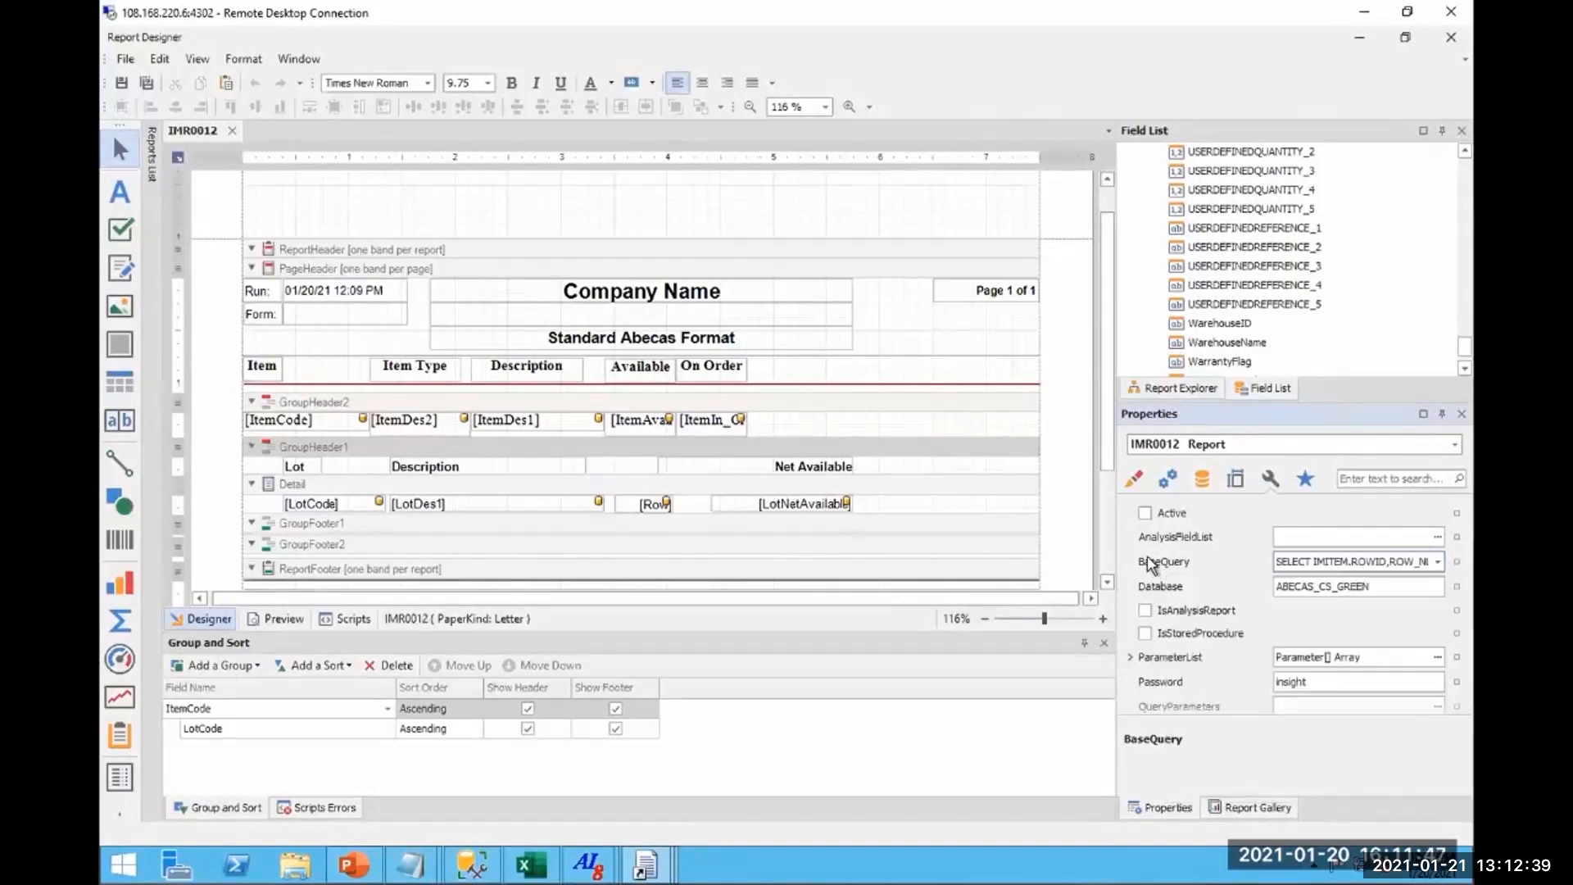
Save all reports, then close and reopen the ItemCode_new format in a maximized Report Designer.
click(161, 85)
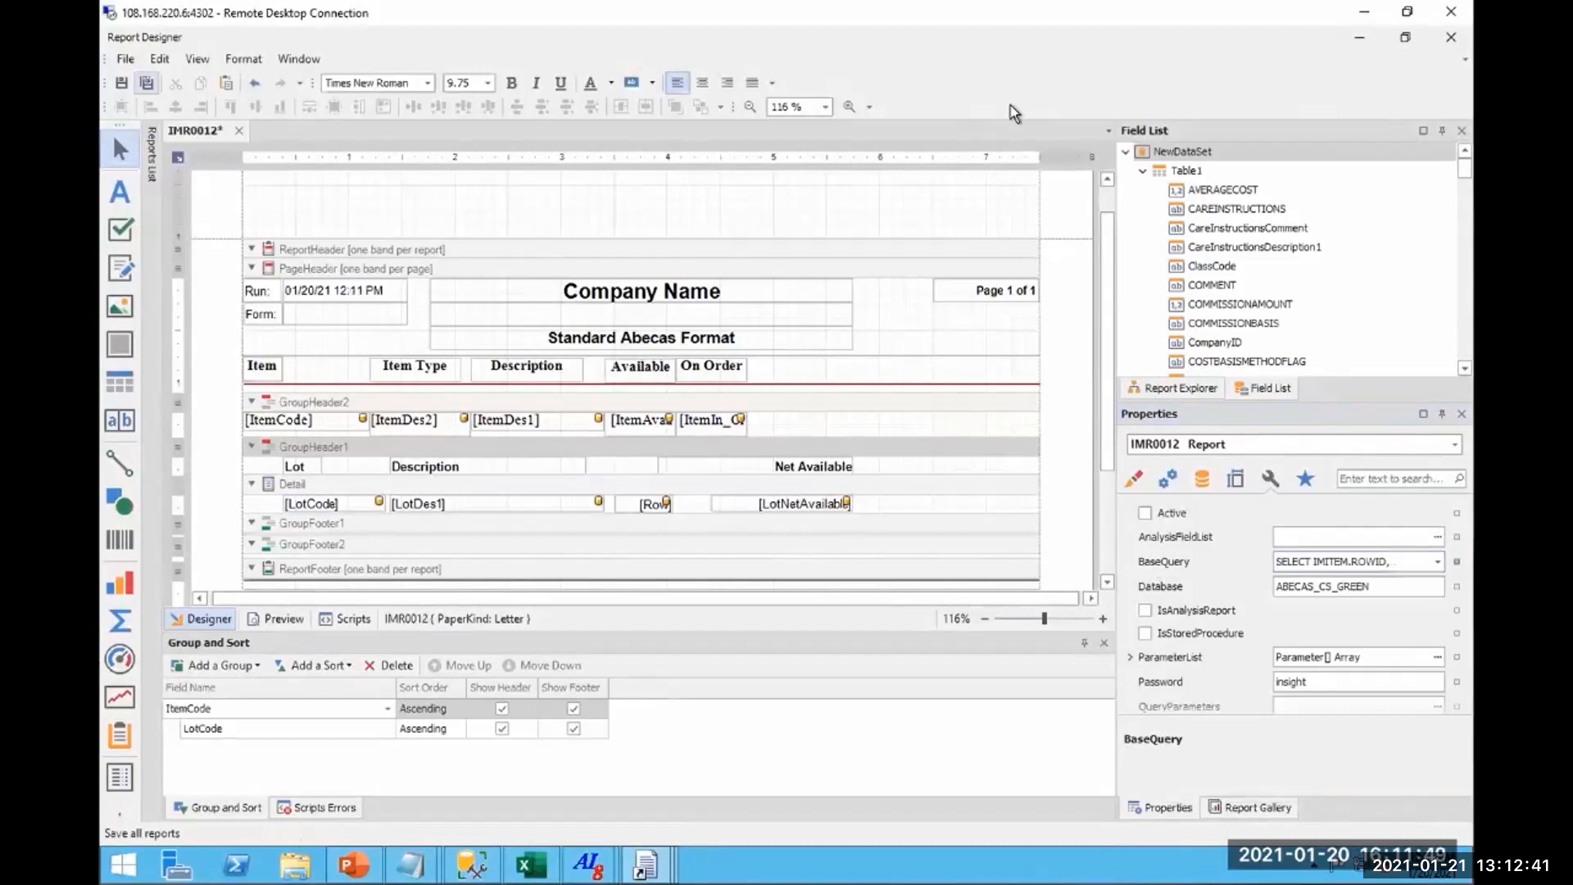
click(1446, 39)
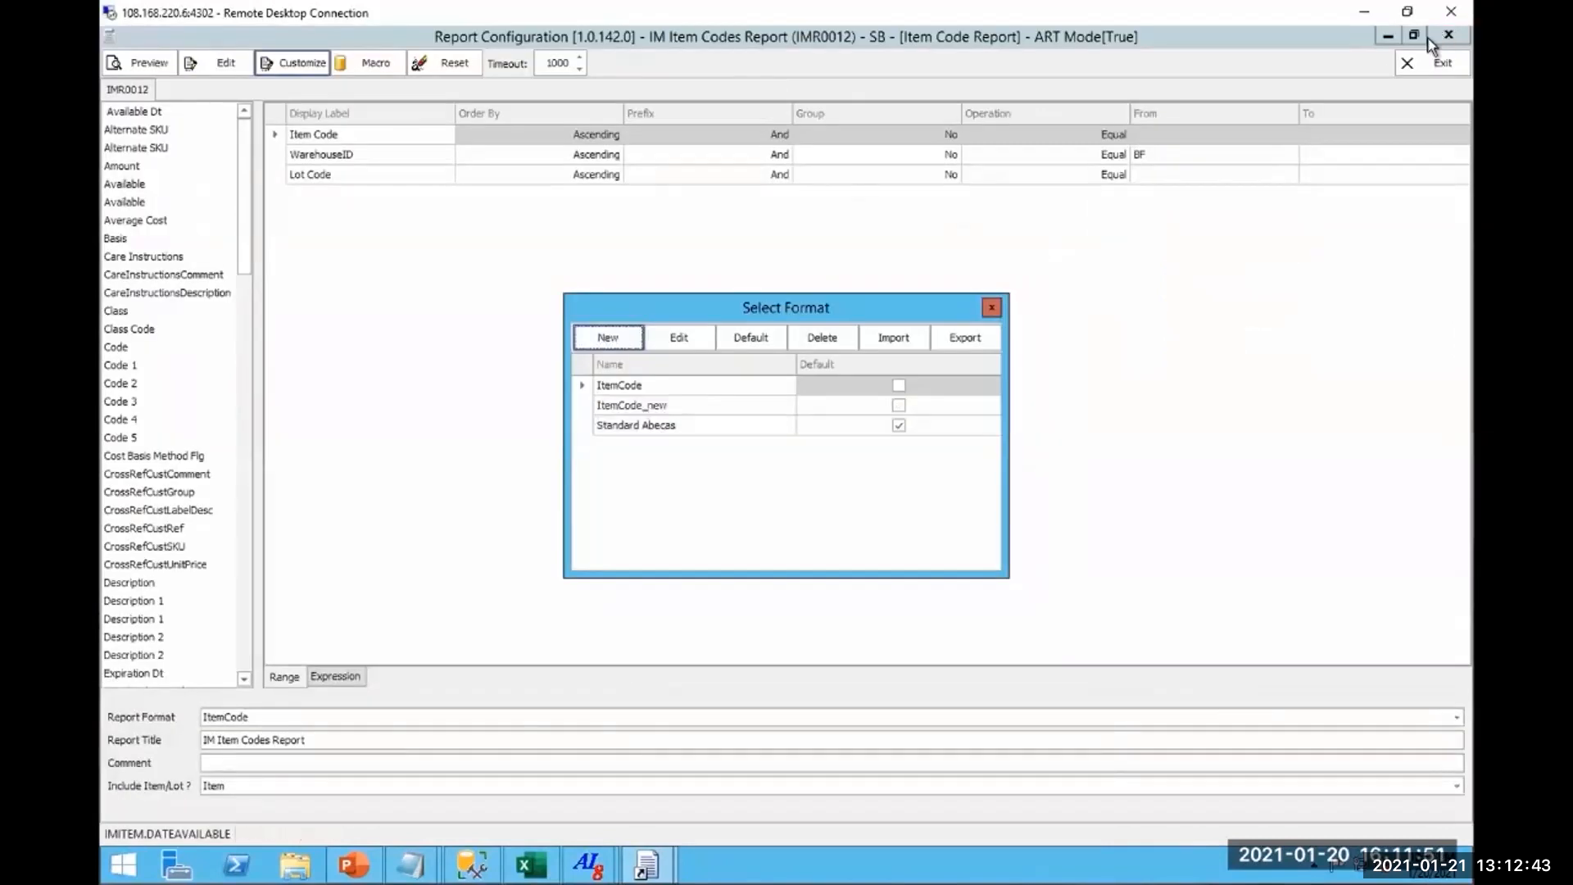
click(706, 409)
click(681, 338)
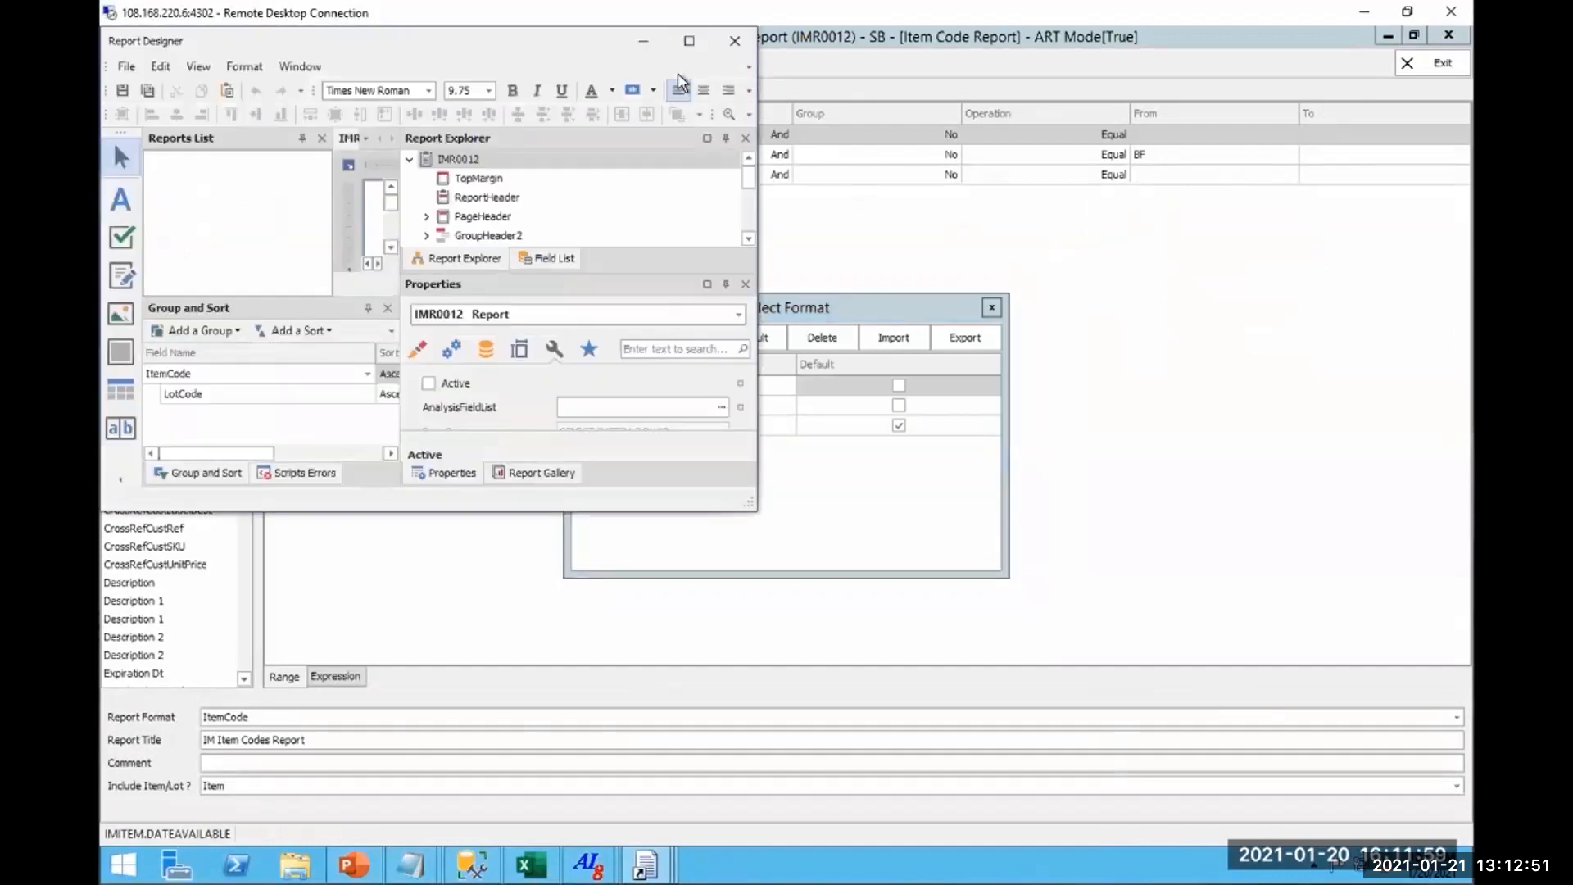
click(687, 43)
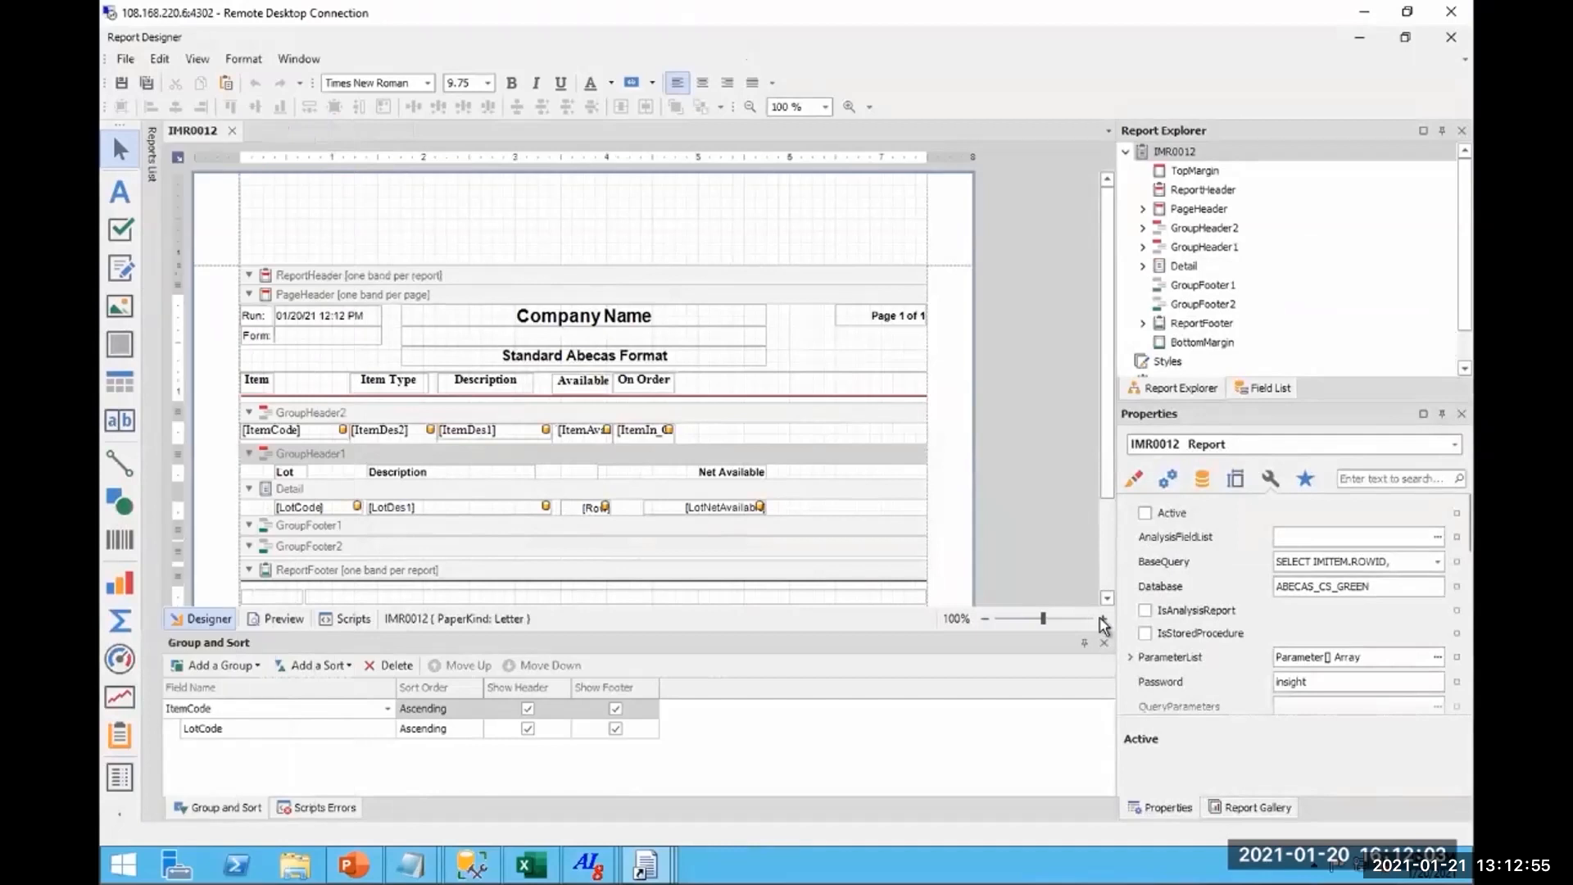
Place Table1's USERDEFINEDREFERENCE_6 field in GroupHeader2 directly after the on-order quantity field and narrow its box.
click(1266, 388)
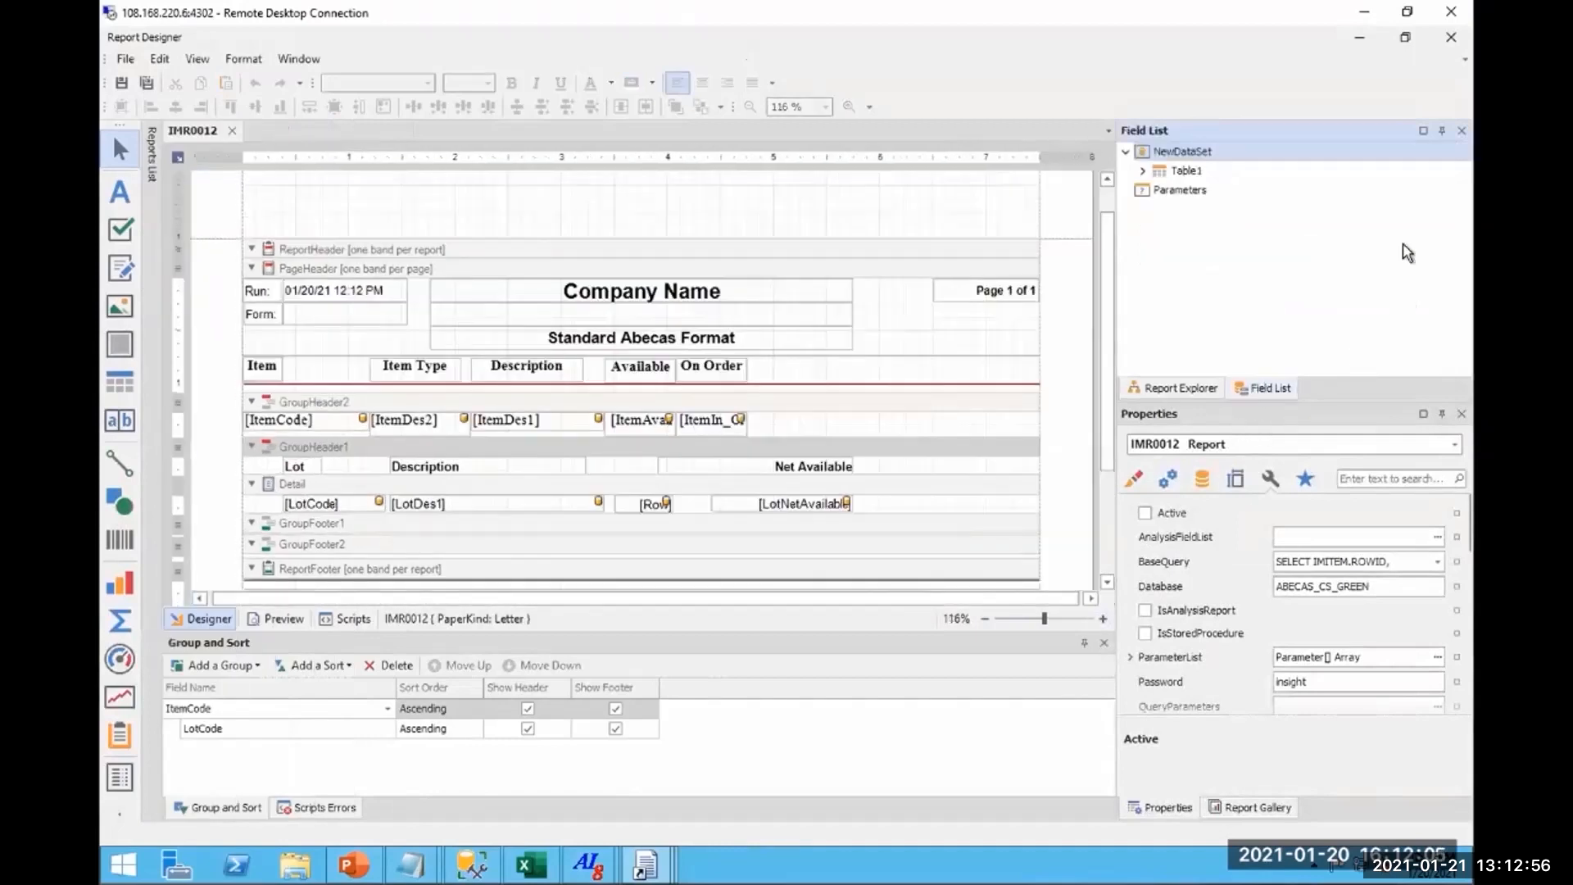
click(1141, 170)
scroll(1229, 254, down, 10)
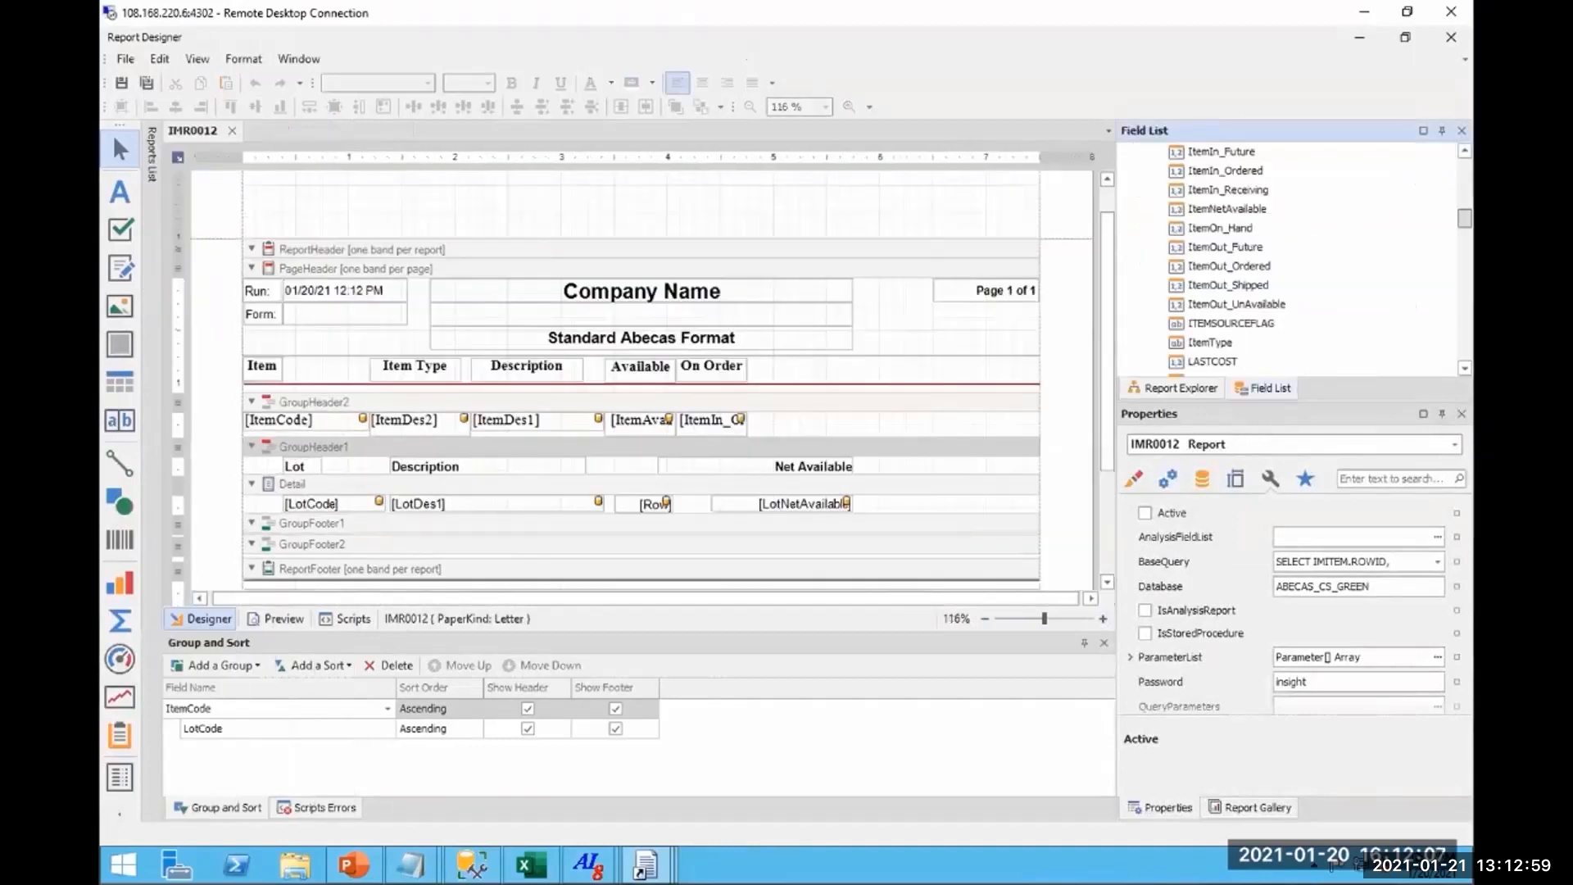
scroll(1229, 254, down, 10)
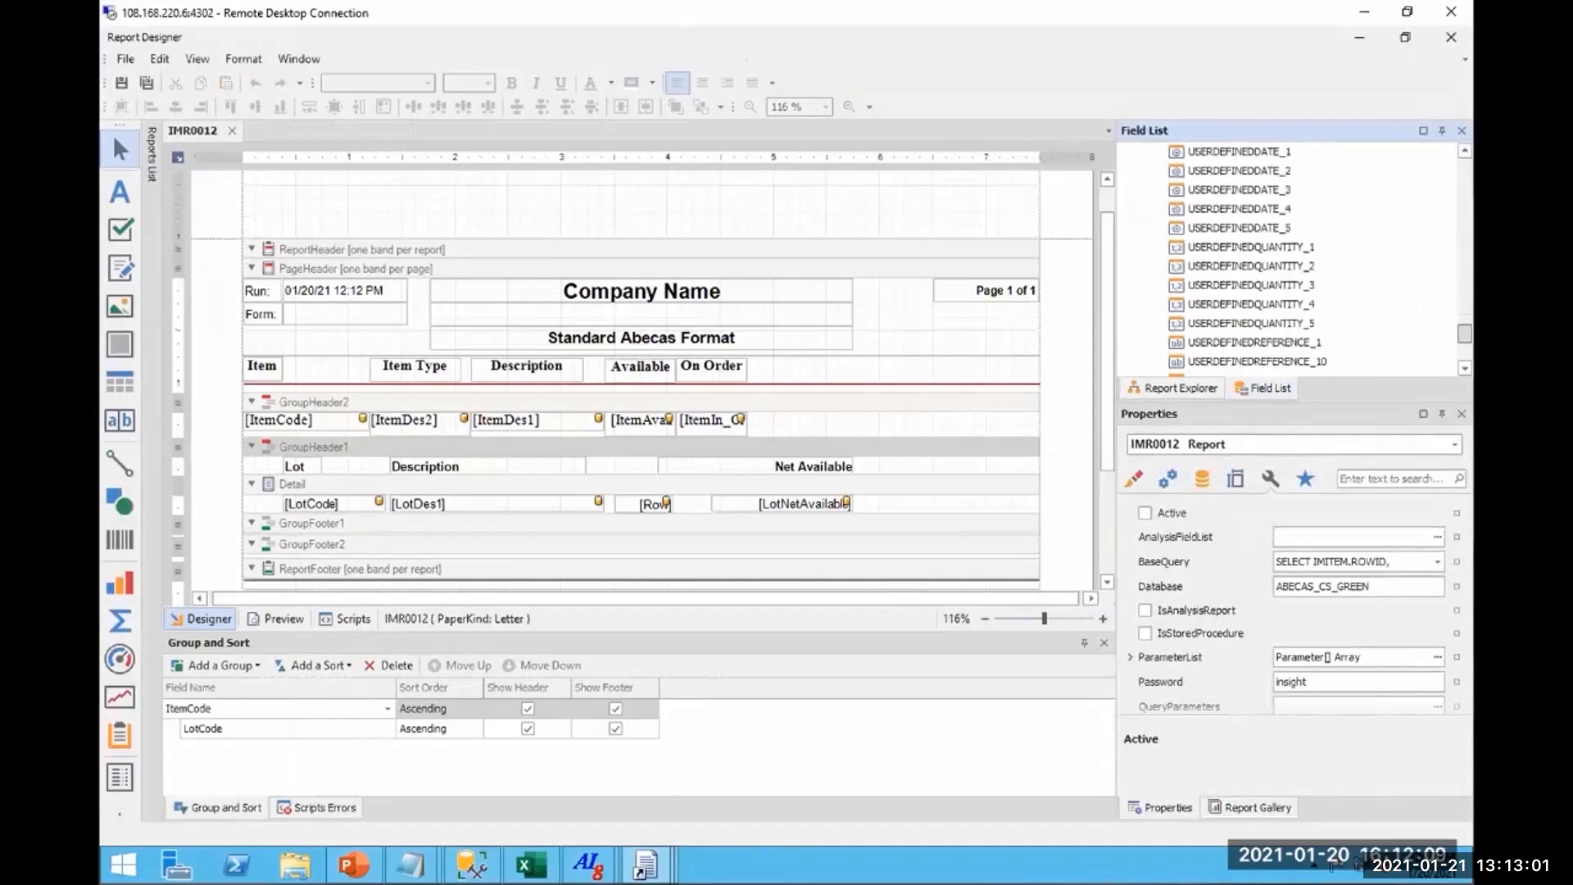
scroll(1323, 283, up, 1)
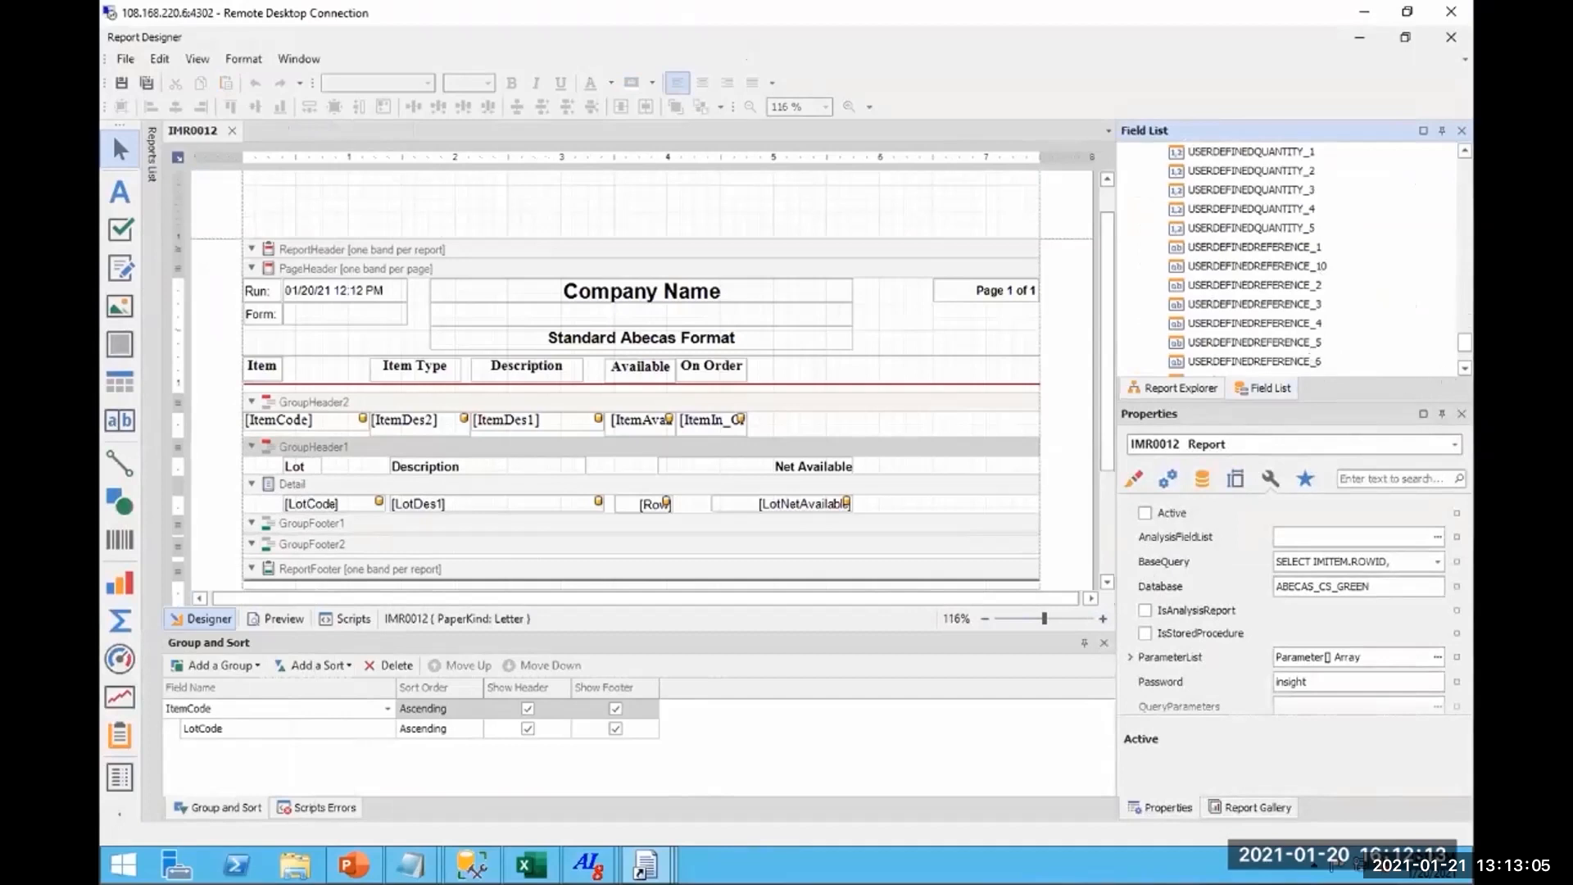
scroll(1245, 258, down, 1)
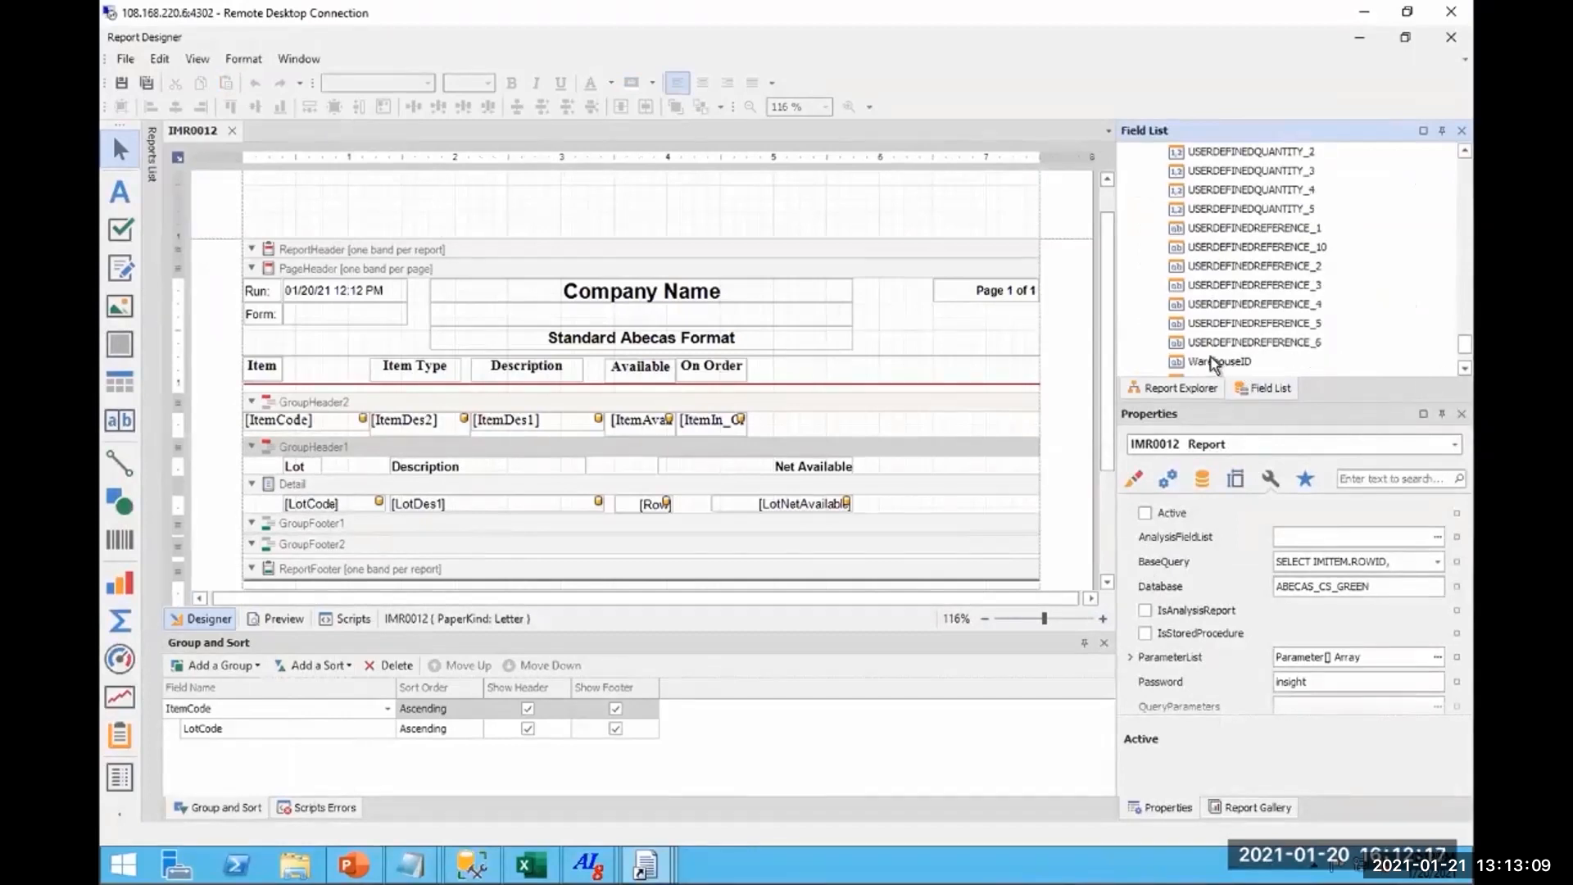
drag(1231, 341, 803, 428)
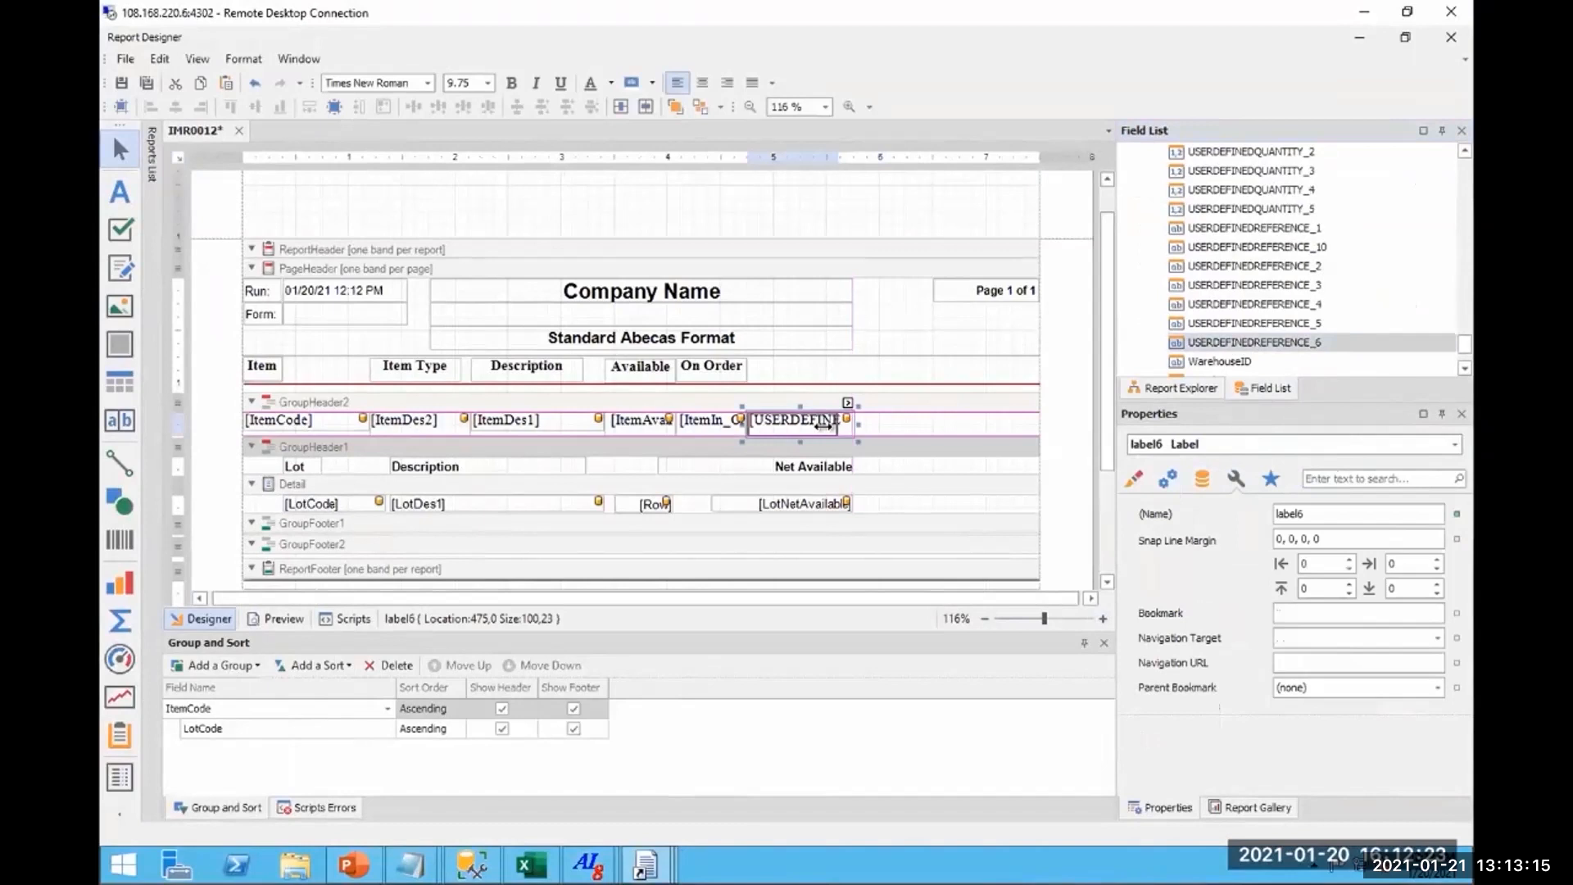
drag(816, 426, 815, 426)
Add a bold "UOM" label in the PageHeader after On Order, above the USERDEFINEDREFERENCE_6 field.
click(120, 191)
click(761, 363)
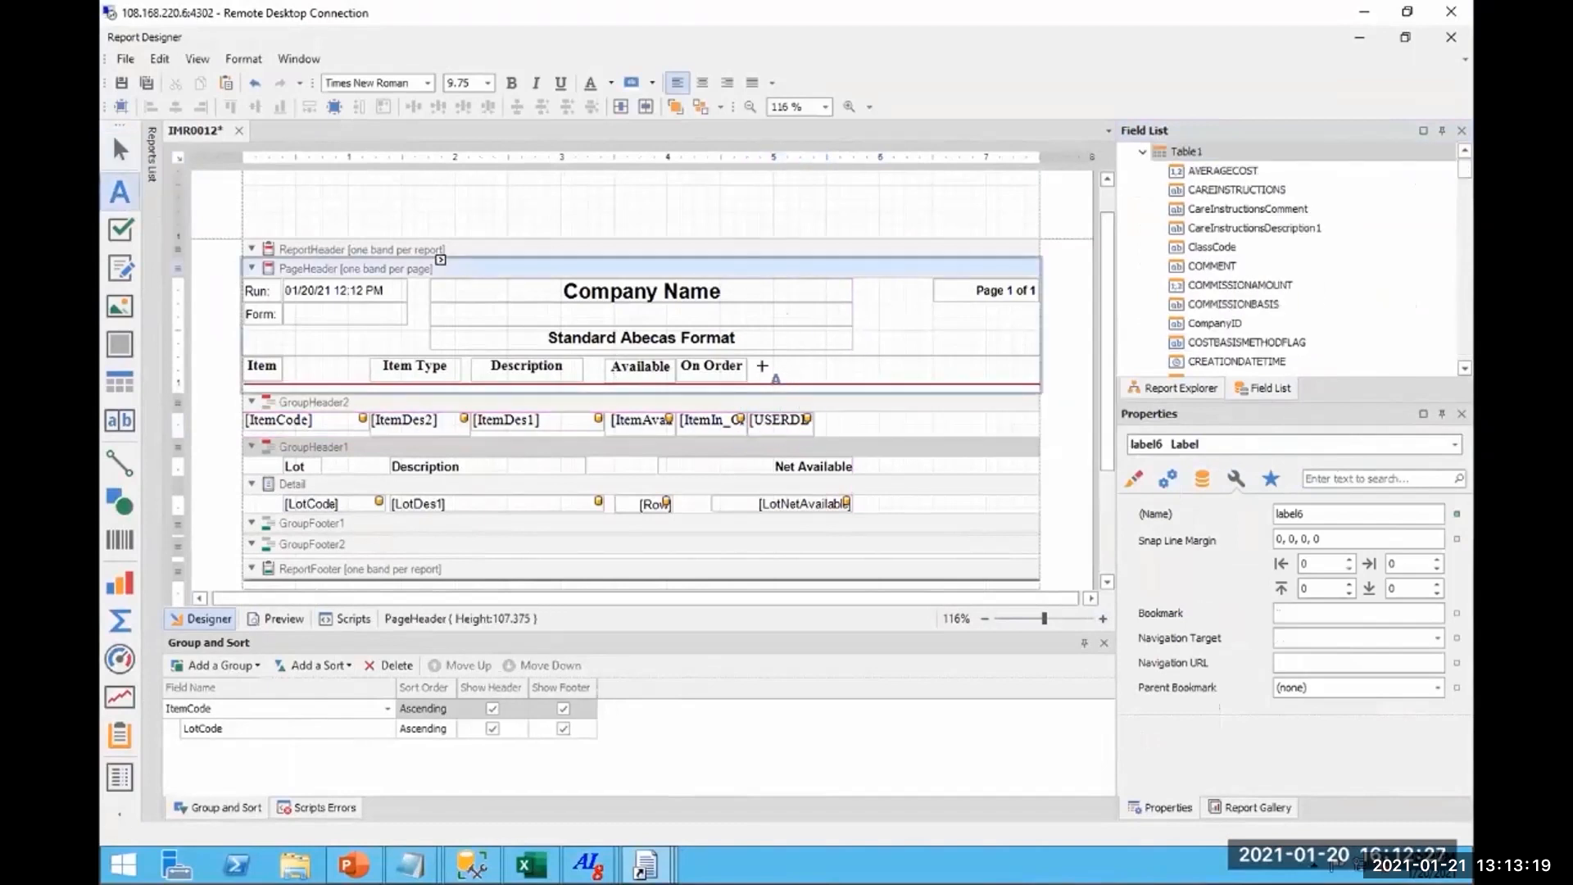
drag(777, 370, 775, 358)
double_click(799, 367)
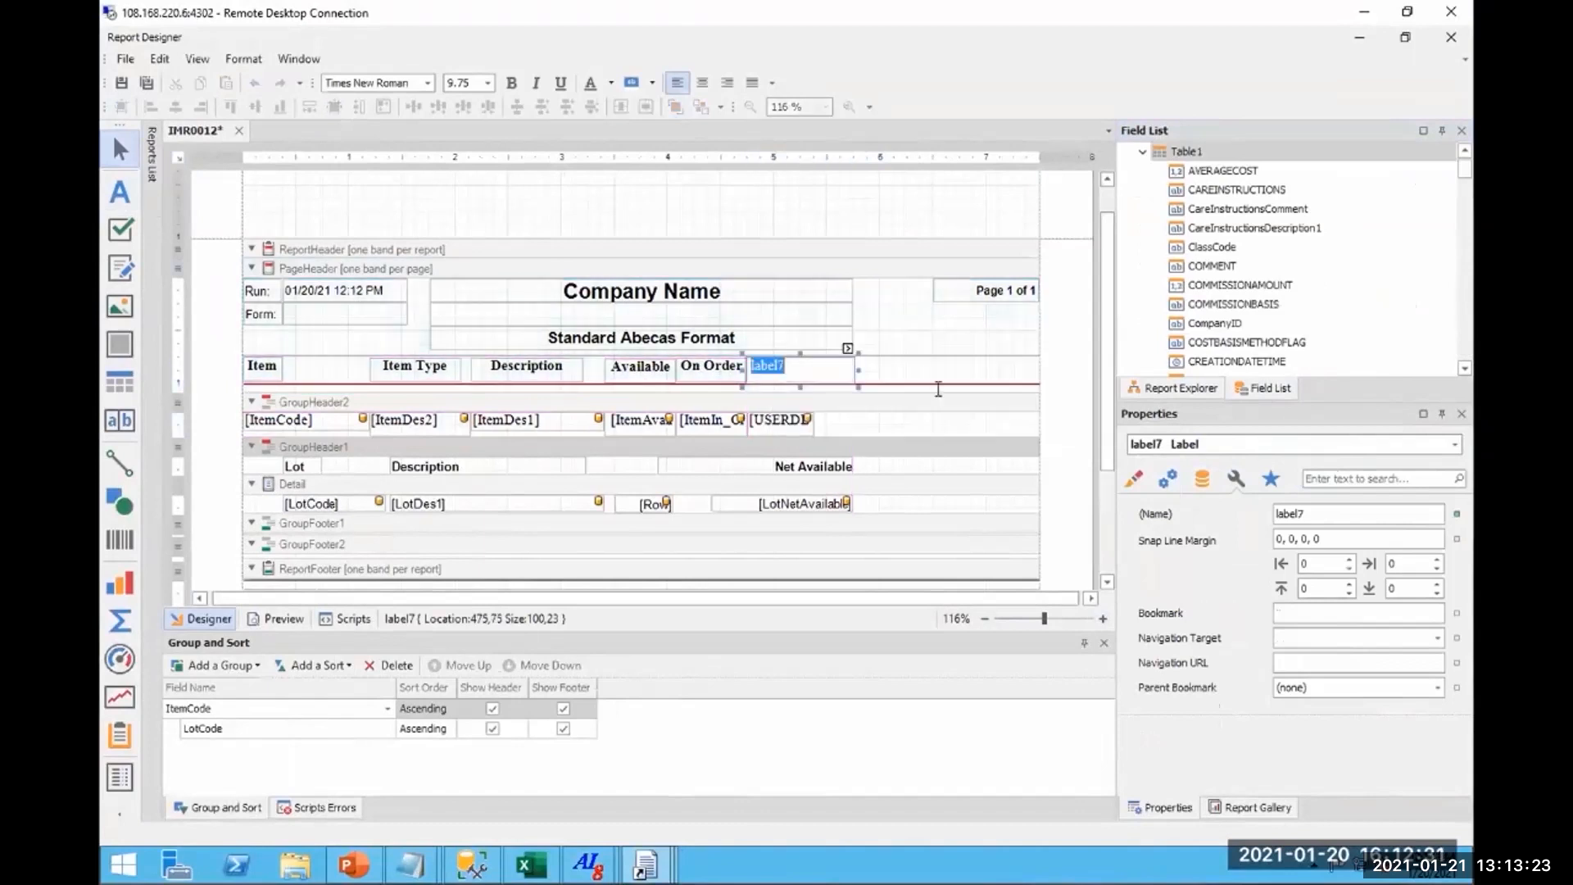
text(UOM)
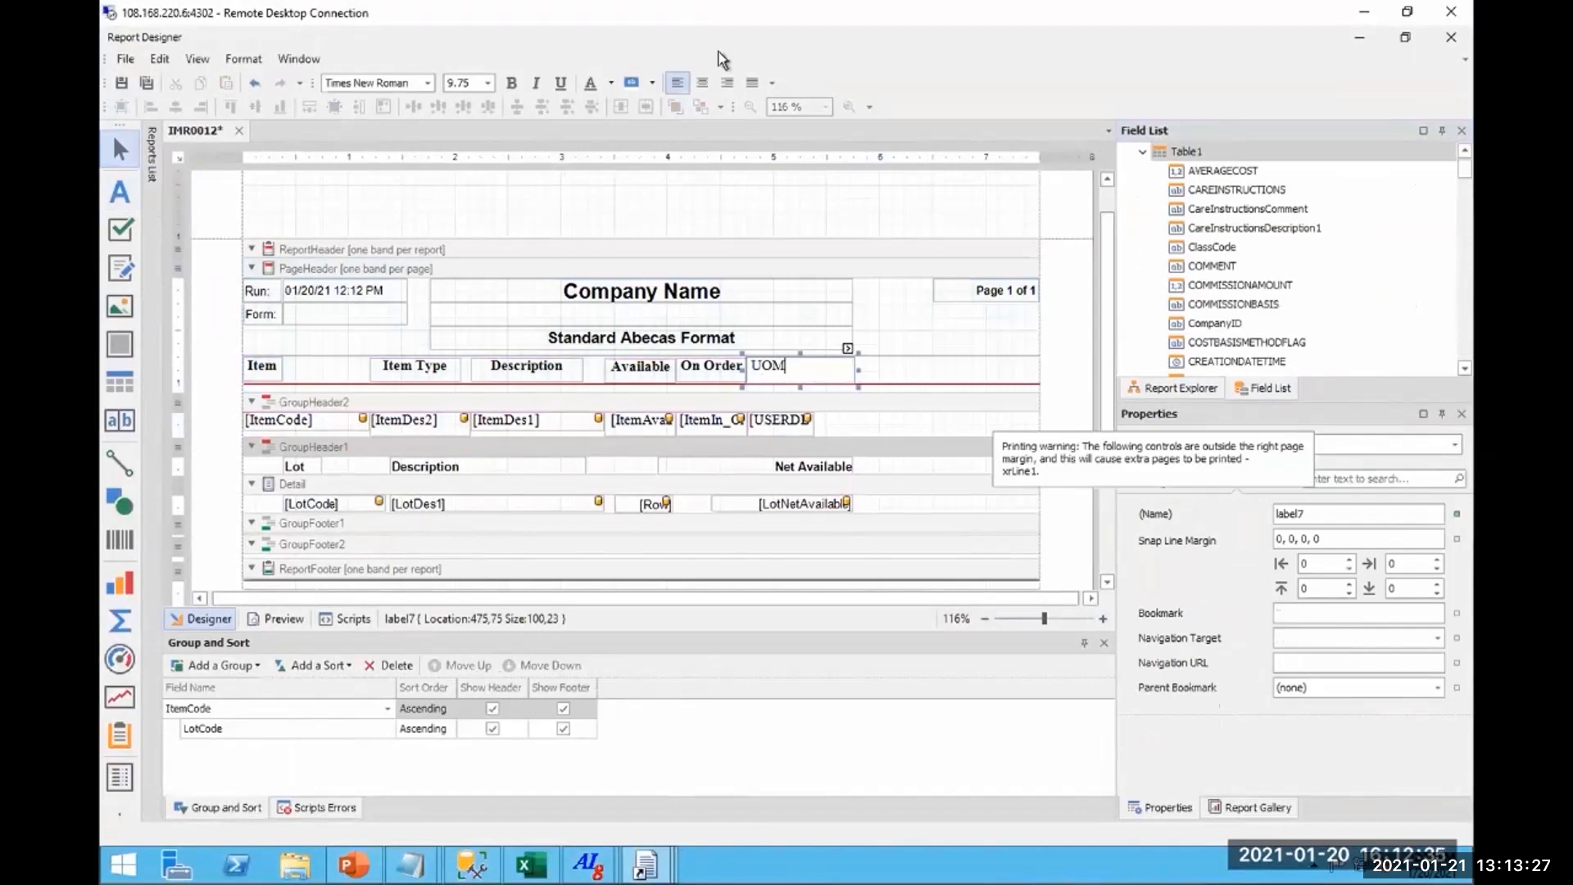
click(1088, 305)
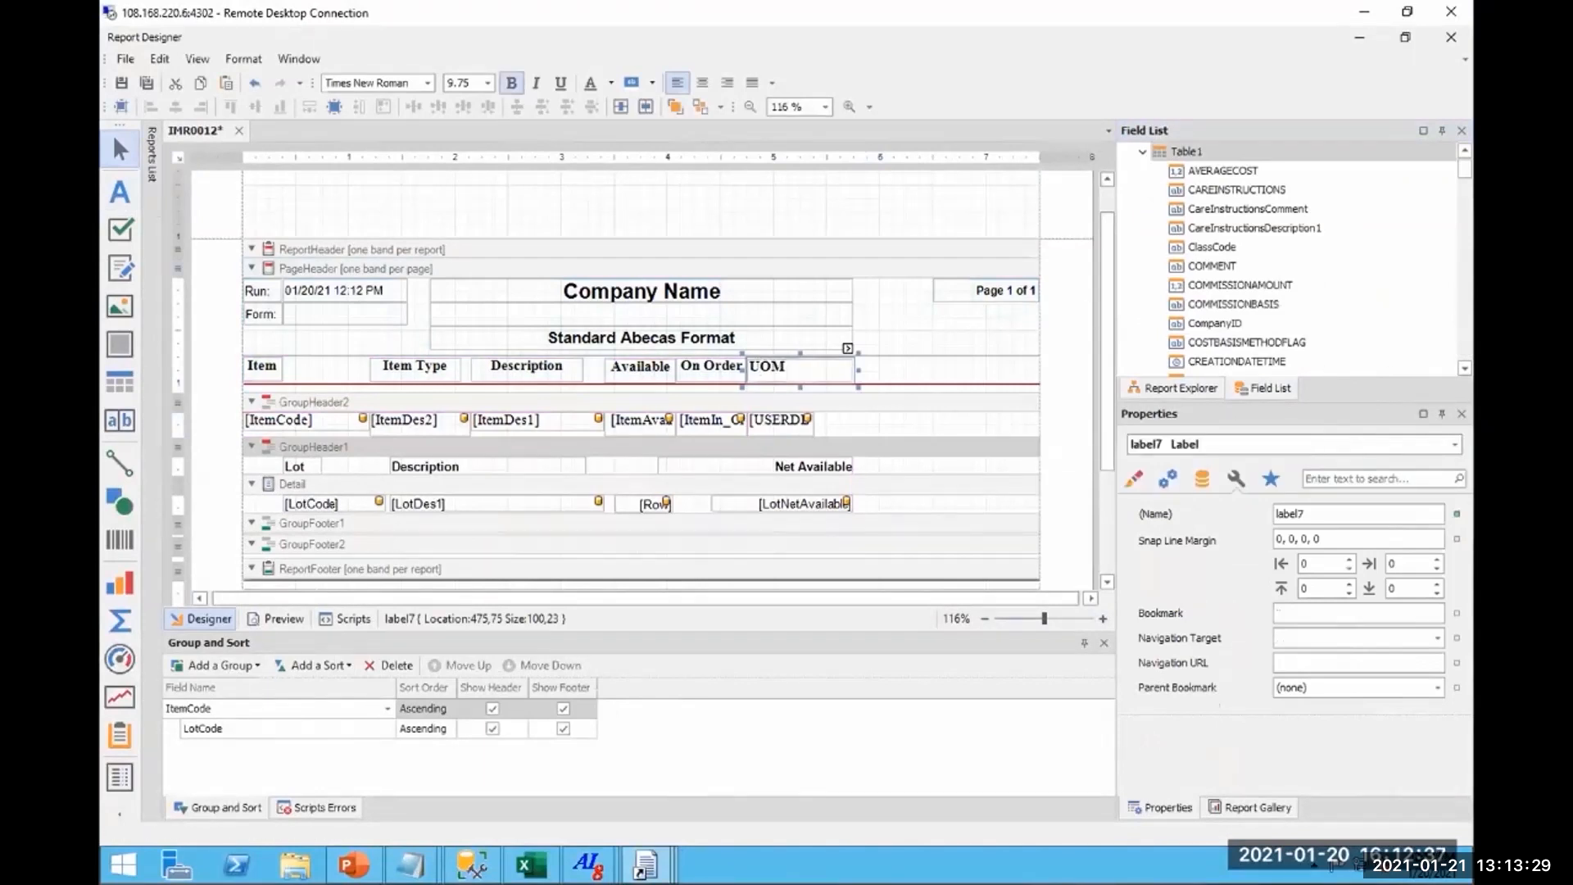
Place USERDEFINEDREFERENCE_10 in GroupHeader2 directly after the USERDEFINEDREFERENCE_6 field, and narrow the UOM heading to a width of 63.
scroll(1294, 258, down, 15)
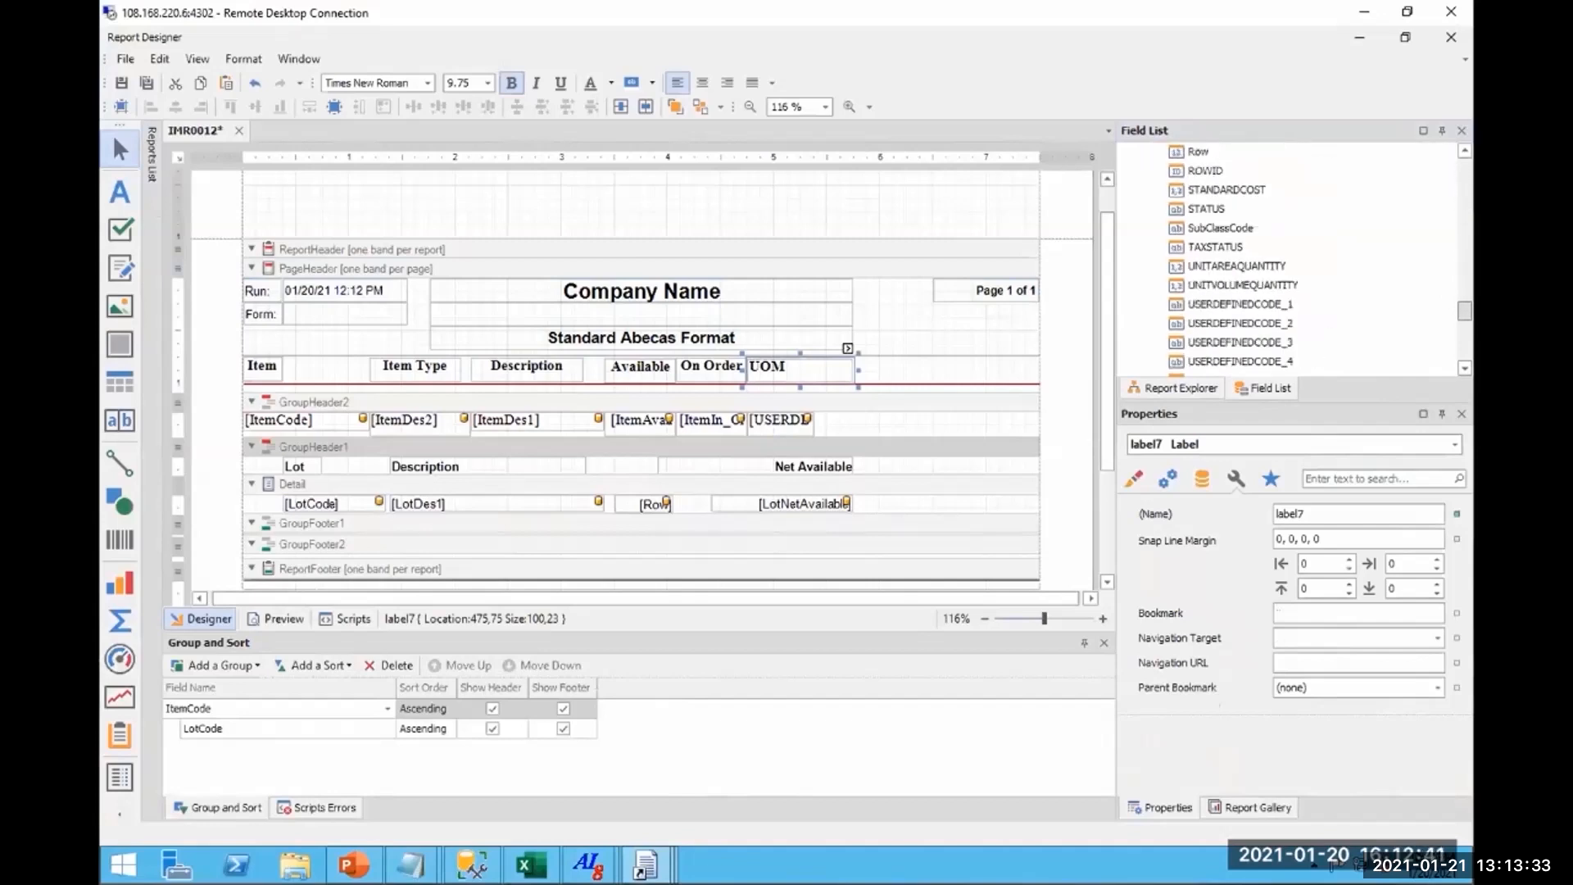
scroll(1264, 238, down, 10)
drag(1264, 238, 875, 427)
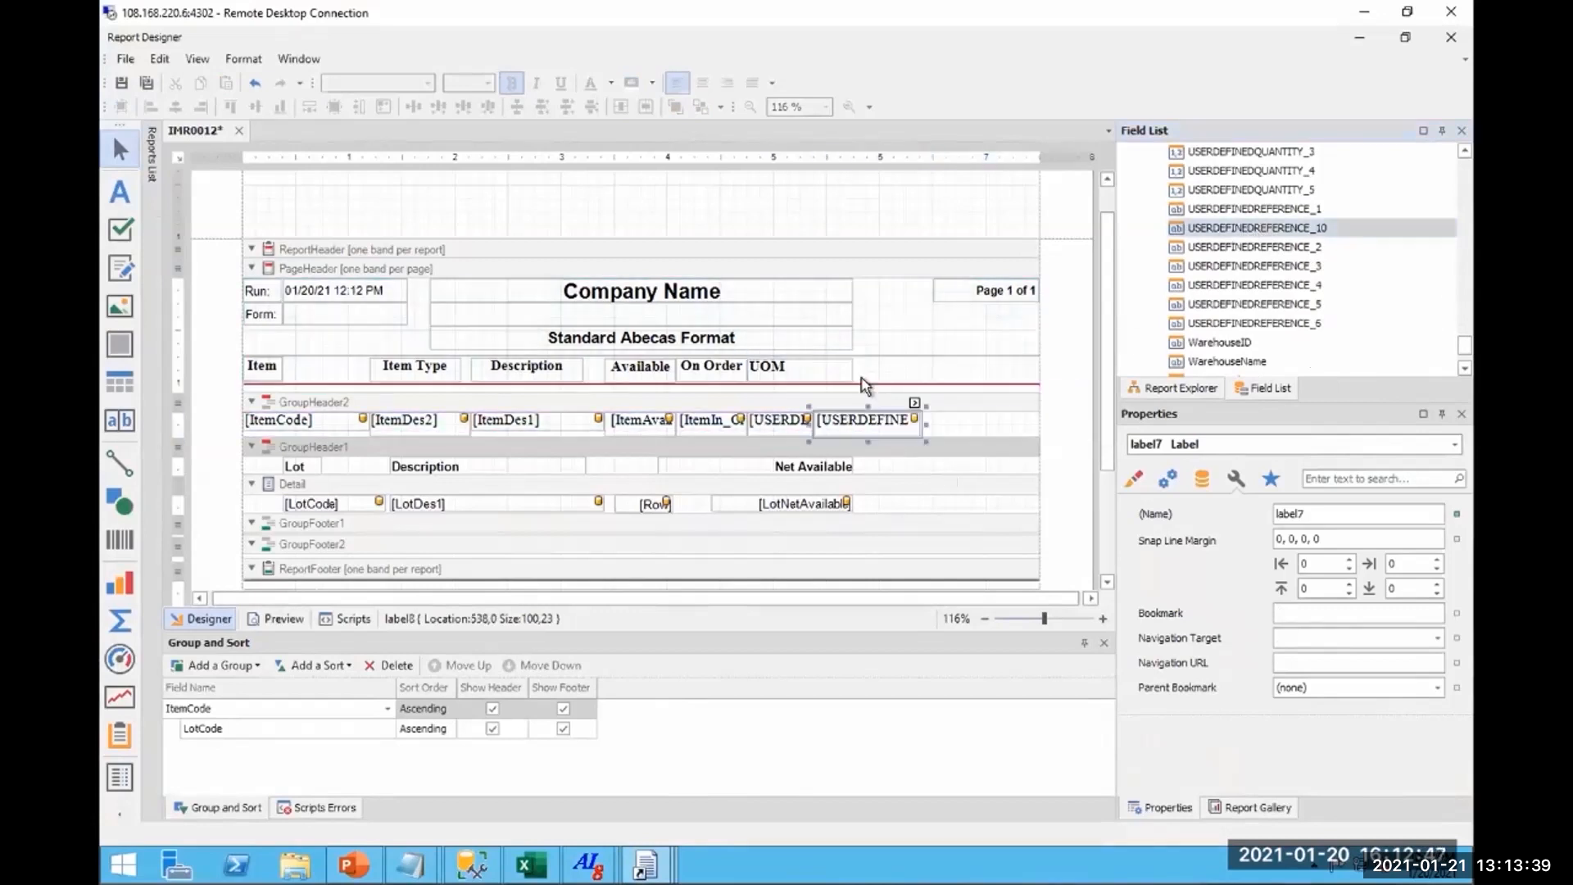
drag(857, 371, 820, 371)
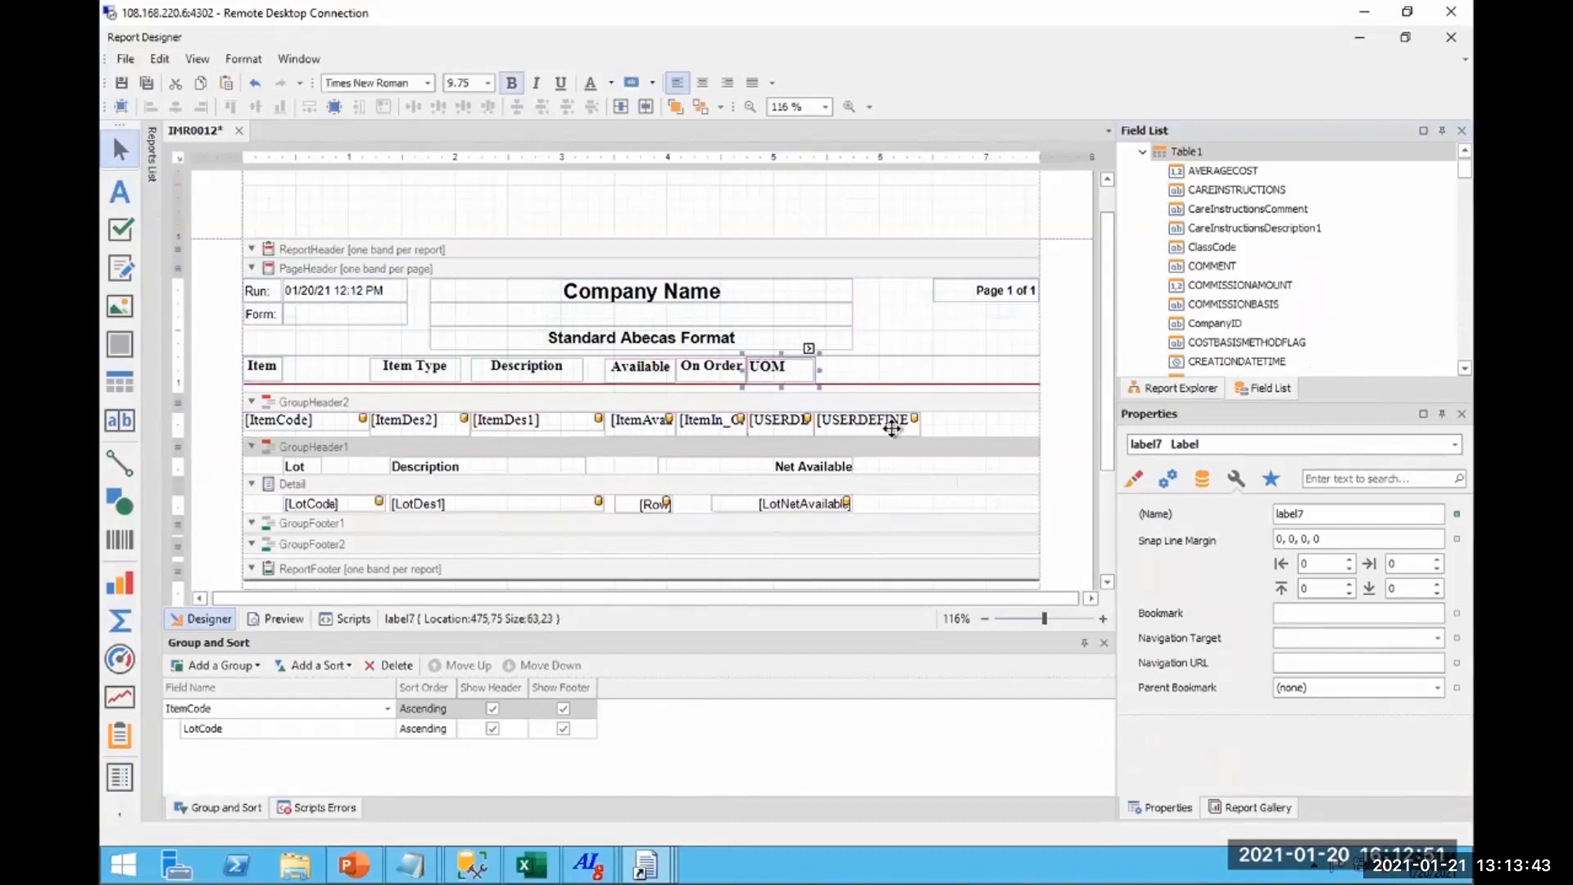
Add a bold "Pref_Location" label in the PageHeader next to UOM, aligned above the USERDEFINEDREFERENCE_10 field.
click(117, 200)
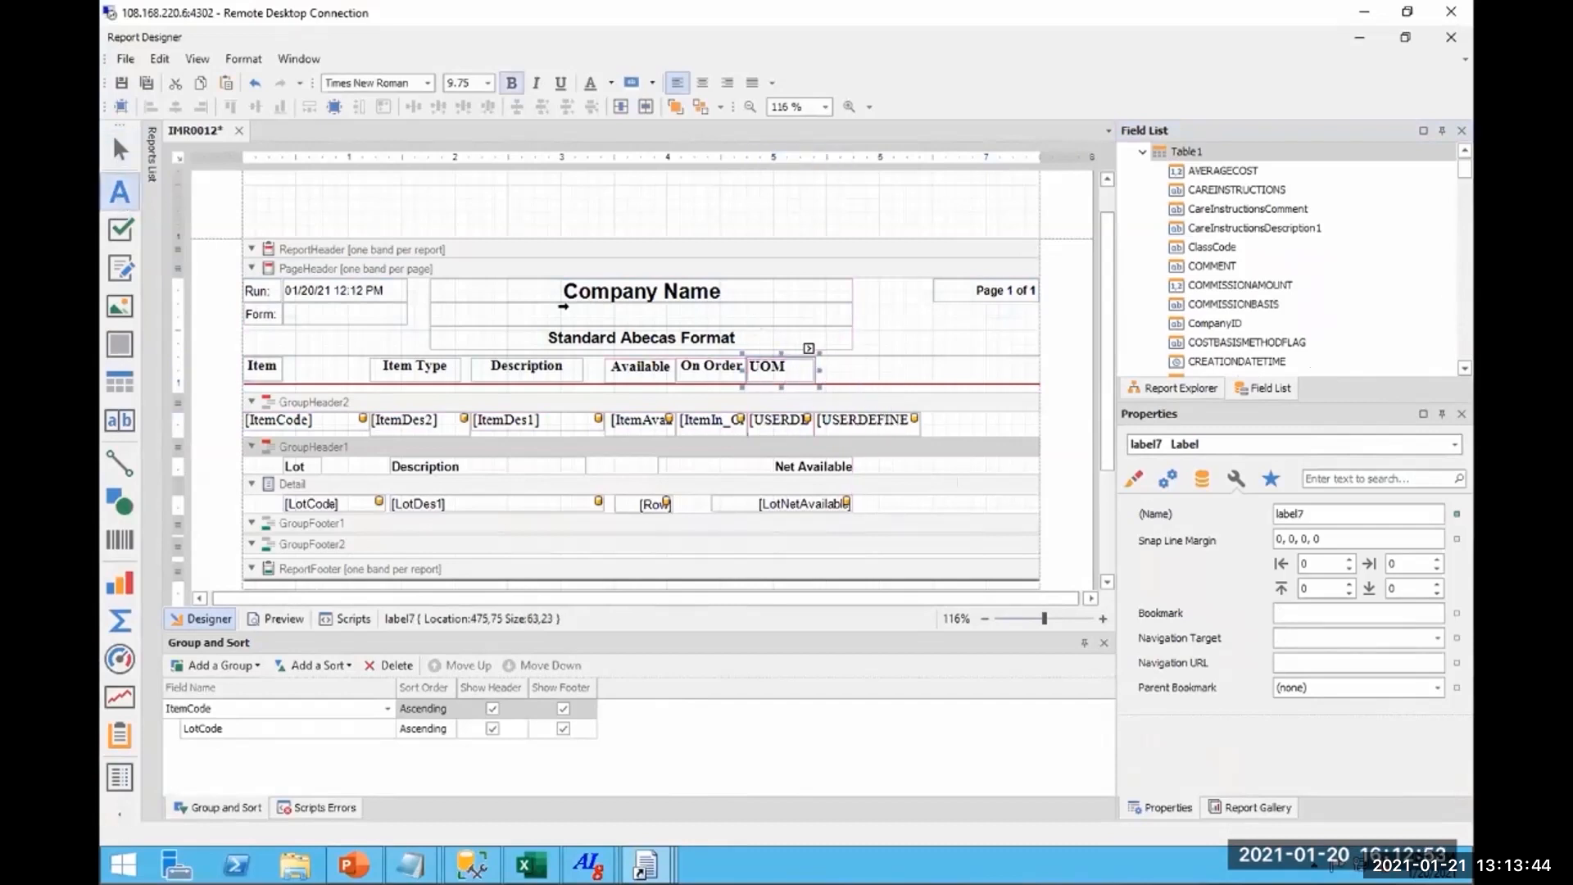
click(840, 363)
click(840, 362)
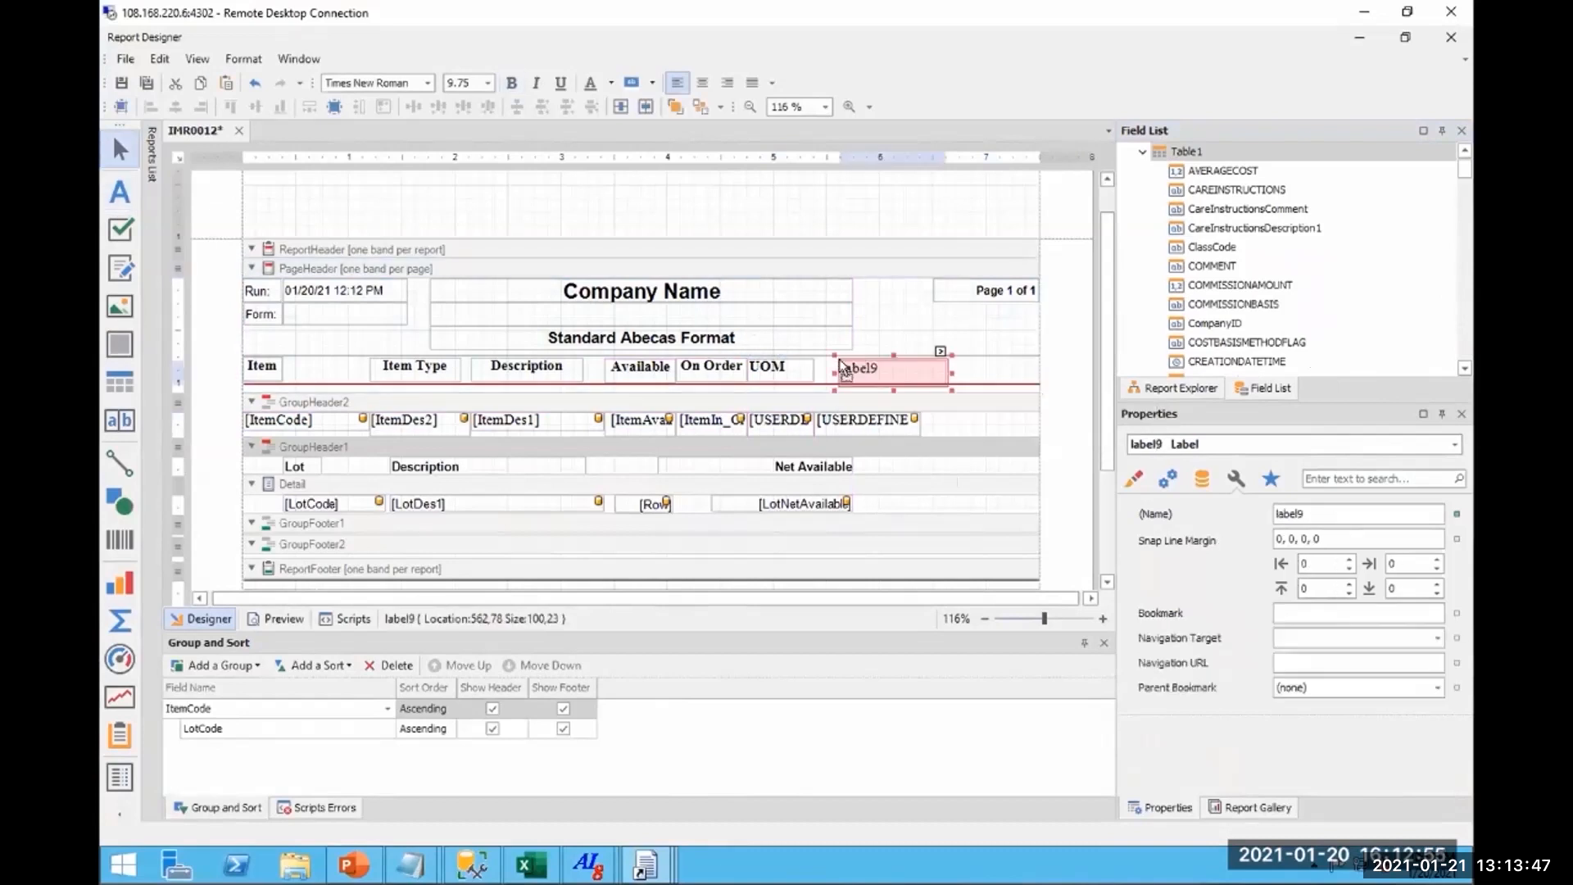
drag(844, 370, 819, 366)
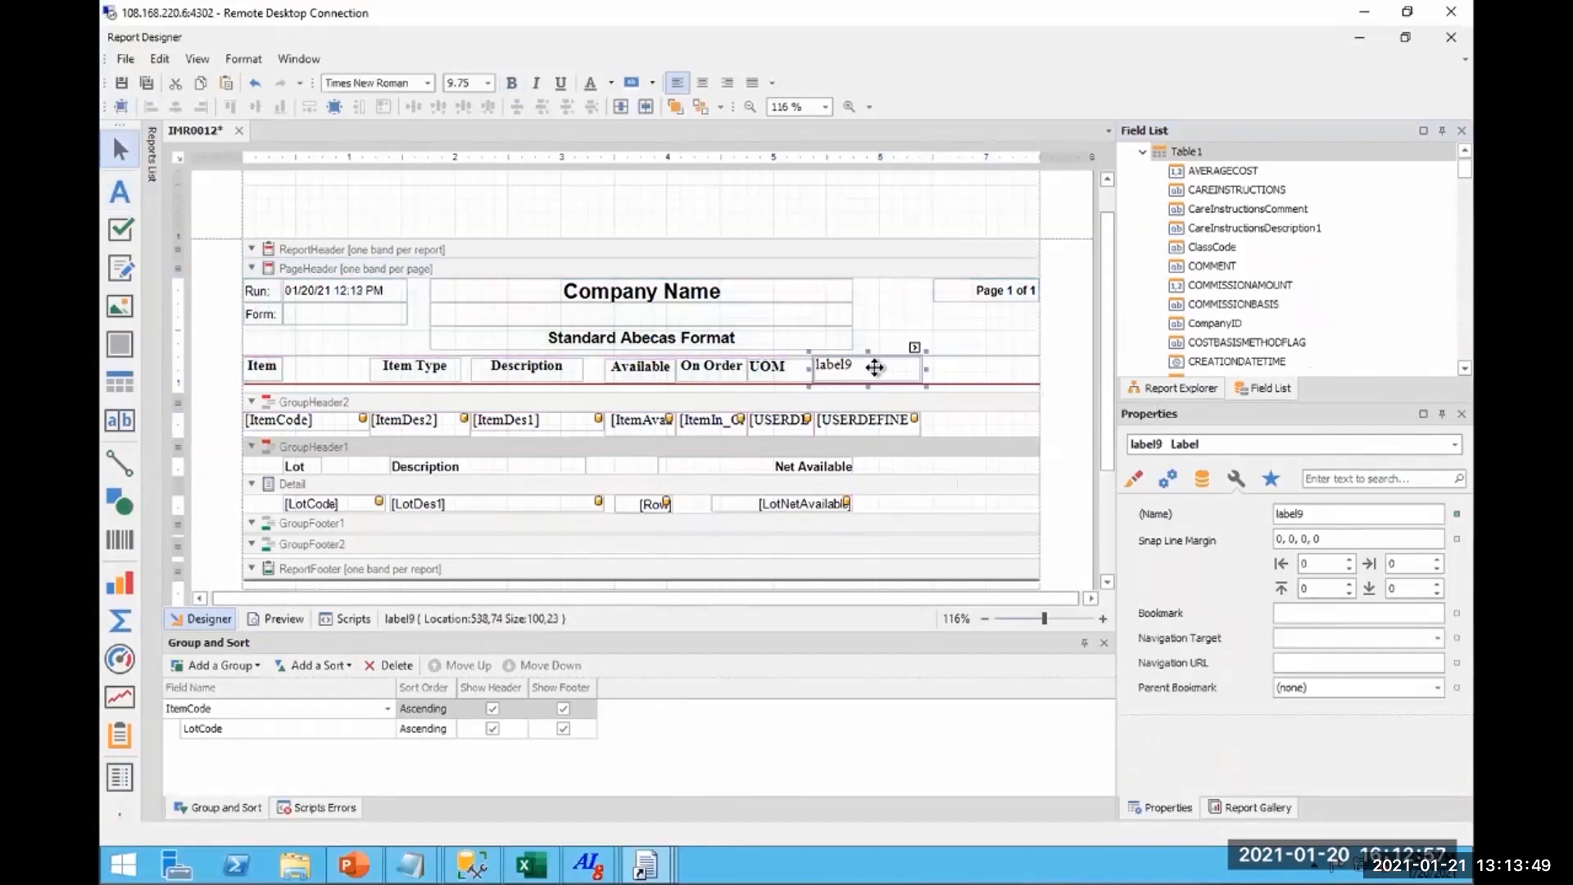
double_click(835, 362)
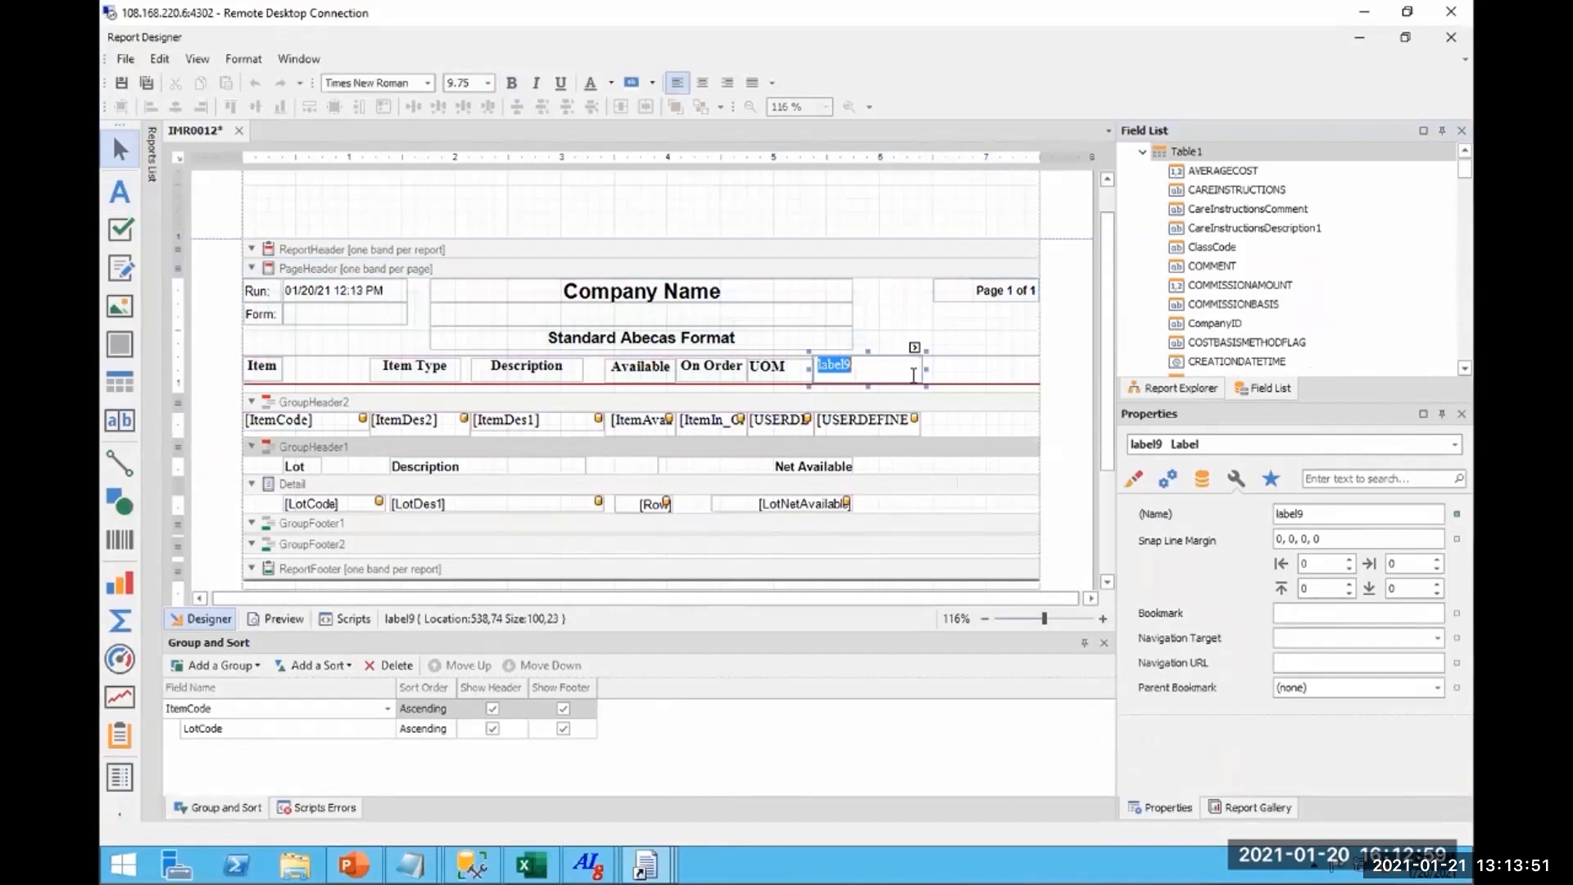
text(Pref_Location)
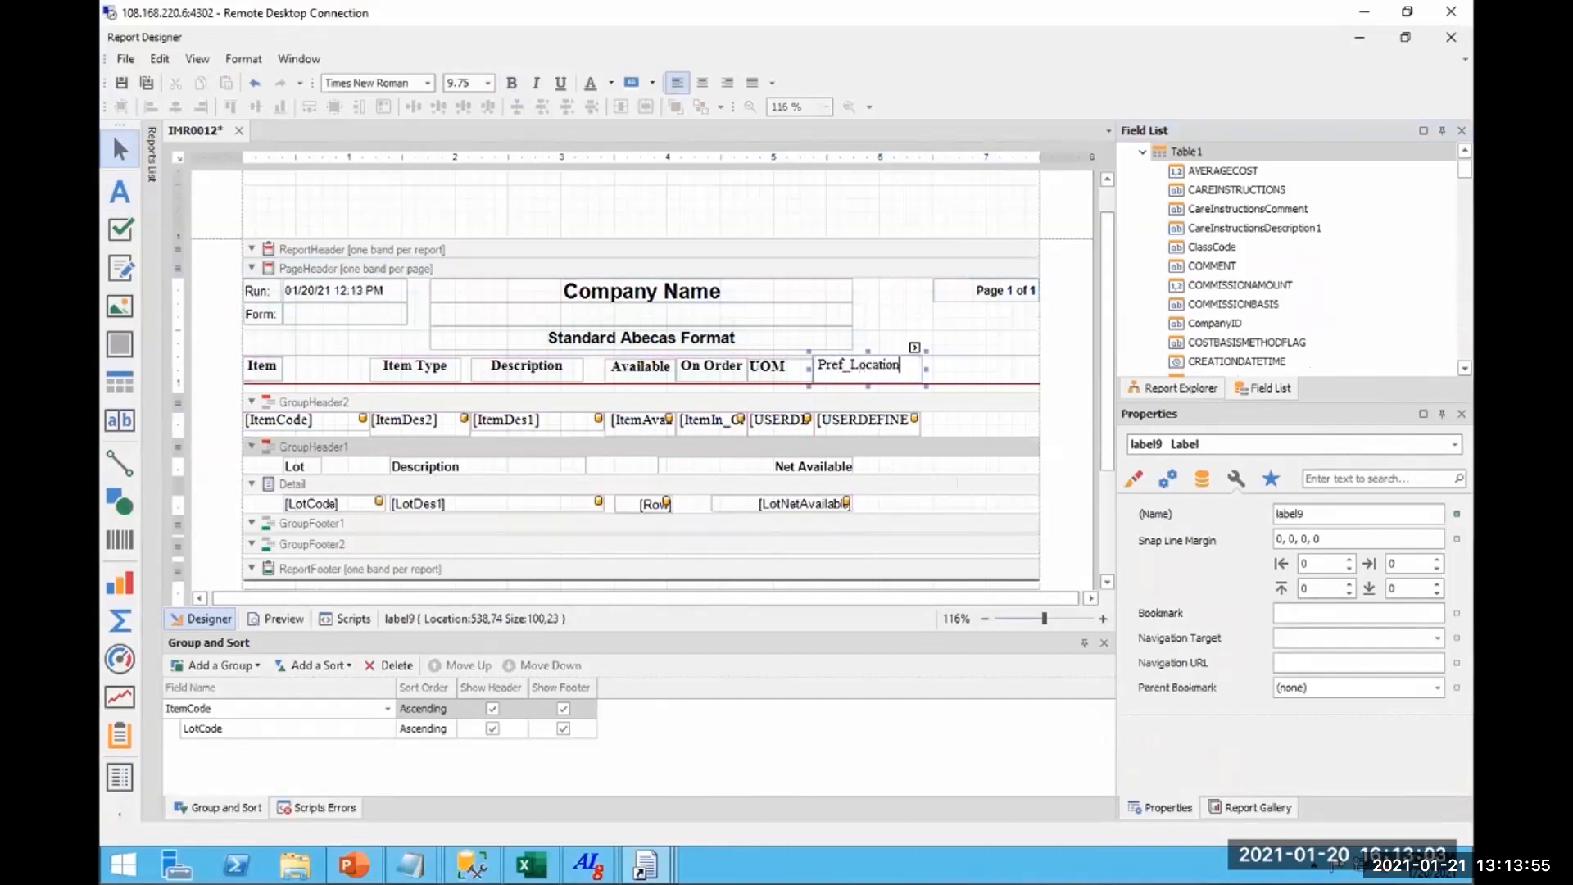
click(511, 83)
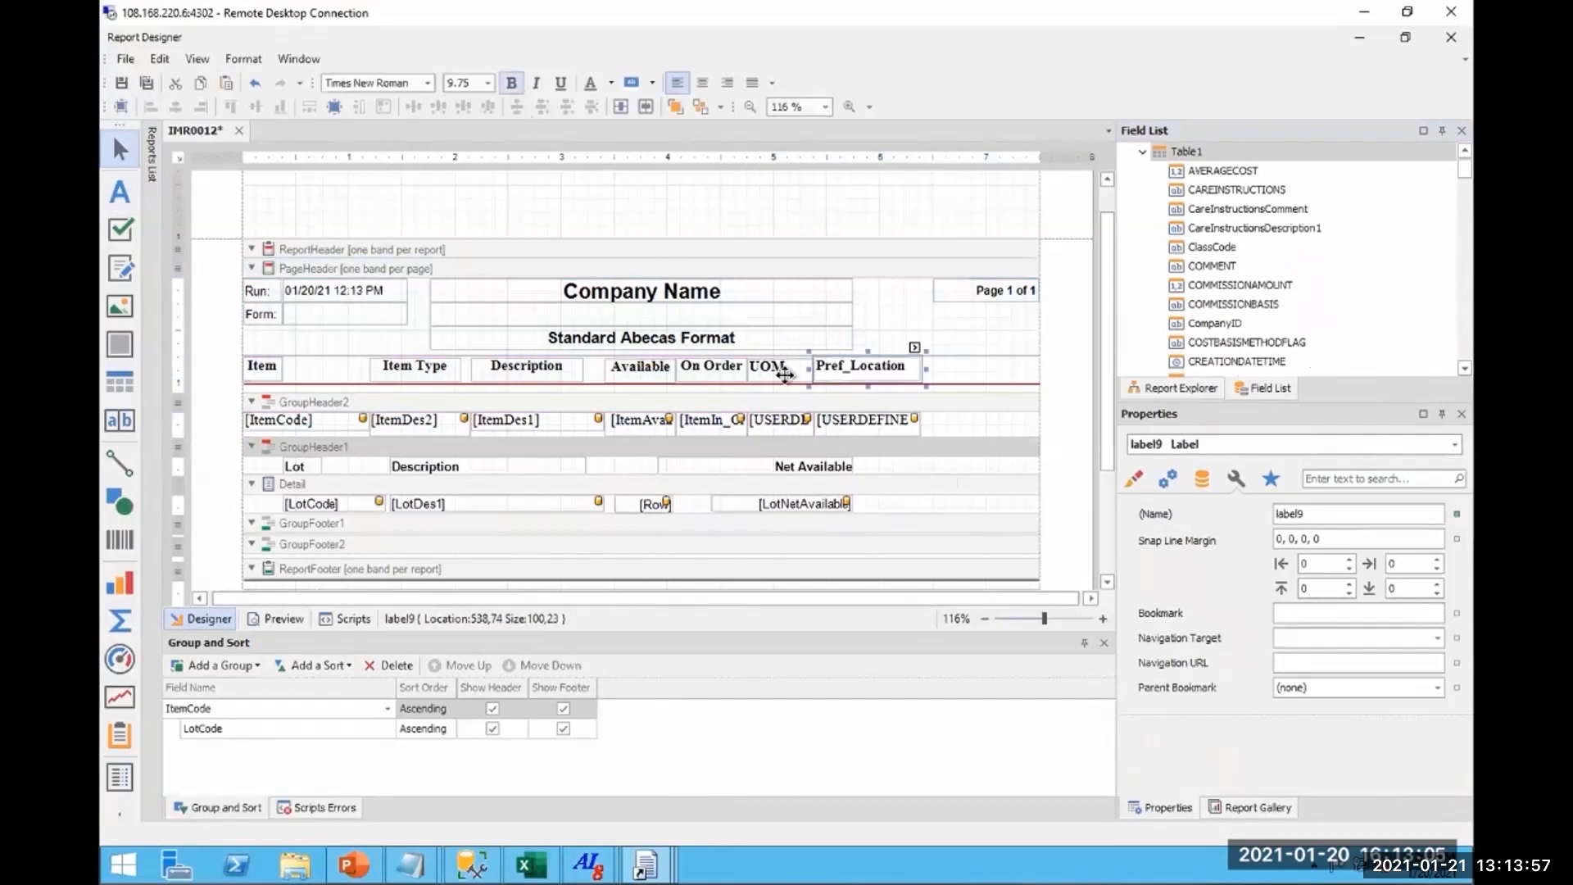
Save all reports, then close the Report Designer and the Select Format dialog.
click(147, 85)
click(1449, 38)
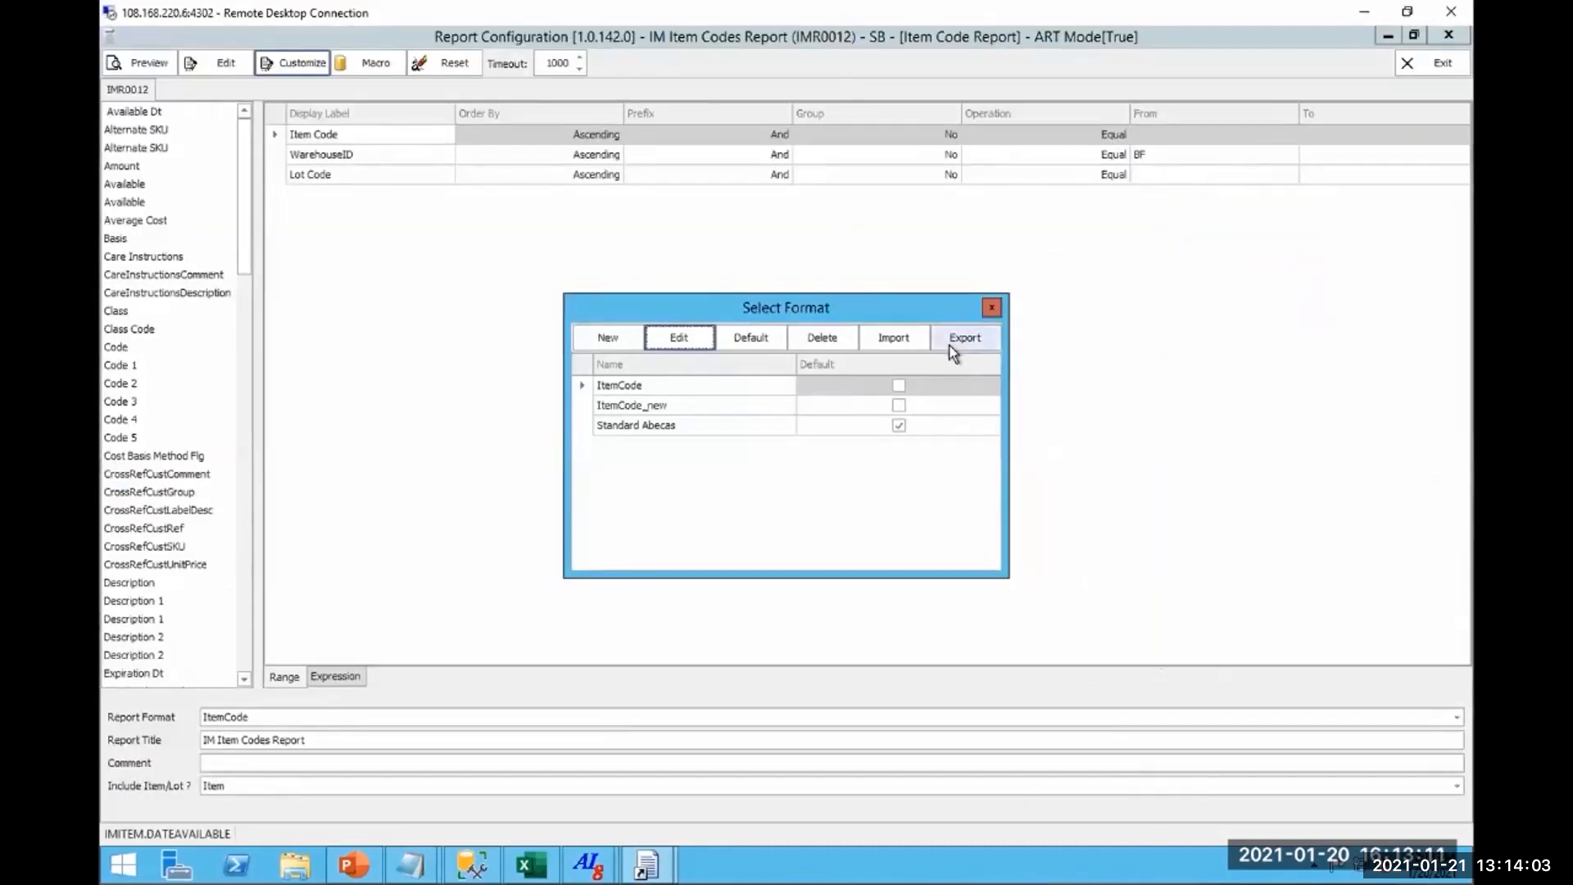
click(991, 307)
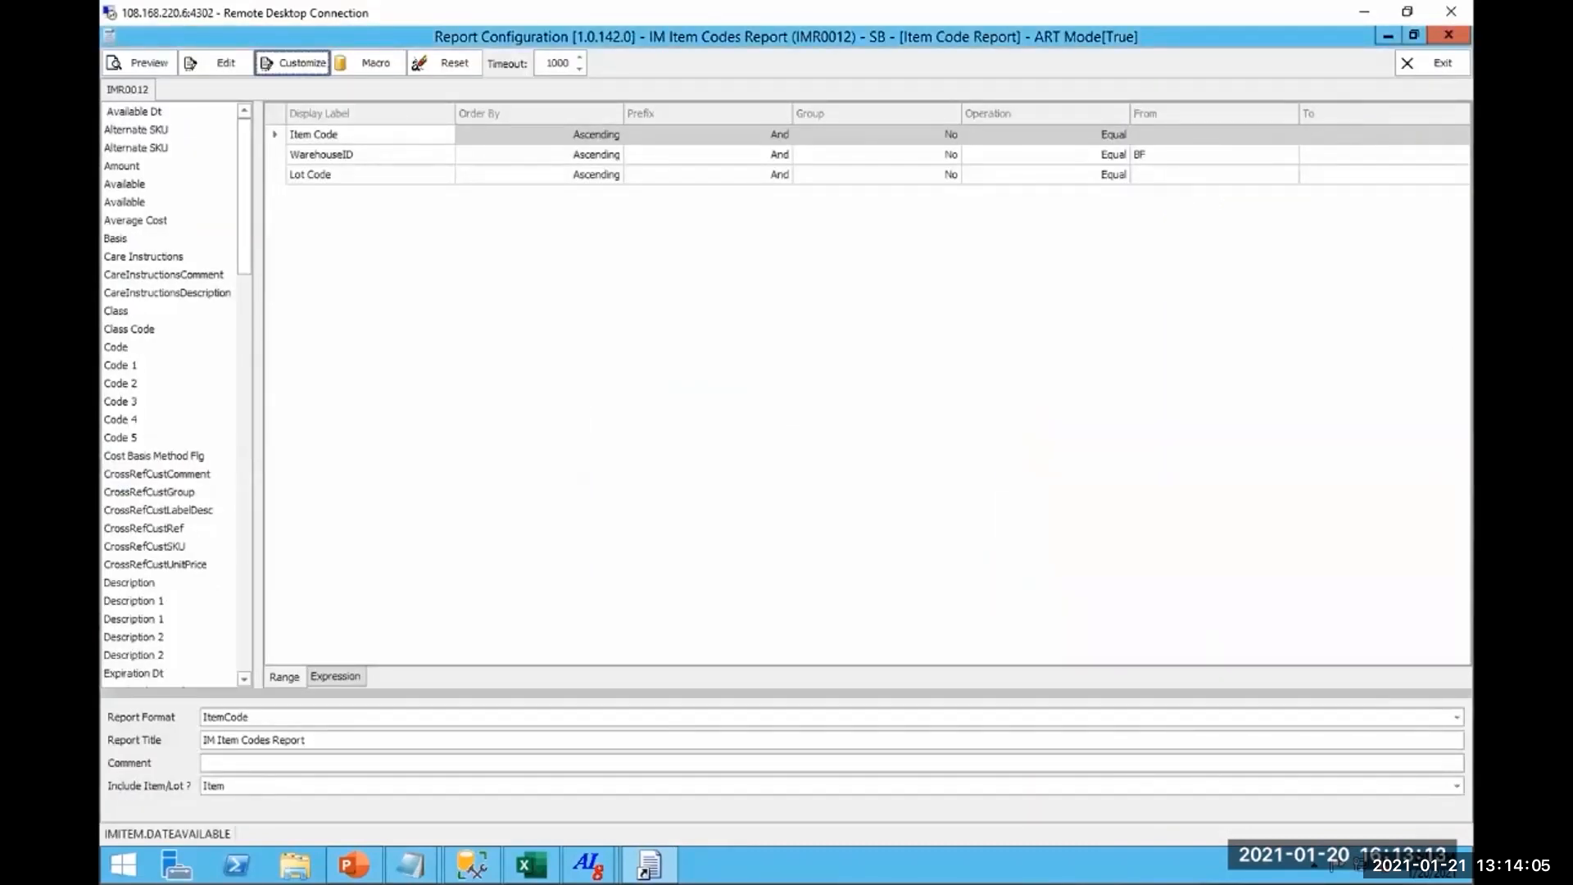
Preview the IM Item Codes Report with the ItemCode_new format, check its item rows, and exit the report configuration.
click(1404, 720)
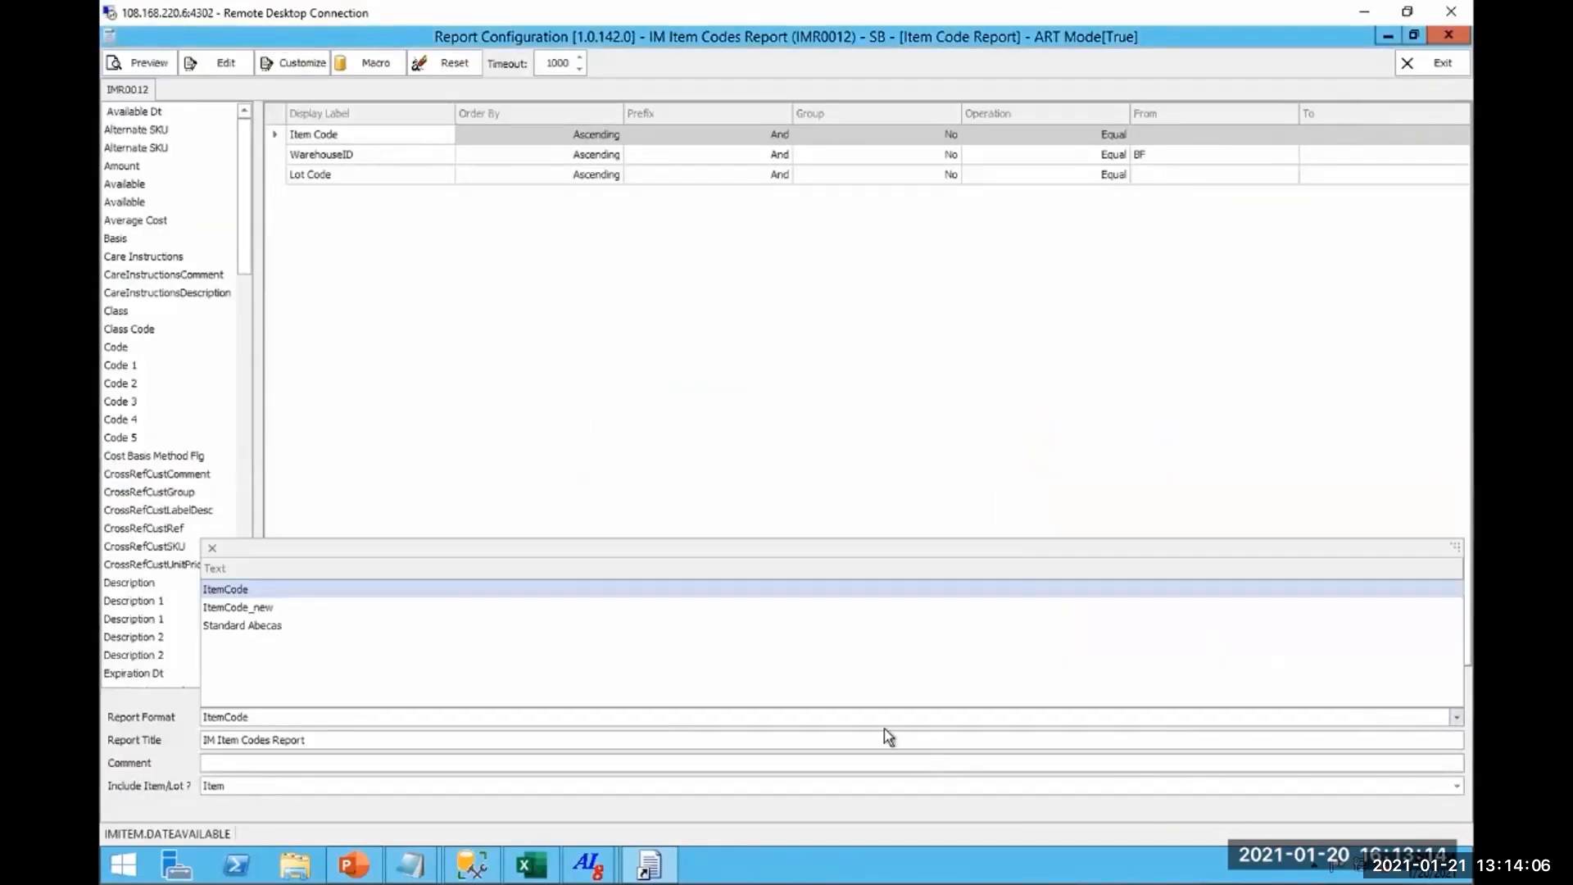
click(262, 606)
click(146, 64)
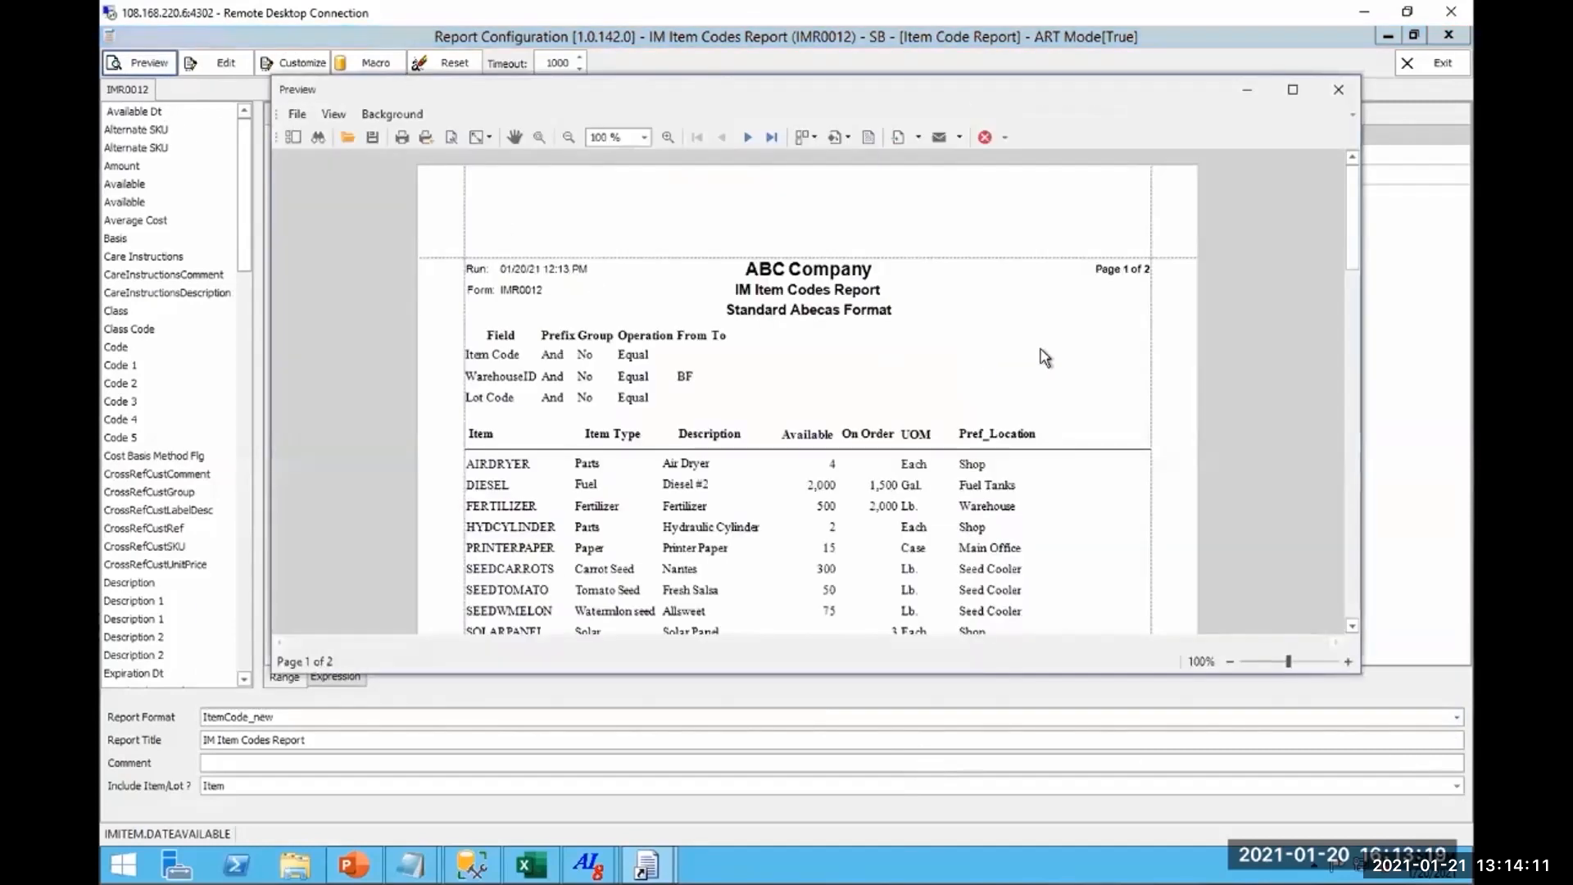
drag(1355, 219, 1356, 252)
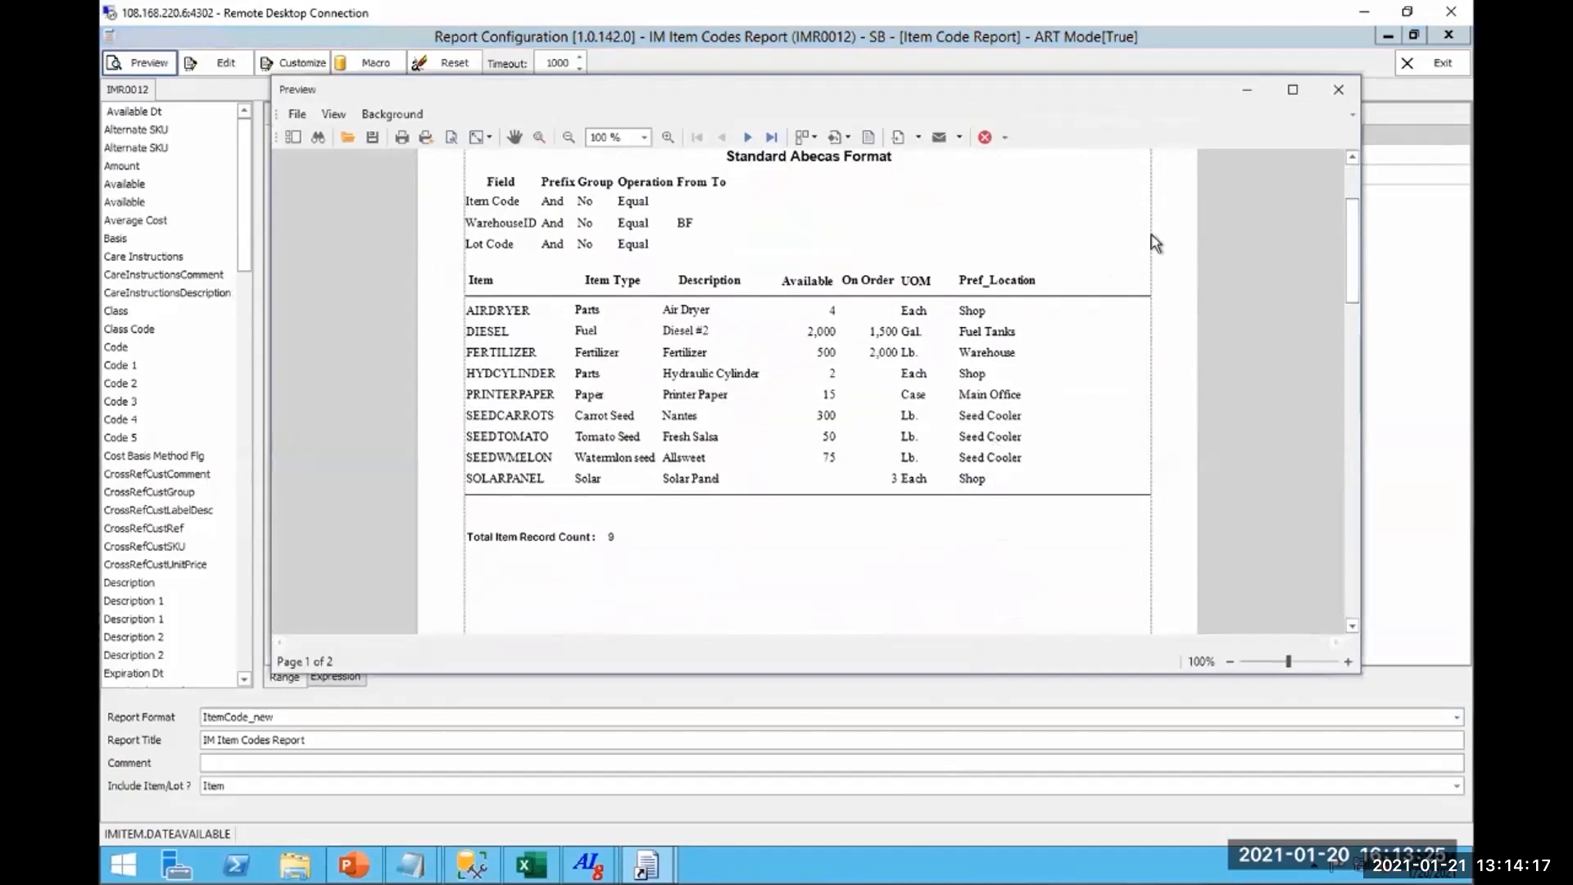
click(1337, 92)
click(1422, 66)
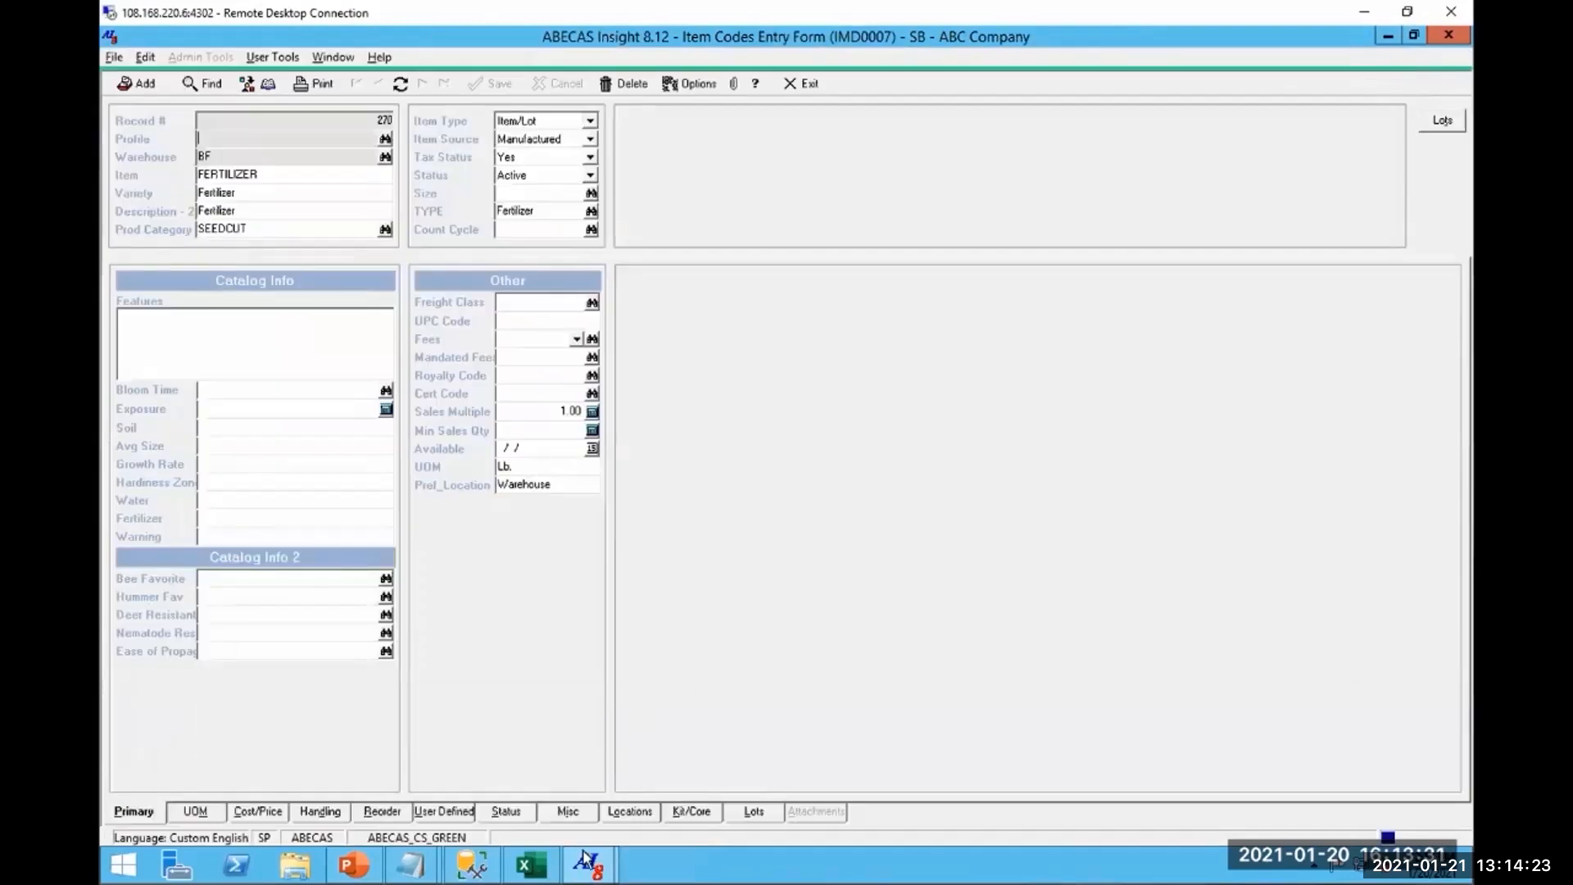
Switch to the ABECAS Insight main window and open Launcher for ART under AT - Advanced Report Tool.
mouse_move(589, 862)
click(673, 774)
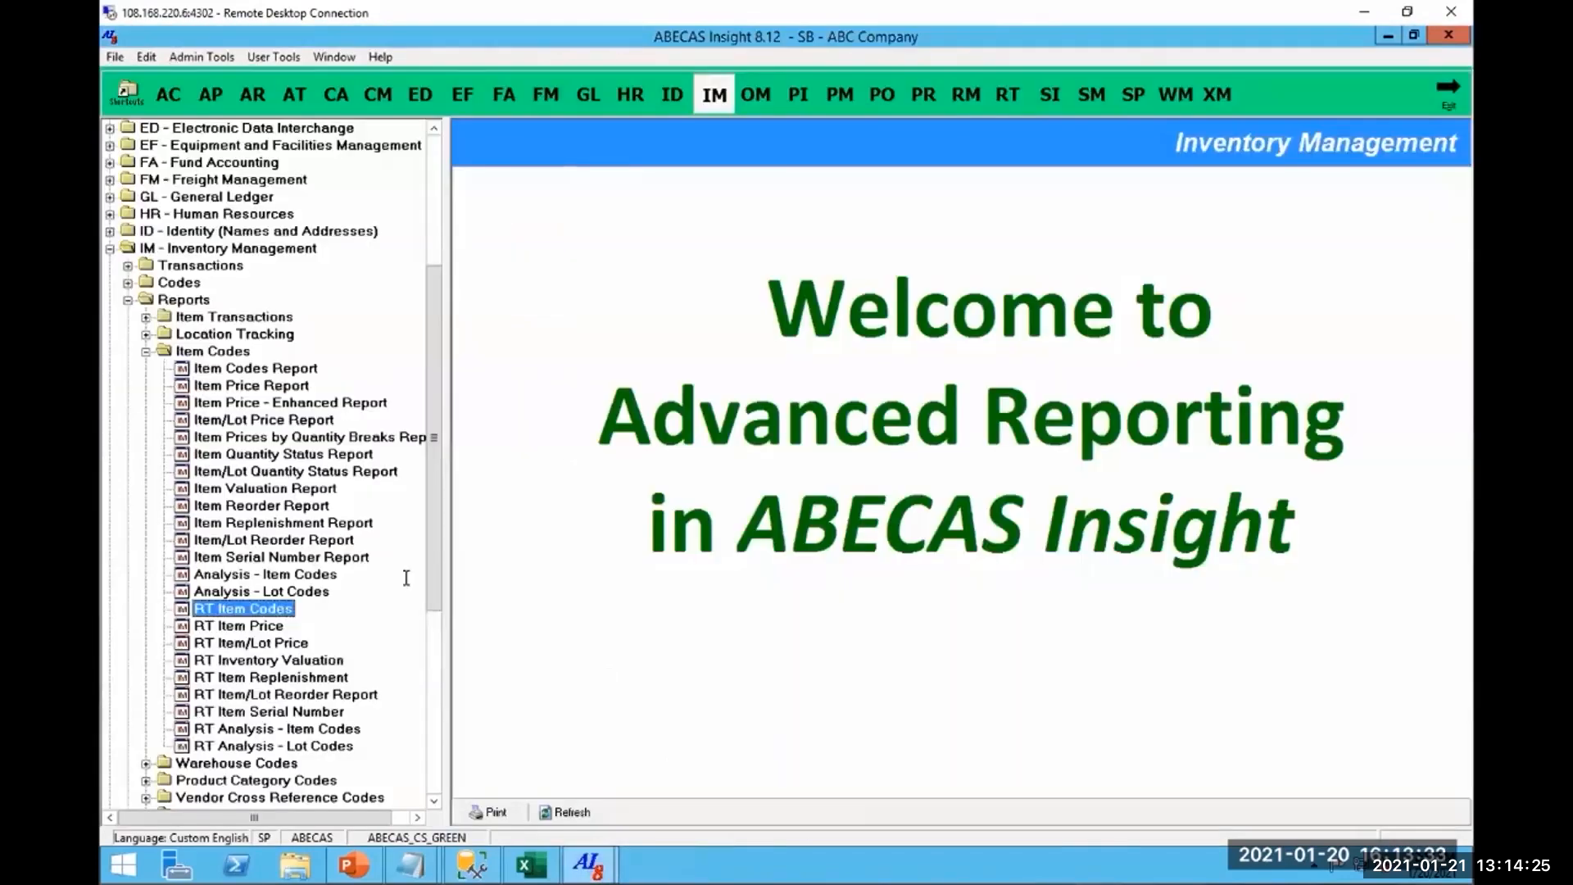
drag(431, 493, 434, 357)
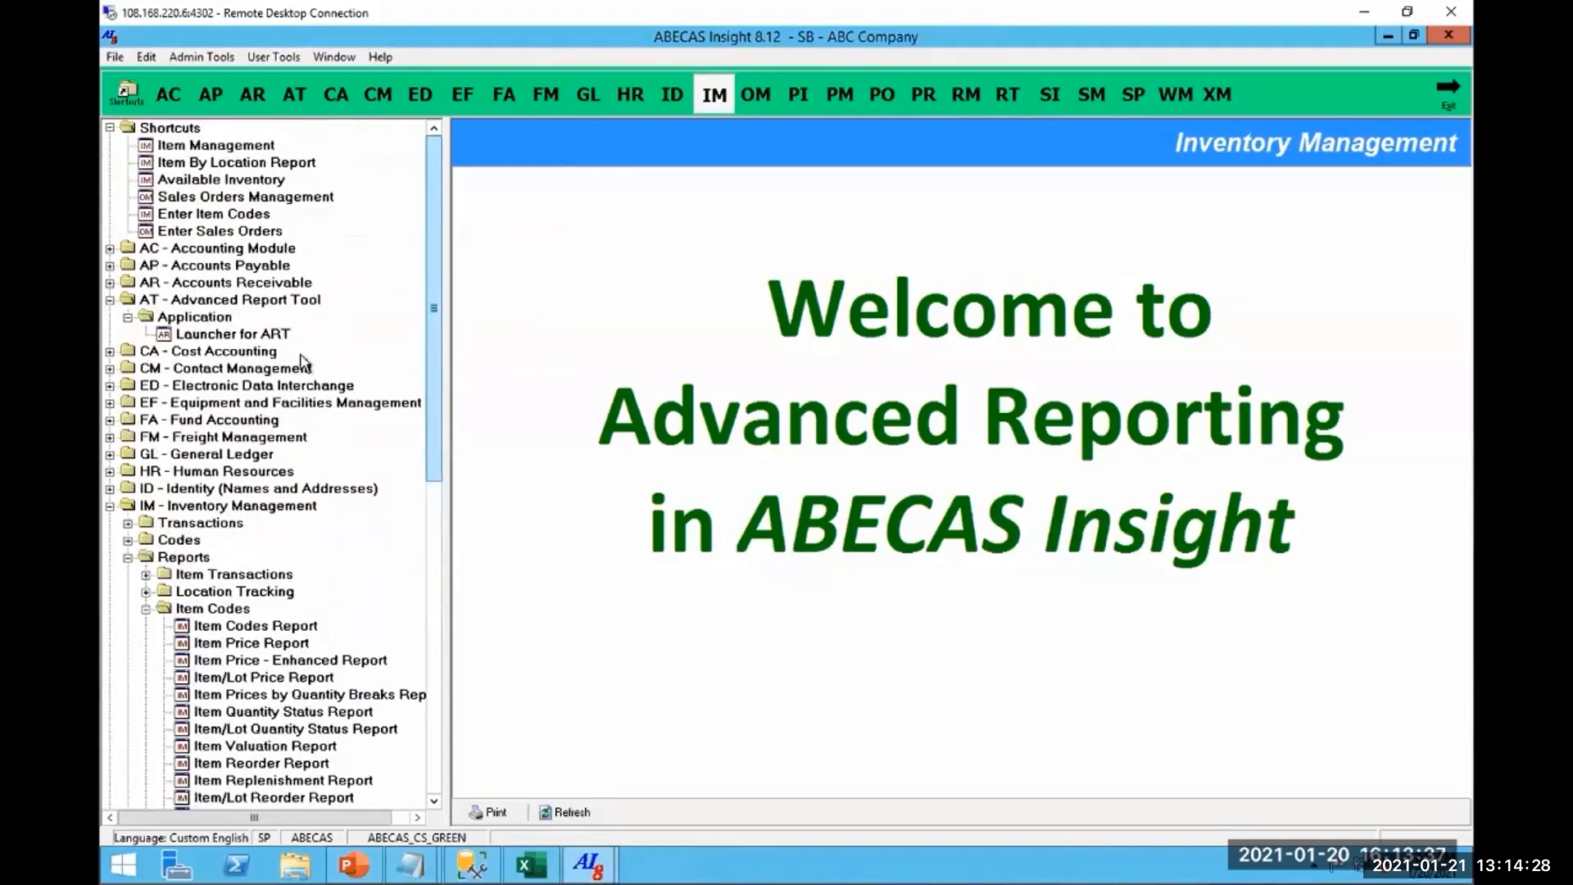
click(197, 334)
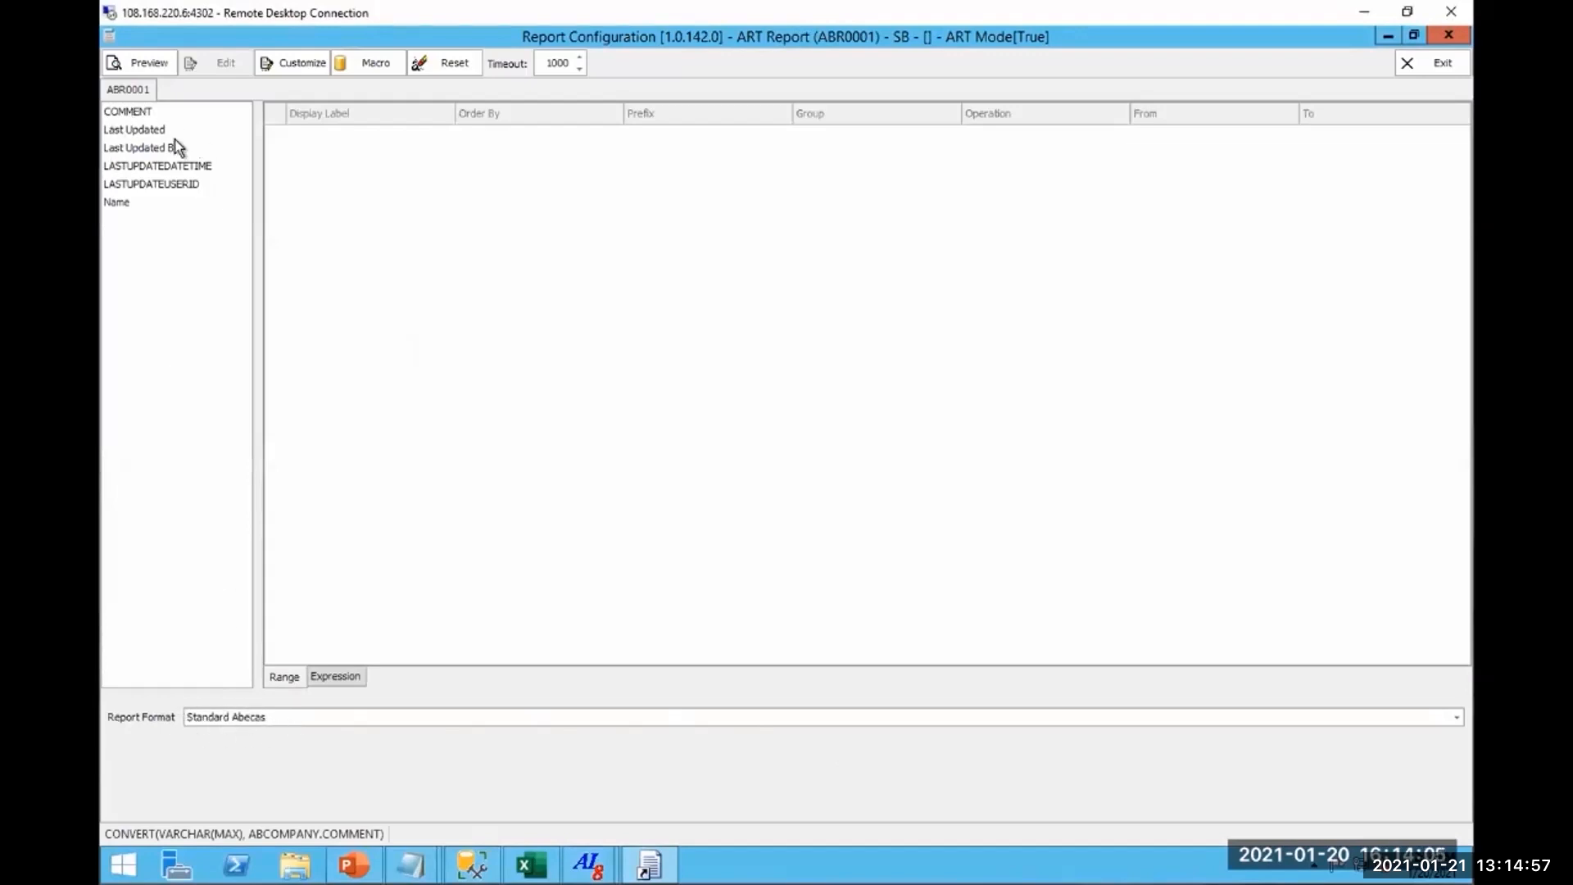
Create the ART Report format "Item Report Demo" based on Standard Abecas, and show its field list in a maximized Report Designer.
click(301, 65)
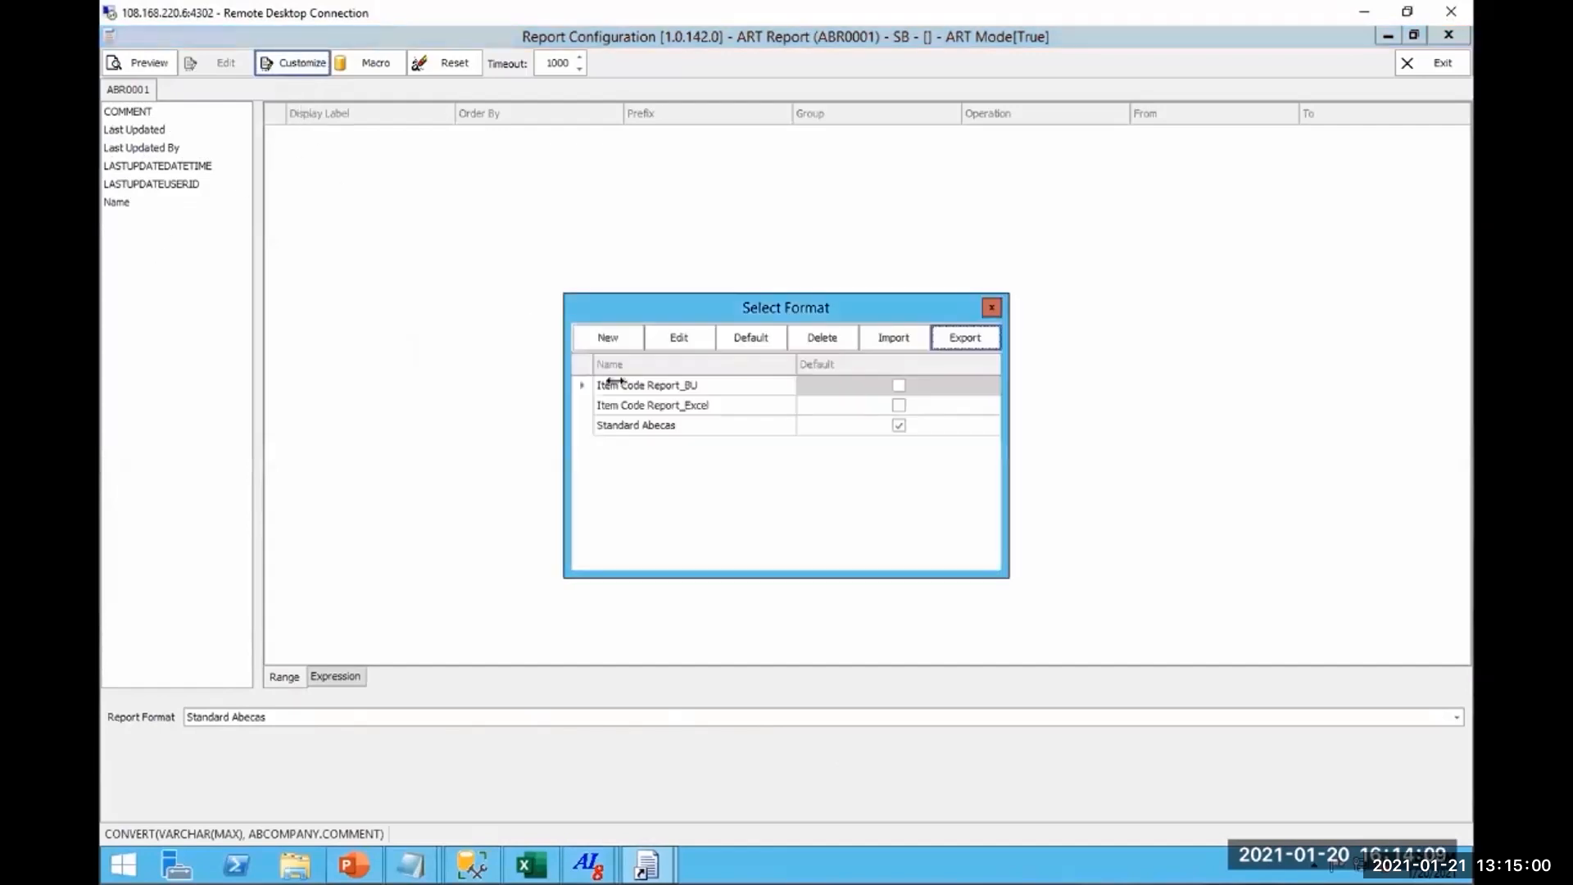
click(682, 428)
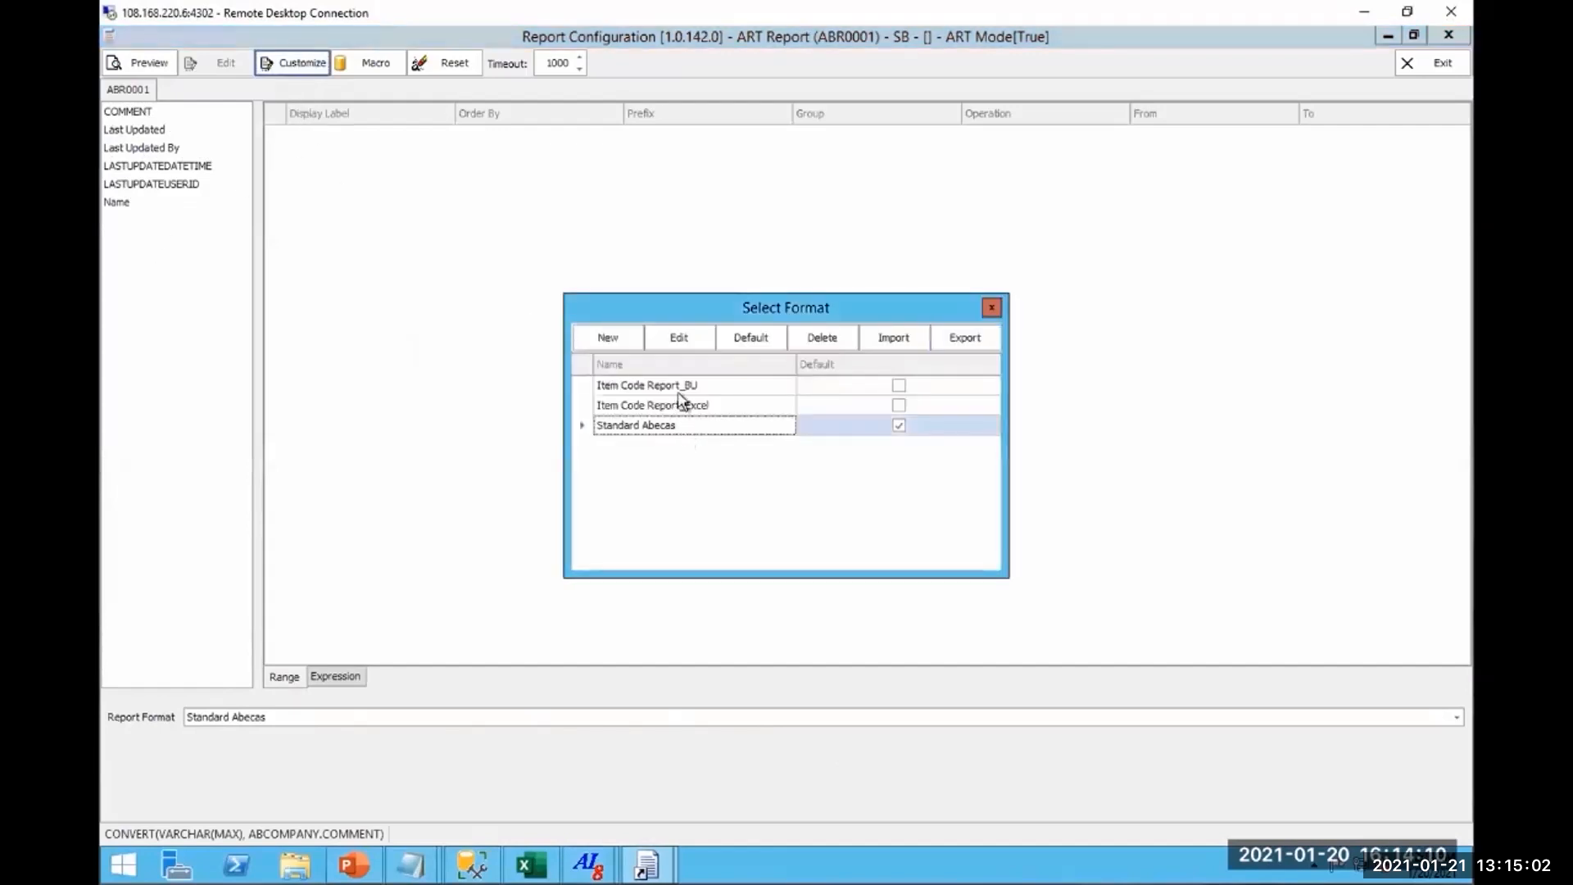
click(622, 344)
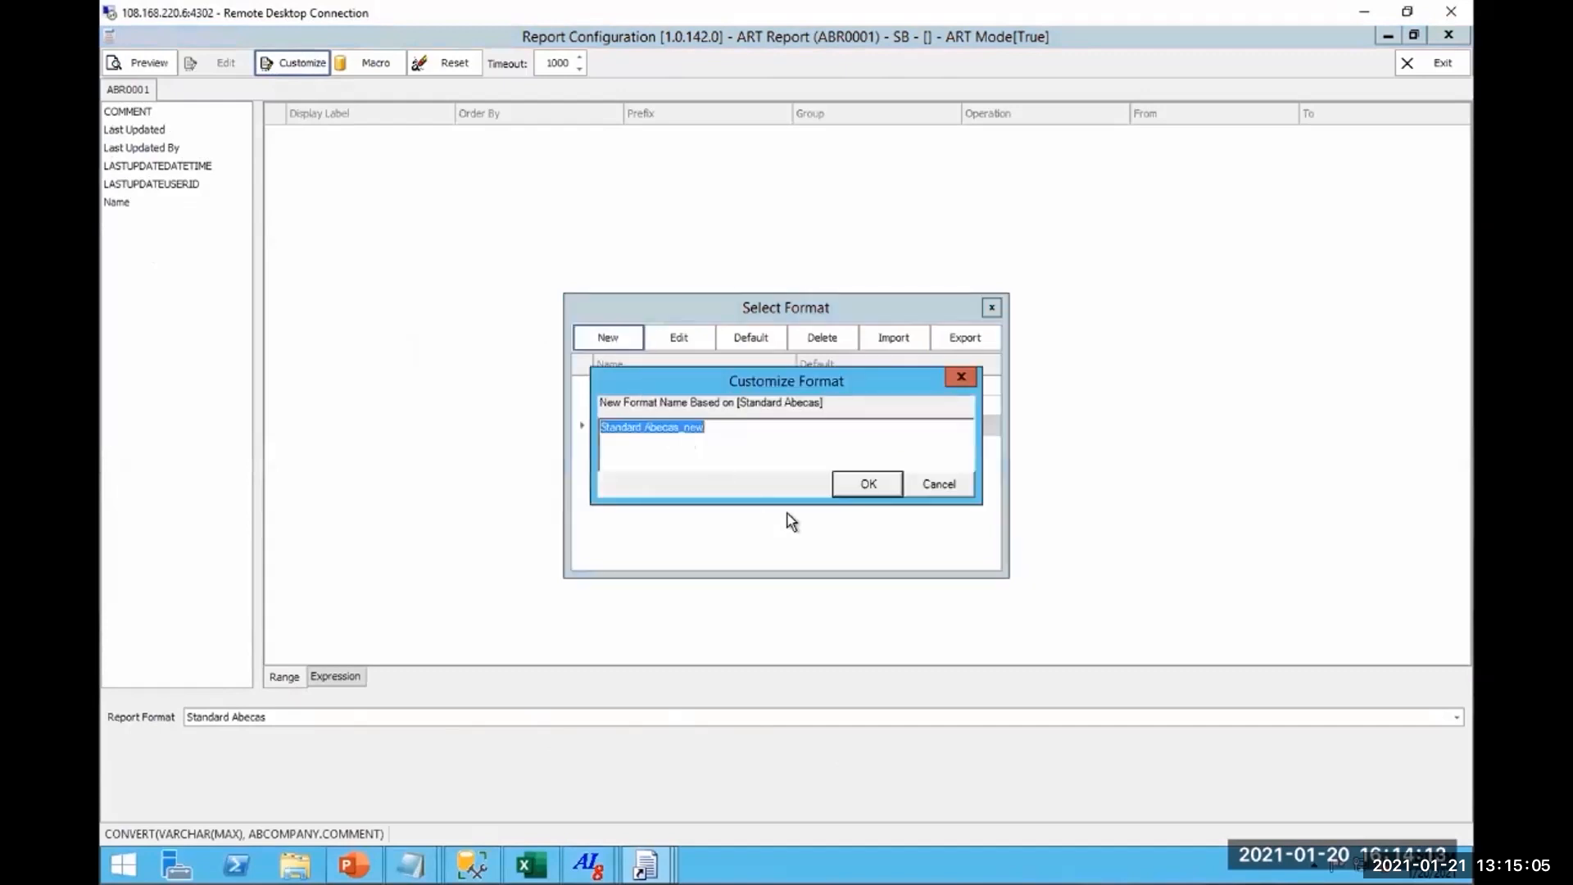
text(Item Report Demo)
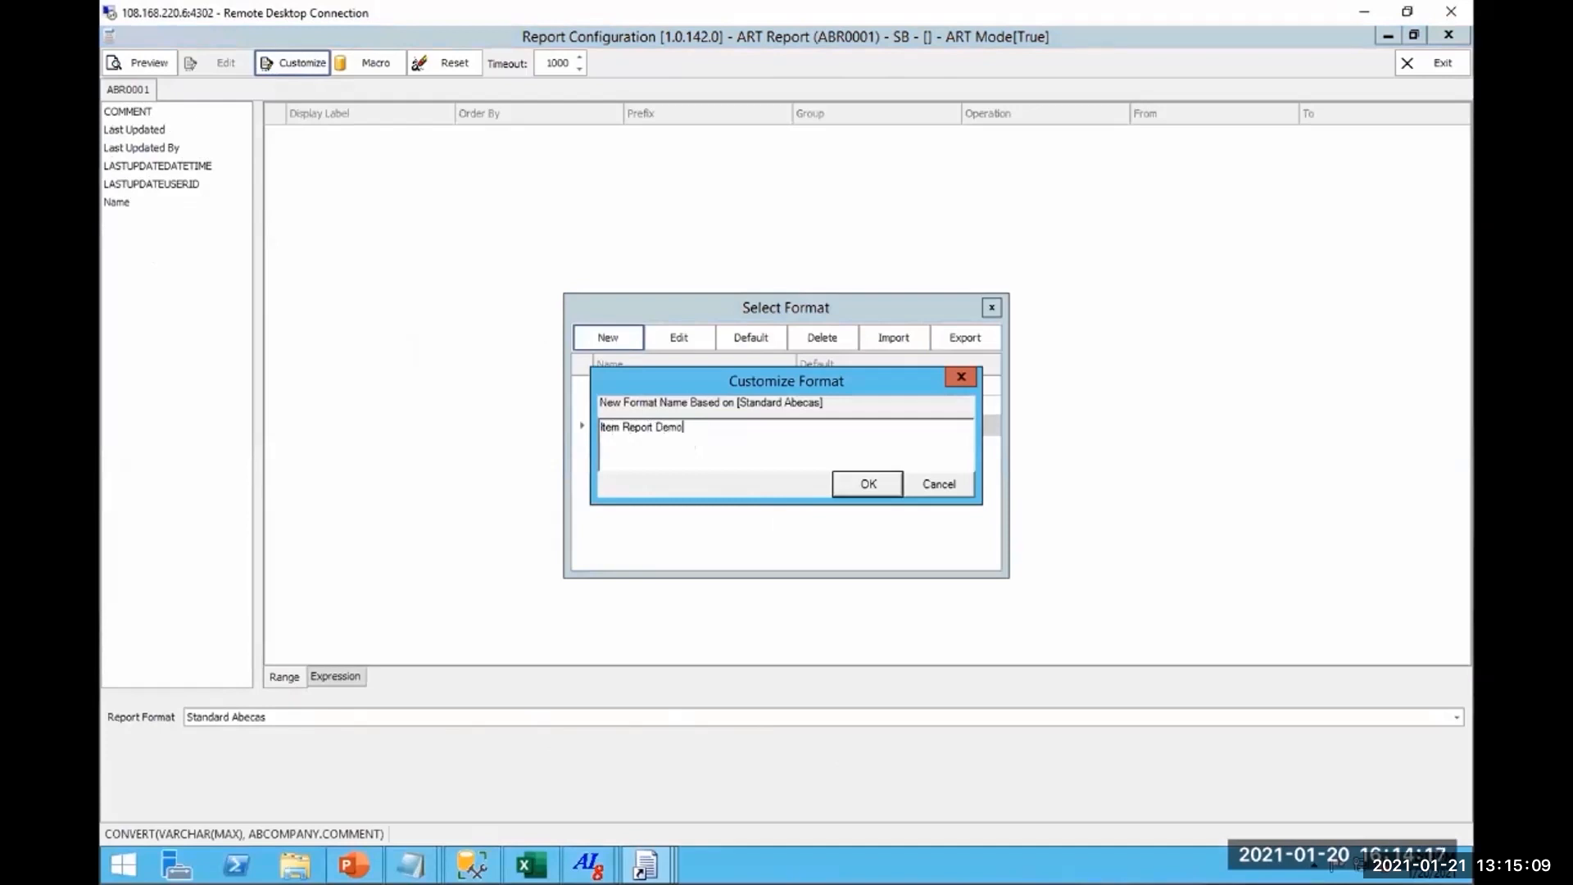
click(867, 485)
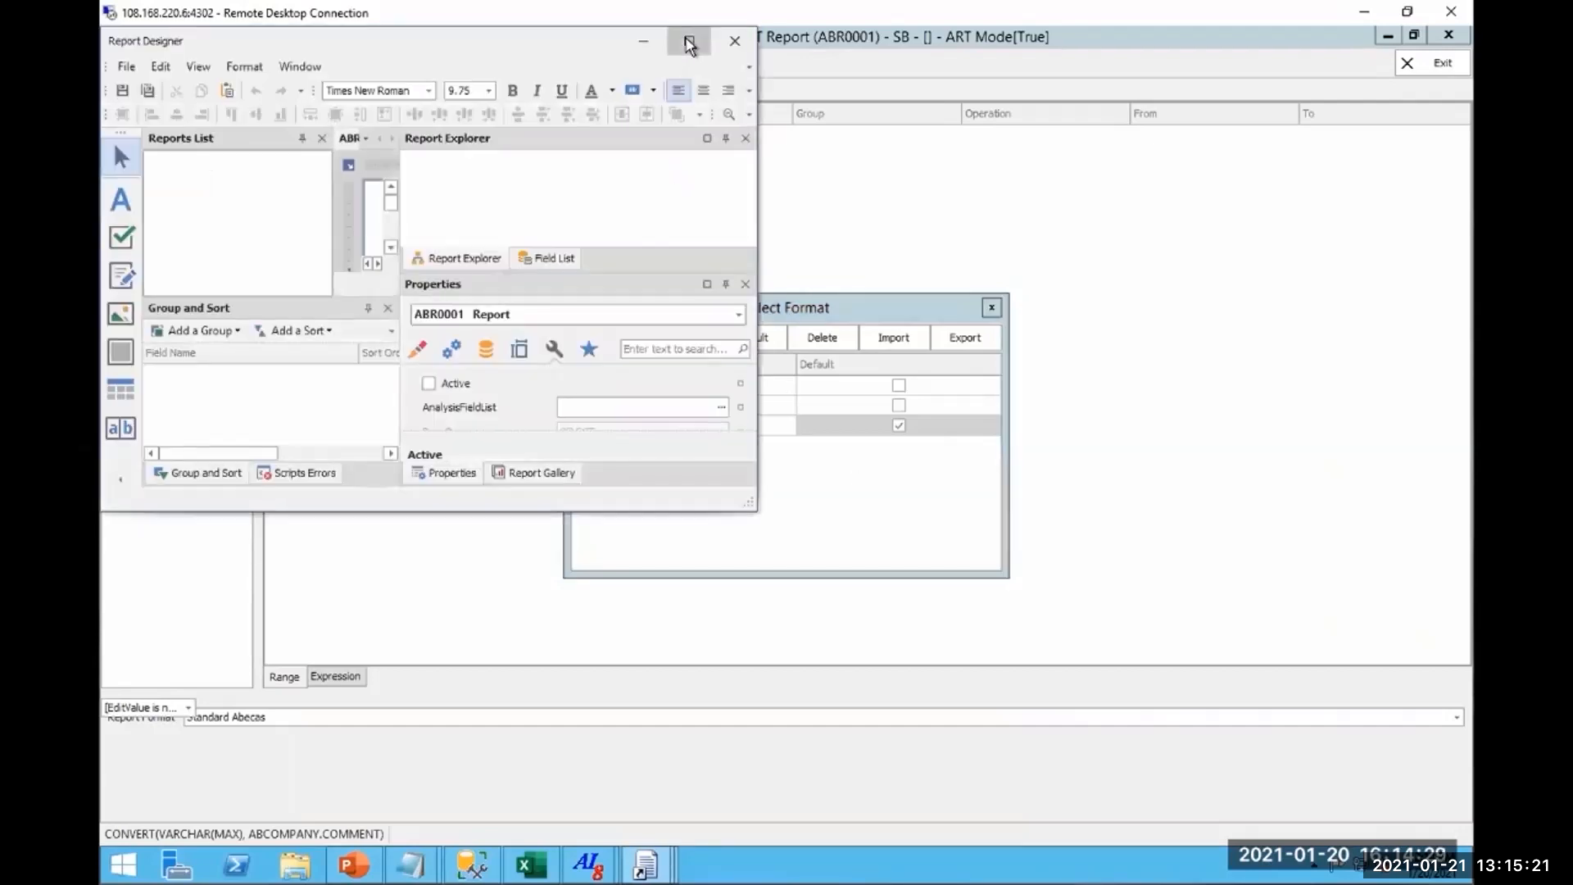
click(689, 42)
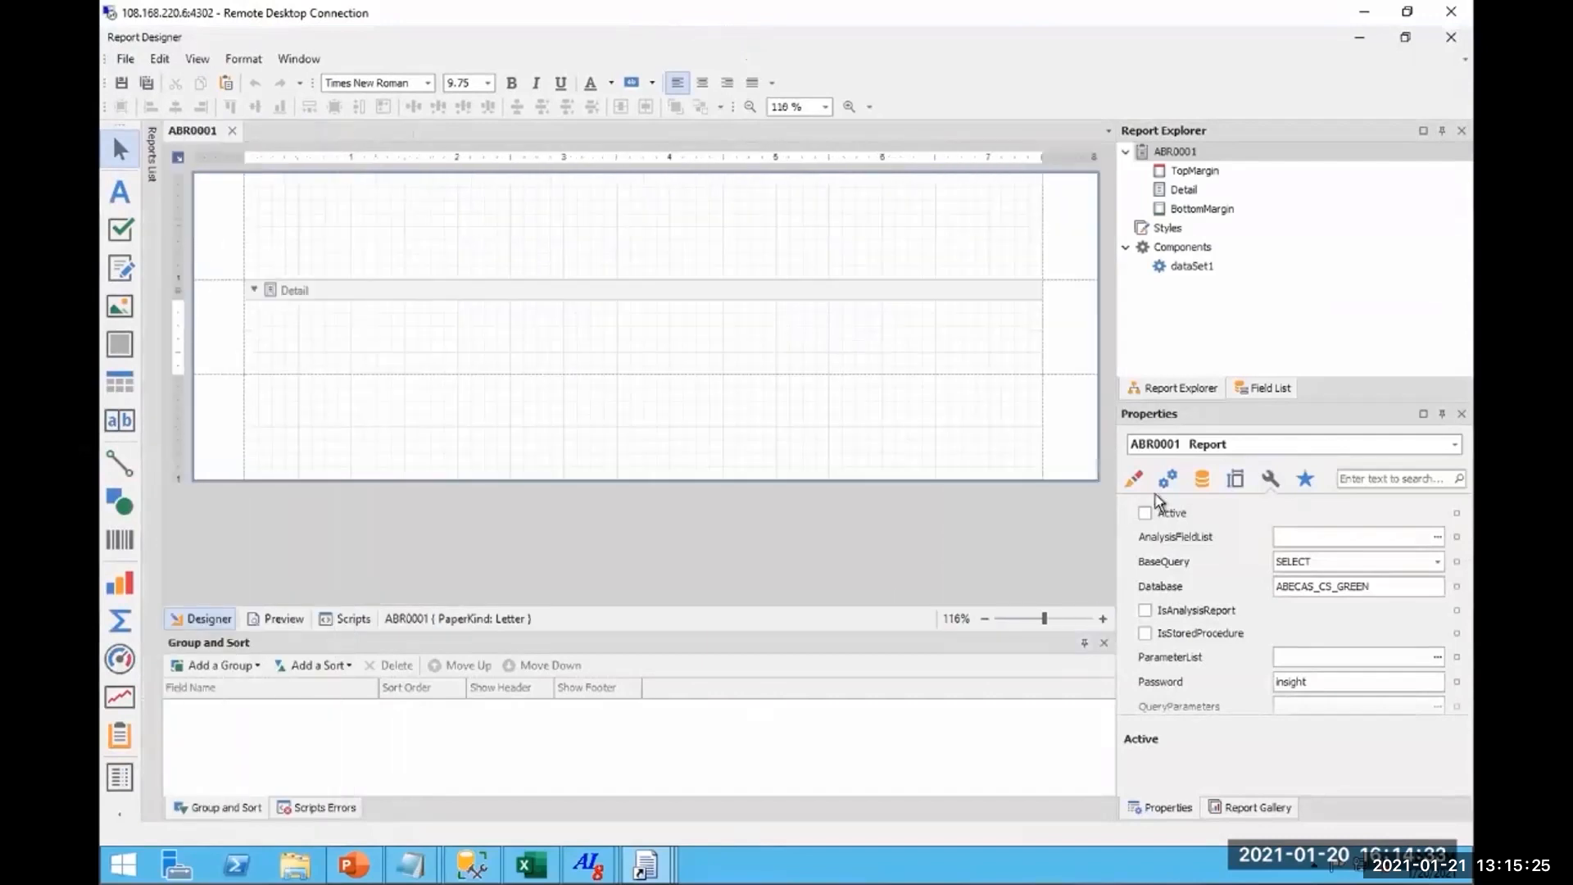
click(1263, 387)
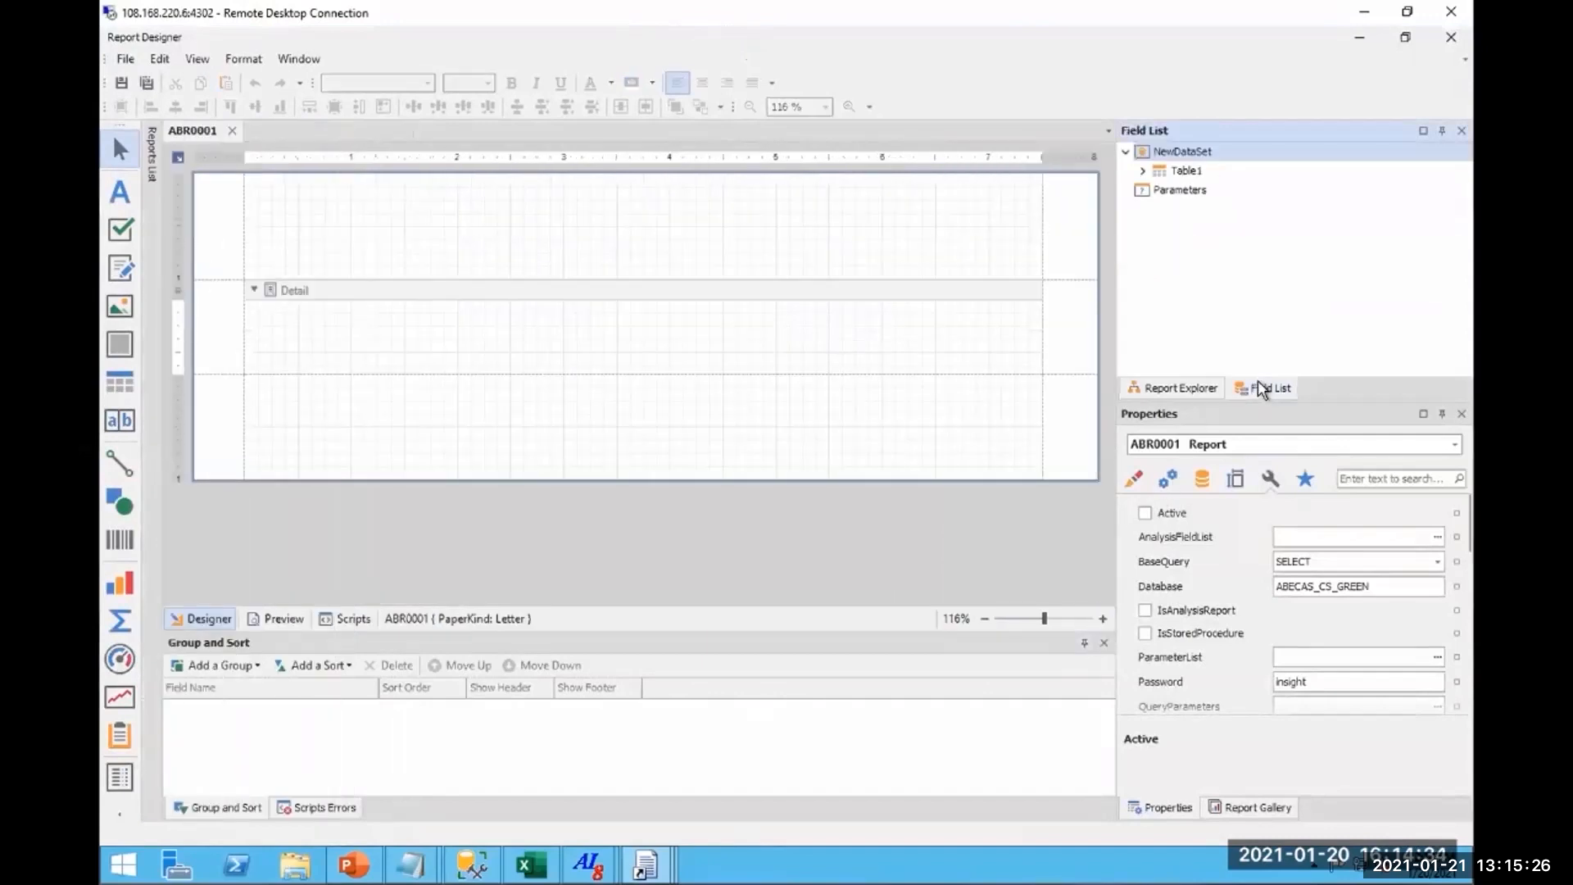
Expand the Table1 fields and clear the existing ABCOMPANY query text from the report's BaseQuery property.
click(1143, 170)
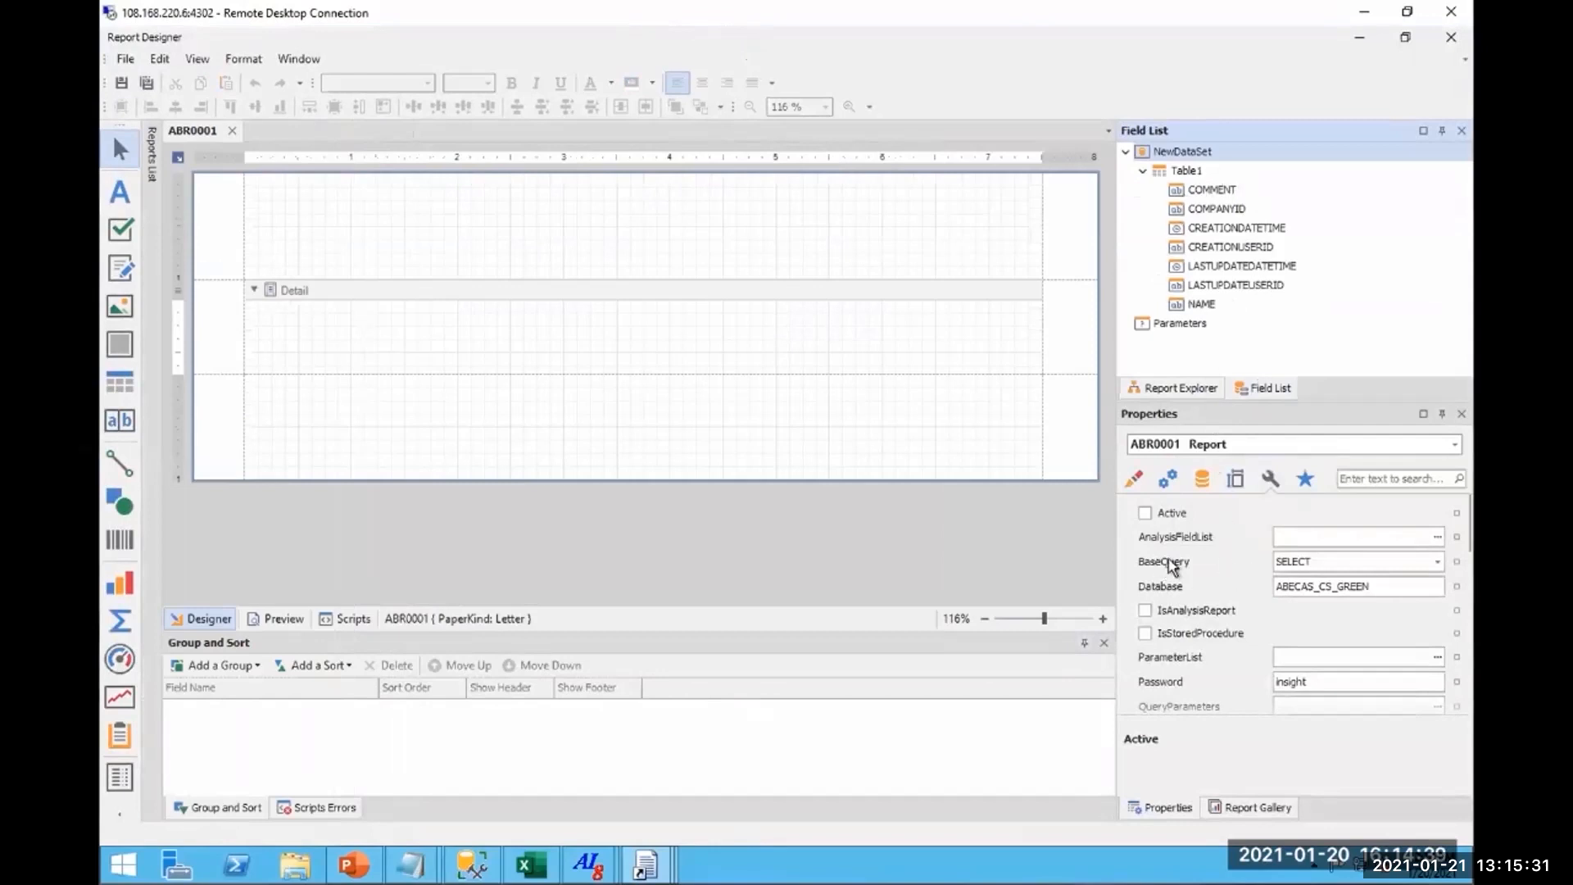
click(1439, 562)
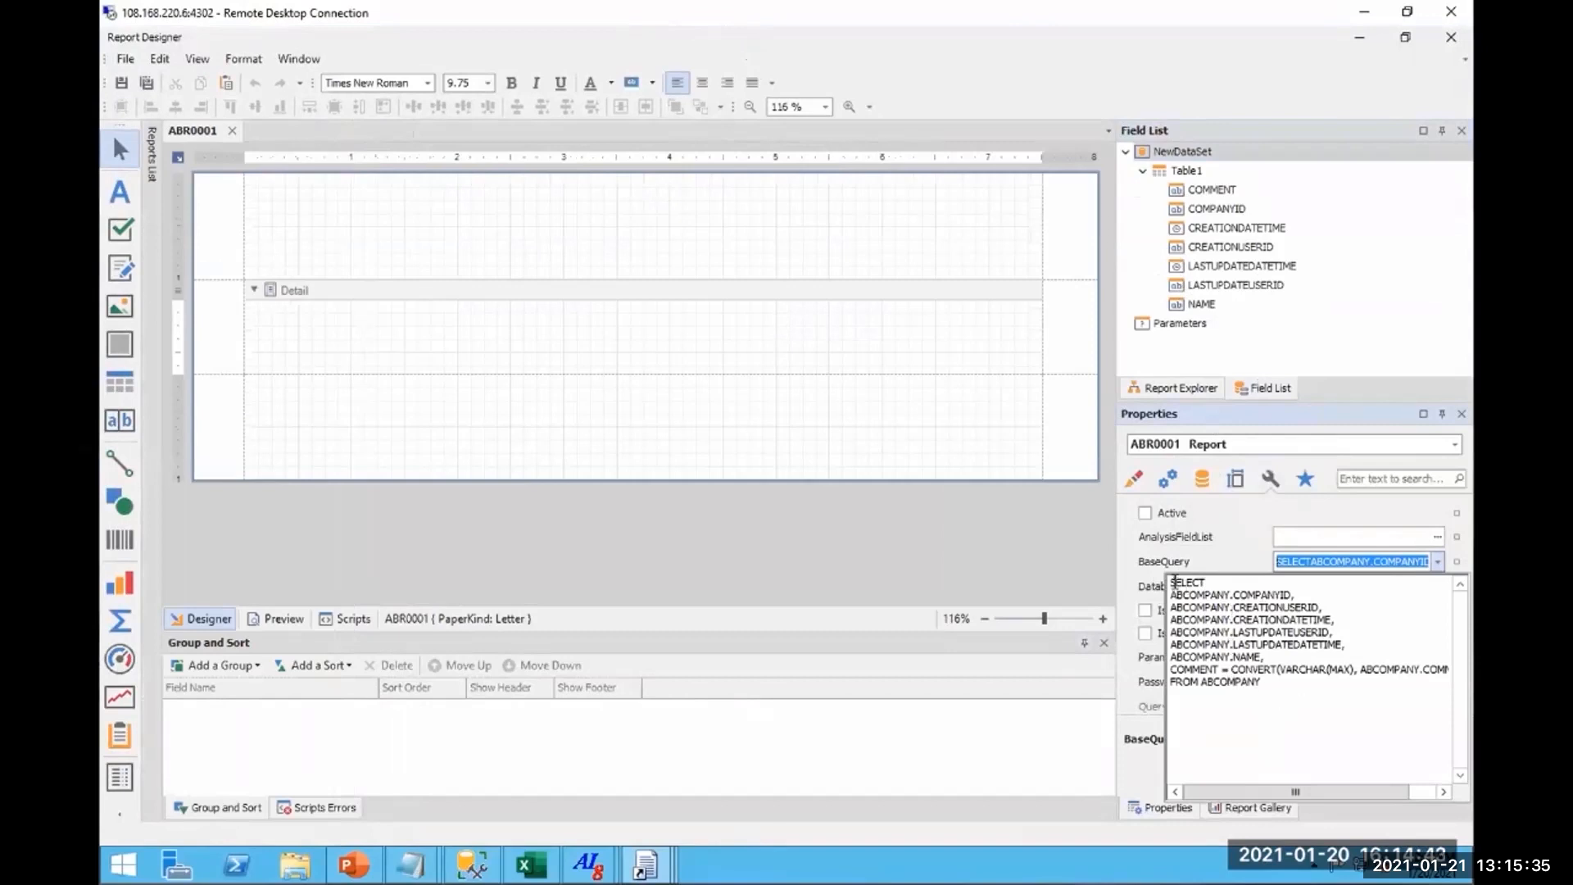
drag(1172, 583, 1296, 706)
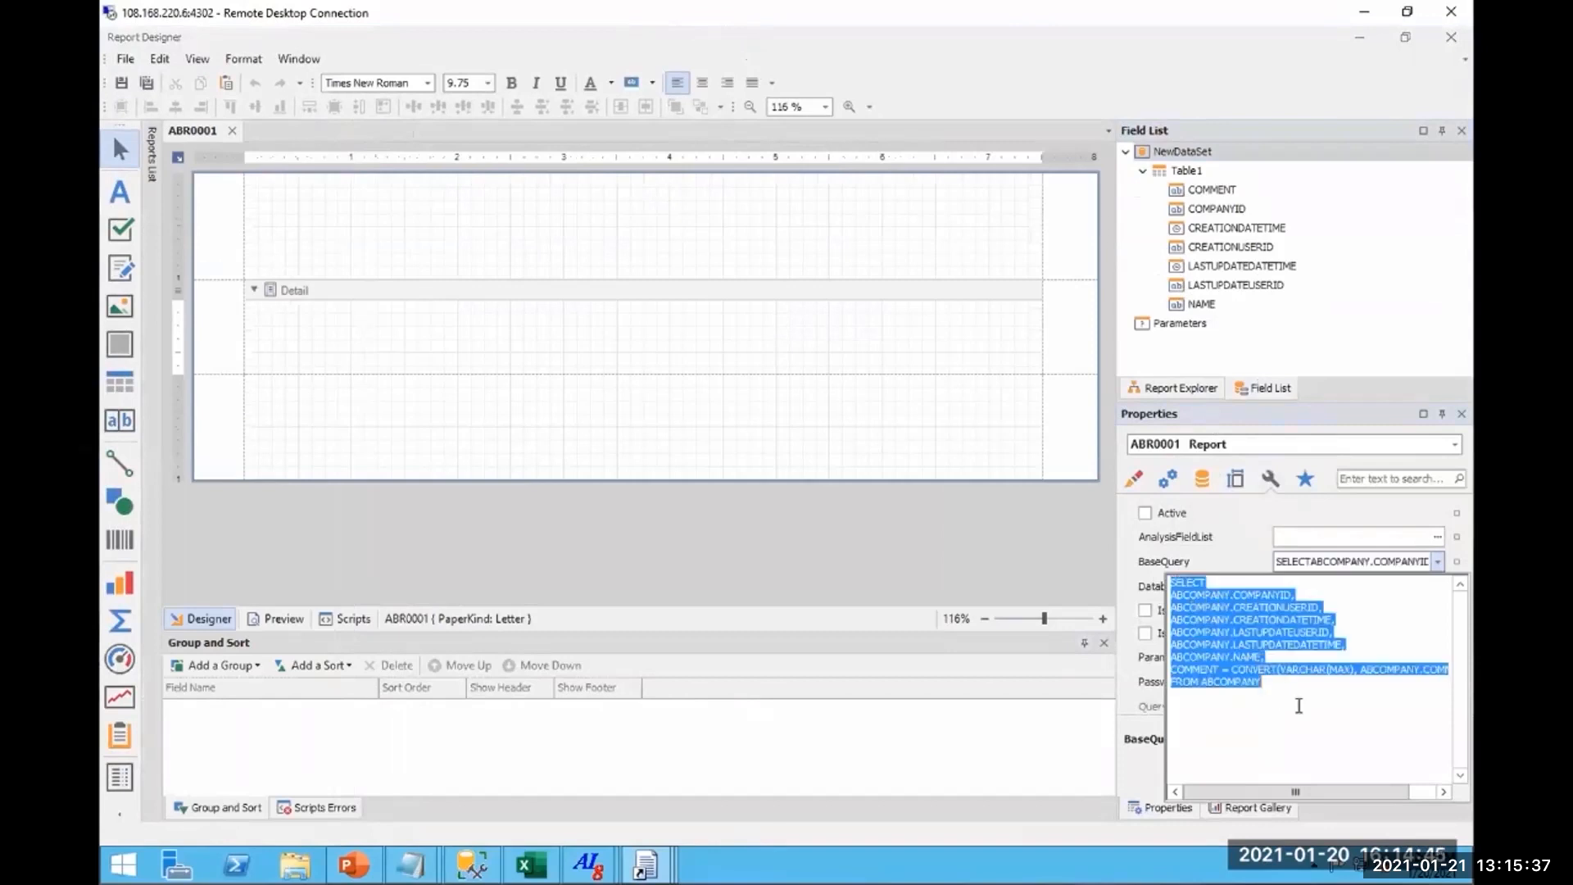
key(ctrl+x)
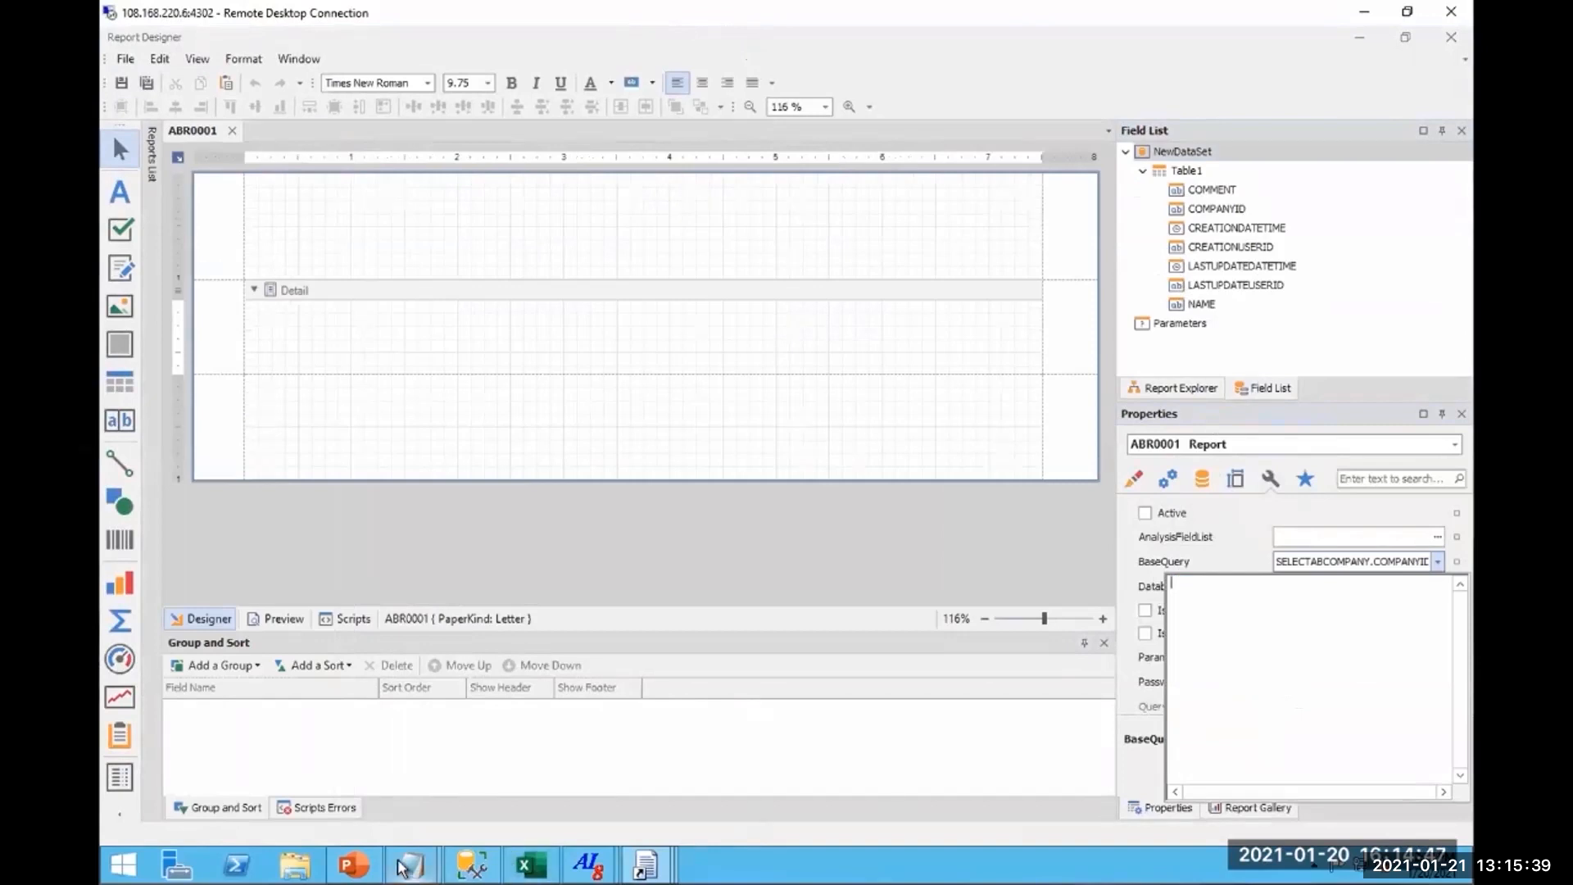
Copy the IMITEM SELECT query from the ART Demo Create Notepad file and paste it into the report's BaseQuery property.
mouse_move(412, 866)
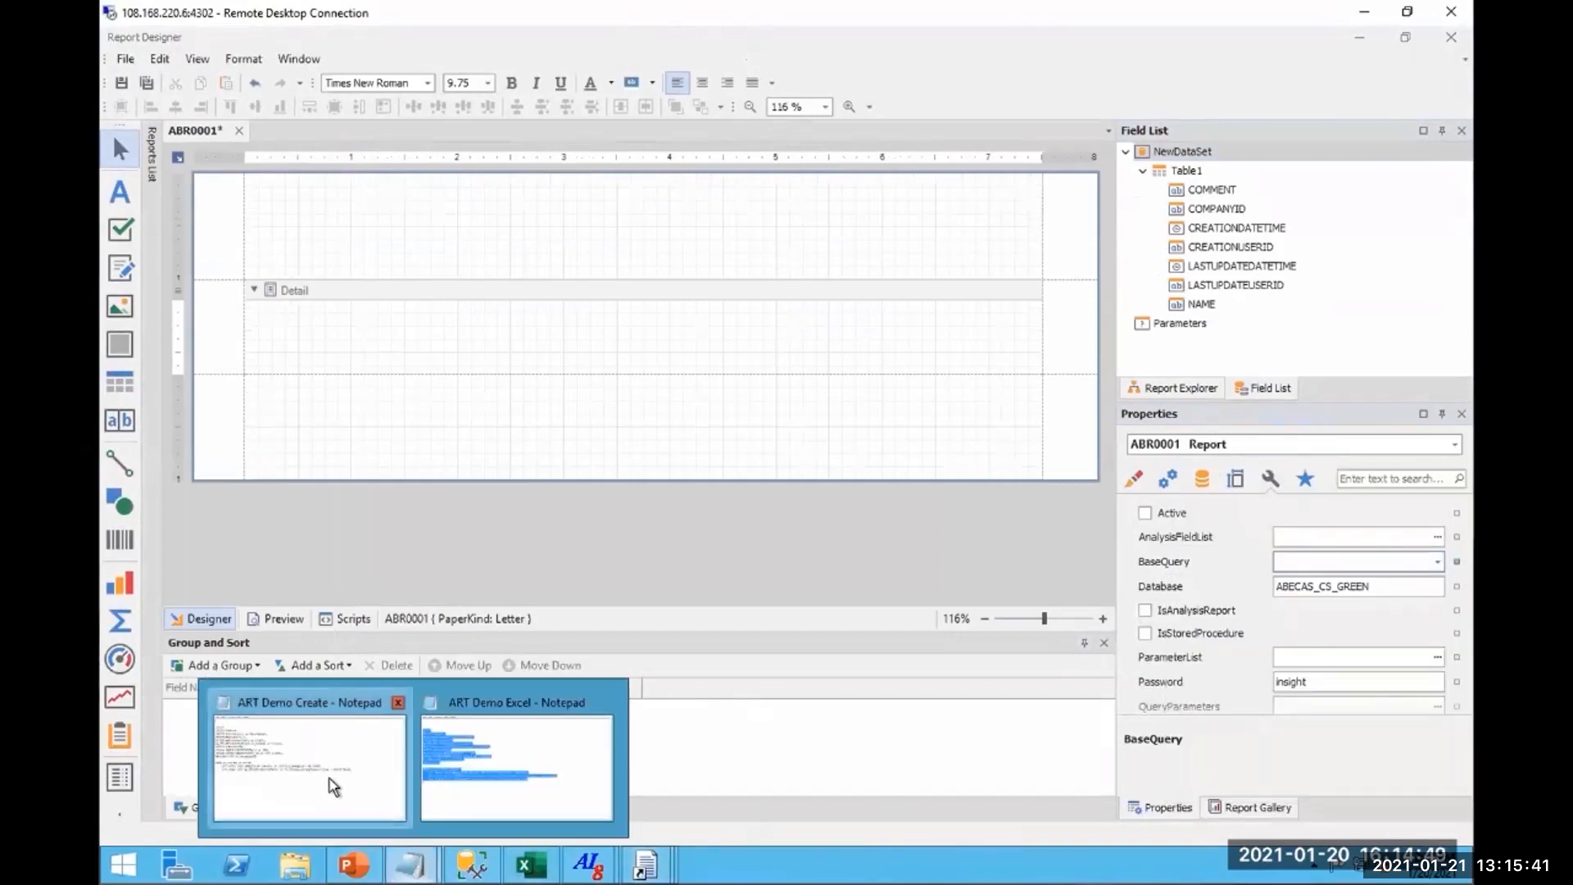
click(331, 778)
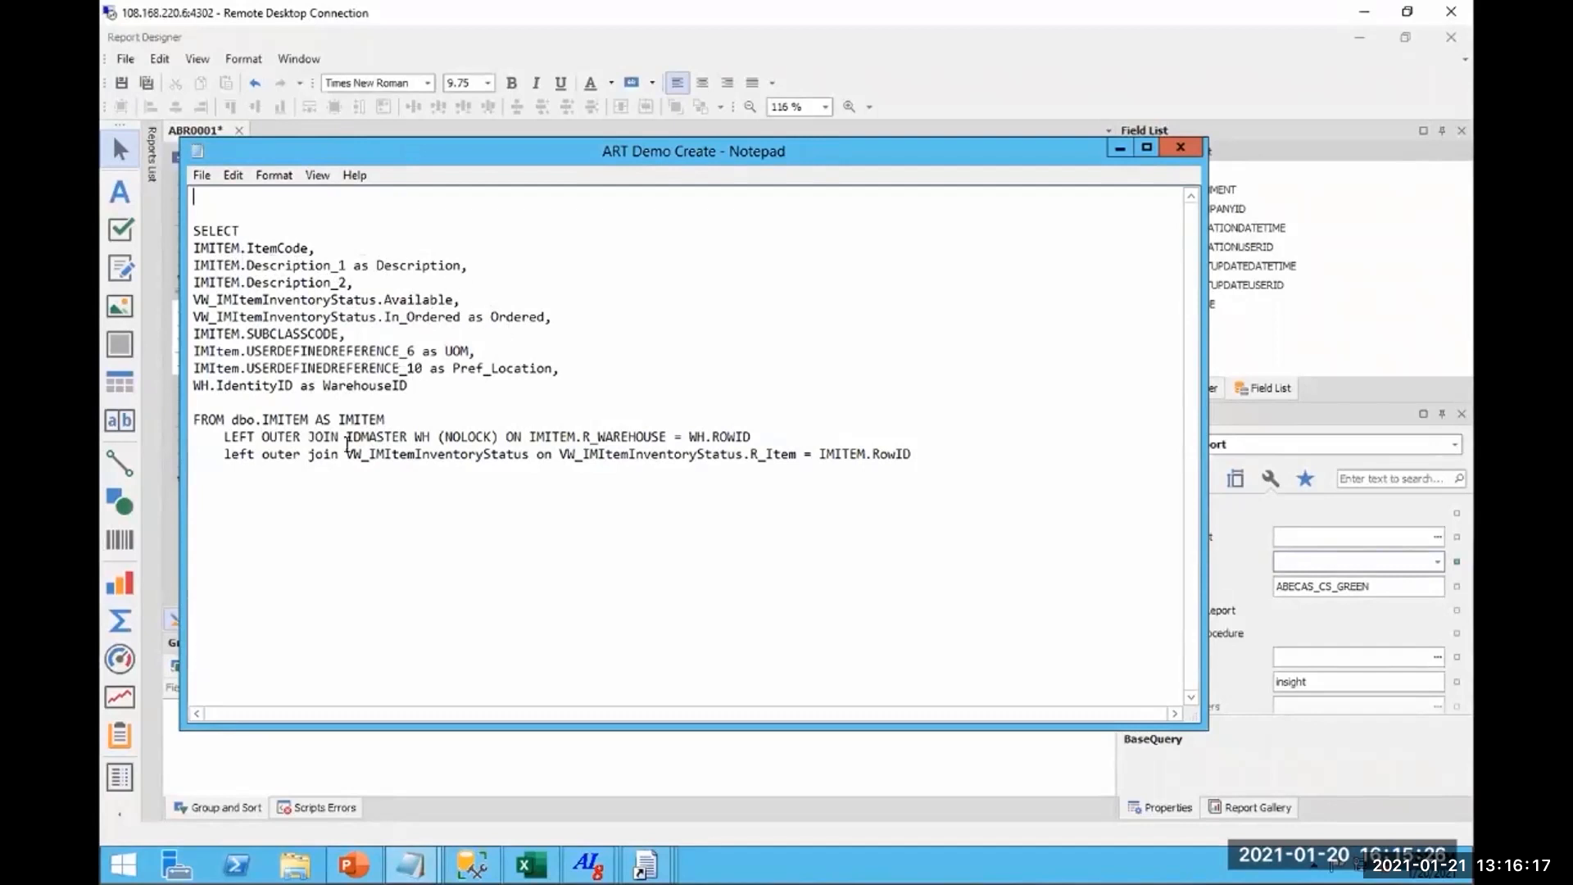
drag(197, 230, 921, 471)
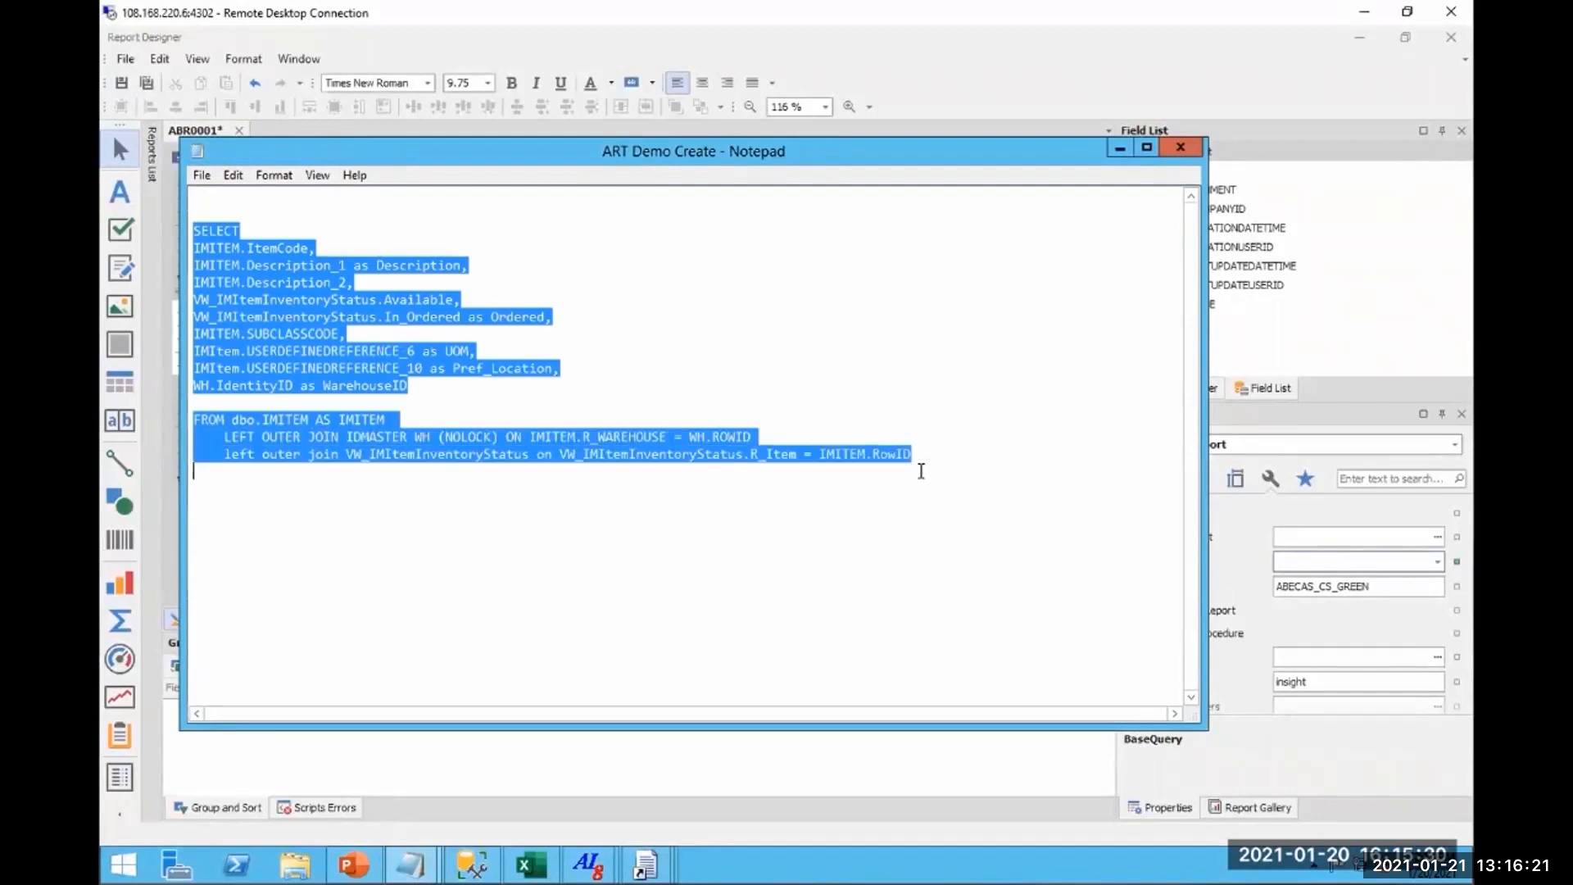
click(1120, 148)
click(1438, 561)
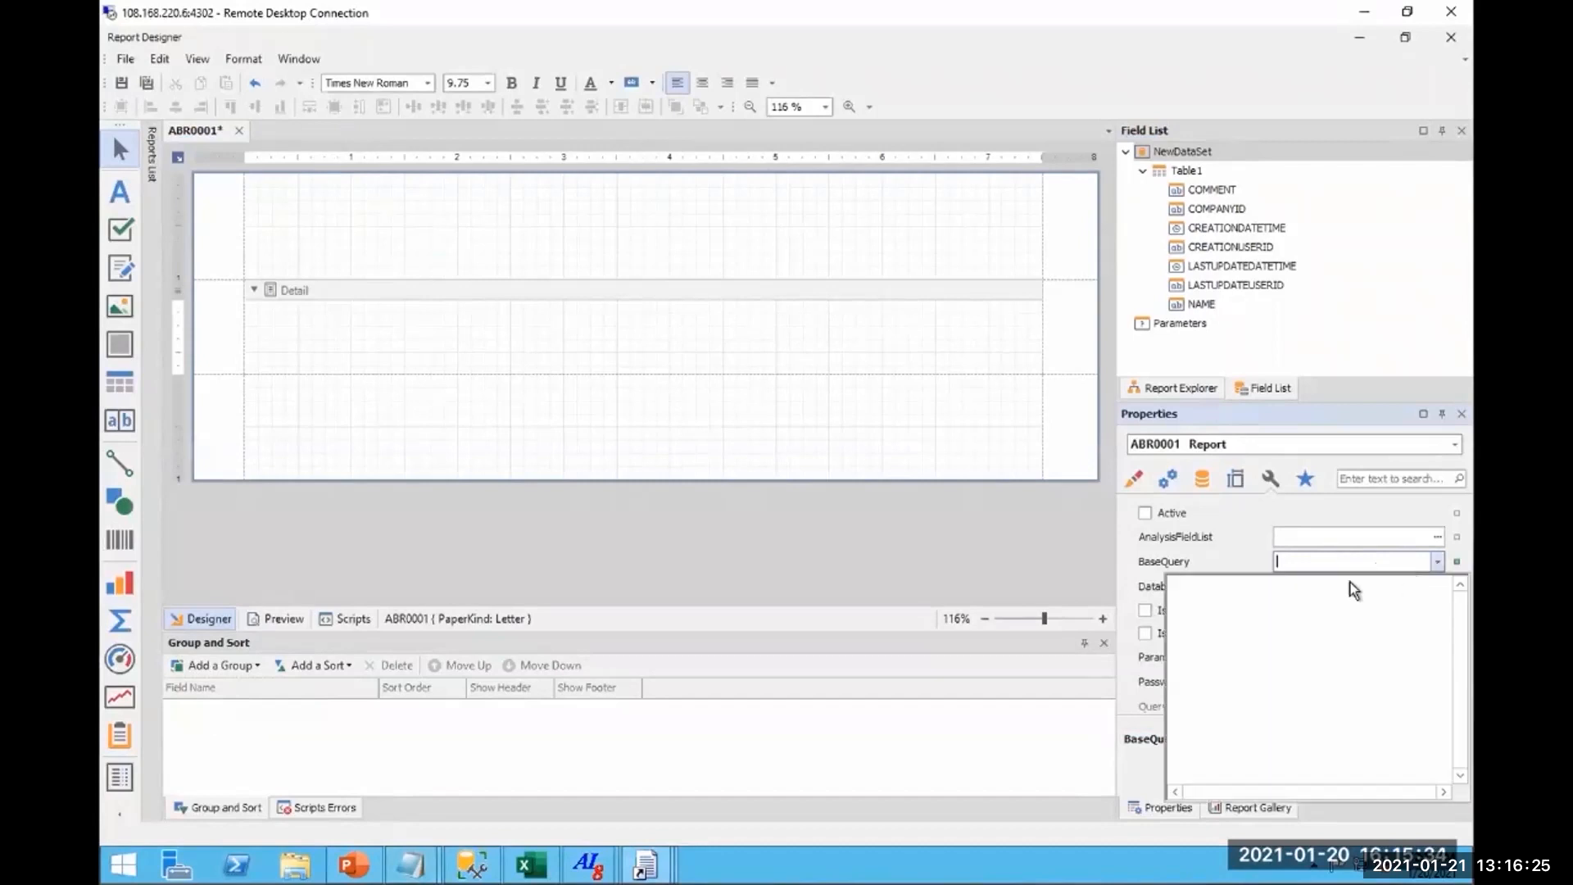
click(1188, 590)
key(ctrl+v)
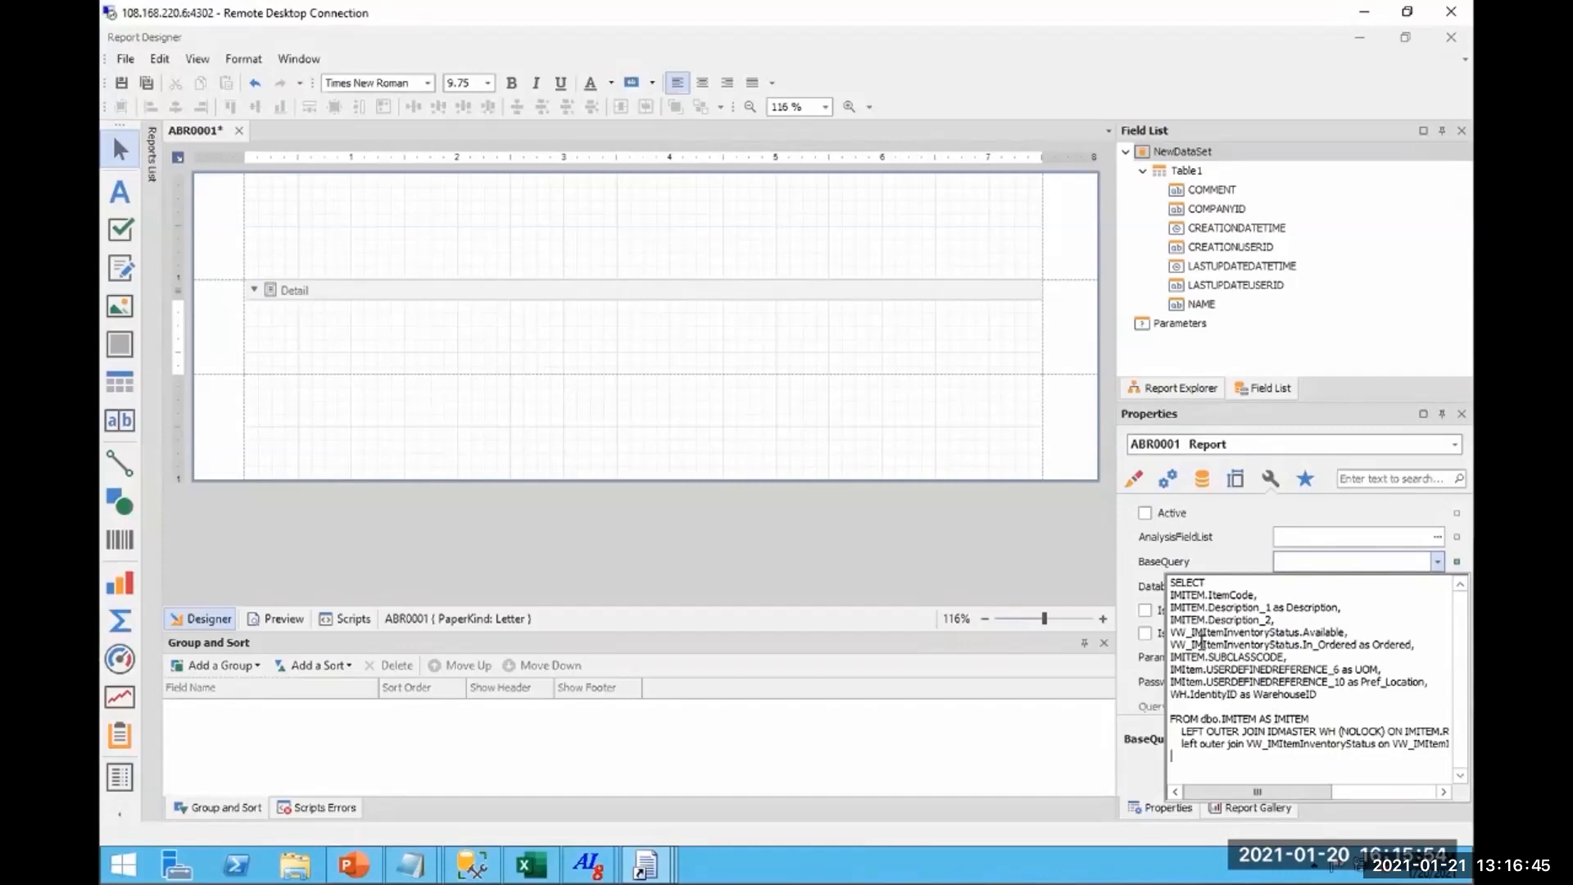
click(1150, 565)
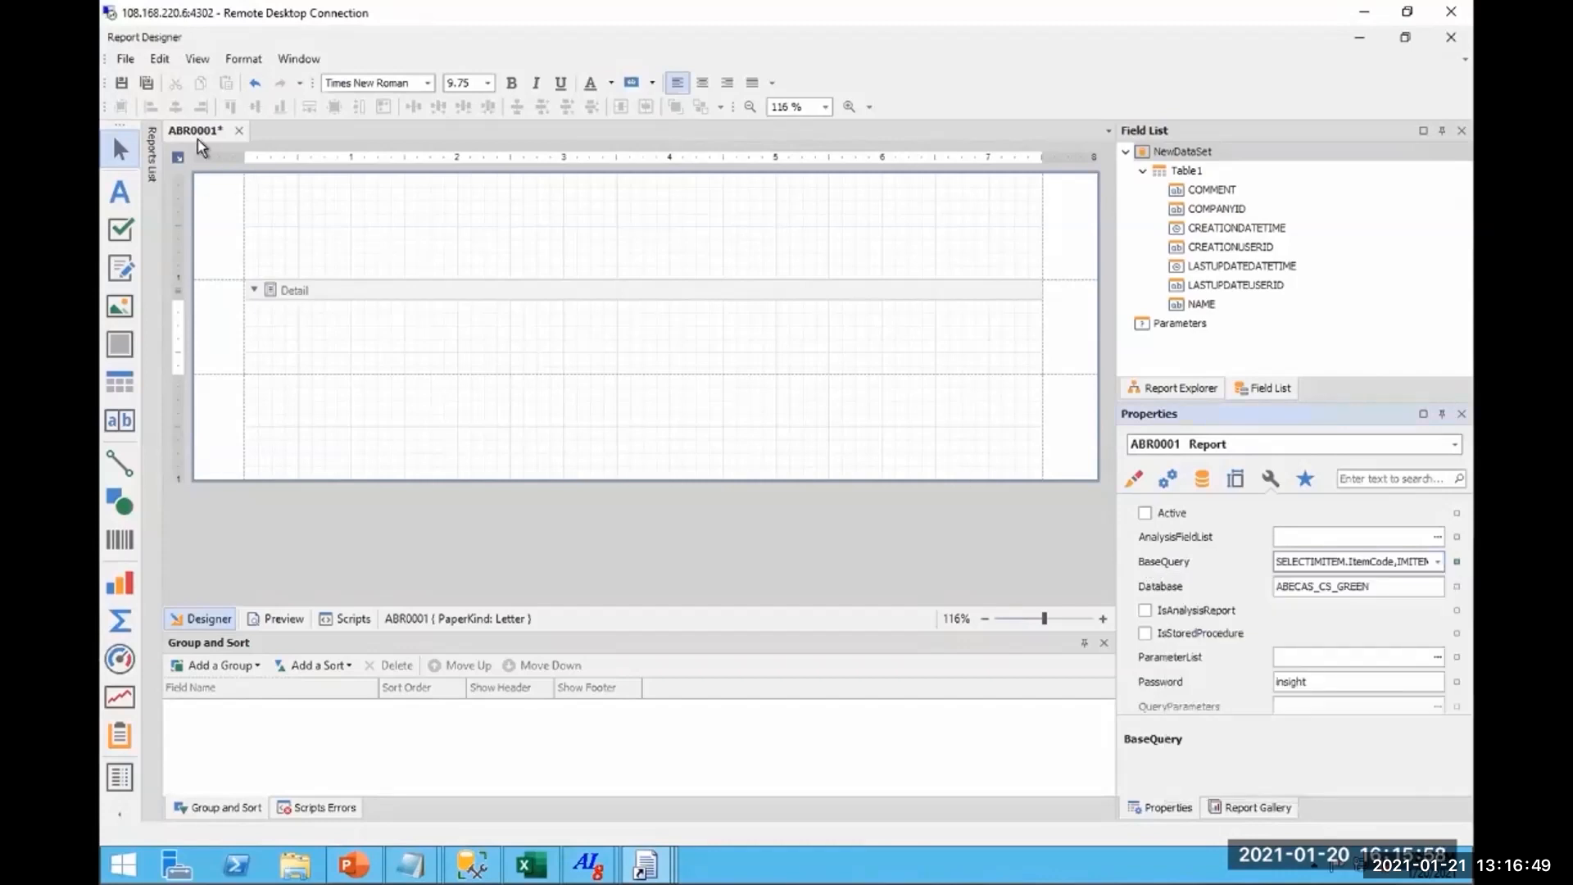
Save all reports, close the Report Designer and the Select Format dialog, and exit the report configuration.
click(149, 86)
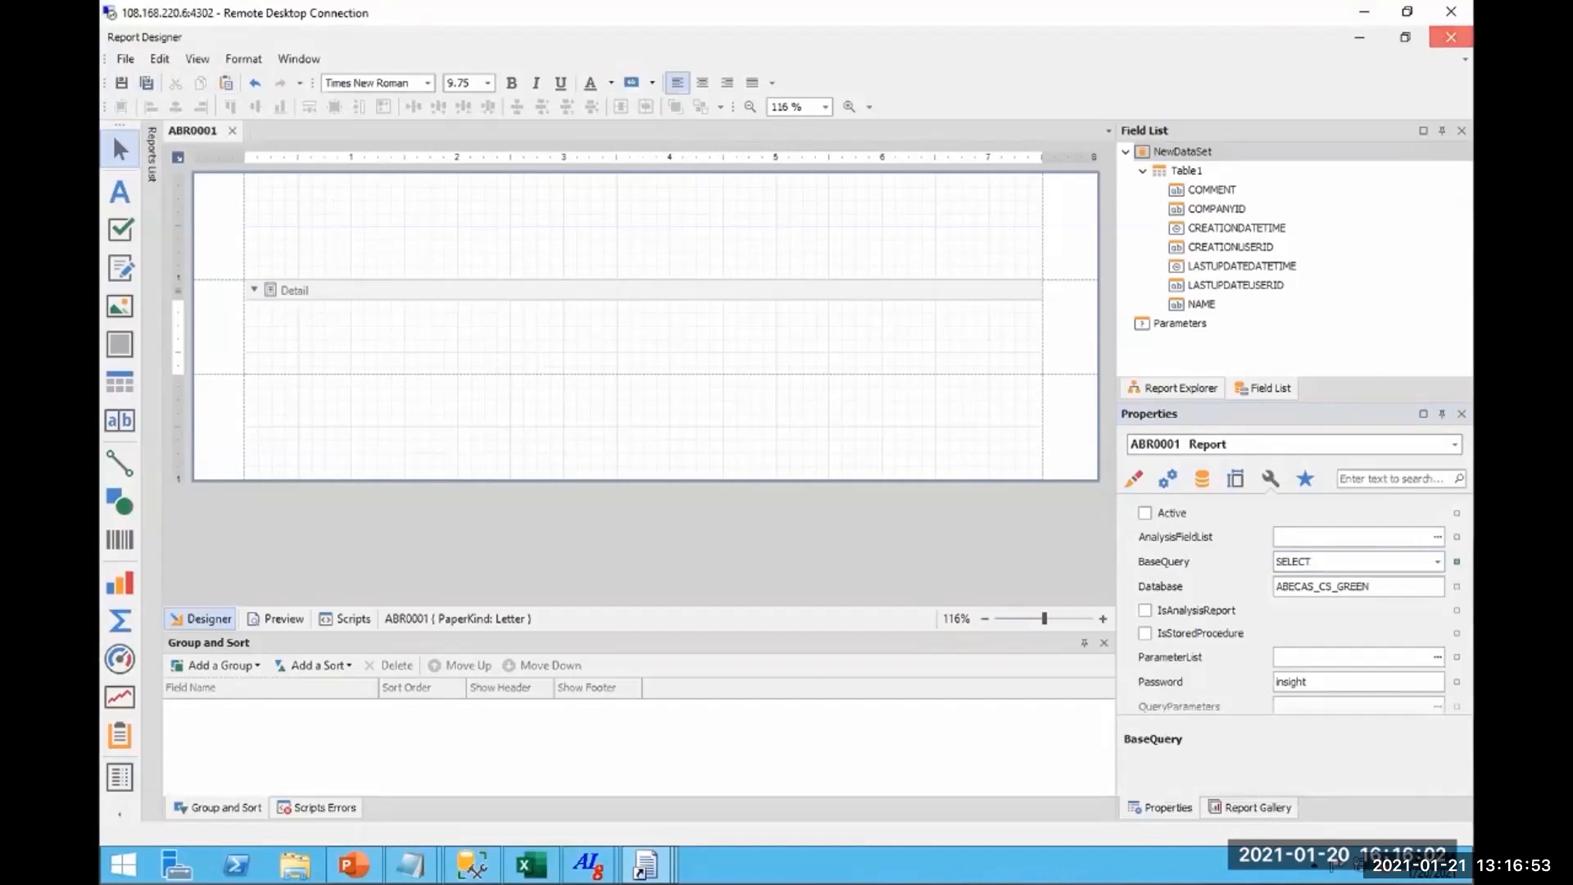
click(1451, 37)
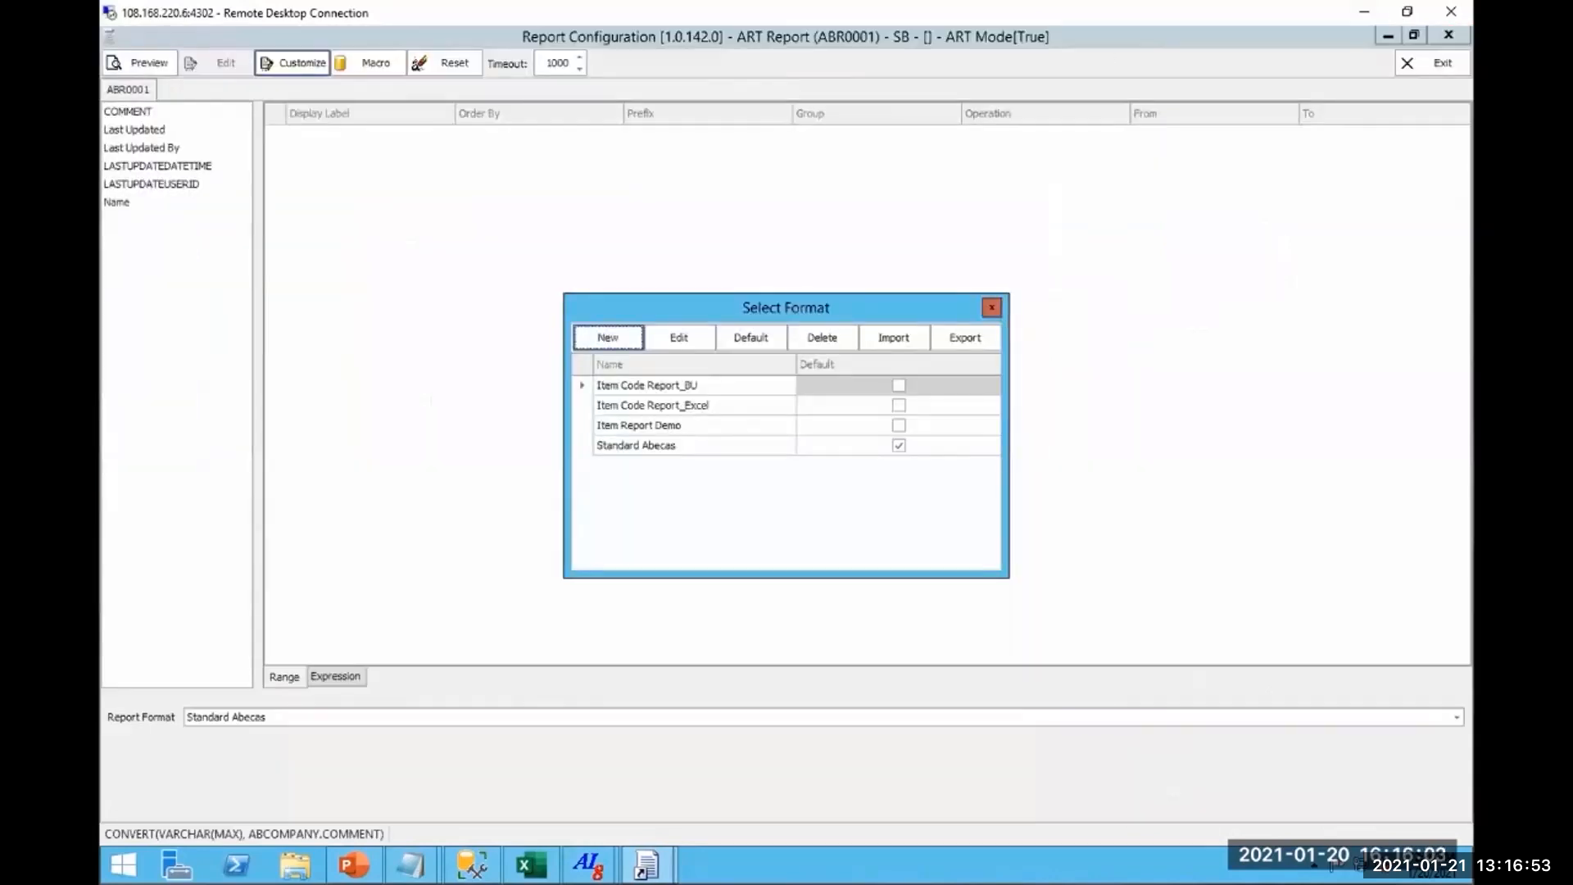
click(991, 309)
click(1424, 74)
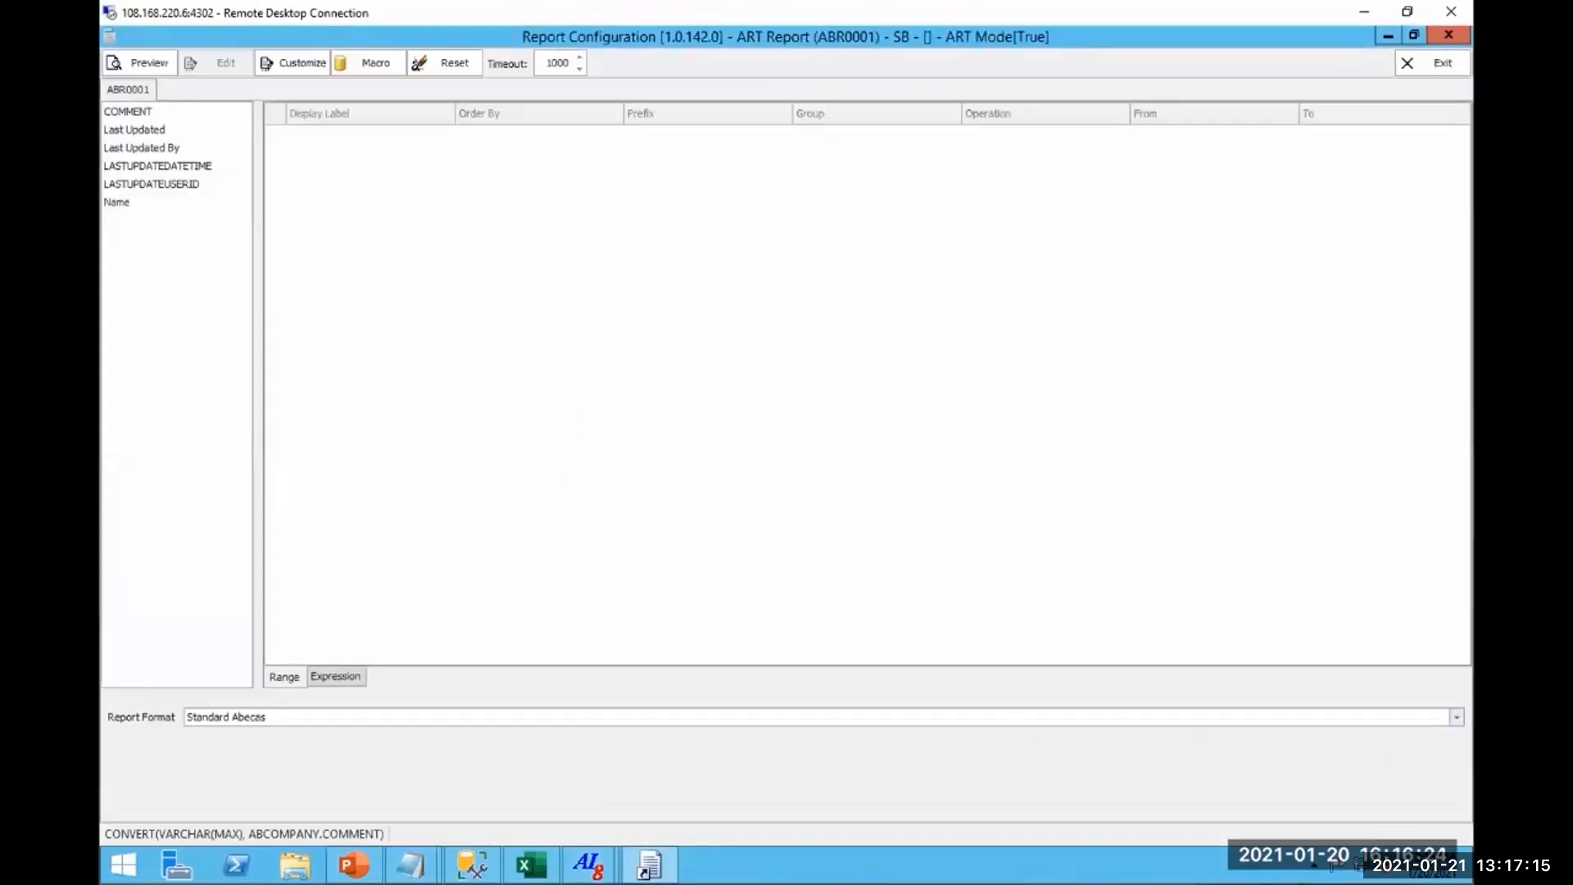
Choose the Item Report Demo report format and add a WarehouseID range that starts with BF.
click(1439, 720)
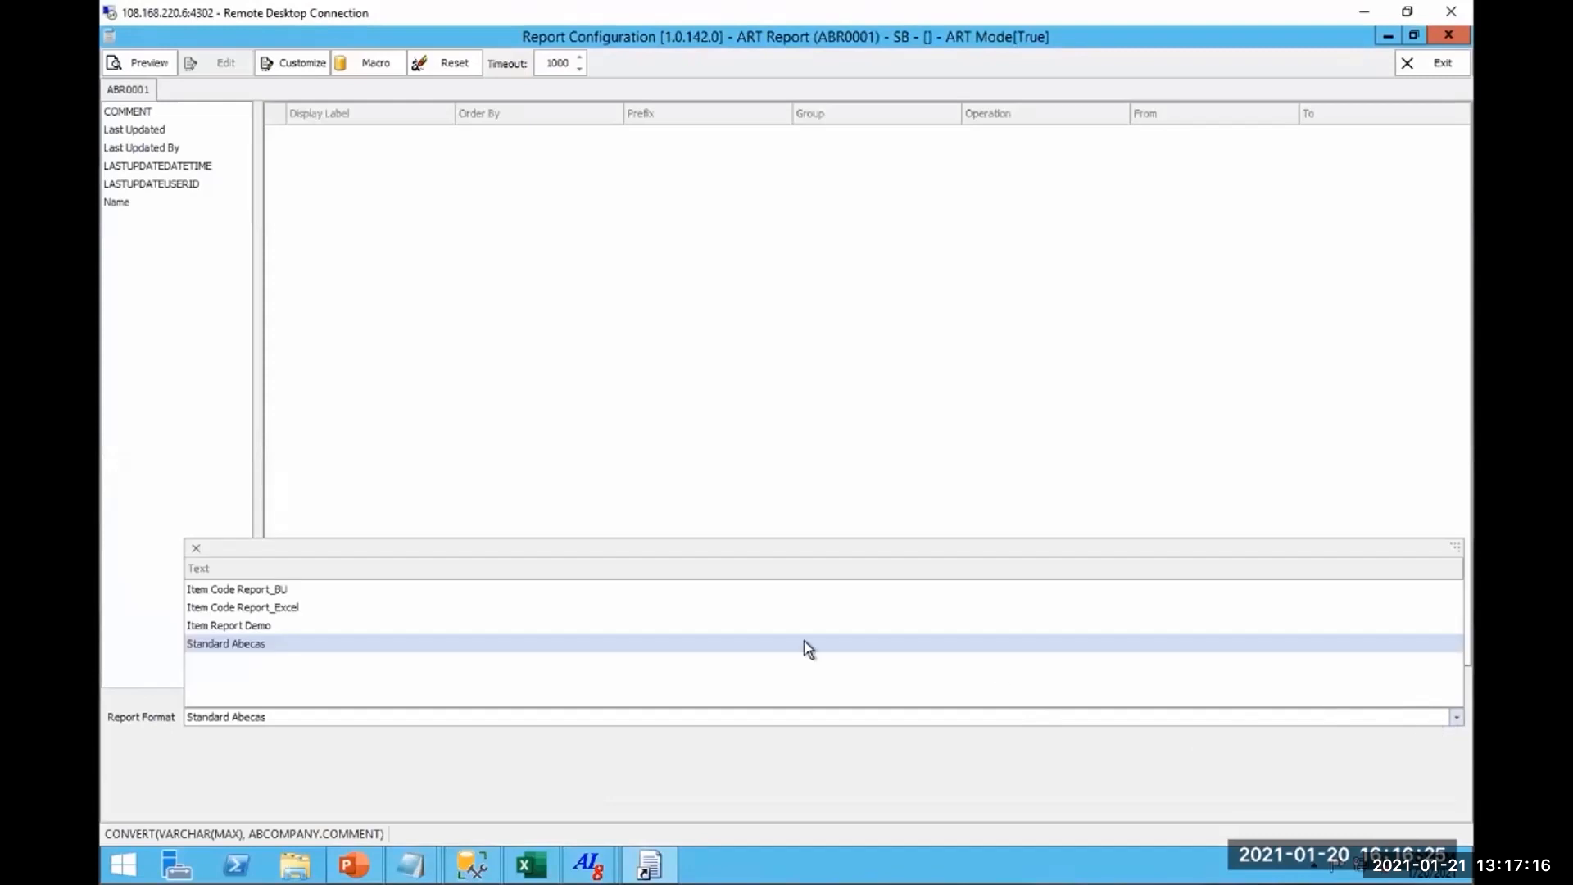
click(307, 633)
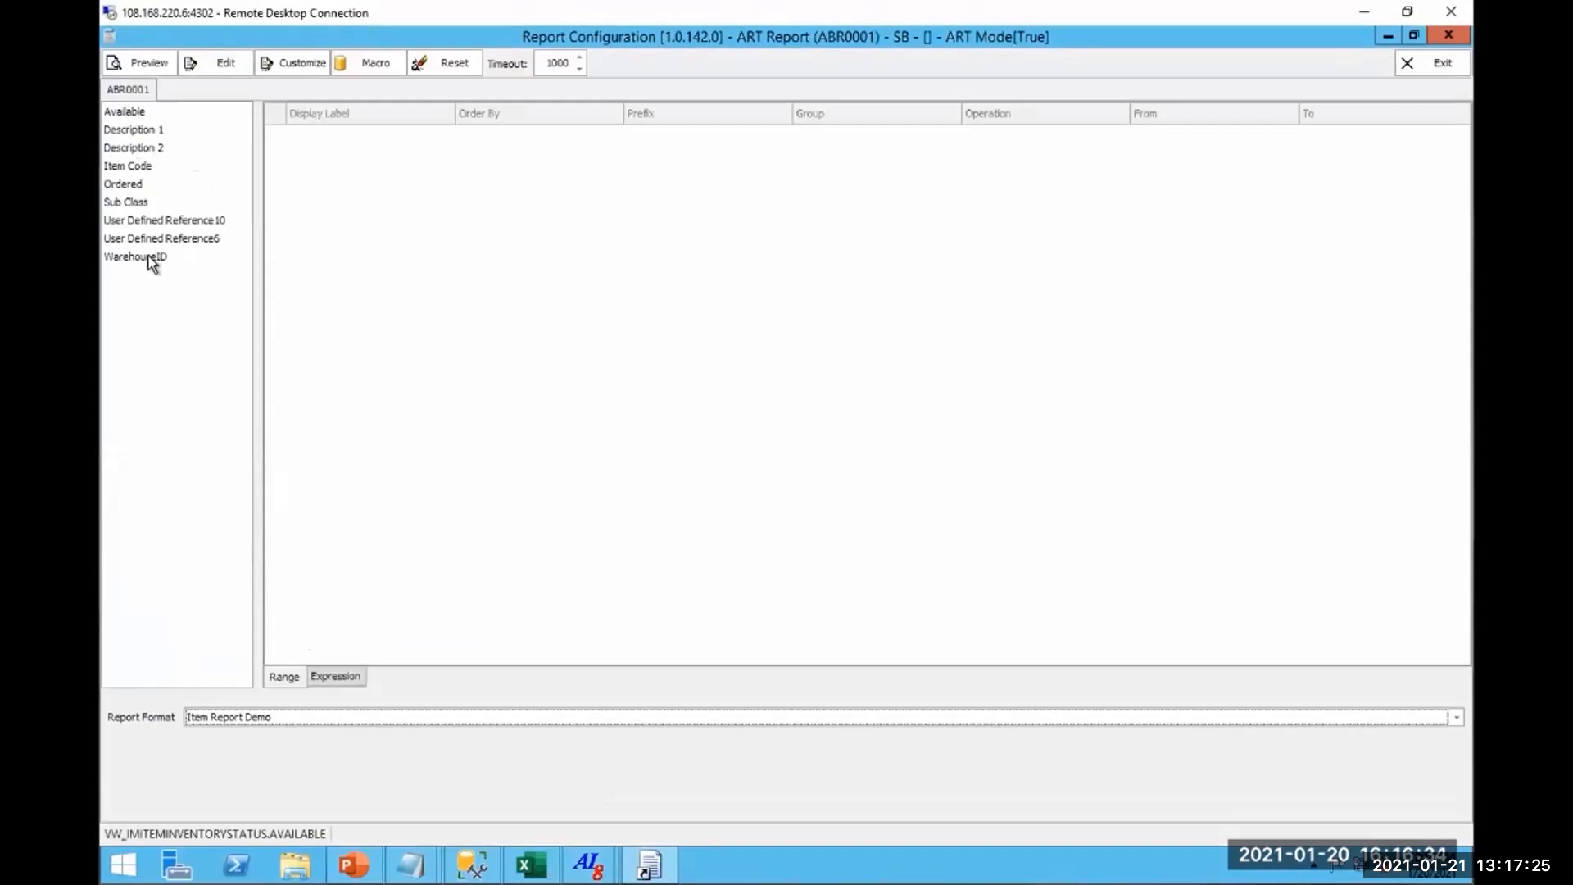
double_click(152, 257)
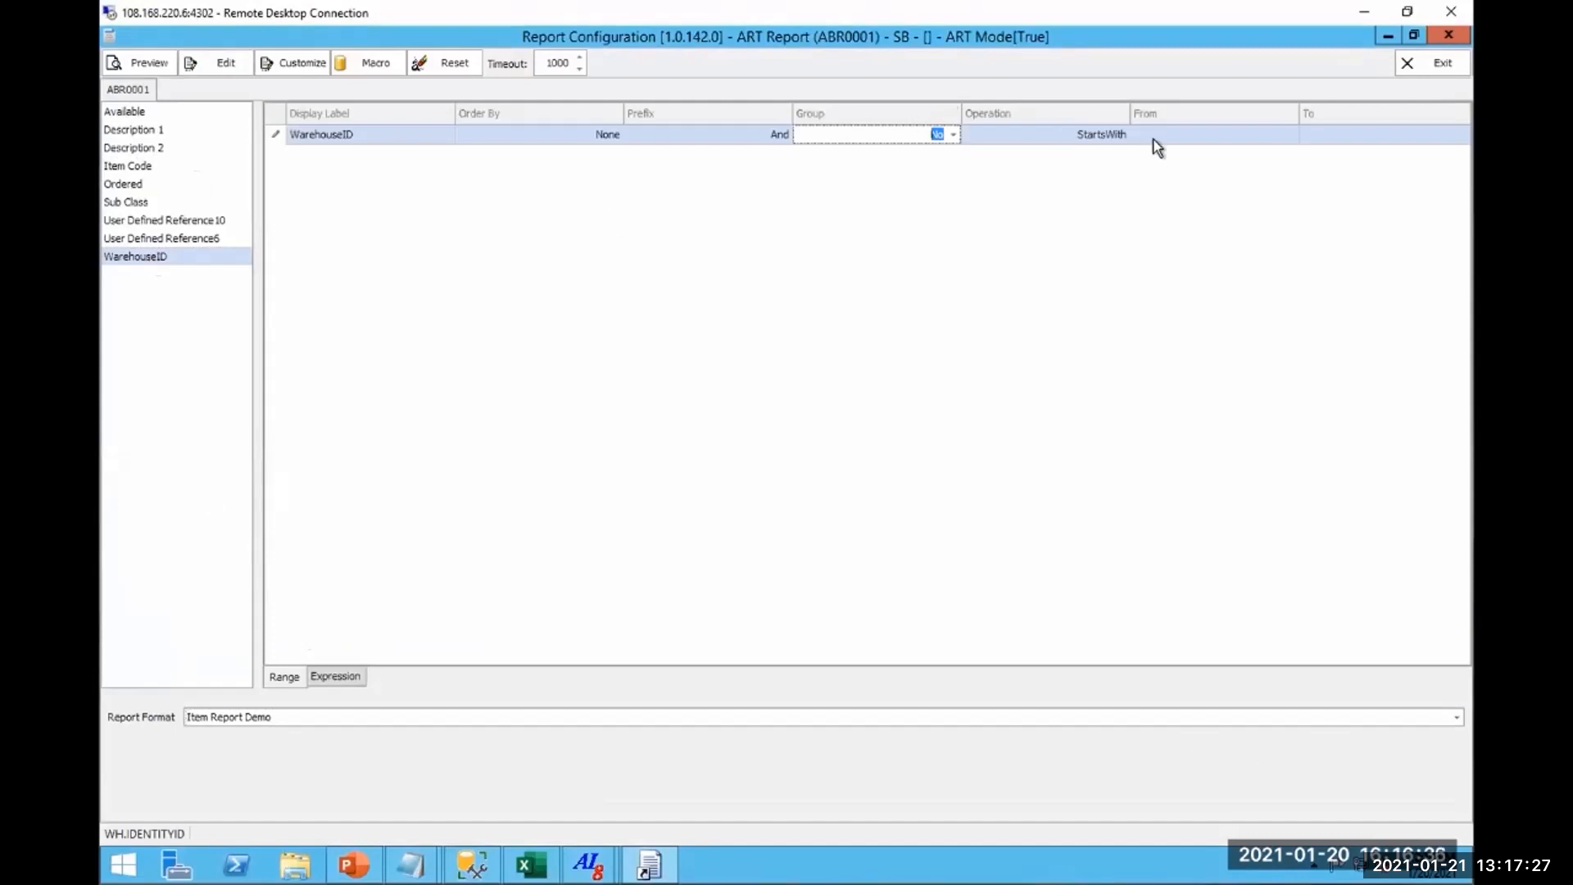
click(1155, 135)
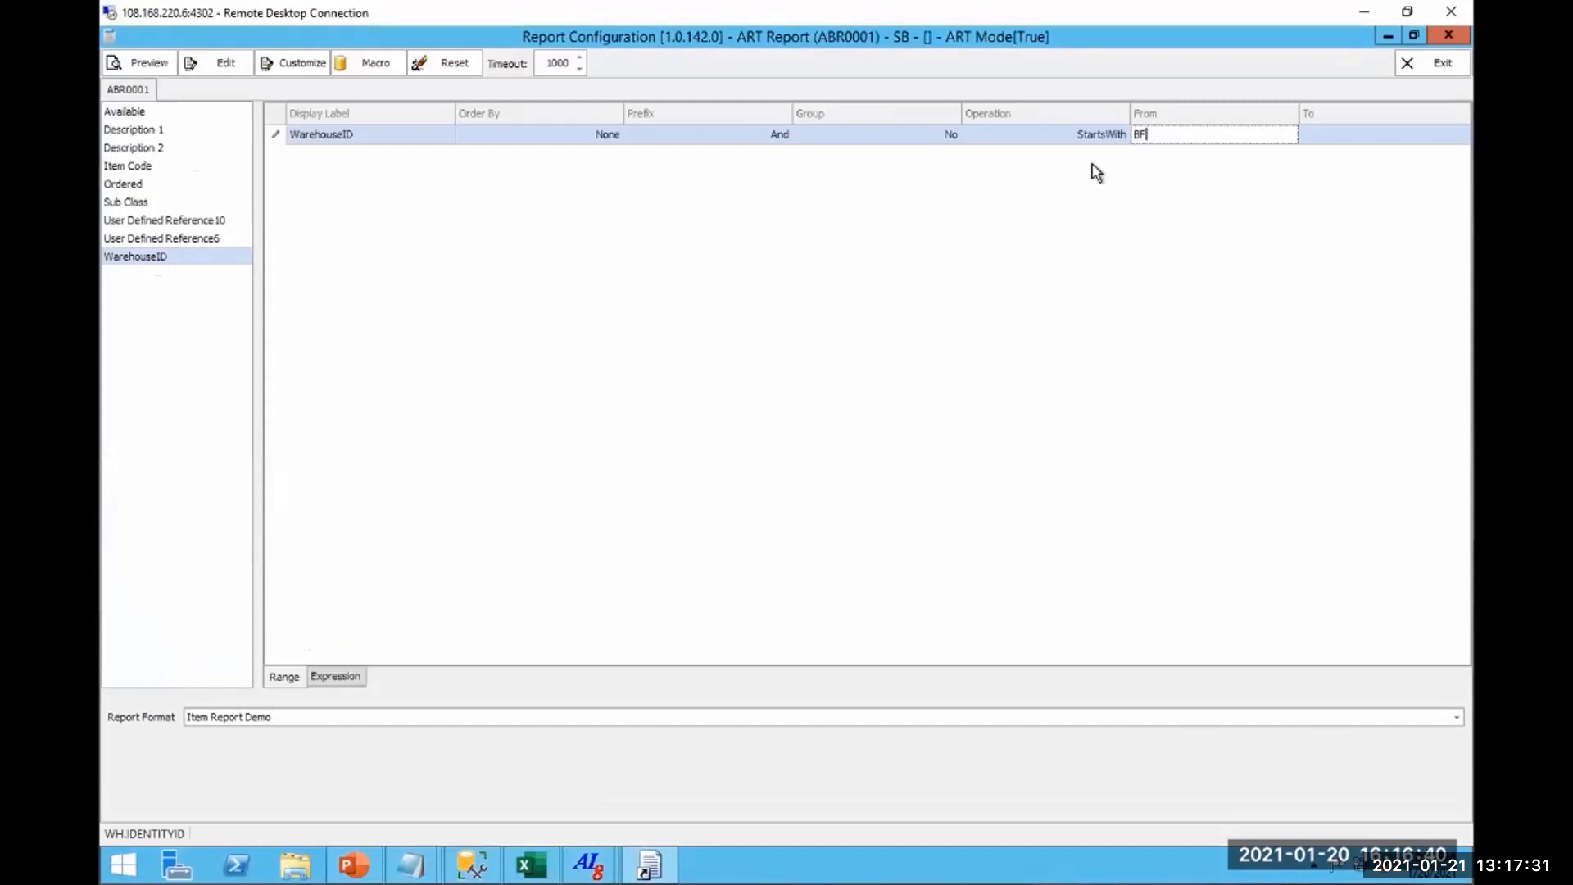
Open the Item Report Demo format in a maximized Report Designer and expand Table1 in its field list.
click(230, 65)
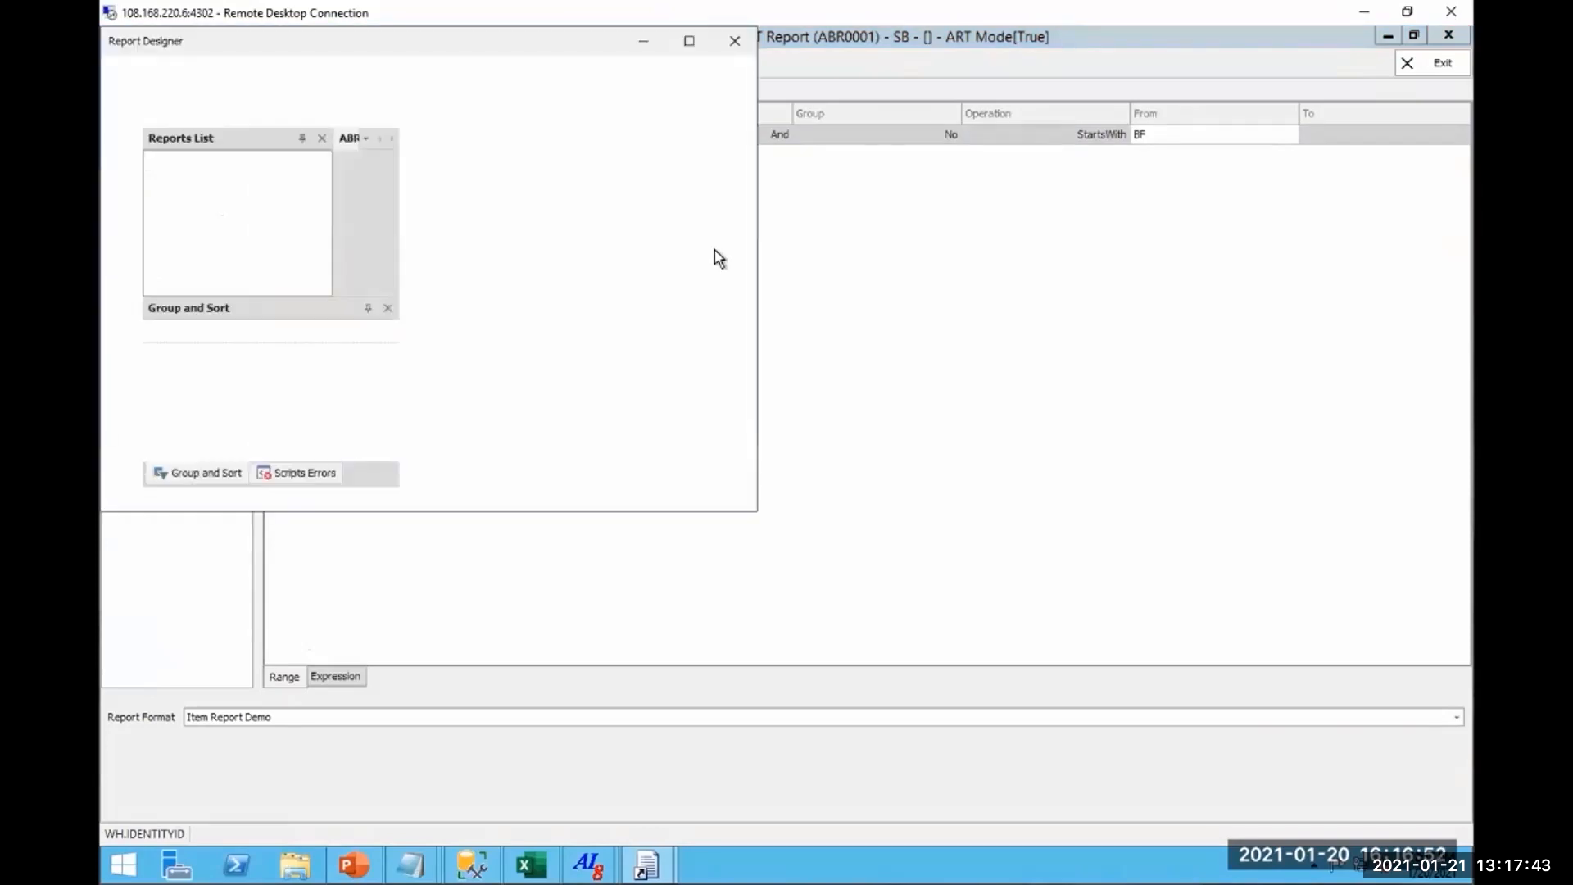
click(692, 45)
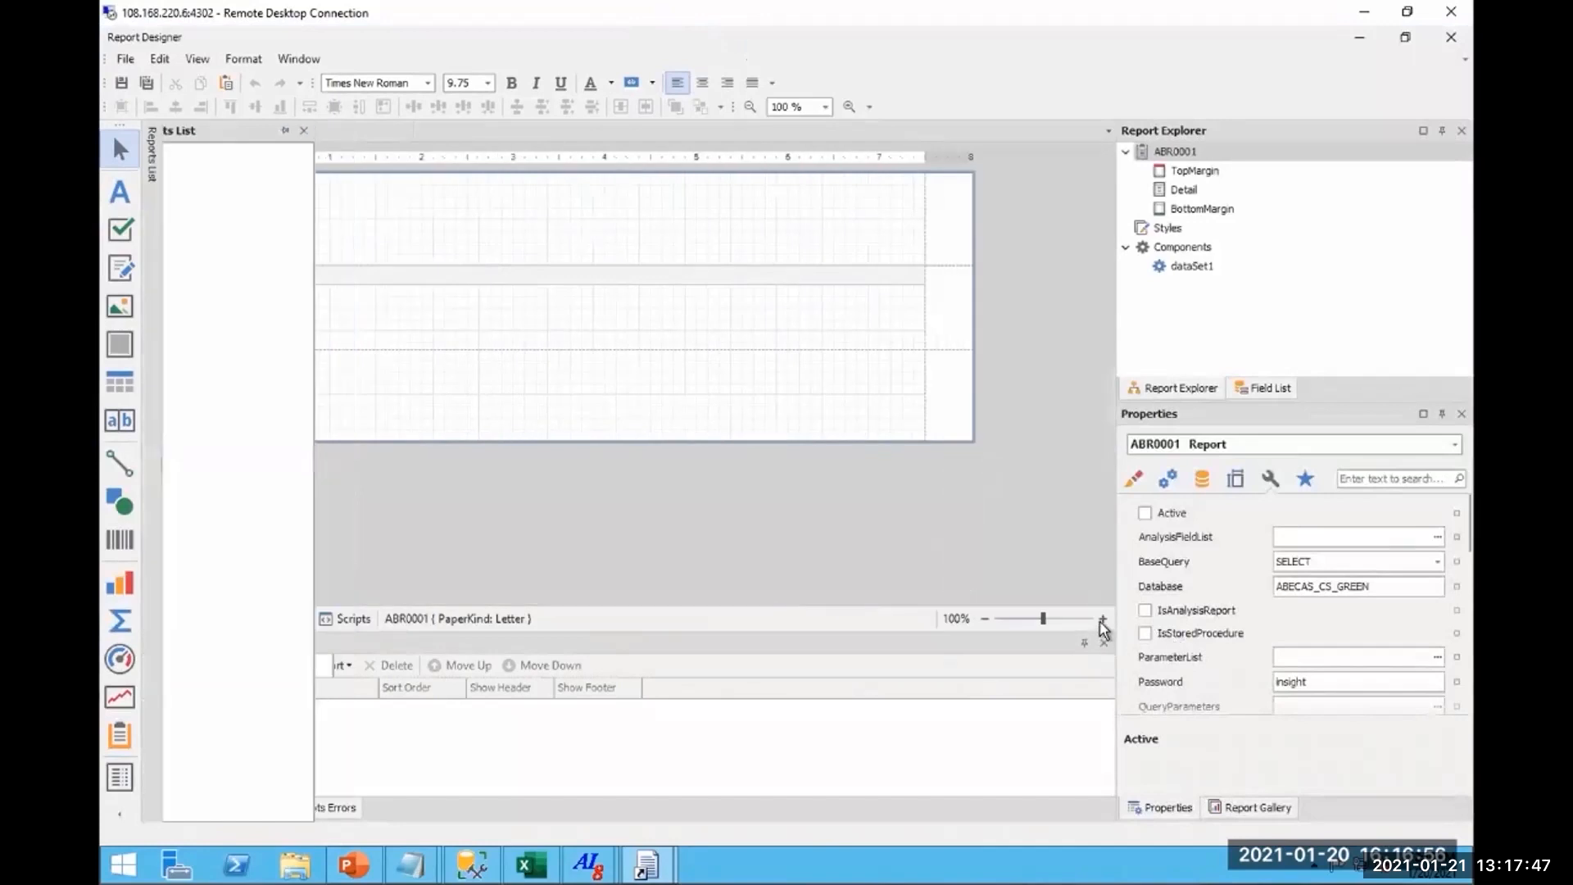
click(1267, 389)
click(1144, 171)
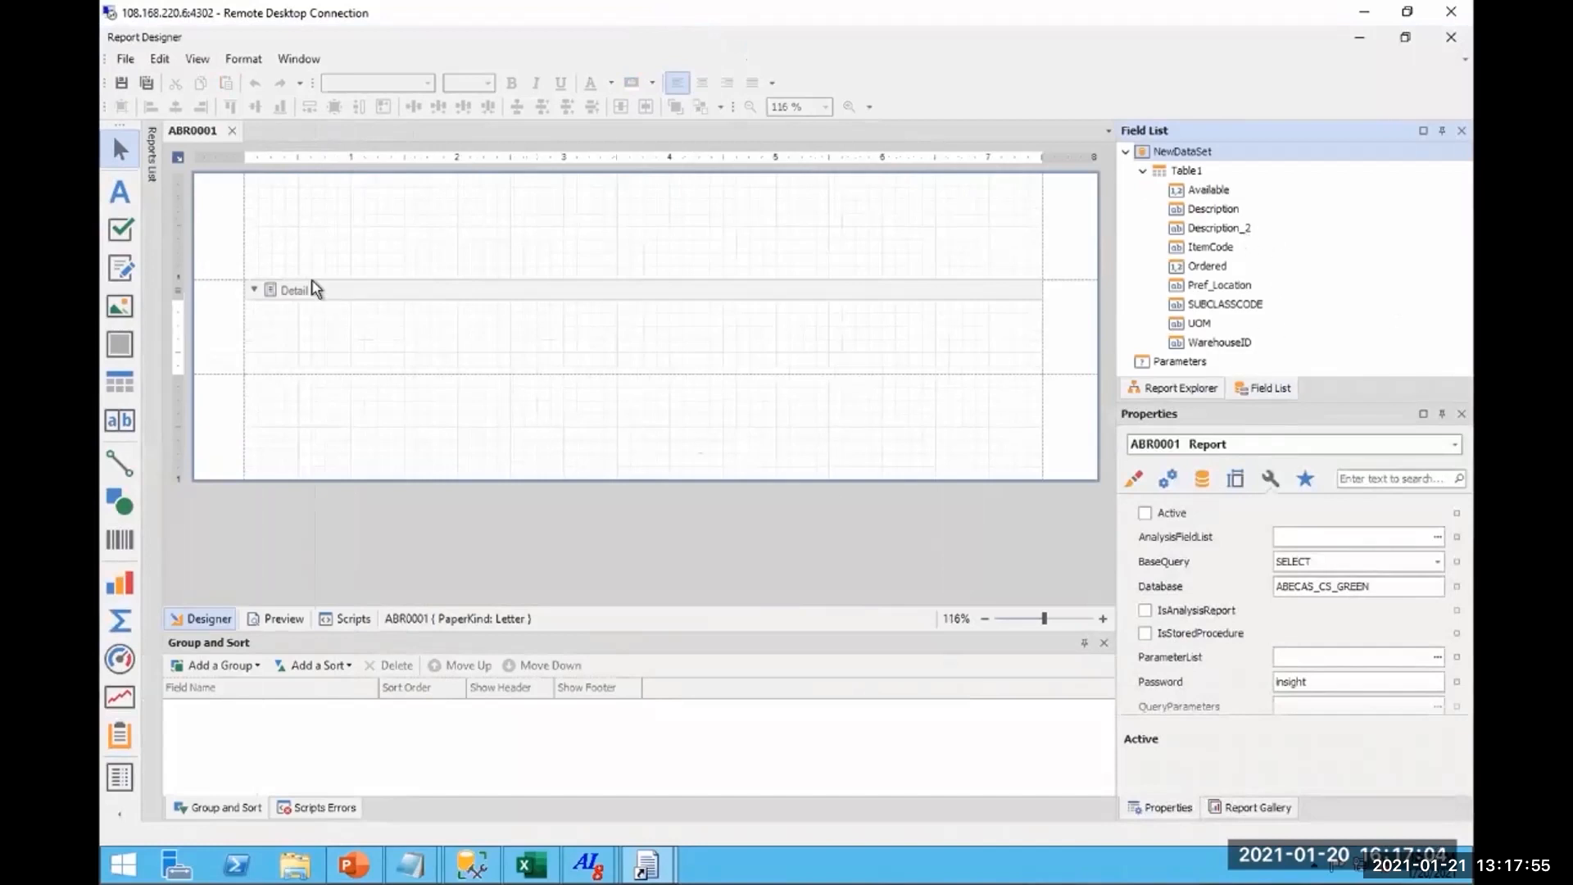
Insert a PageHeader band above the report's Detail band.
click(259, 293)
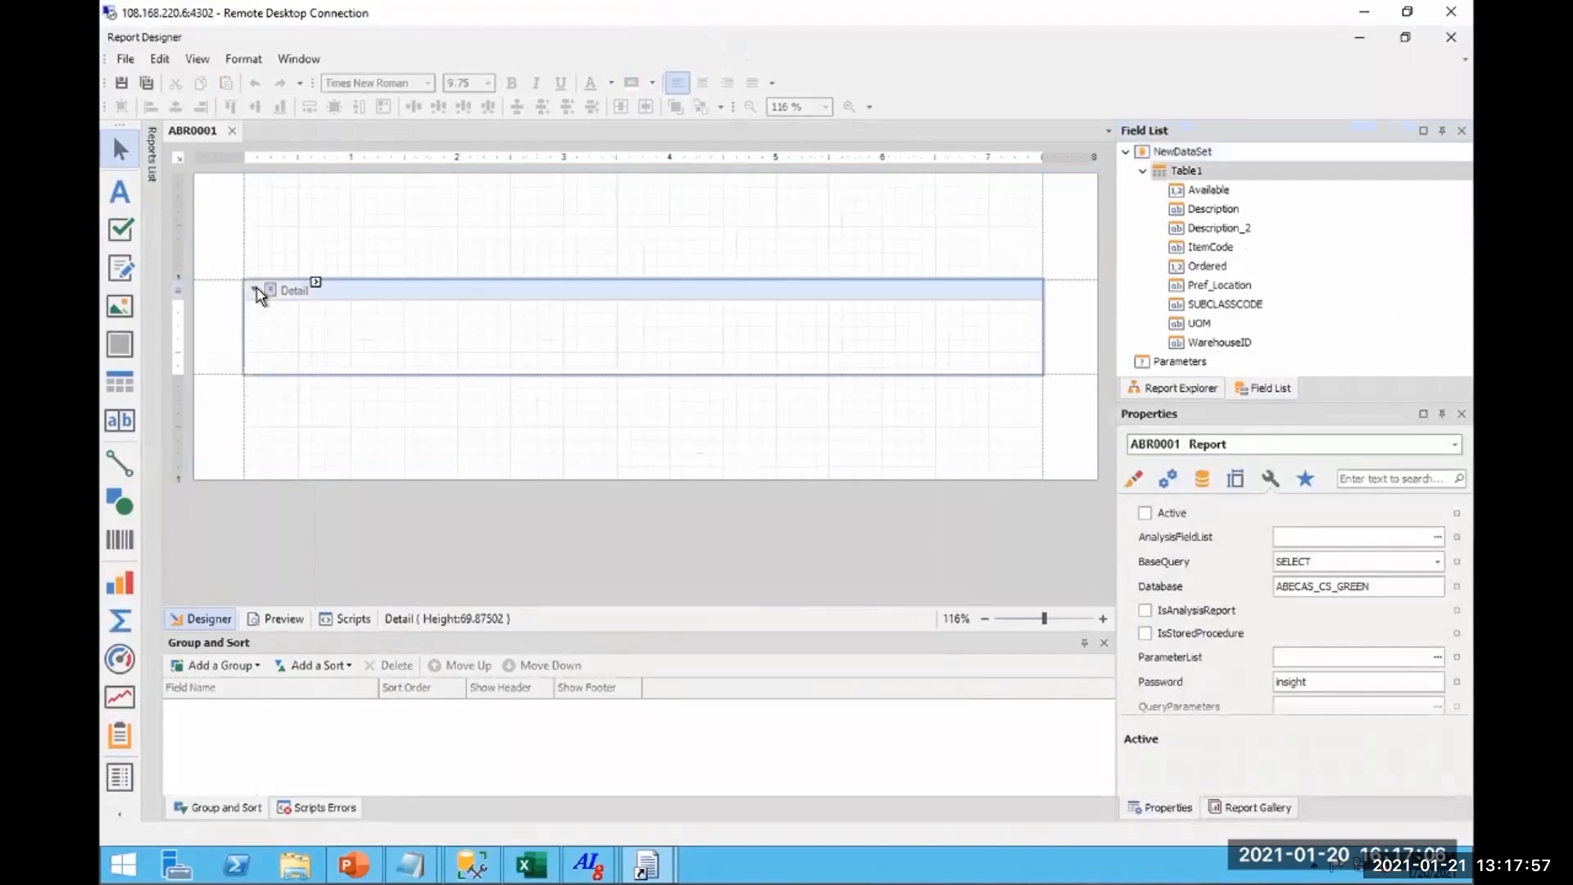
right_click(258, 289)
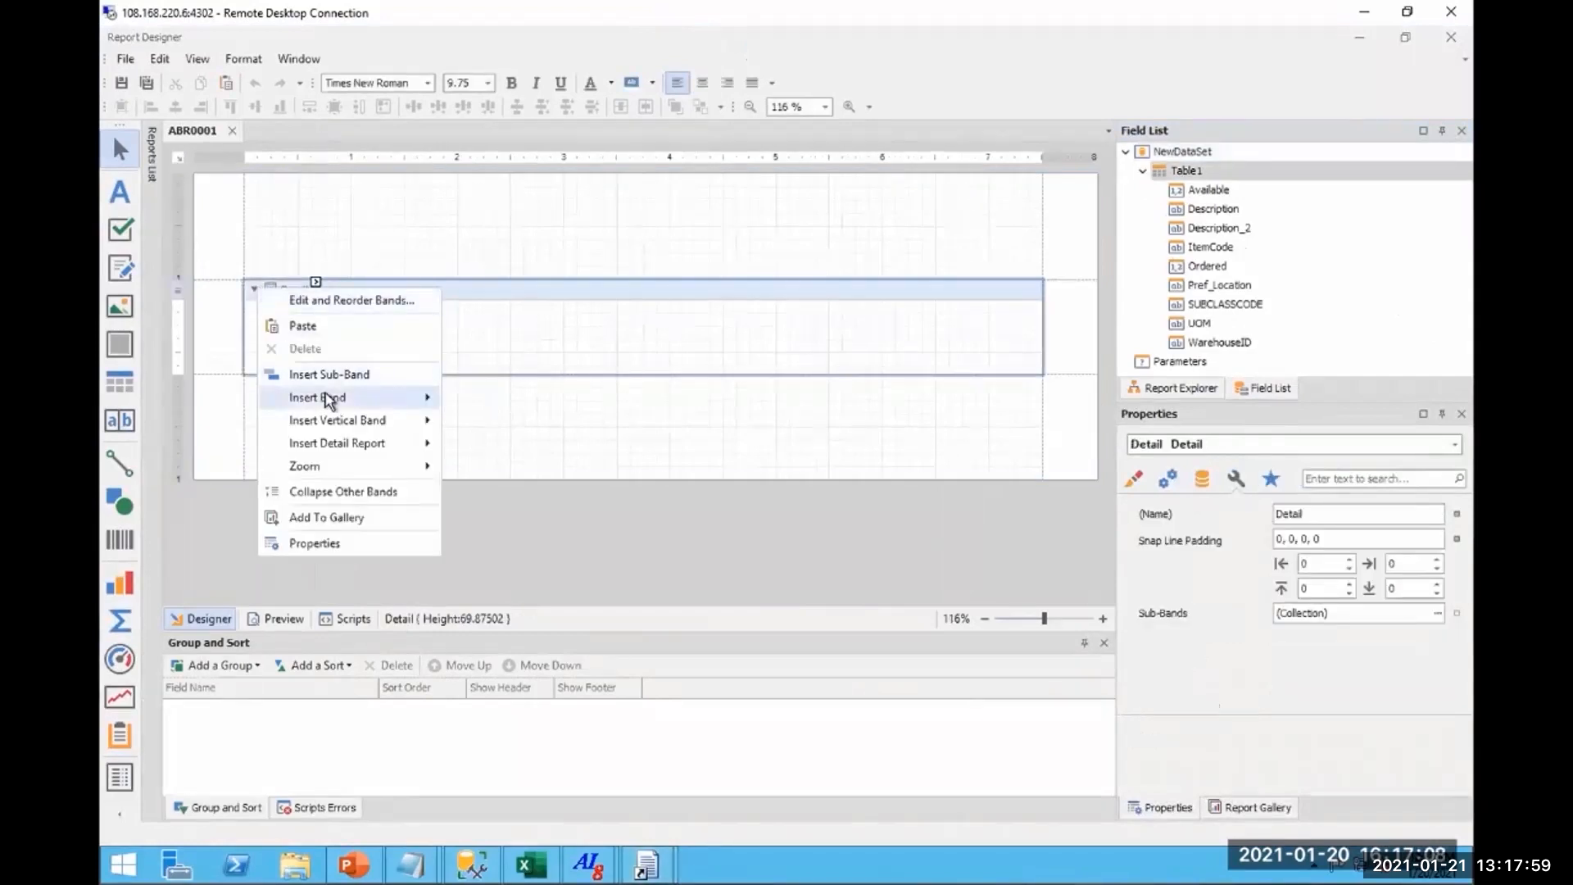
mouse_move(328, 402)
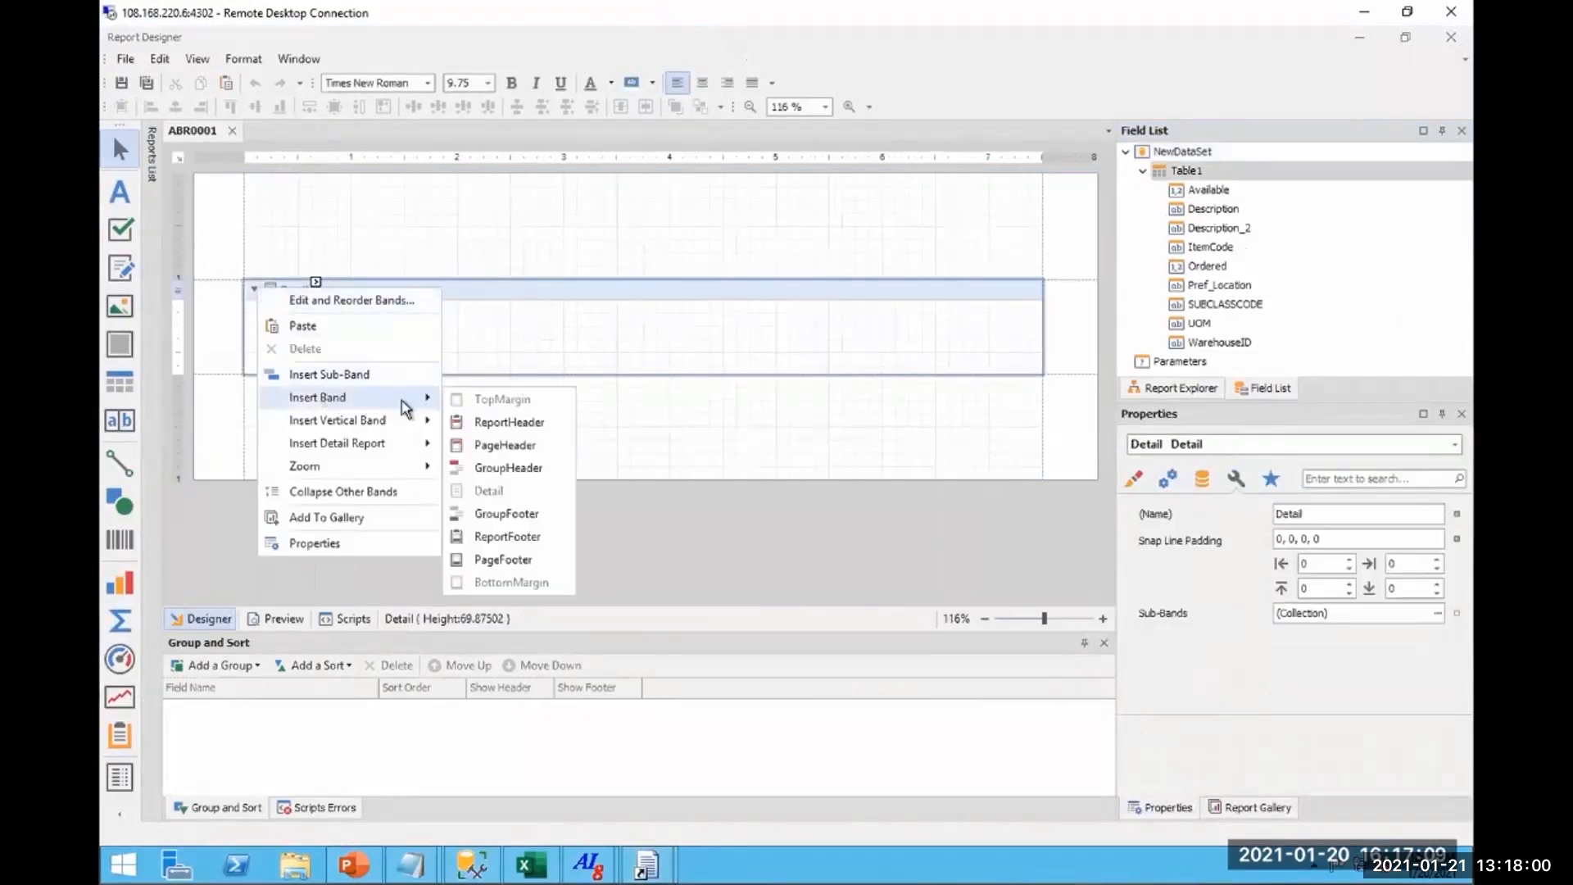
click(499, 442)
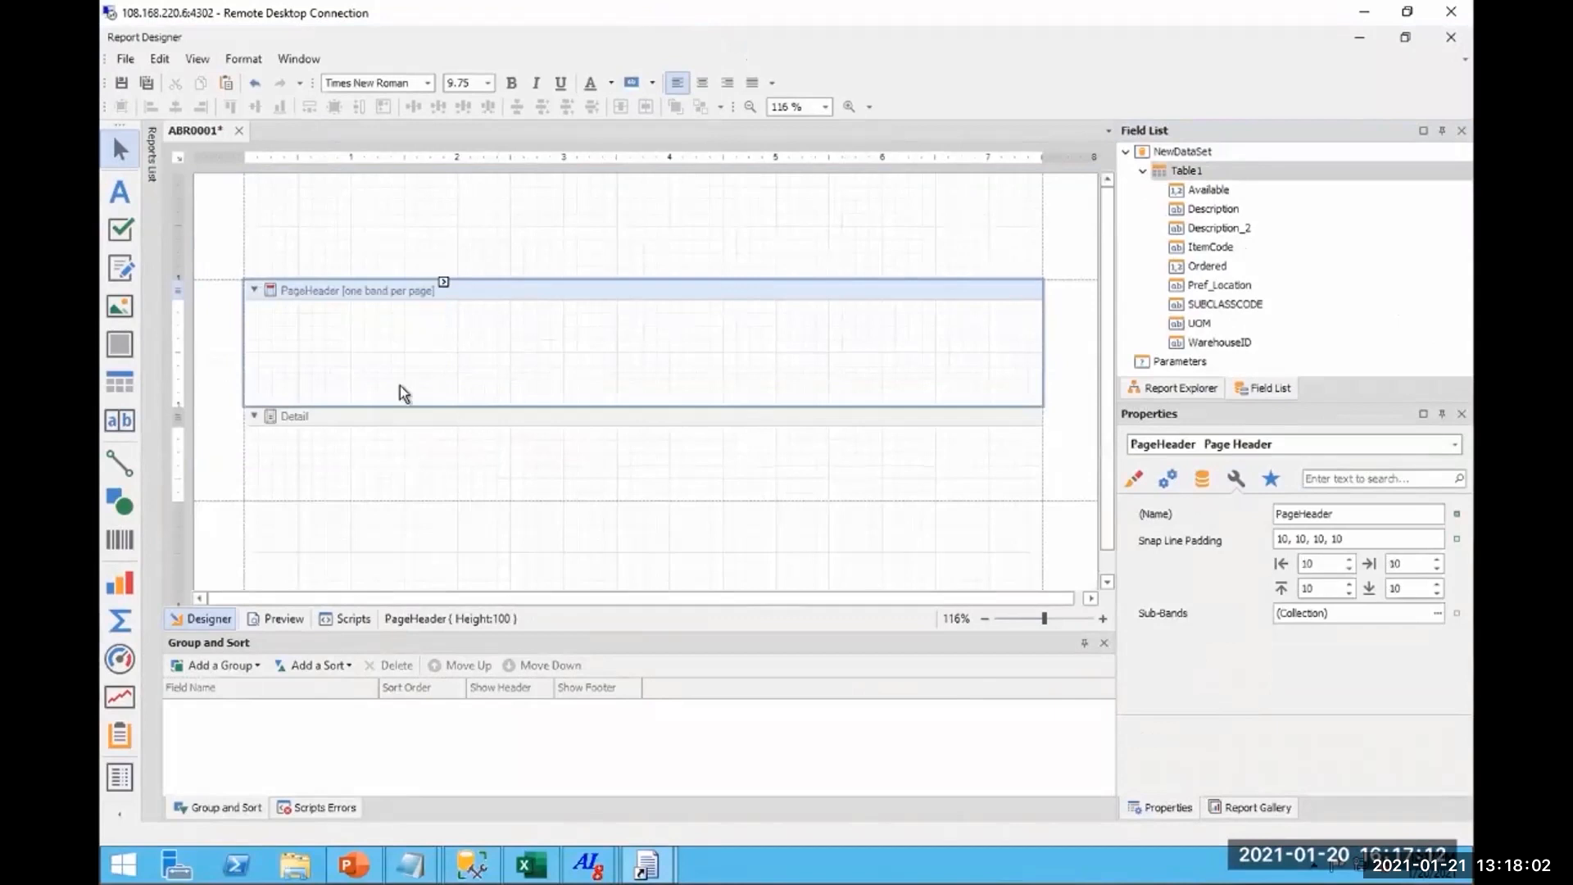
Add a label about 209 units wide in the middle of the page header with the text "Item Code Report".
click(120, 191)
click(542, 311)
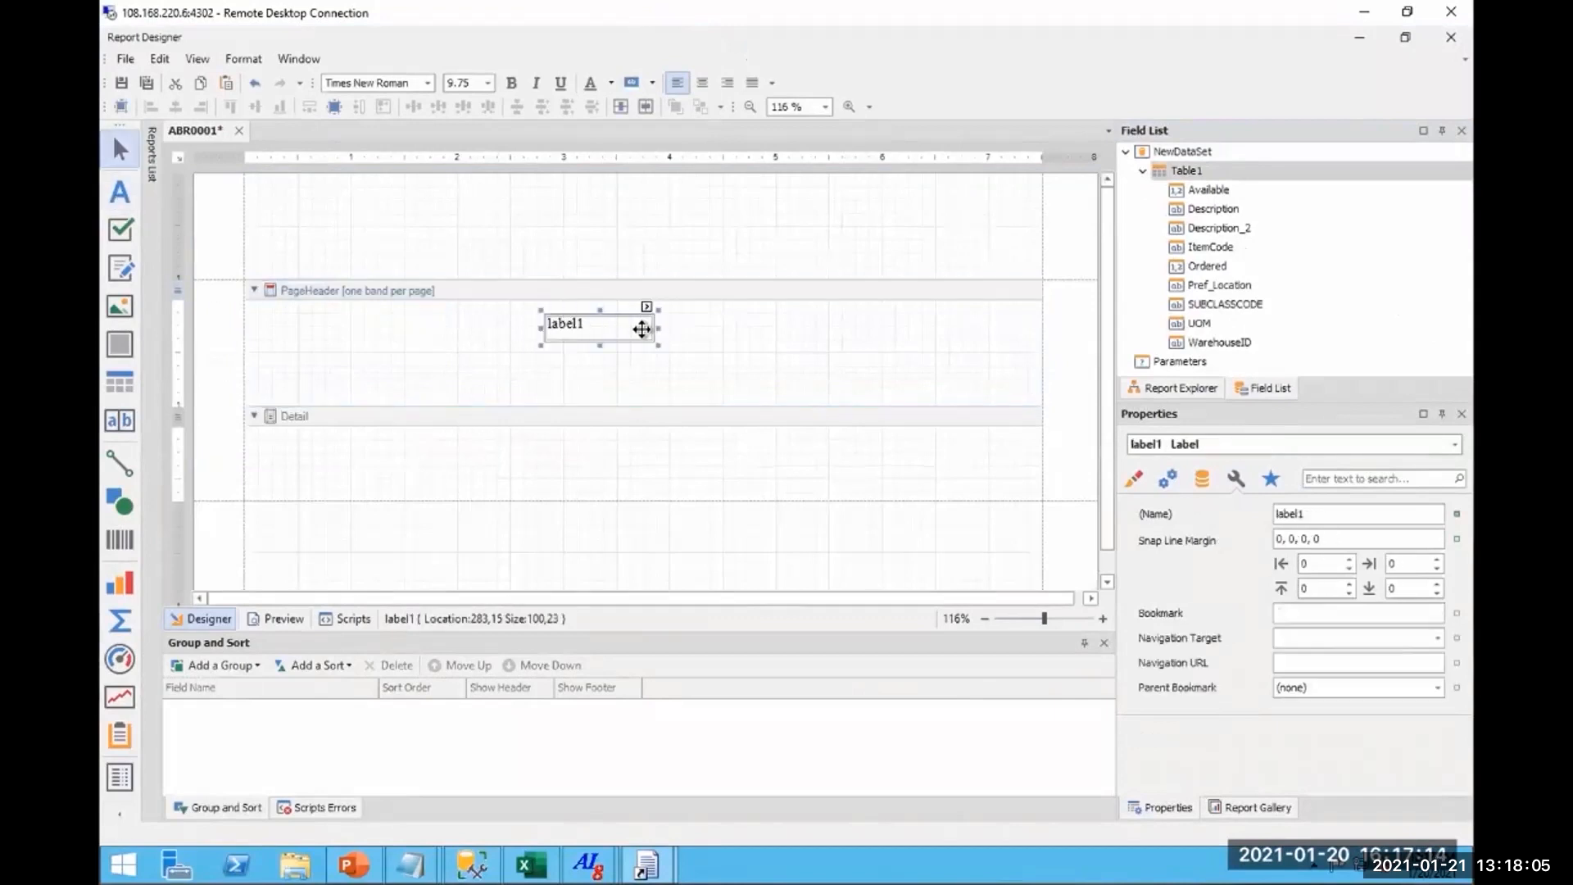
drag(658, 328, 773, 326)
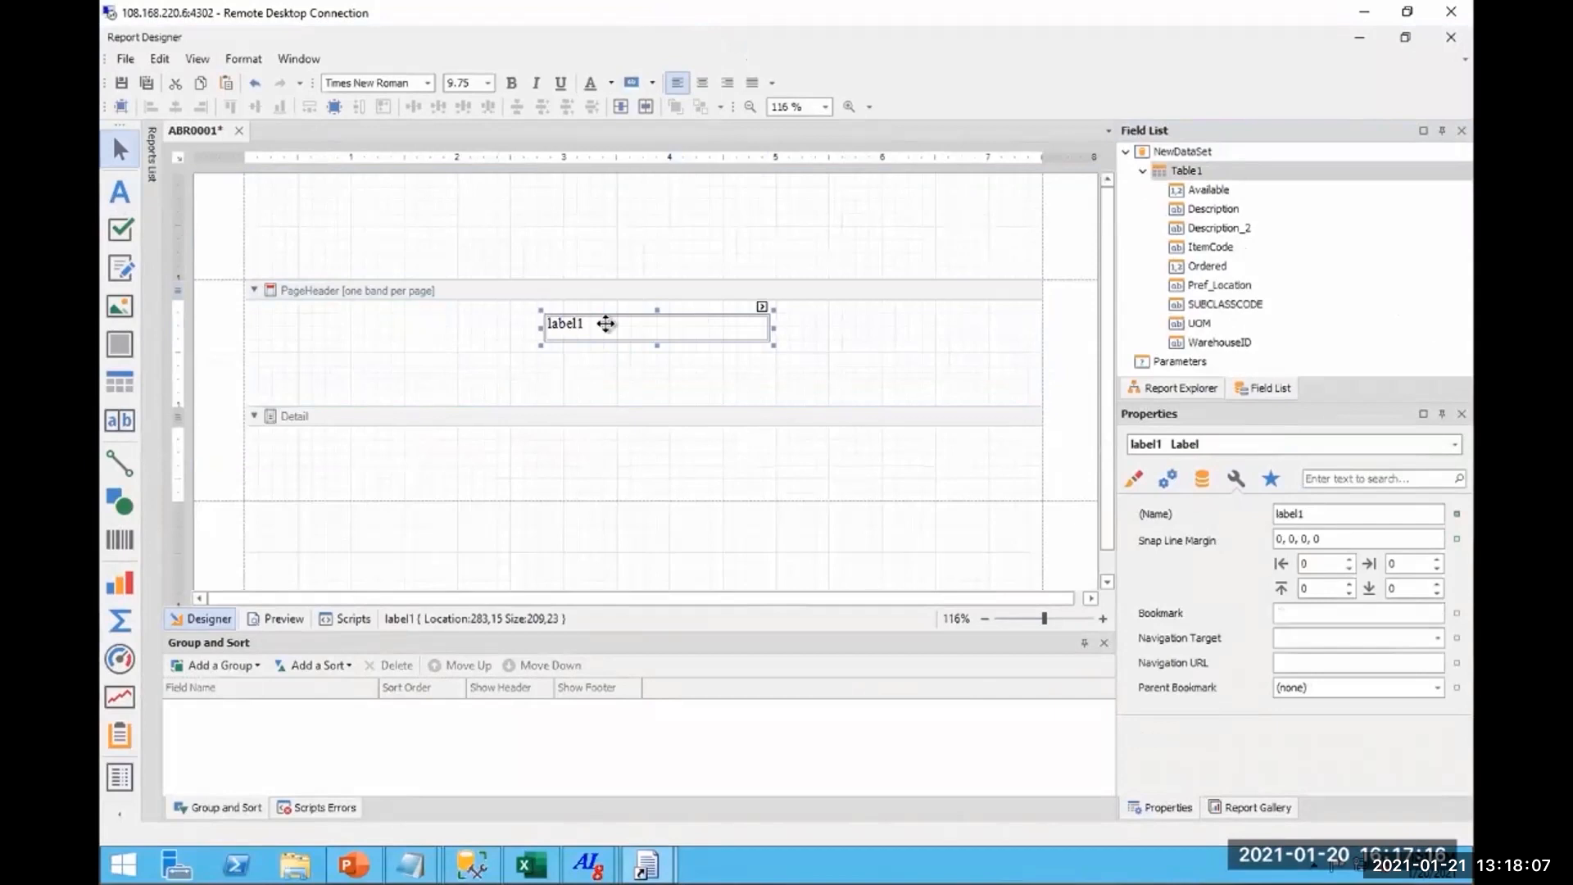
double_click(570, 326)
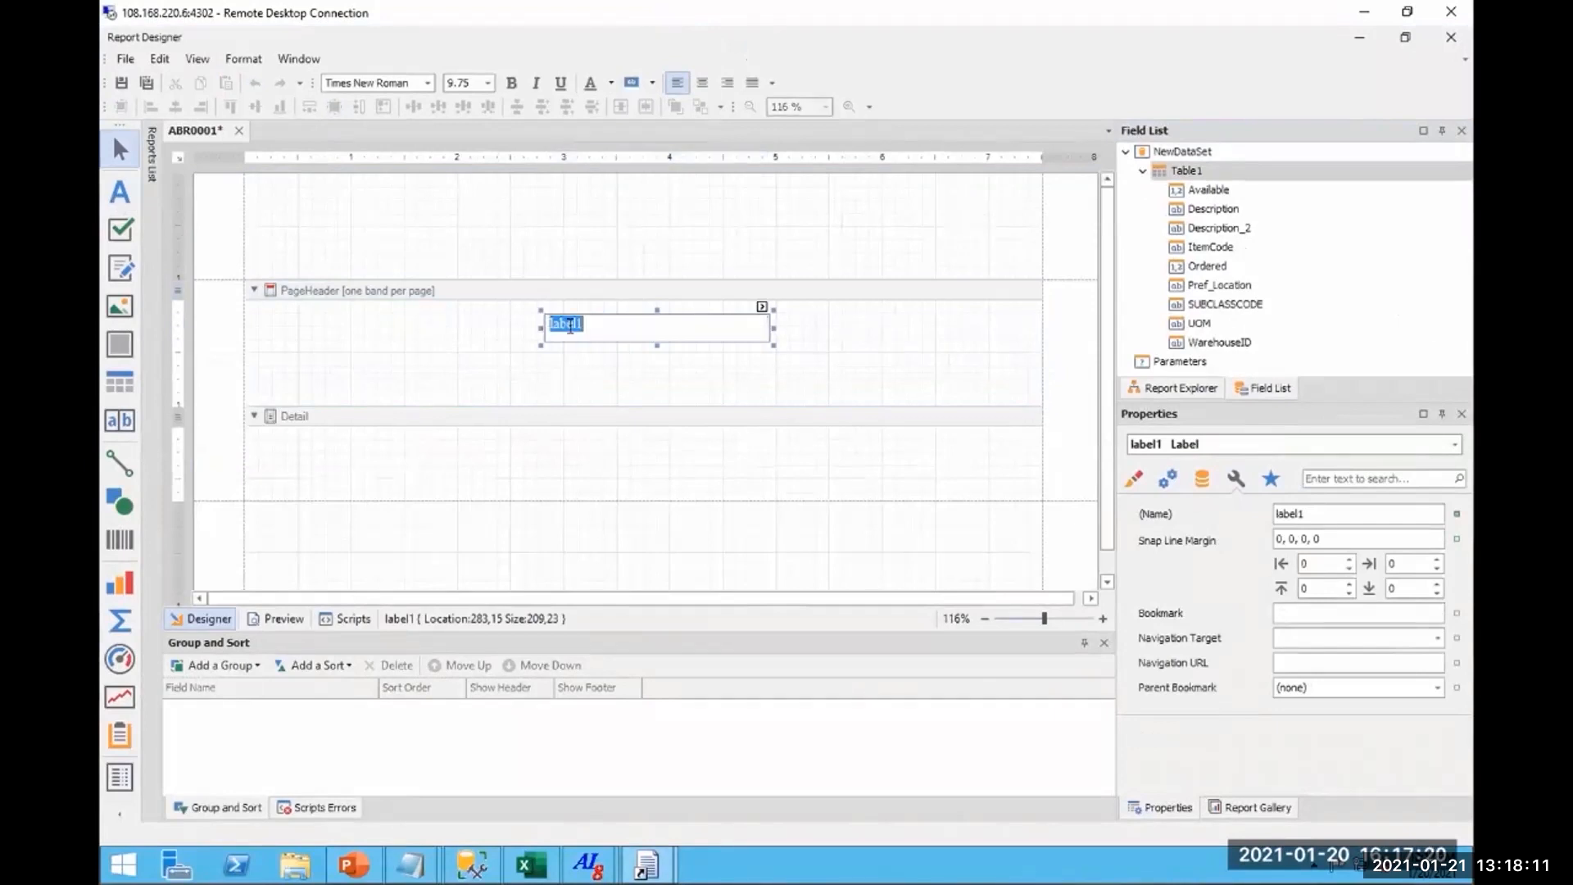
text(Item Code Report)
Format the title label as 18-point bold centered text, enlarge it to about 219 by 31, and move it to the page header's upper edge.
click(487, 82)
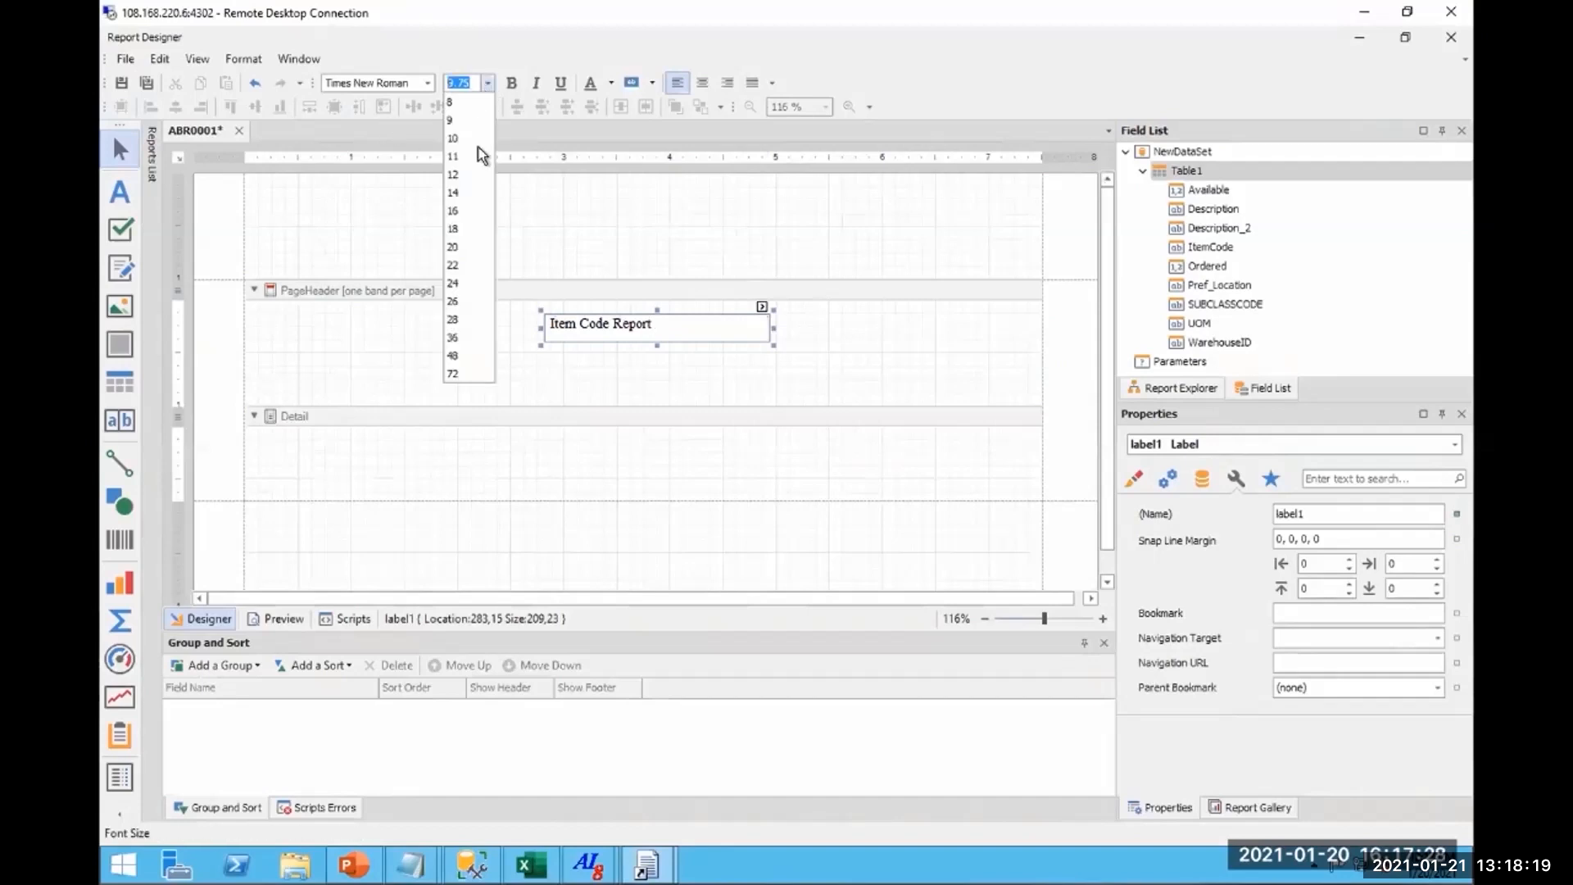
click(480, 229)
click(516, 83)
drag(655, 346, 656, 353)
drag(771, 331, 782, 332)
click(702, 83)
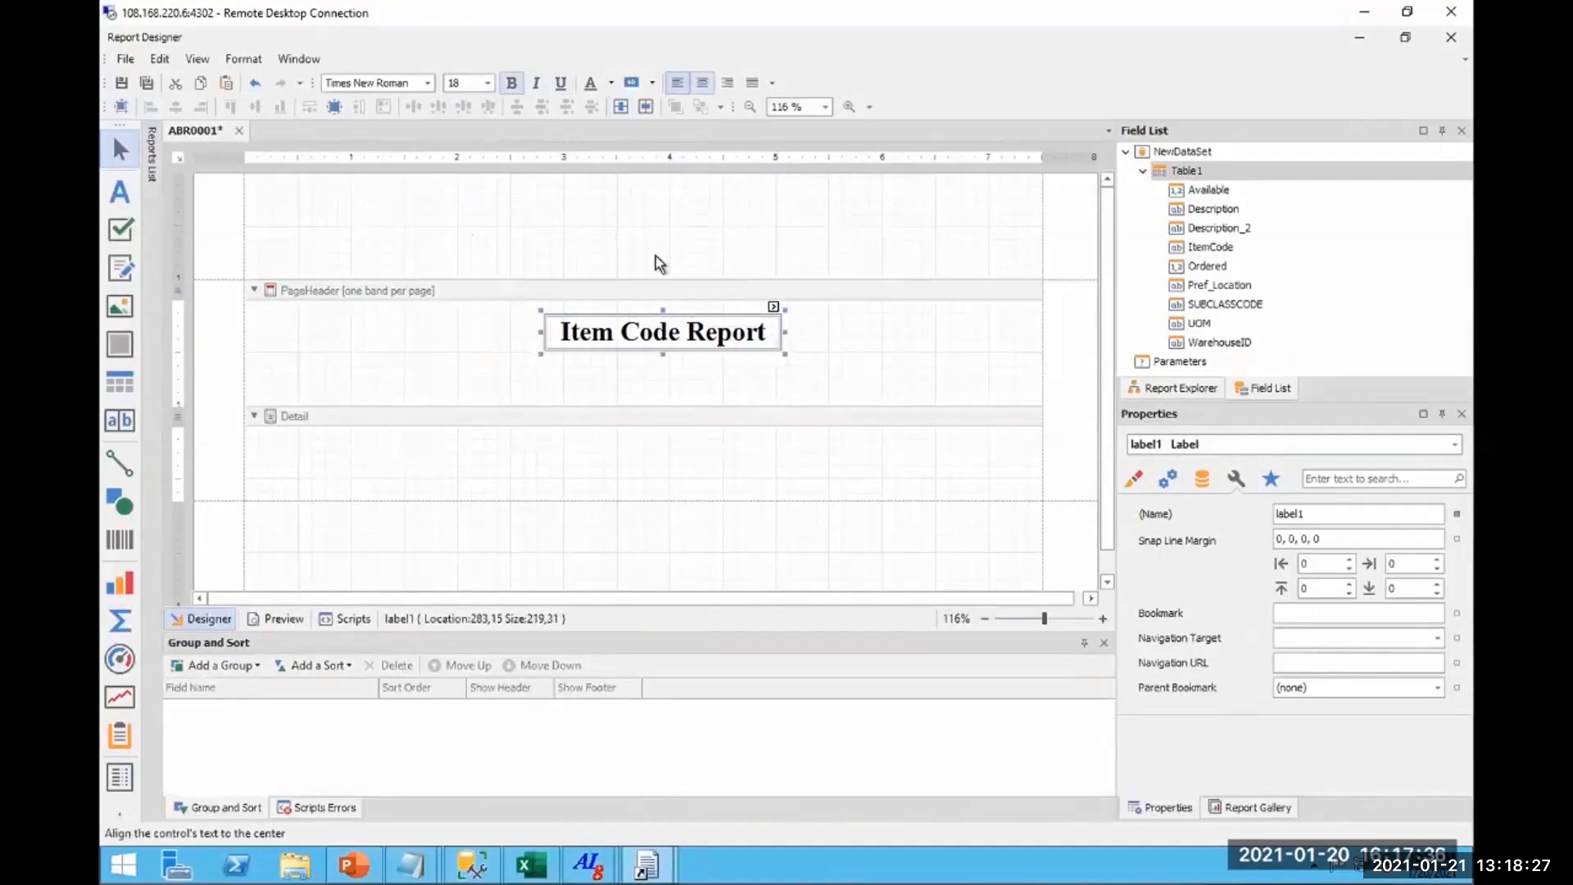
drag(628, 316, 623, 295)
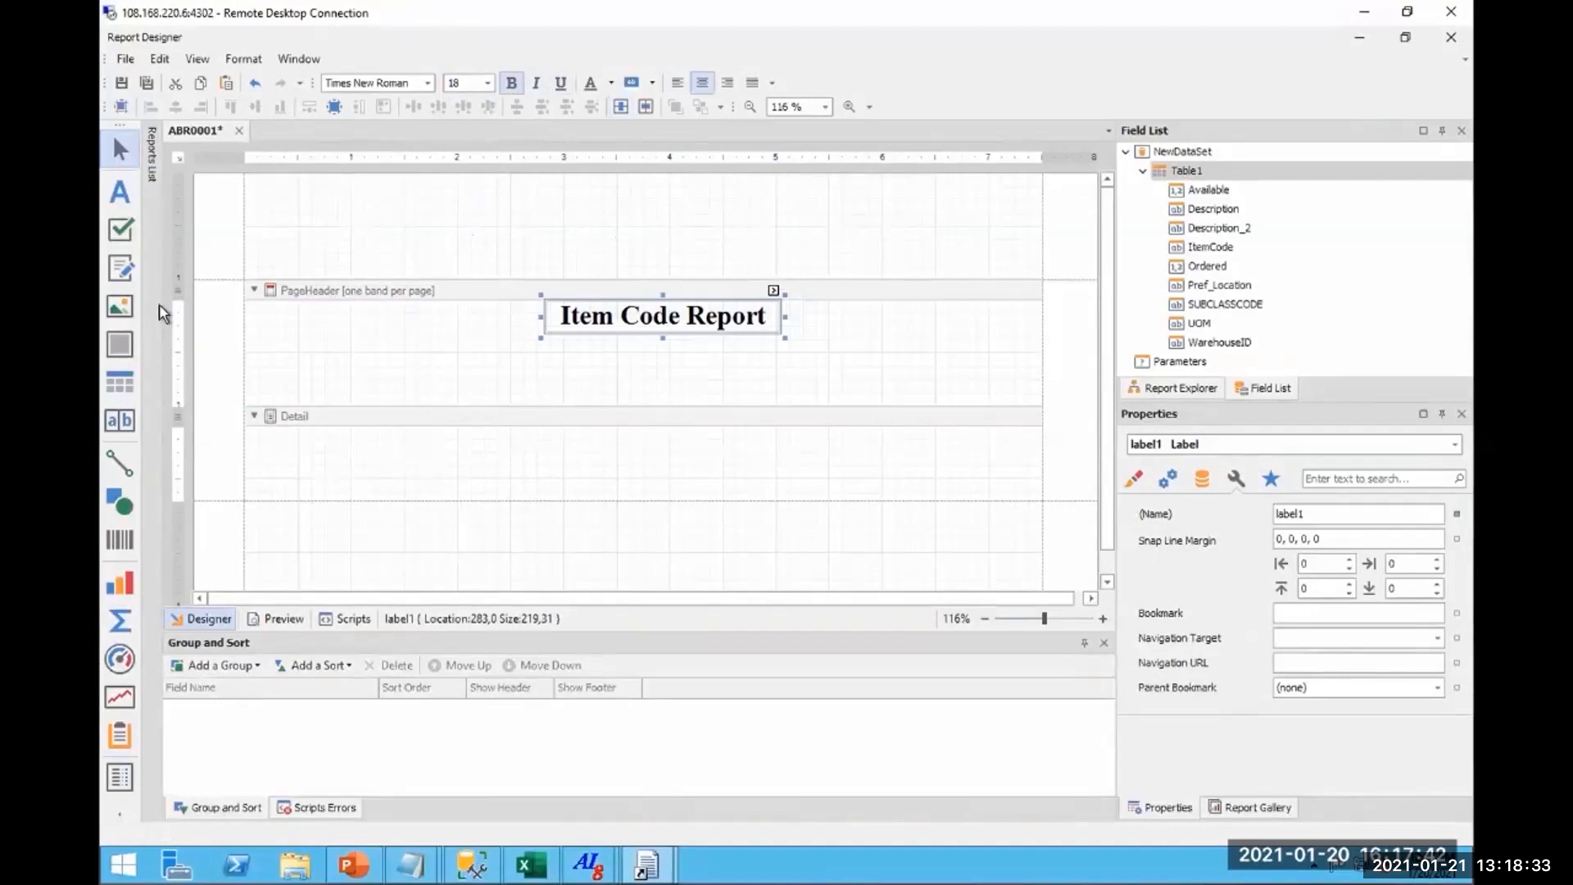
Place a Page Info control in the page header just to the right of the Item Code Report title.
click(121, 814)
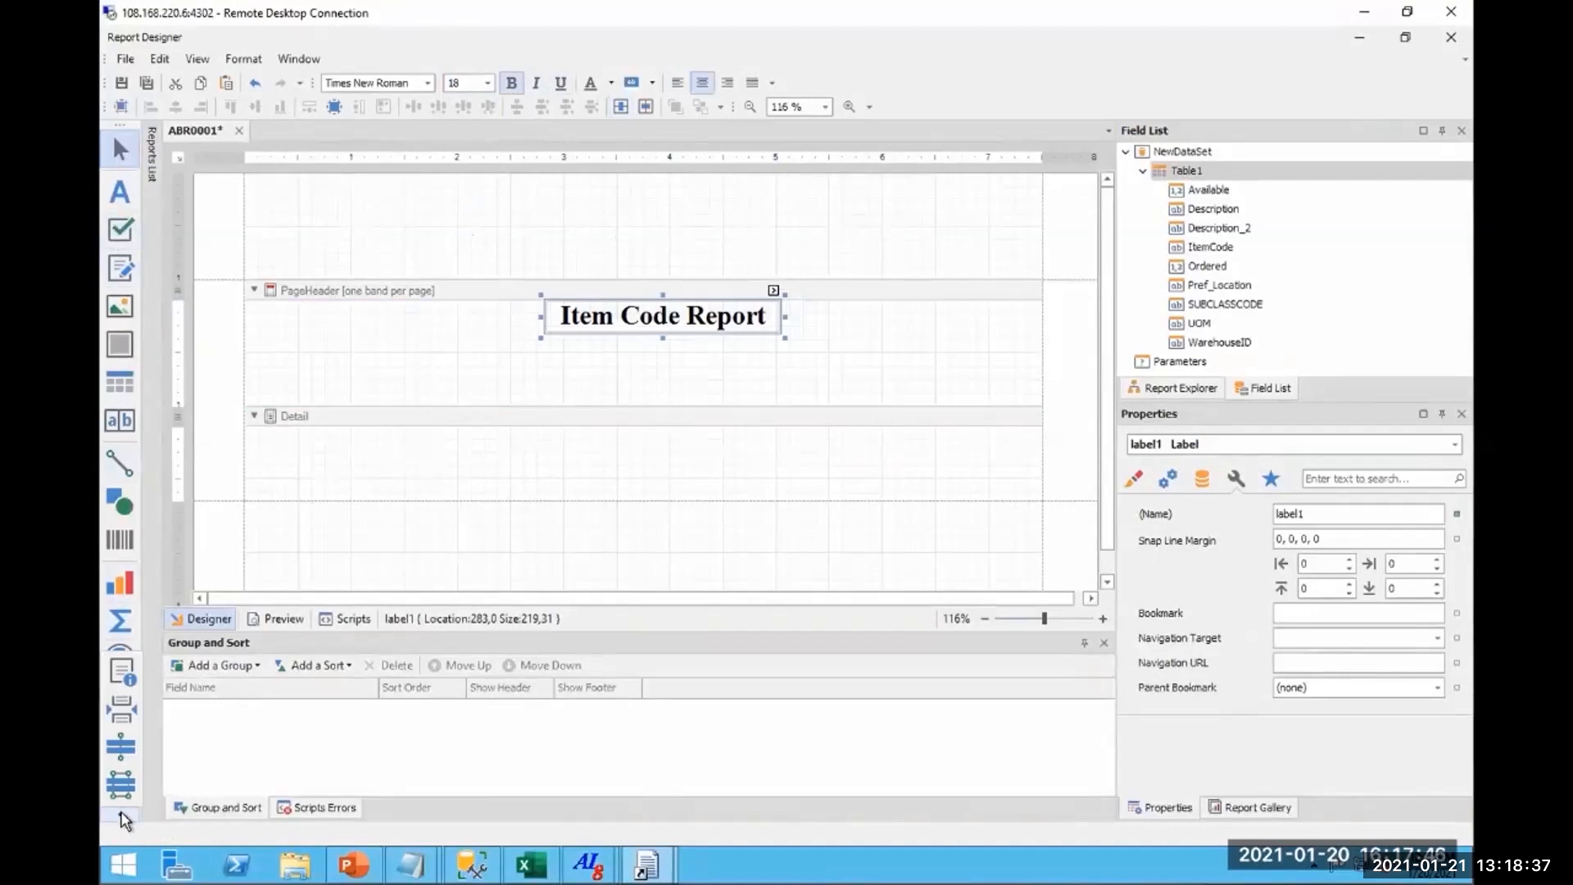
click(121, 673)
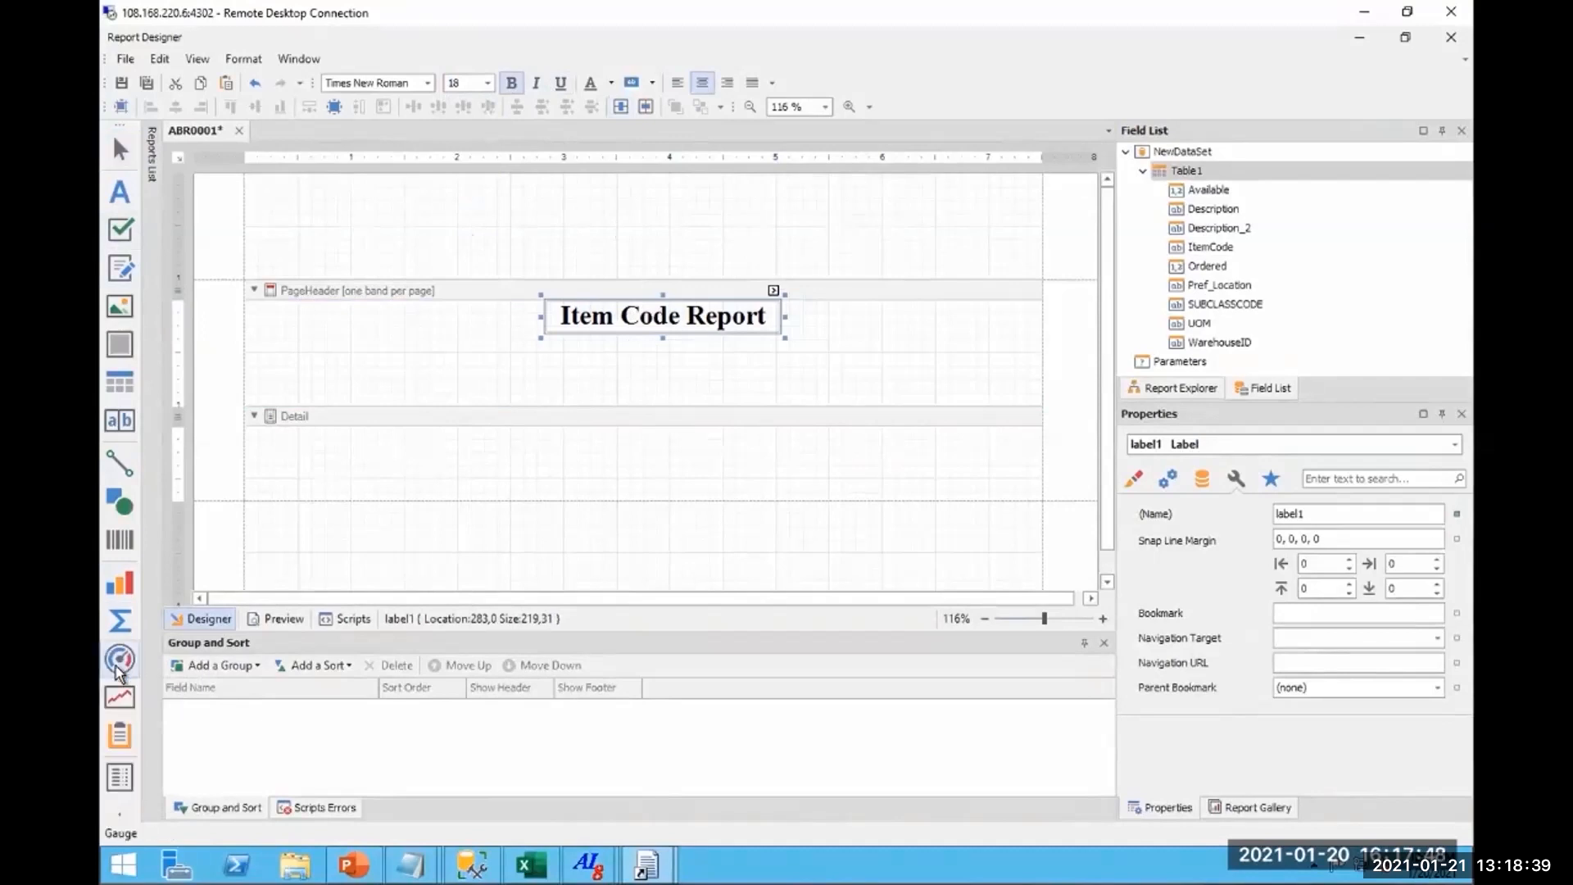
click(855, 315)
drag(856, 316, 821, 314)
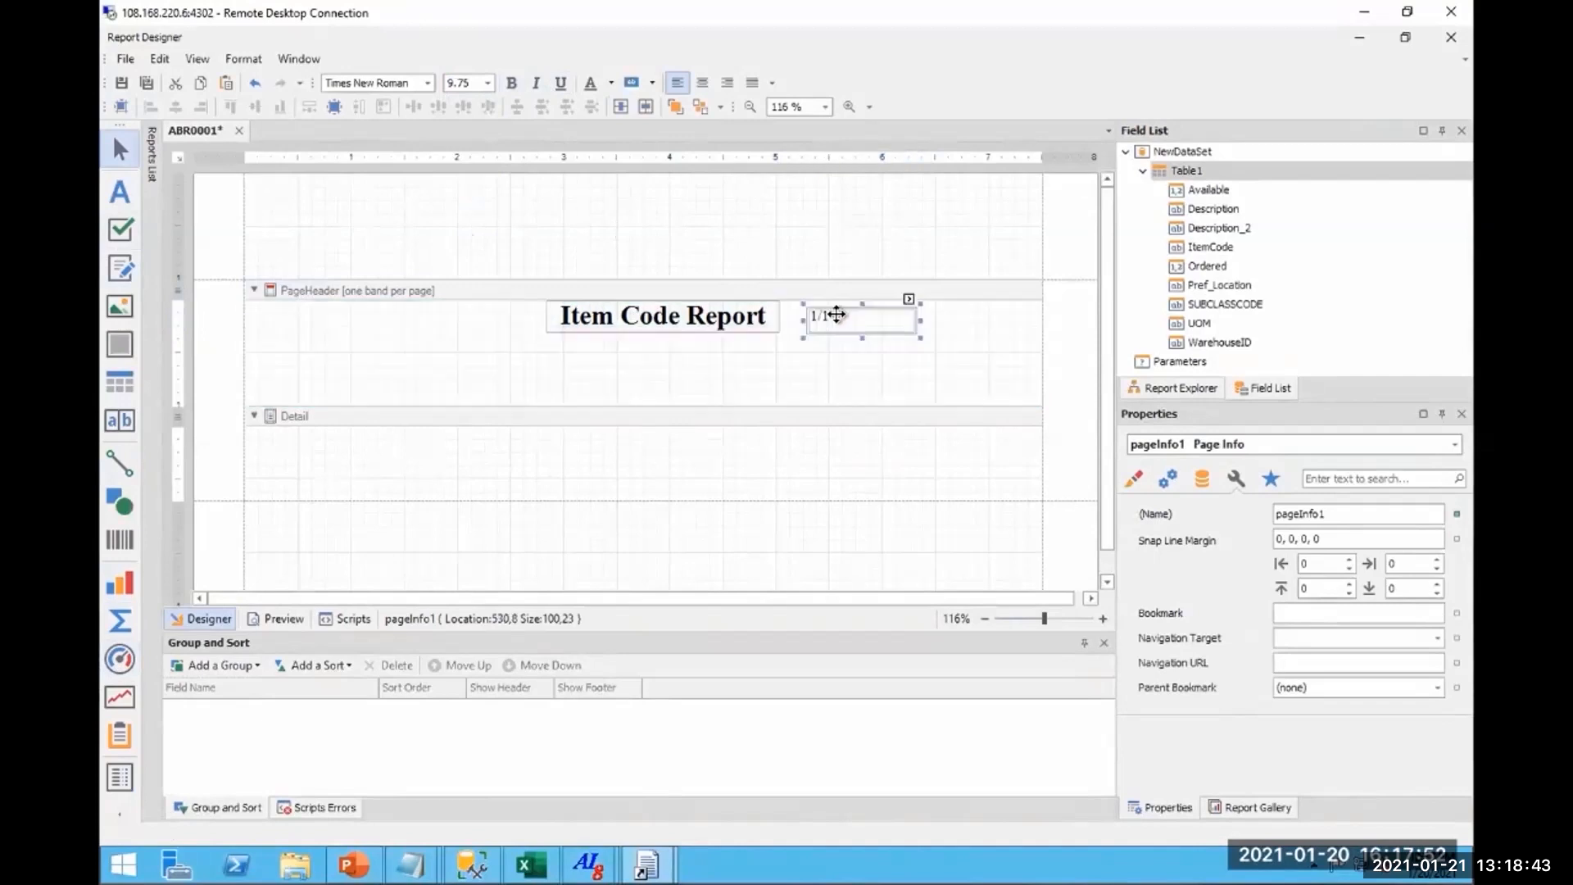
Add the prefix "Page: " to the text format string of the page number control.
click(909, 300)
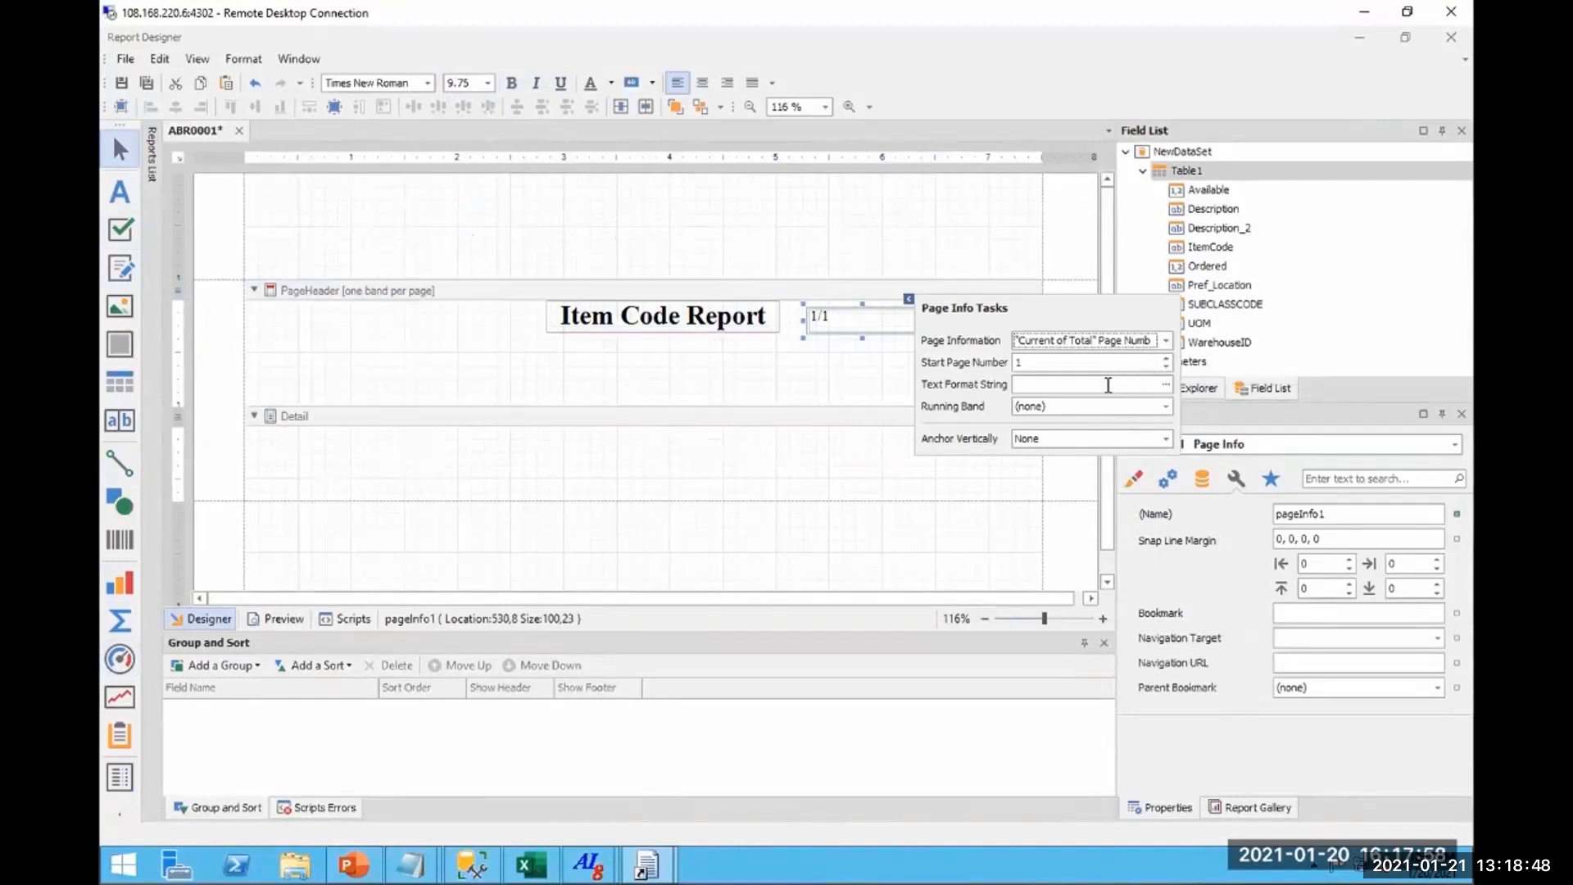
click(1165, 384)
click(768, 436)
text(Page:)
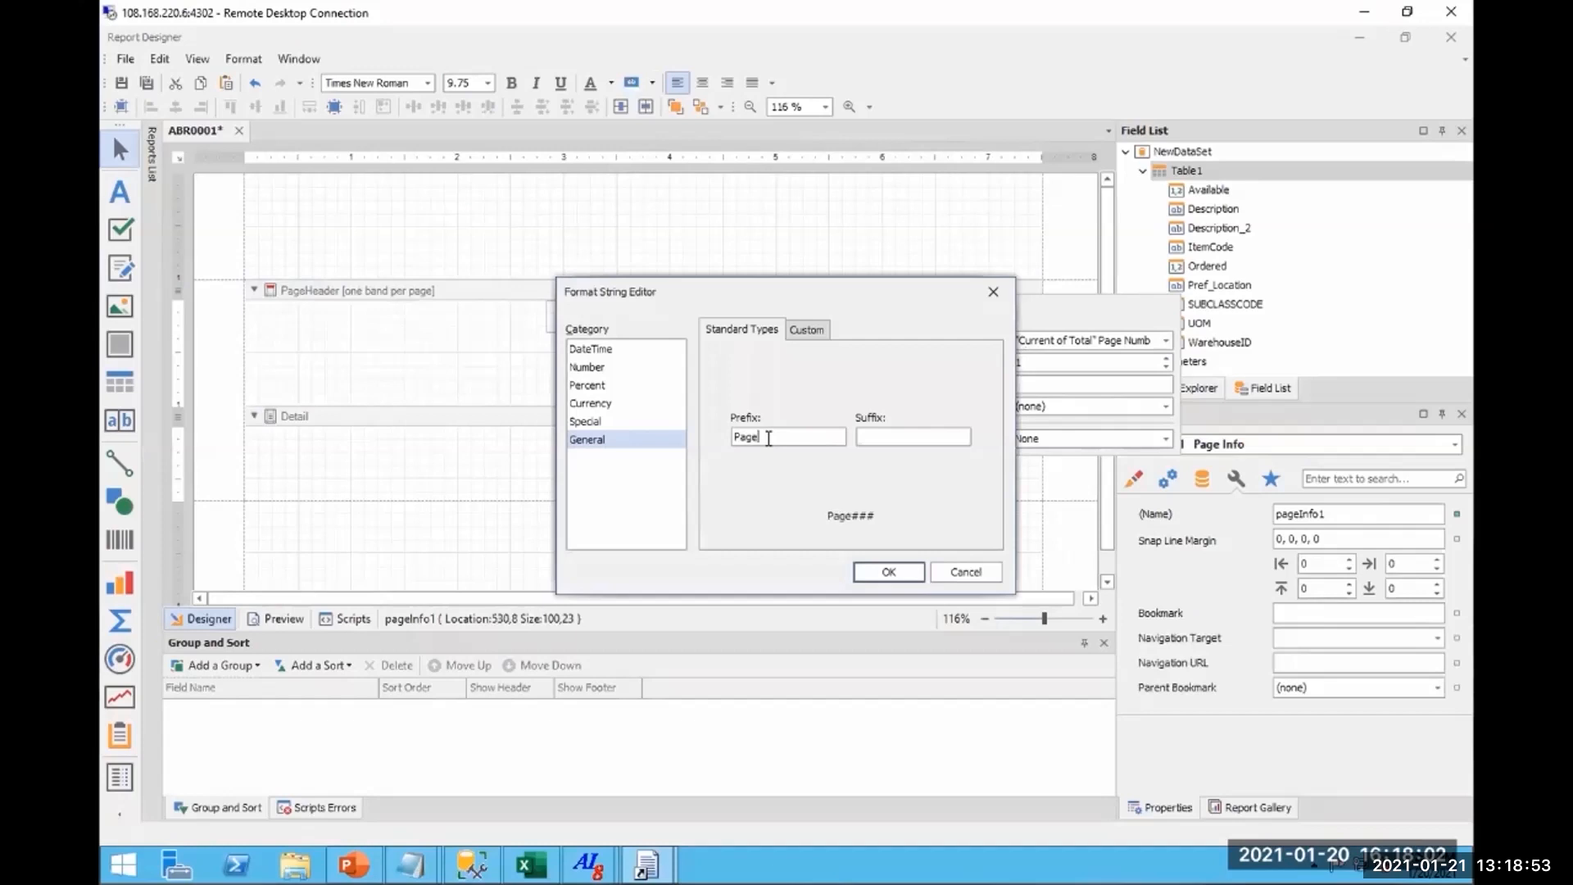
click(892, 572)
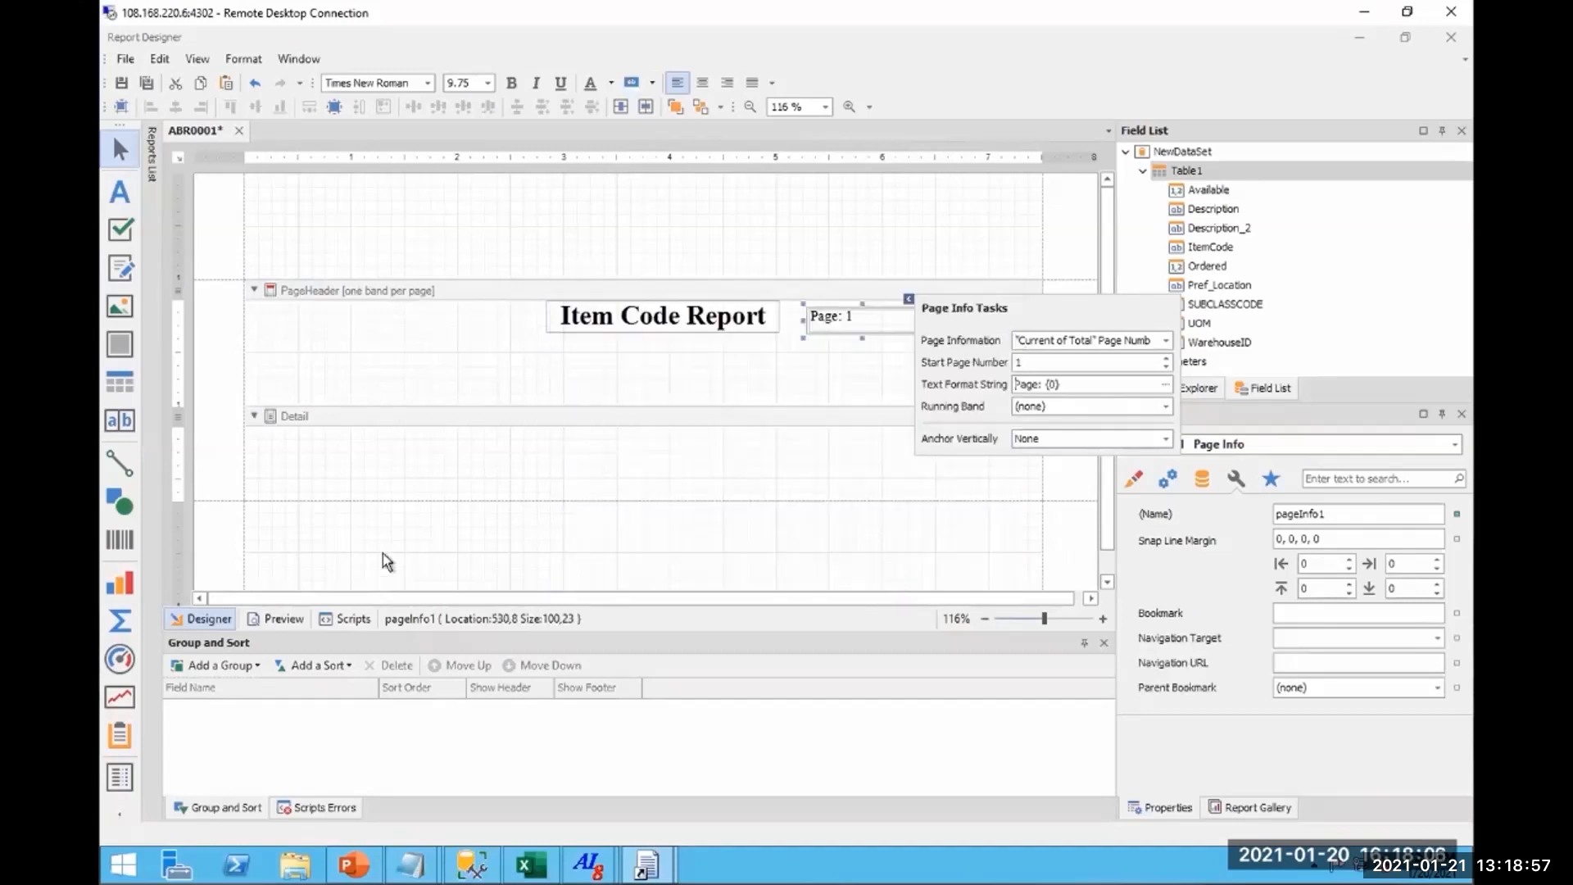
Place a second Page Info control about 141 by 23 just below the report title and set its page information to Current Date and Time.
click(120, 813)
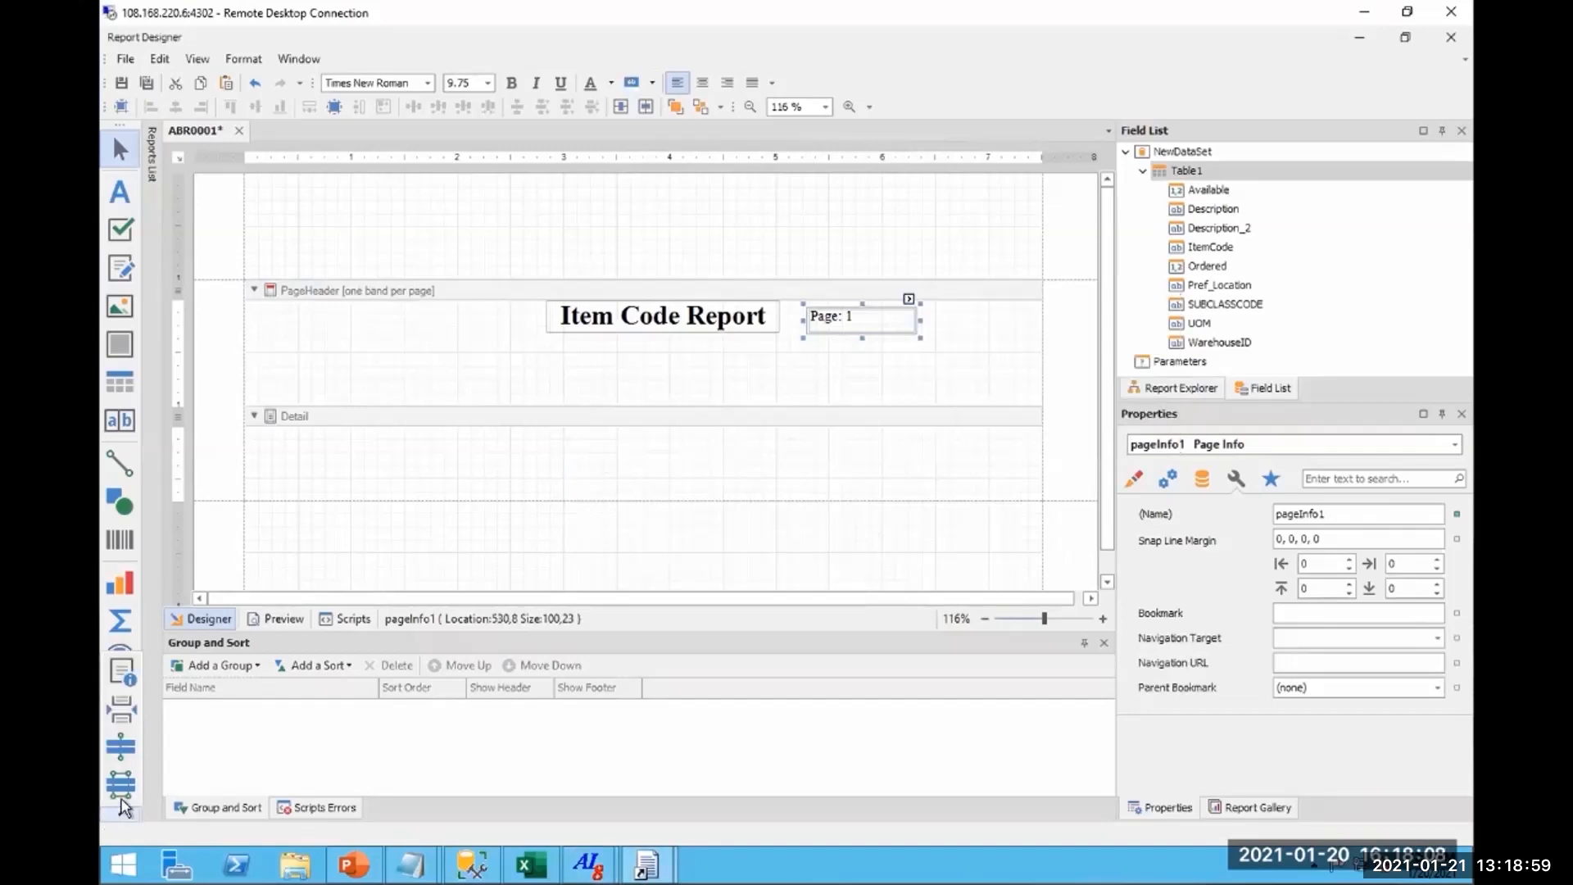
click(635, 345)
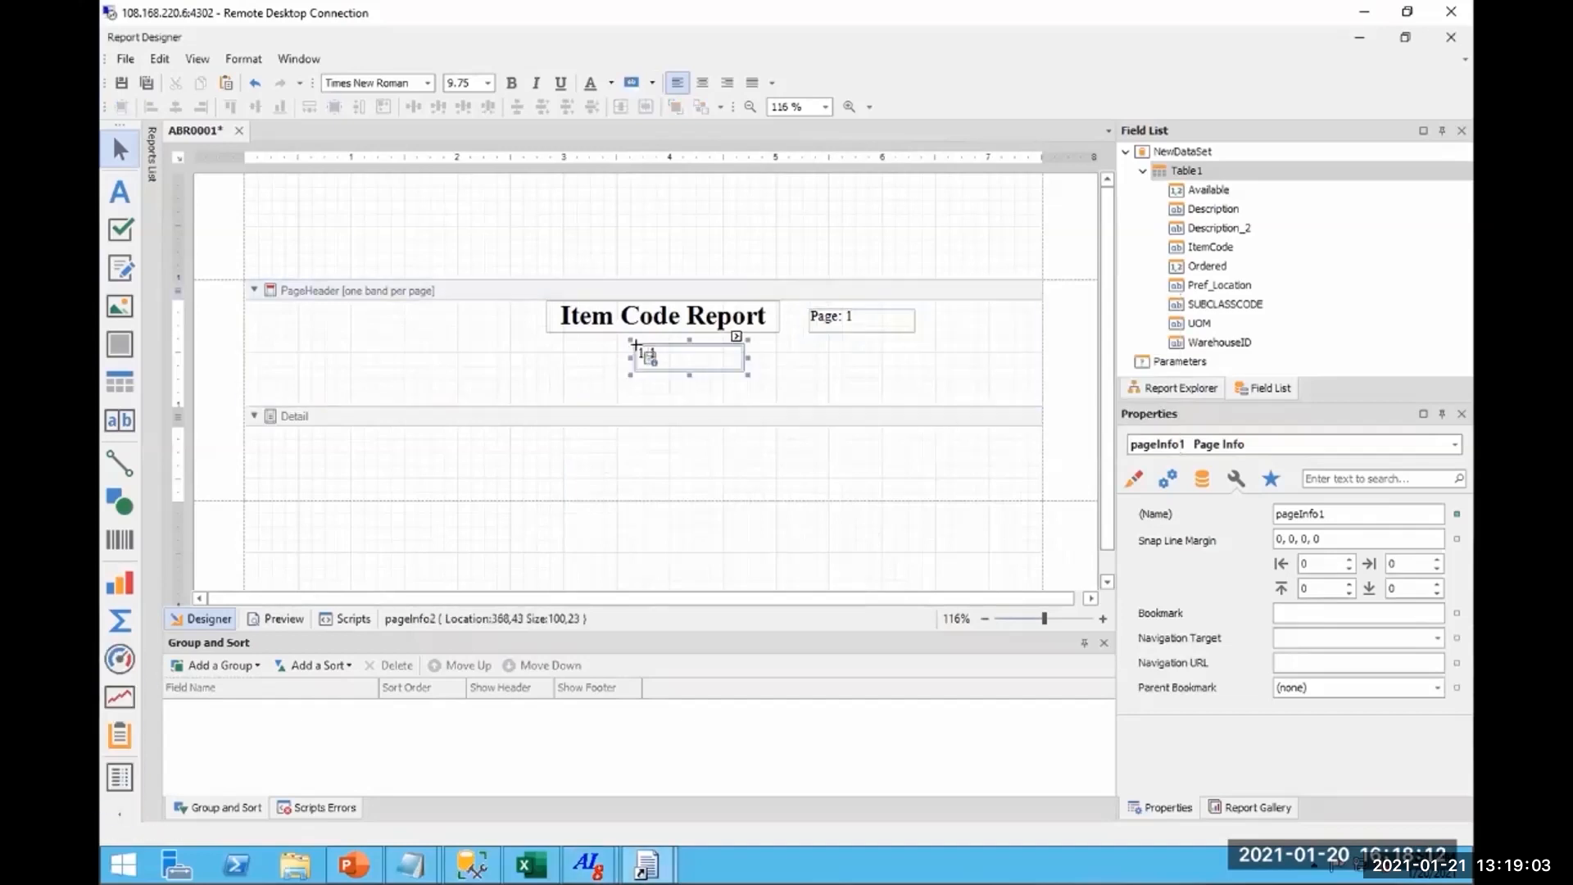
drag(656, 349, 580, 344)
drag(727, 353, 740, 349)
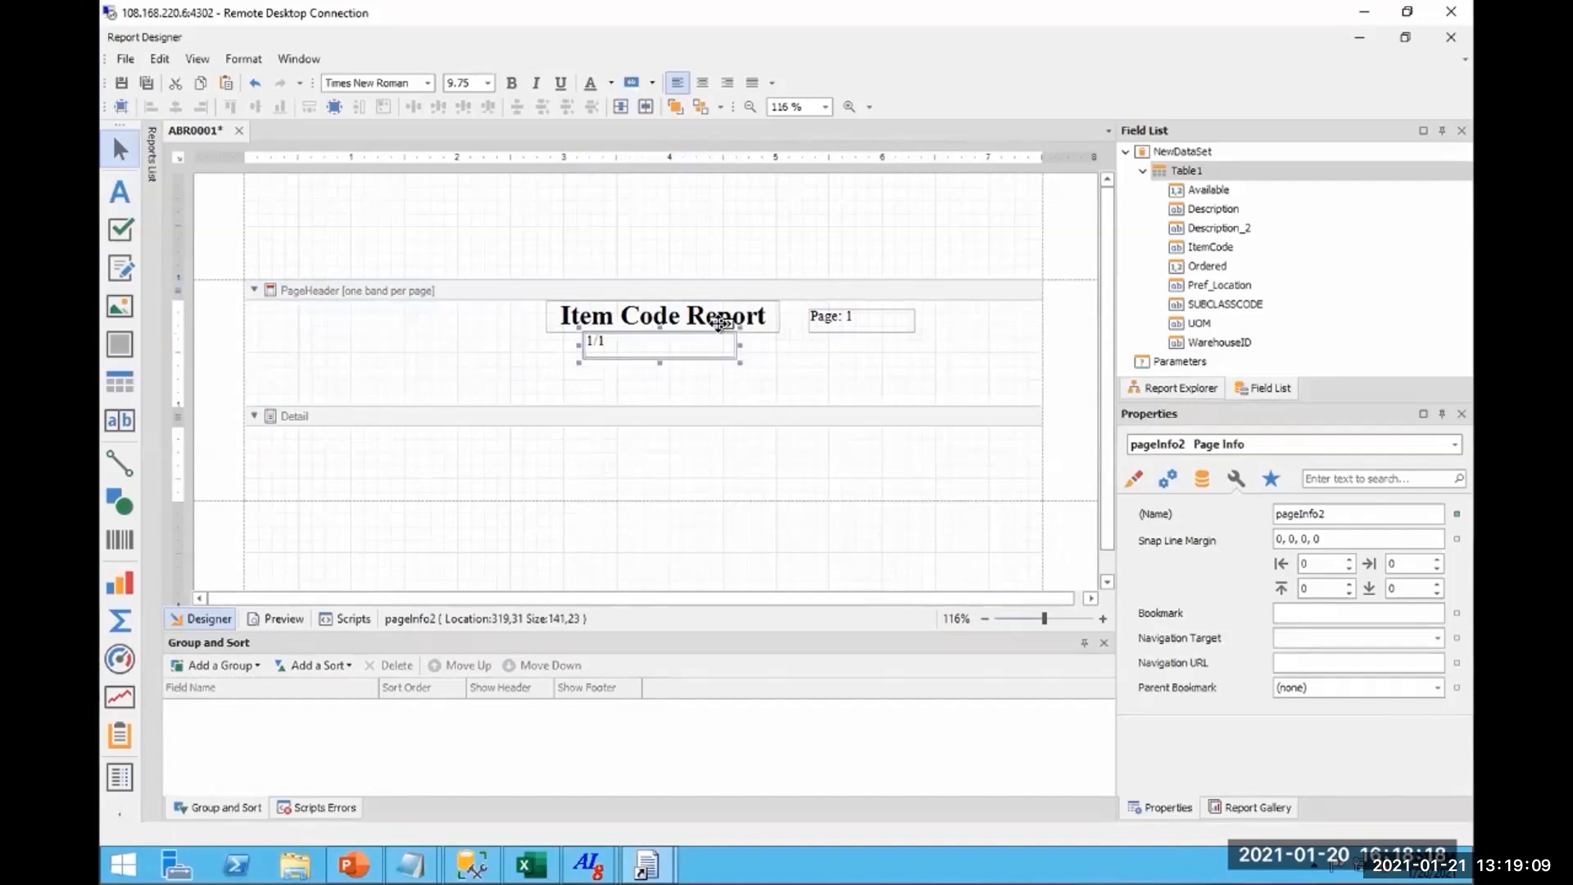
click(728, 323)
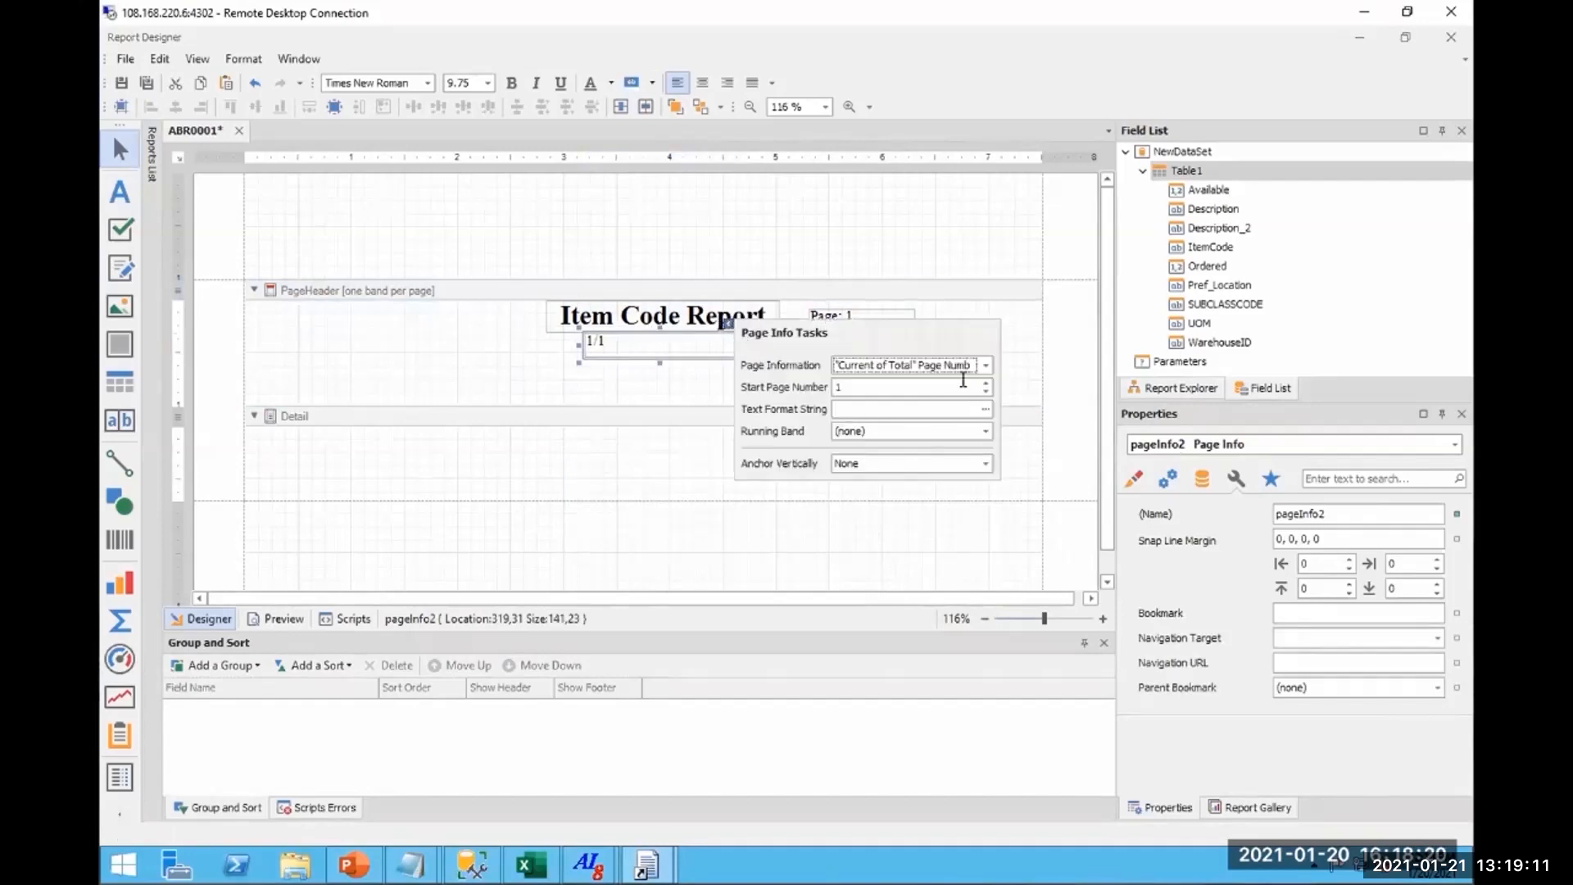
click(986, 367)
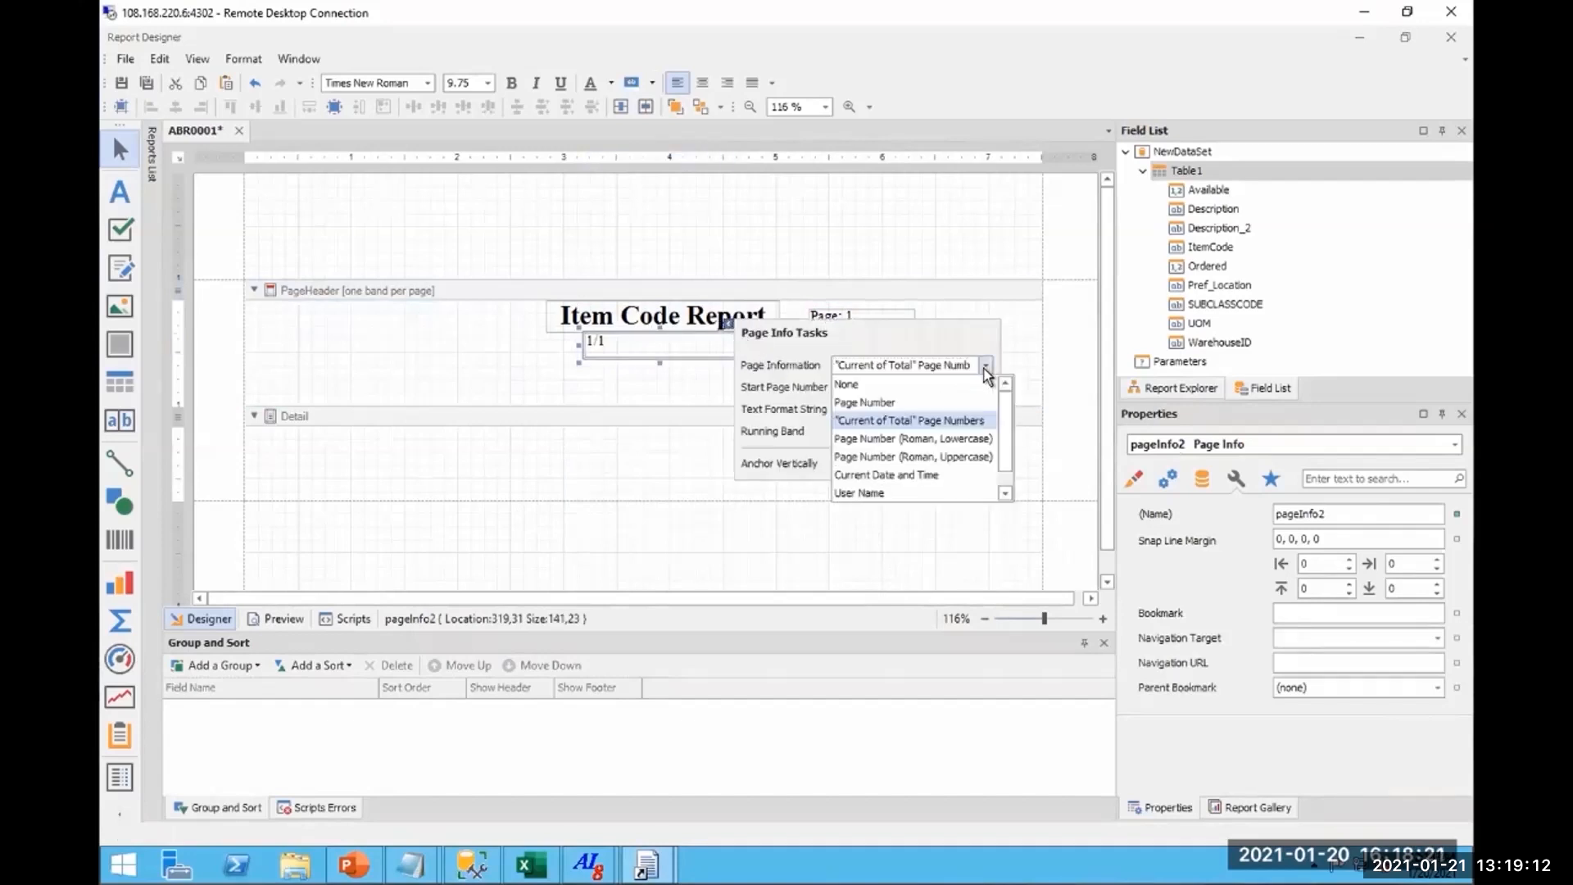
click(913, 474)
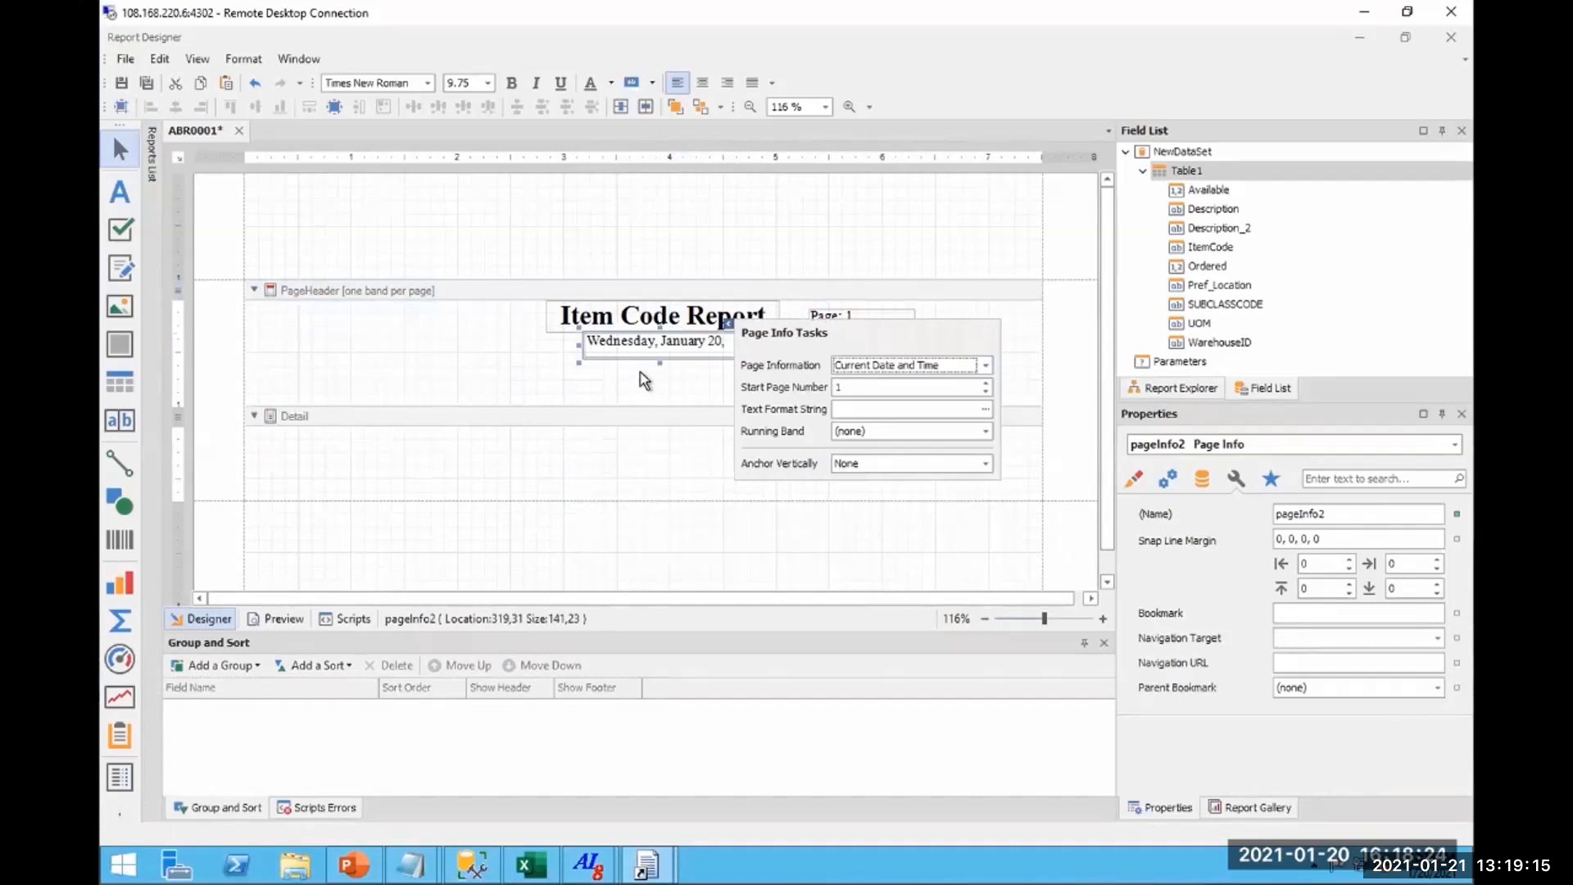
Center the date text and widen its control to about 172 by 23 beneath the title.
click(635, 349)
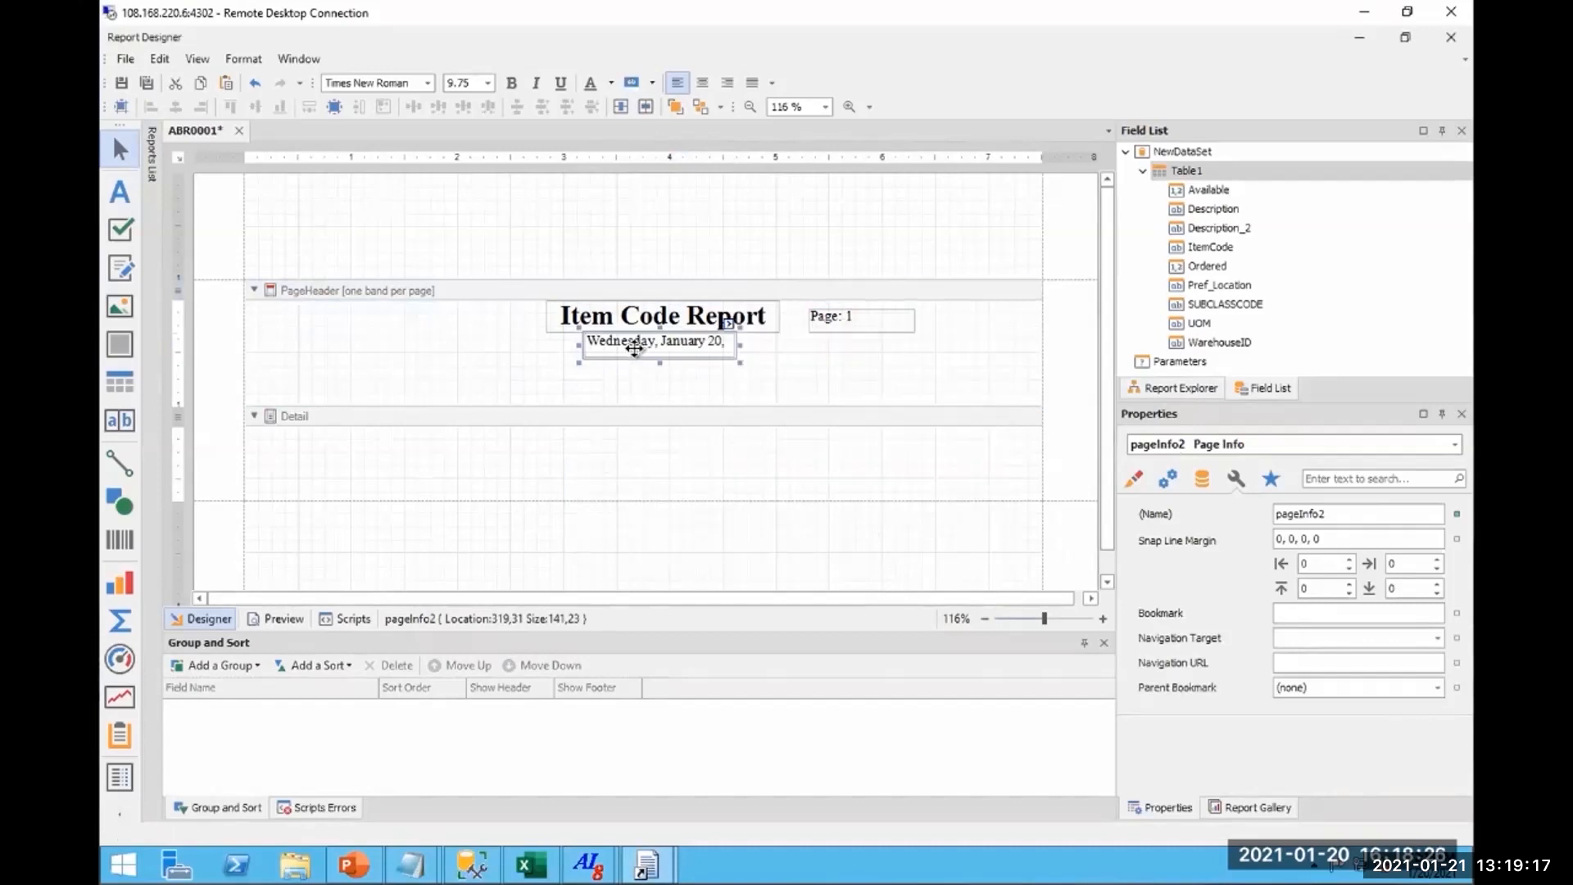
click(702, 82)
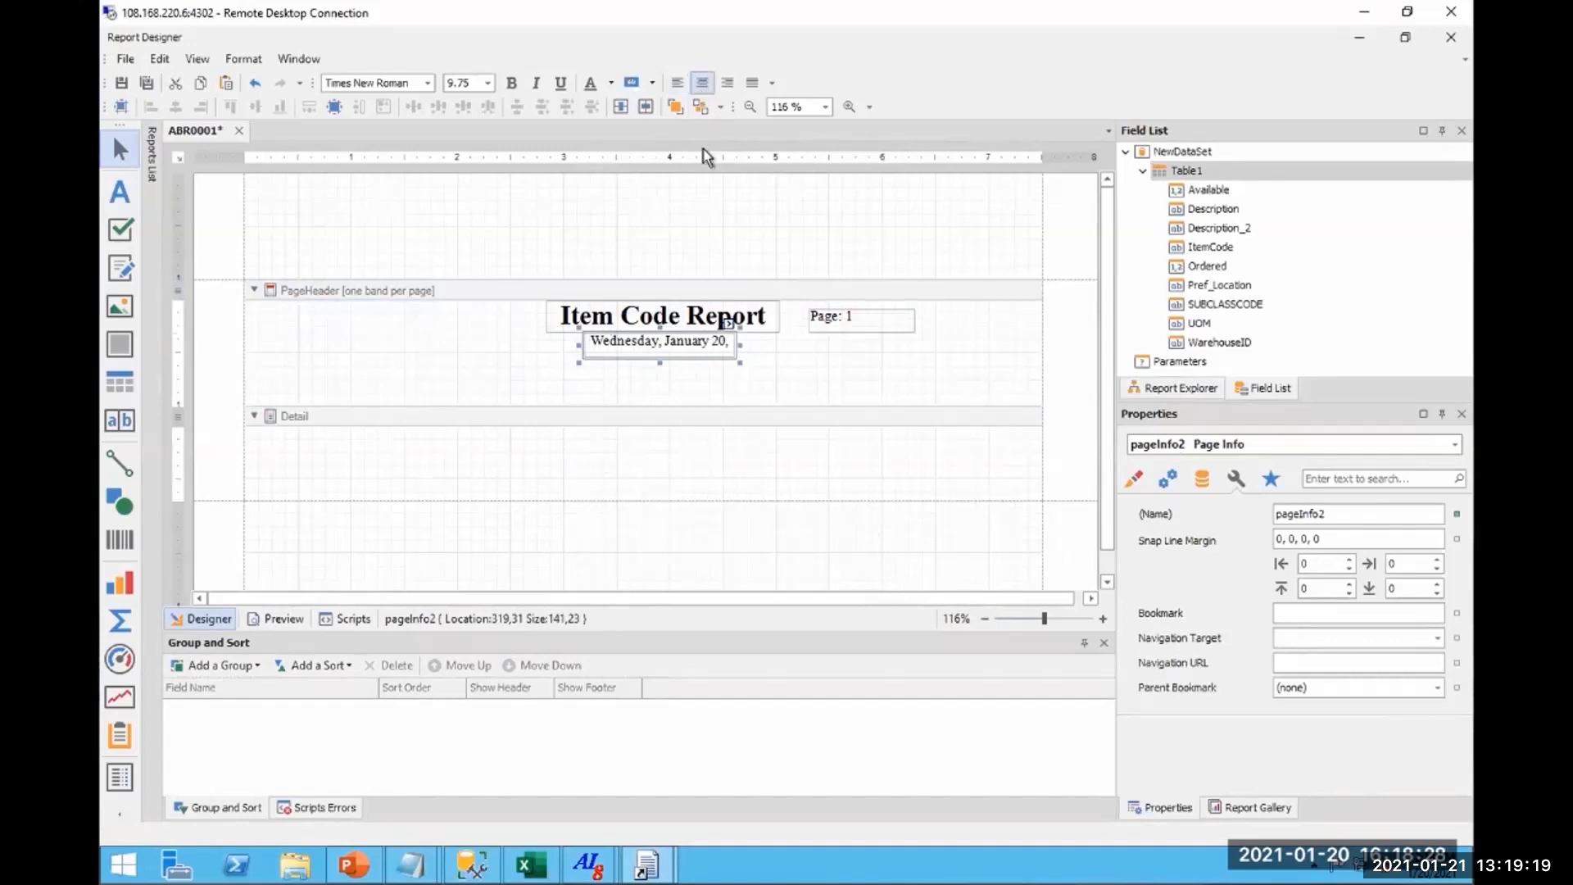
drag(740, 347, 752, 346)
drag(577, 345, 587, 350)
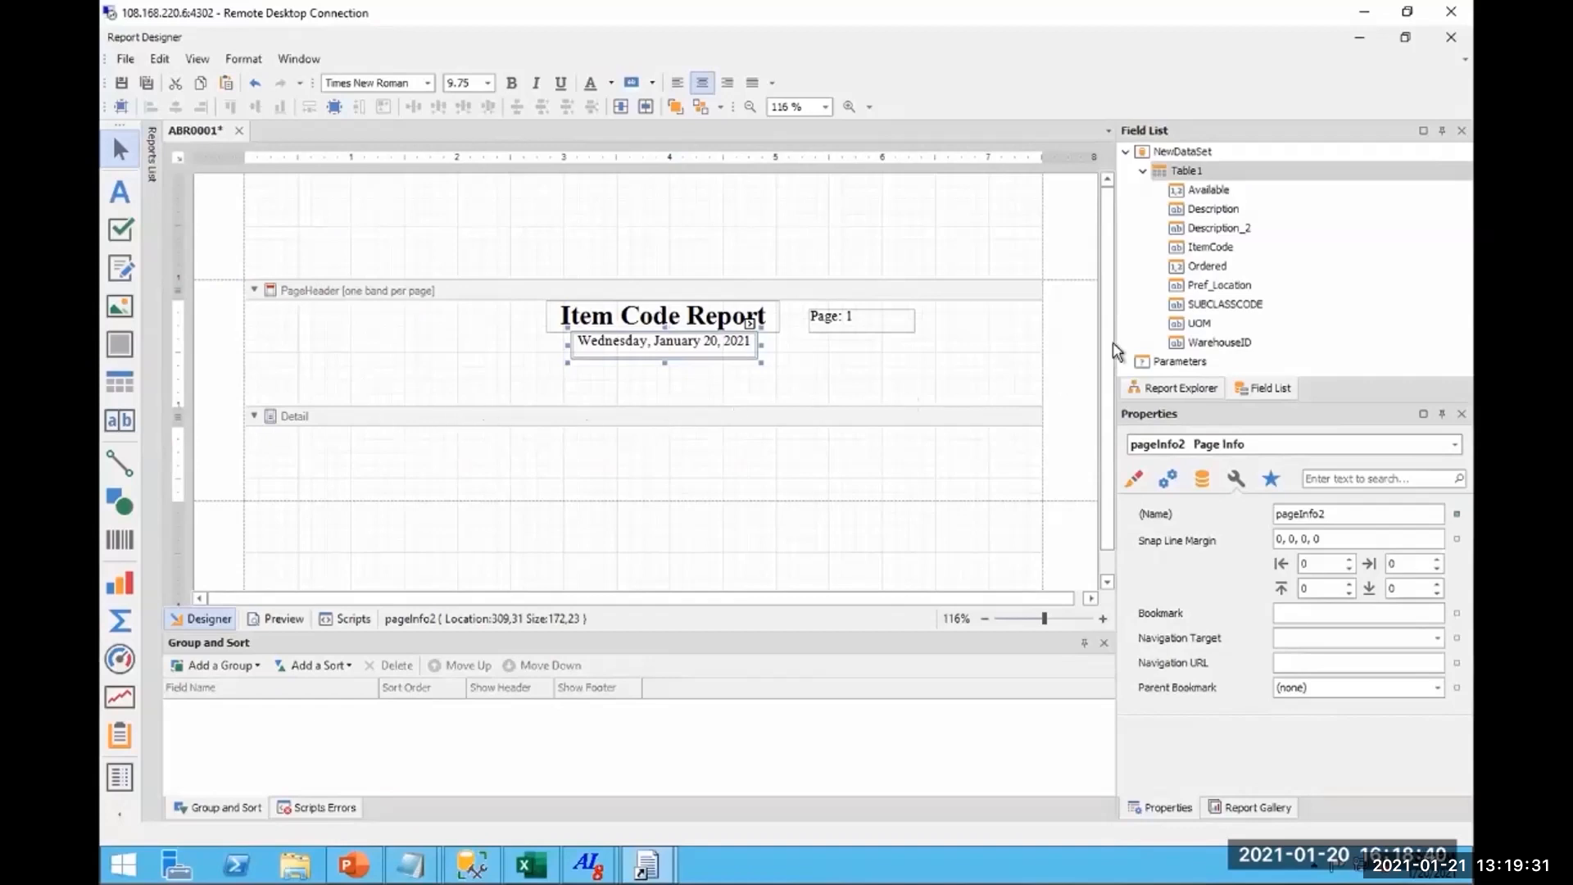
Place bold column headings for ItemCode, Description, Available, Ordered, UOM and Pref_Location in the page header and their data fields in the Detail band.
click(1205, 250)
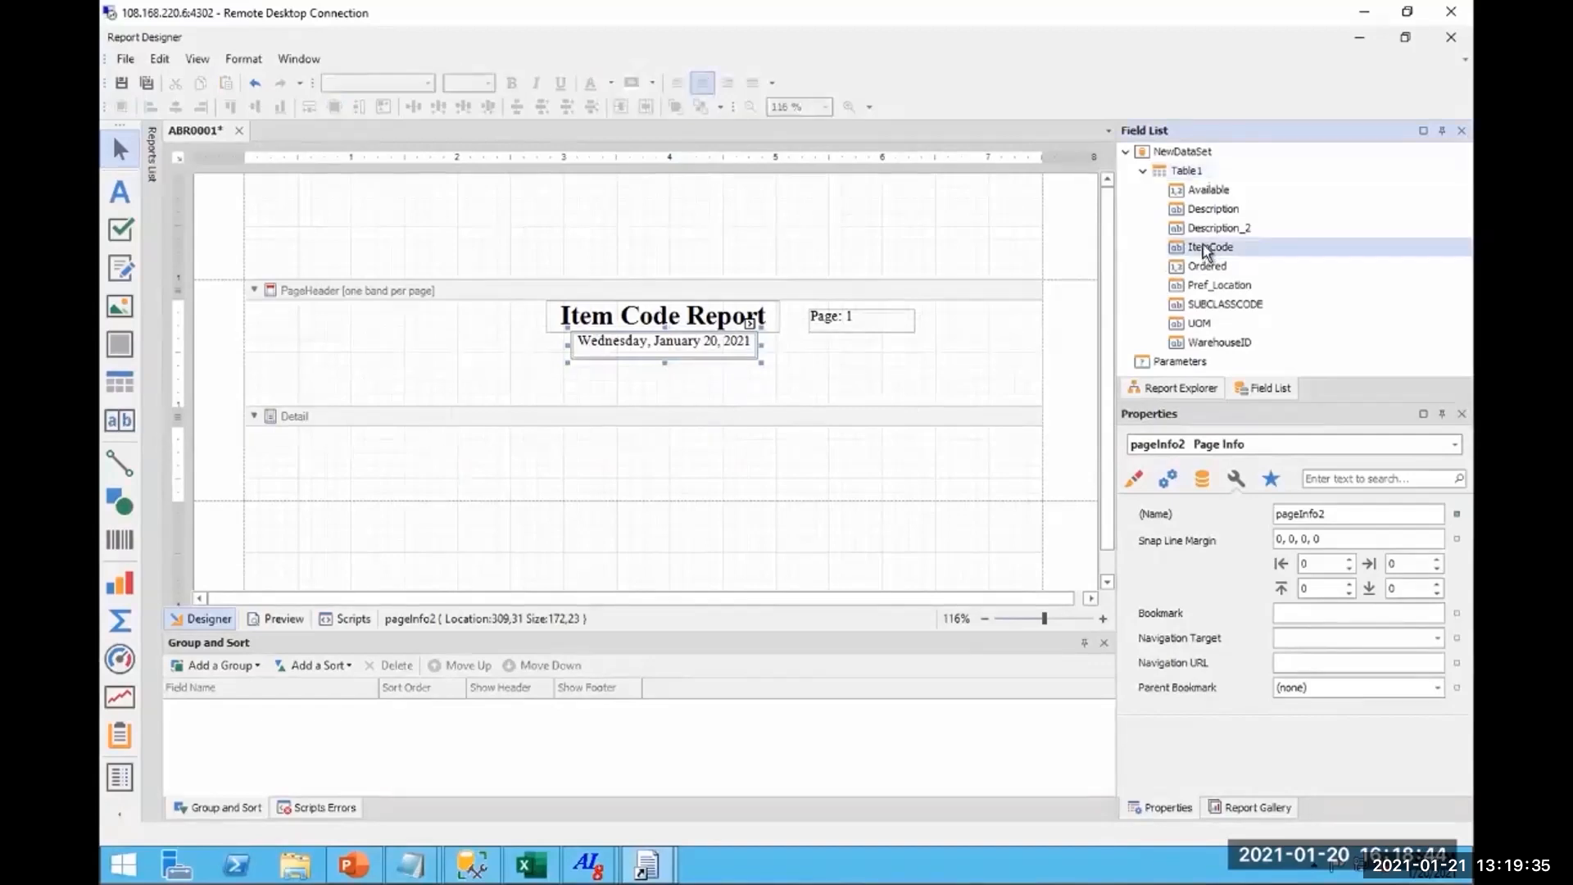
ctrl+click(1205, 253)
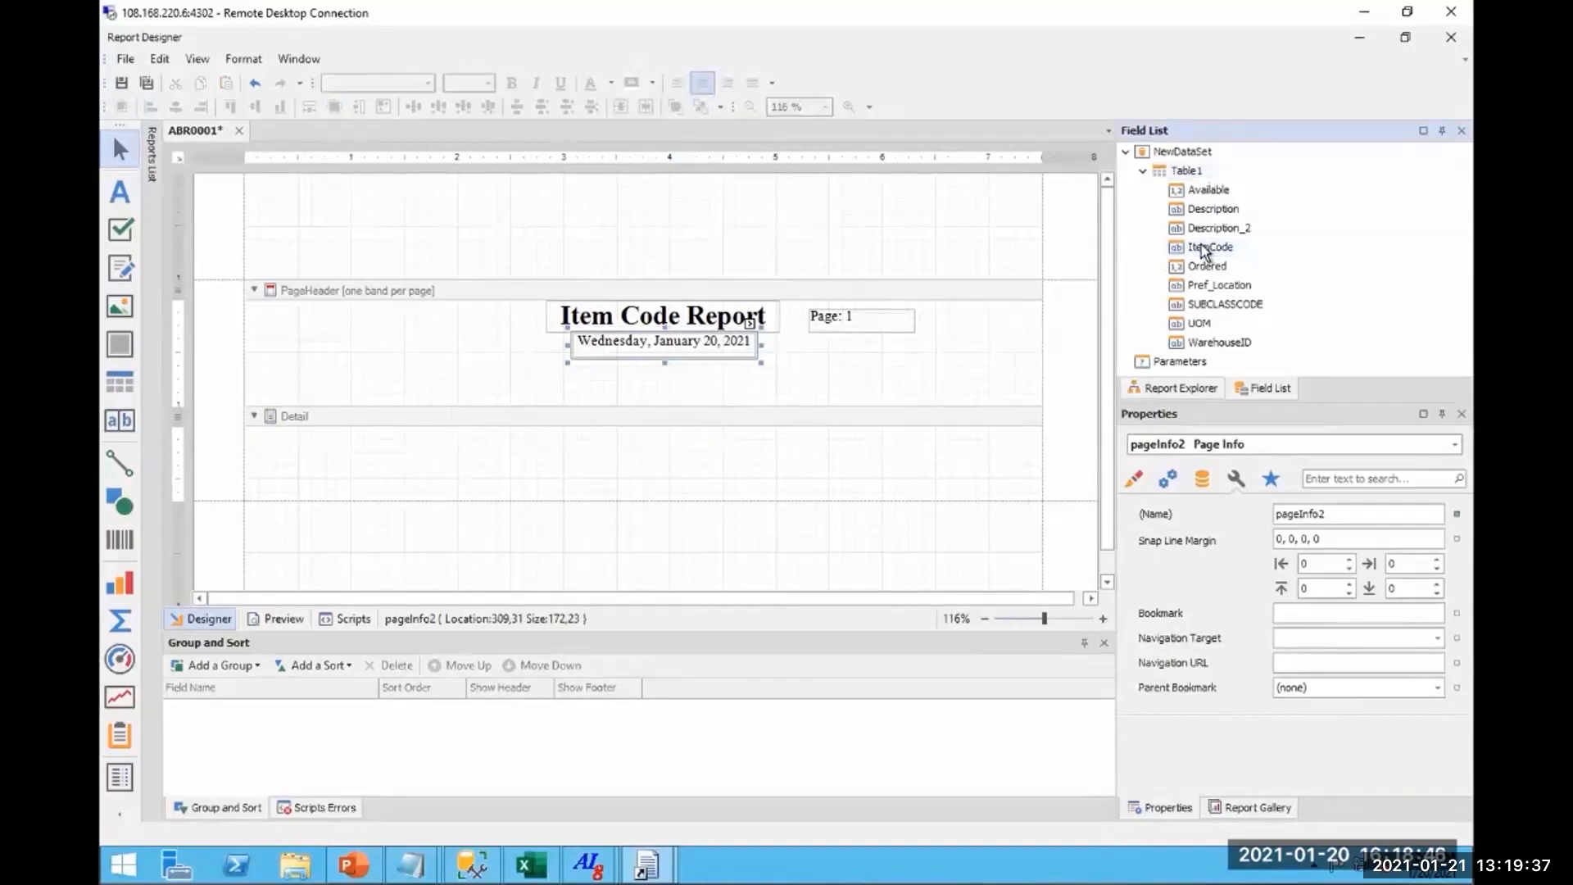
click(1205, 250)
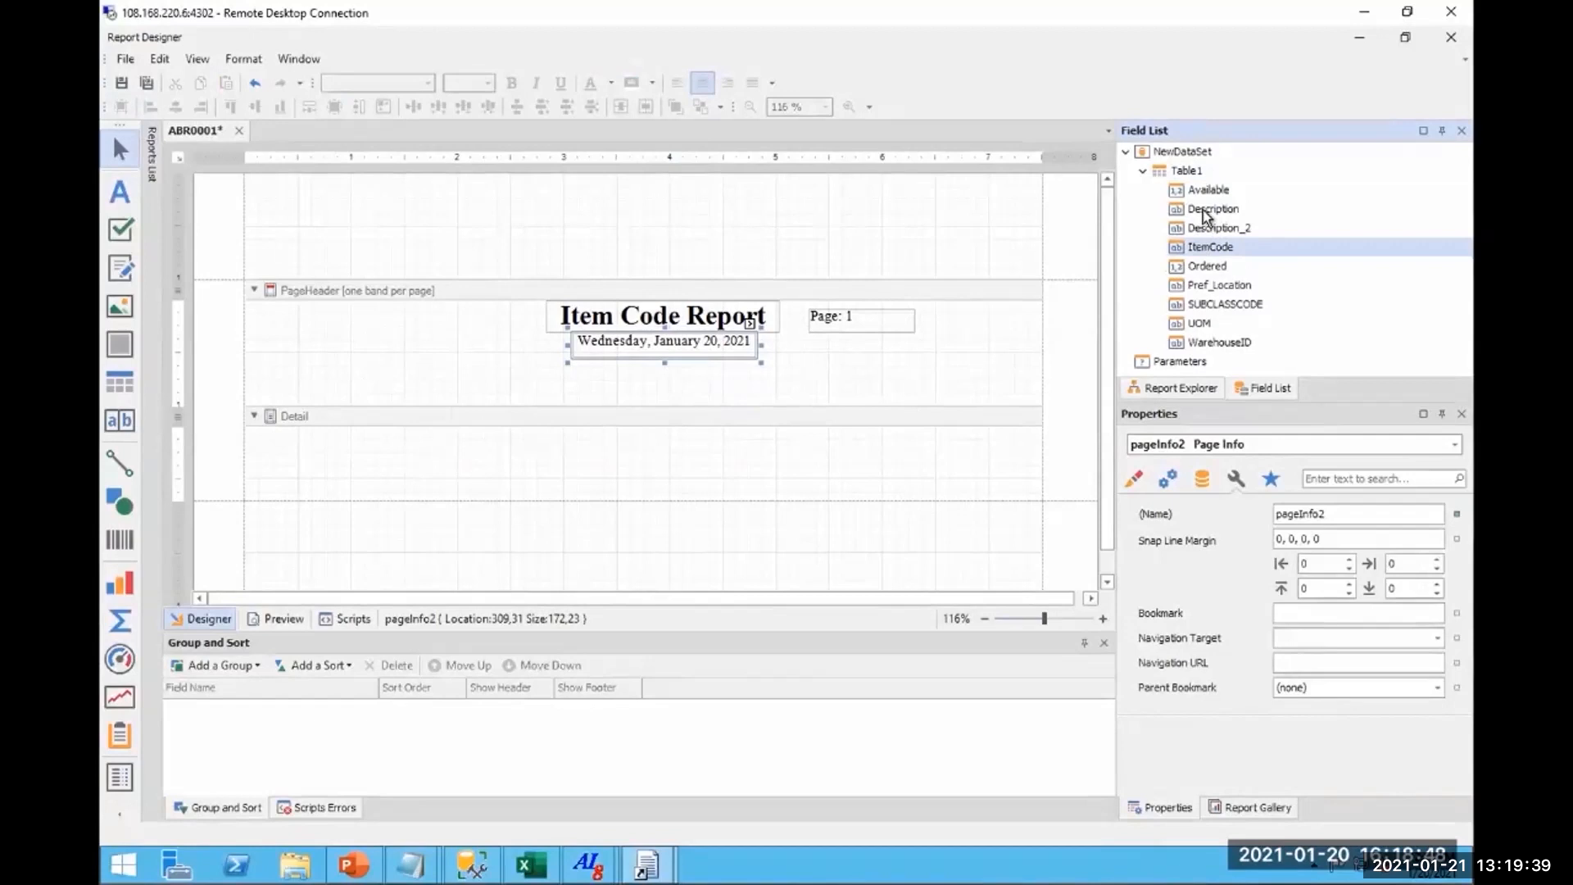
ctrl+click(1204, 212)
ctrl+click(1201, 193)
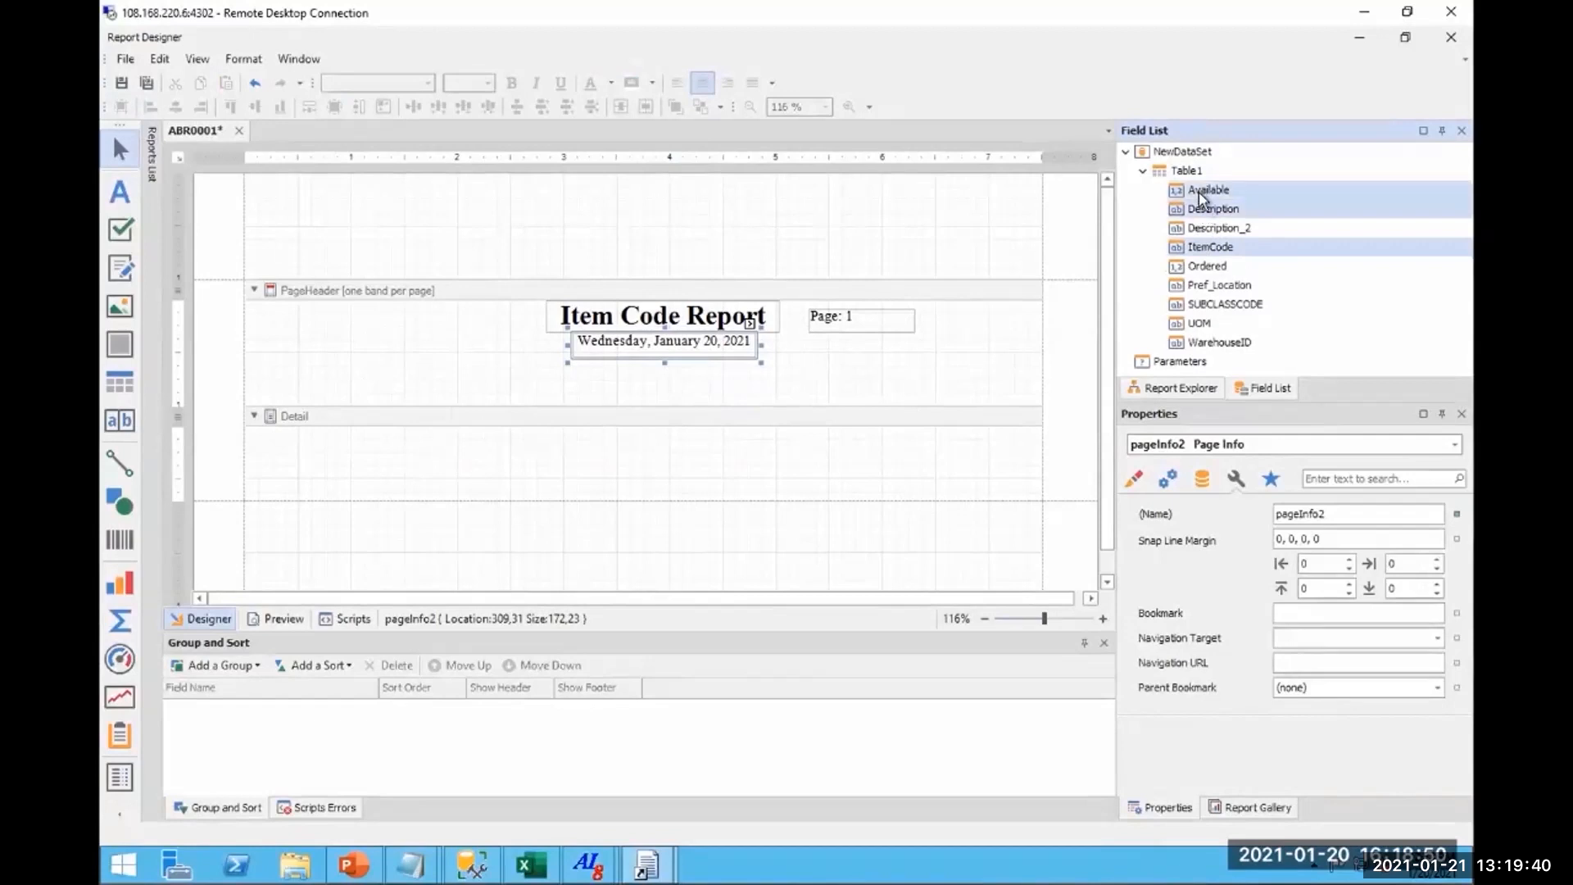
ctrl+click(1198, 267)
ctrl+click(1200, 326)
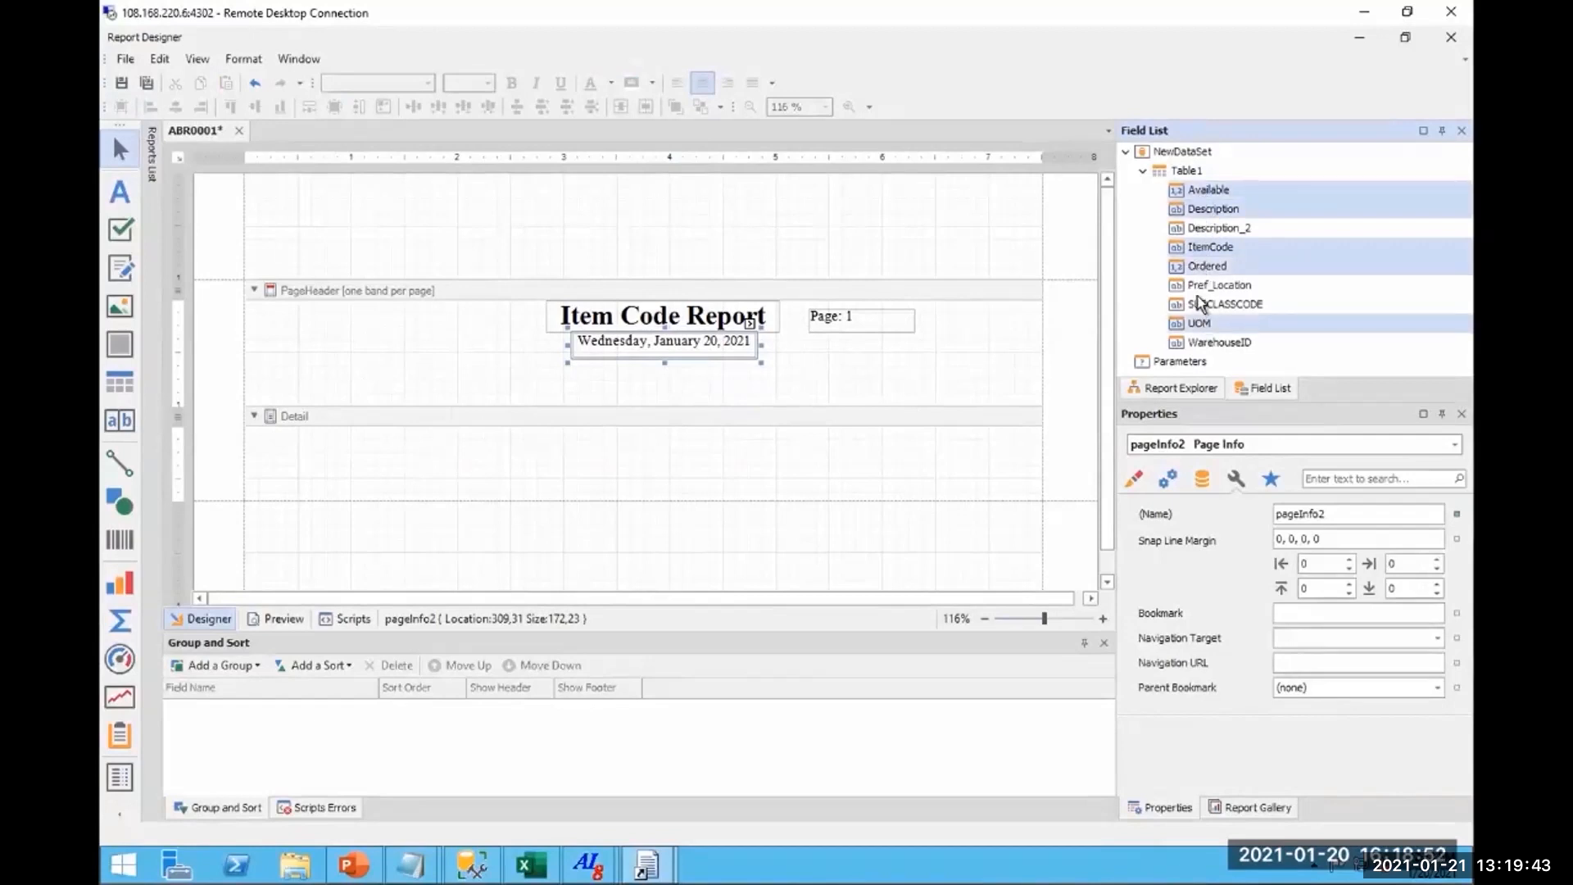
ctrl+click(1198, 288)
drag(1198, 288, 936, 397)
click(511, 83)
drag(1213, 268, 921, 440)
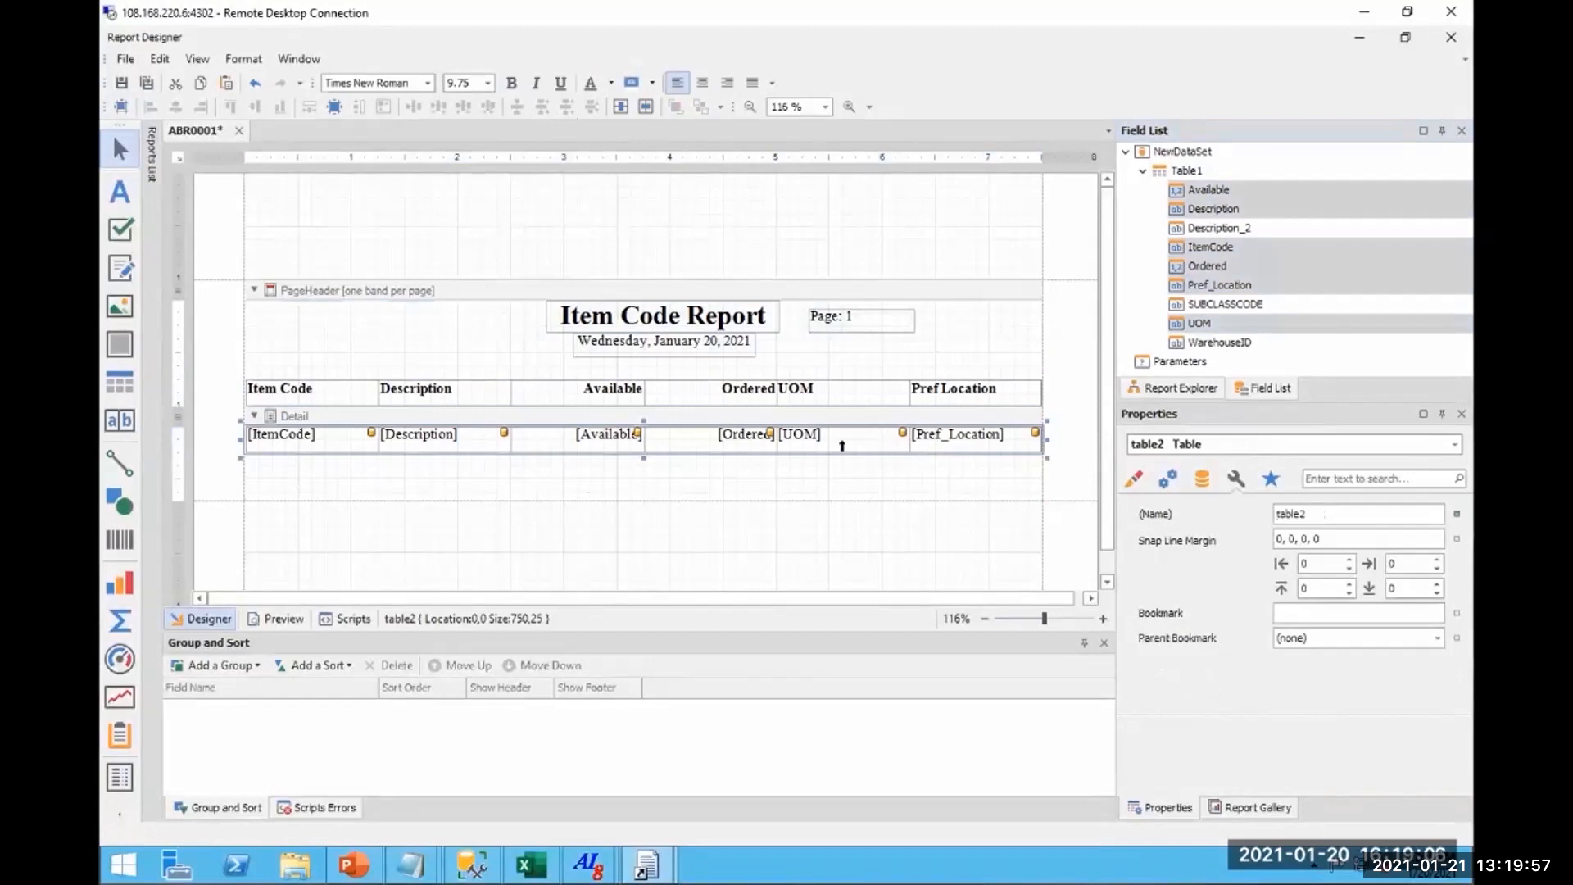
Convert the data table in the Detail band and the heading table in the page header to separate labels.
right_click(761, 441)
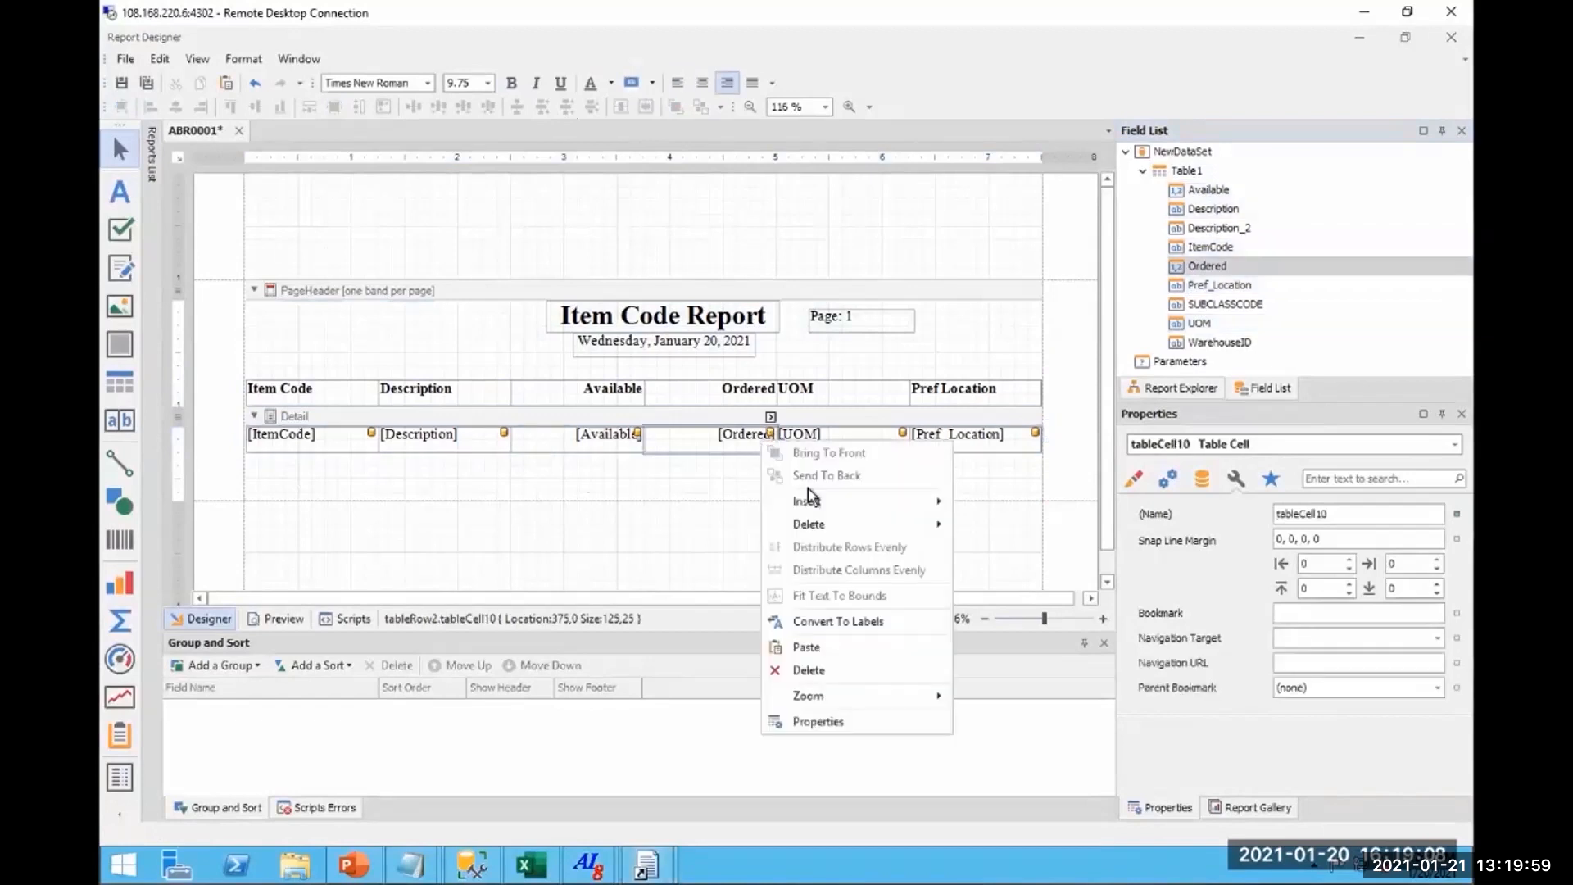
click(827, 622)
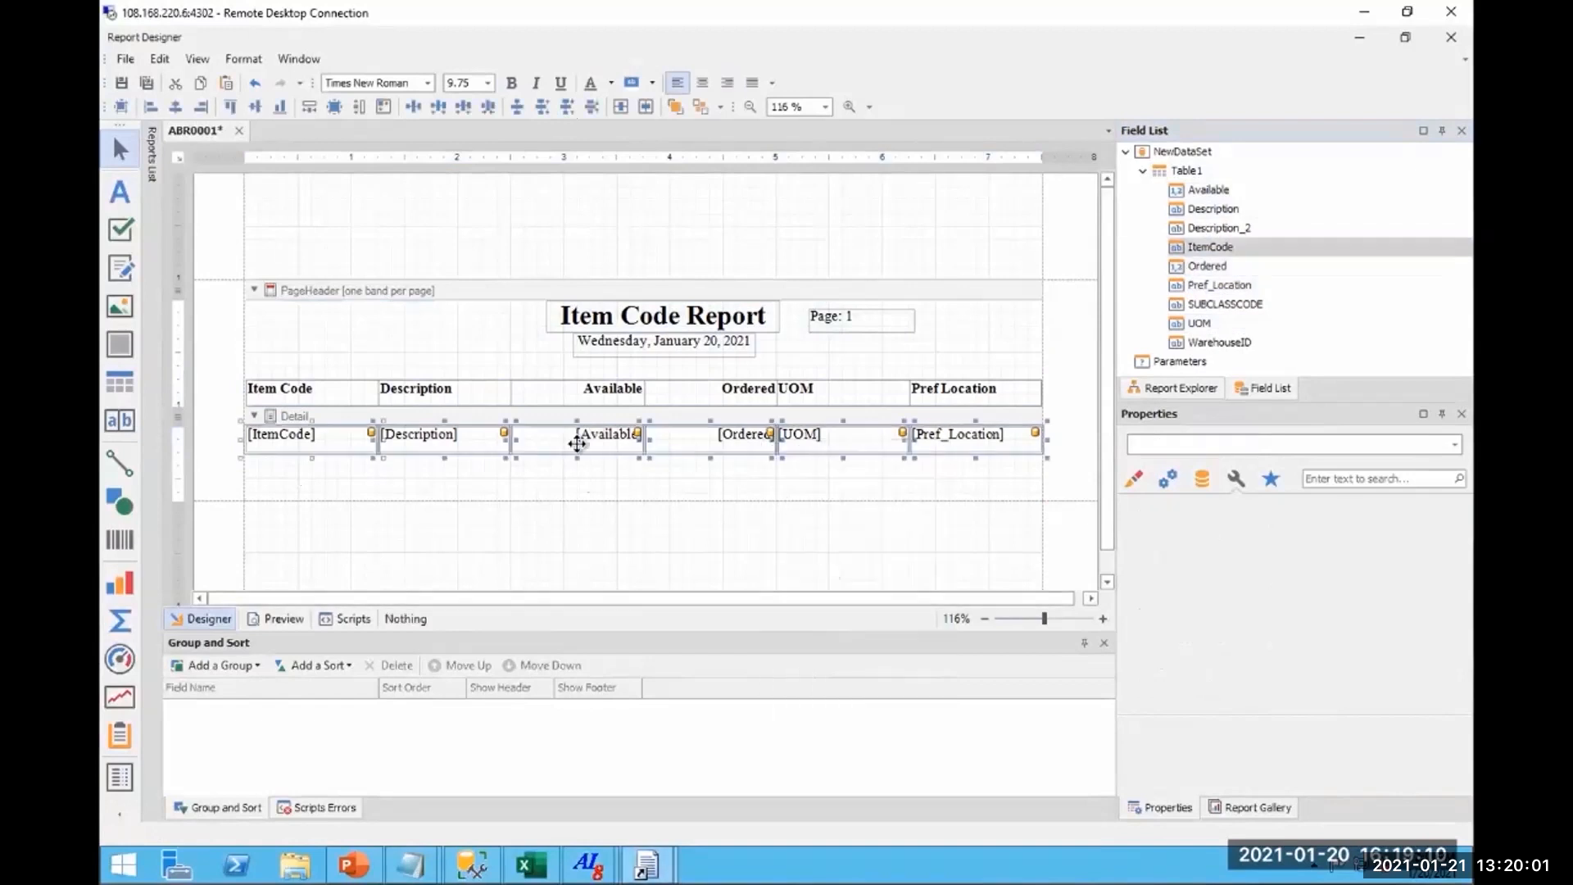
right_click(486, 393)
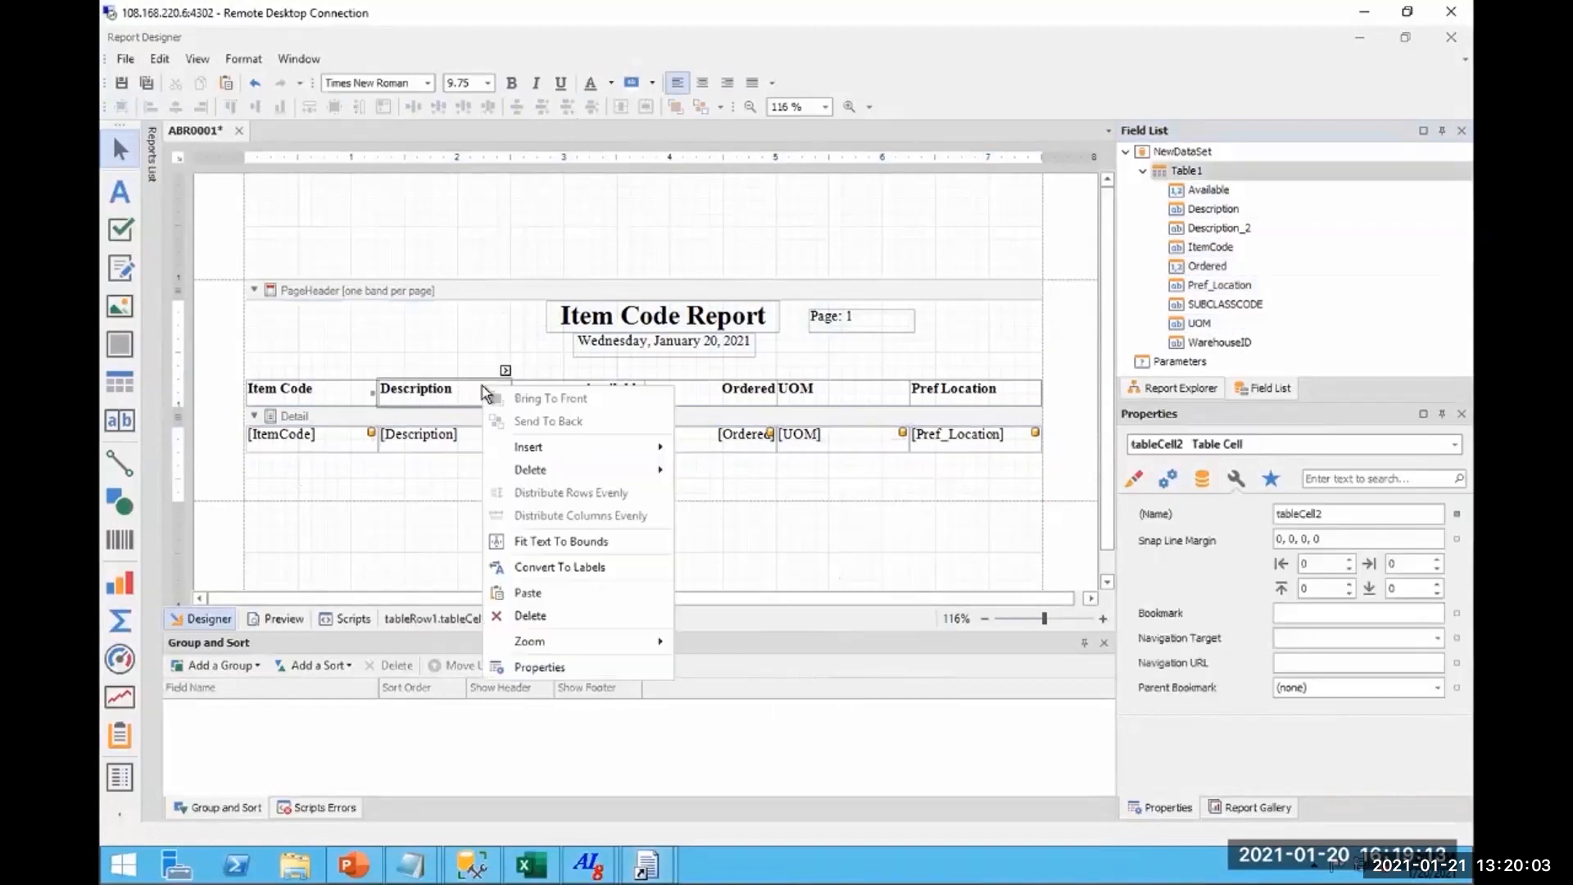
click(562, 567)
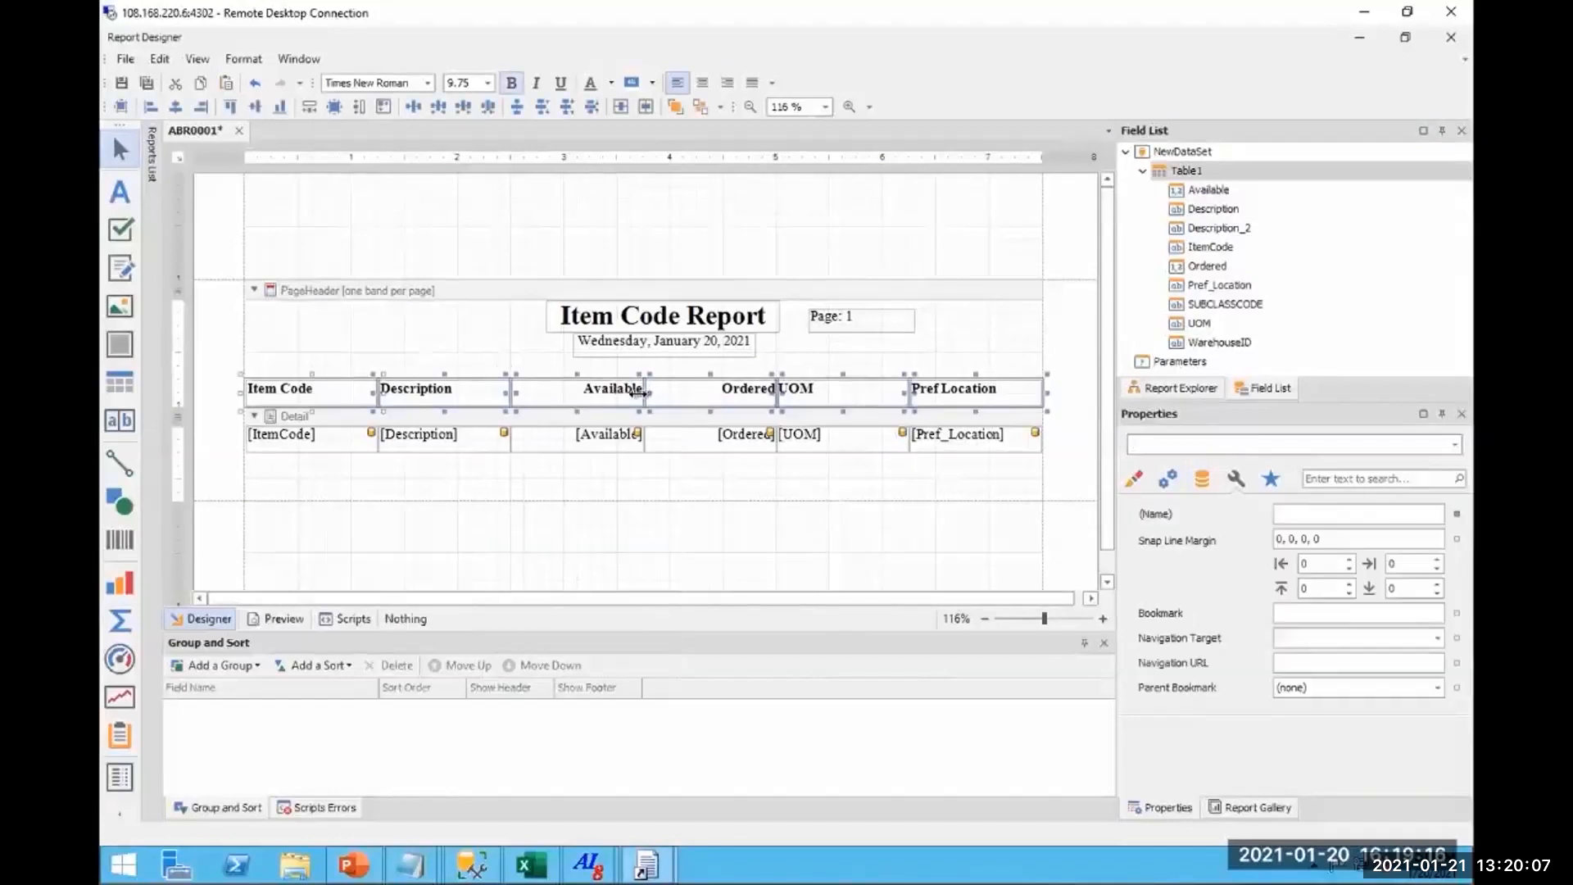
Narrow the Available and Ordered headings and data labels, with Ordered about 68 wide, and place the Ordered pair directly beside Available.
mouse_move(593, 388)
mouse_down()
mouse_move(636, 391)
mouse_move(590, 390)
mouse_up()
click(498, 356)
click(605, 394)
click(602, 436)
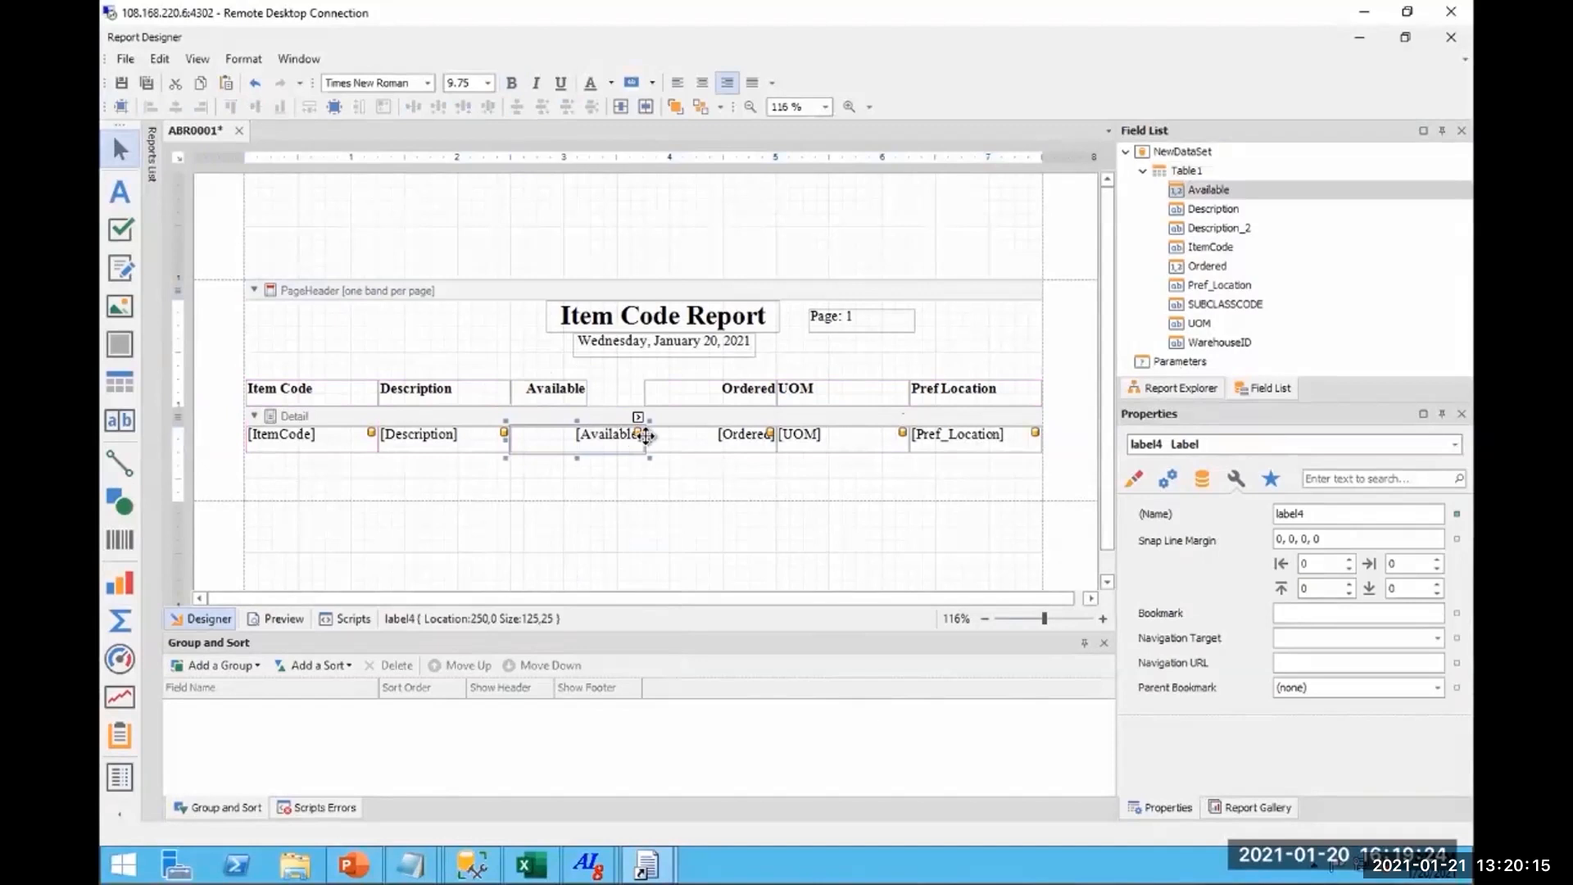
drag(644, 438, 590, 439)
drag(707, 392, 661, 390)
click(696, 436)
click(658, 390)
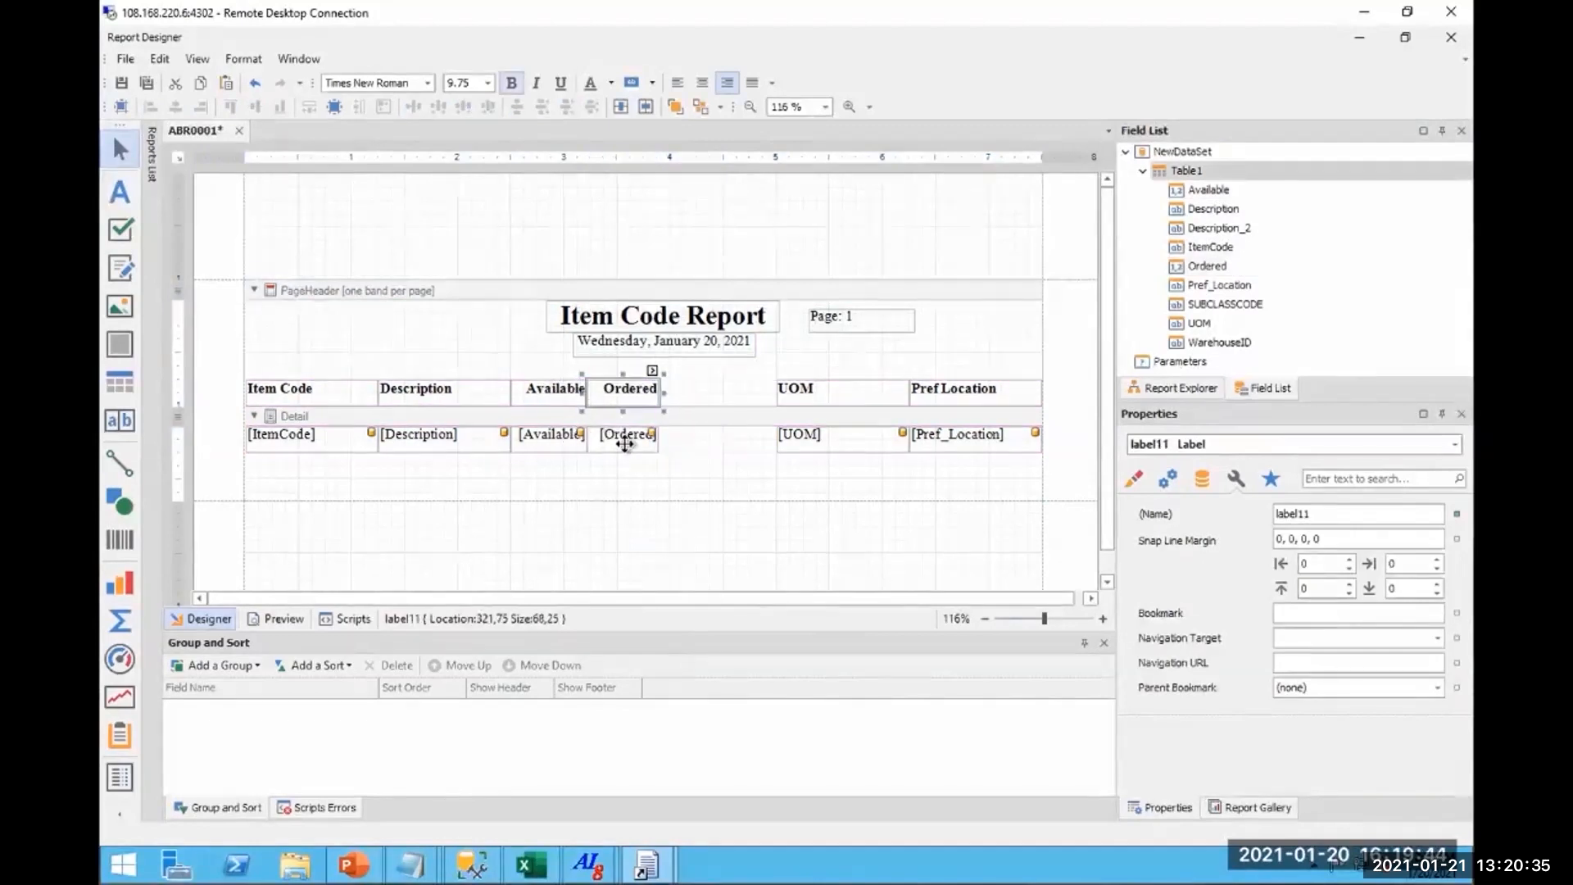
Add a calculated field to Table1 with the expression [Available]+[Ordered].
right_click(1208, 199)
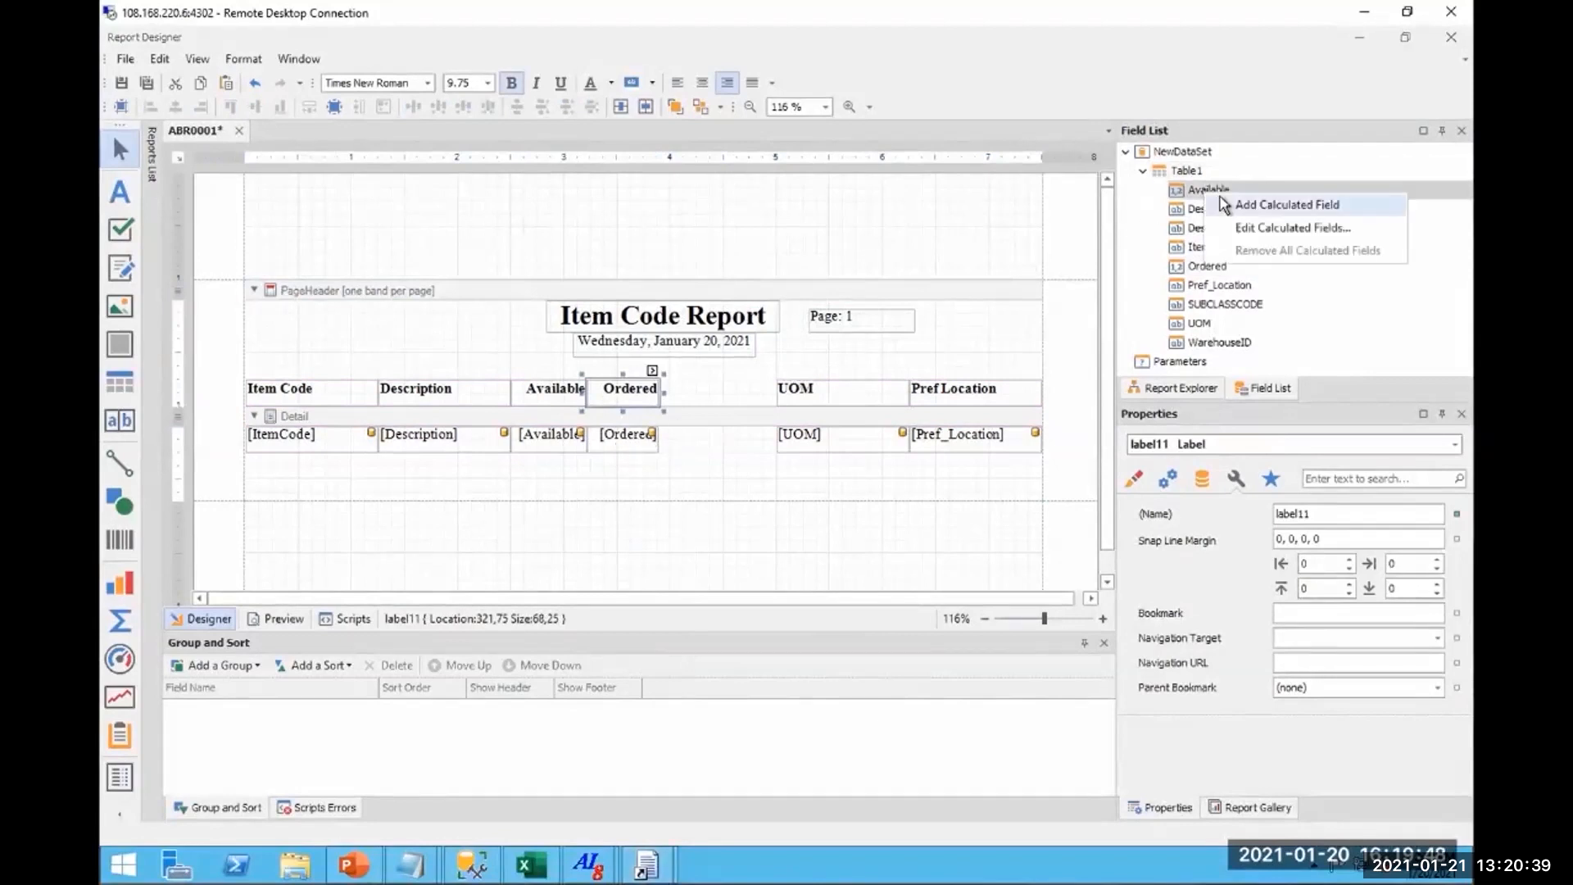
click(1238, 206)
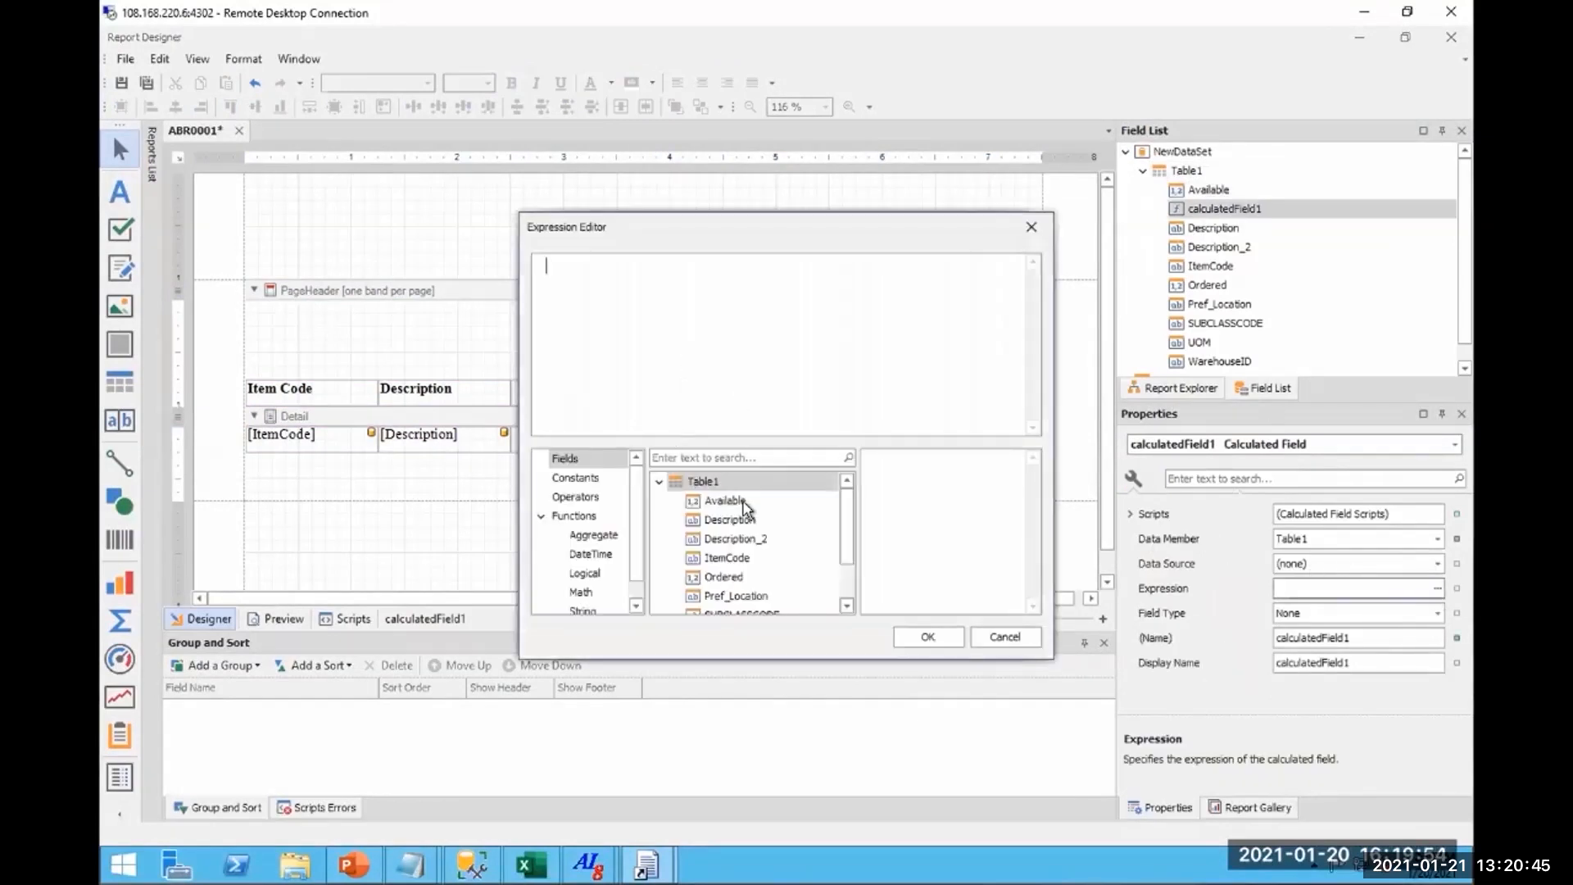
double_click(743, 505)
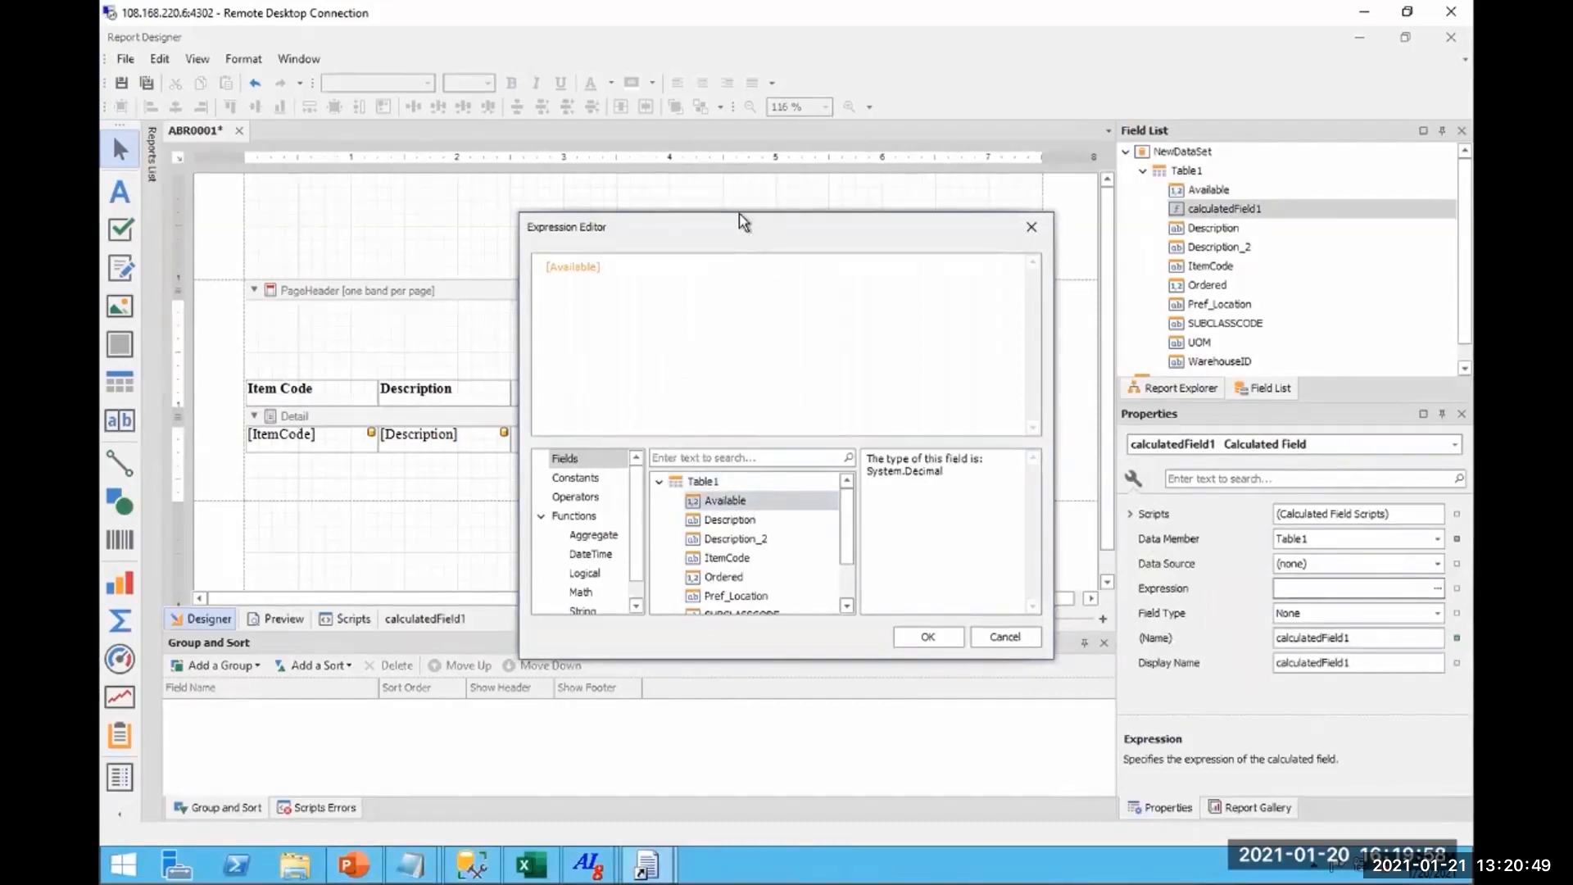
text(-)
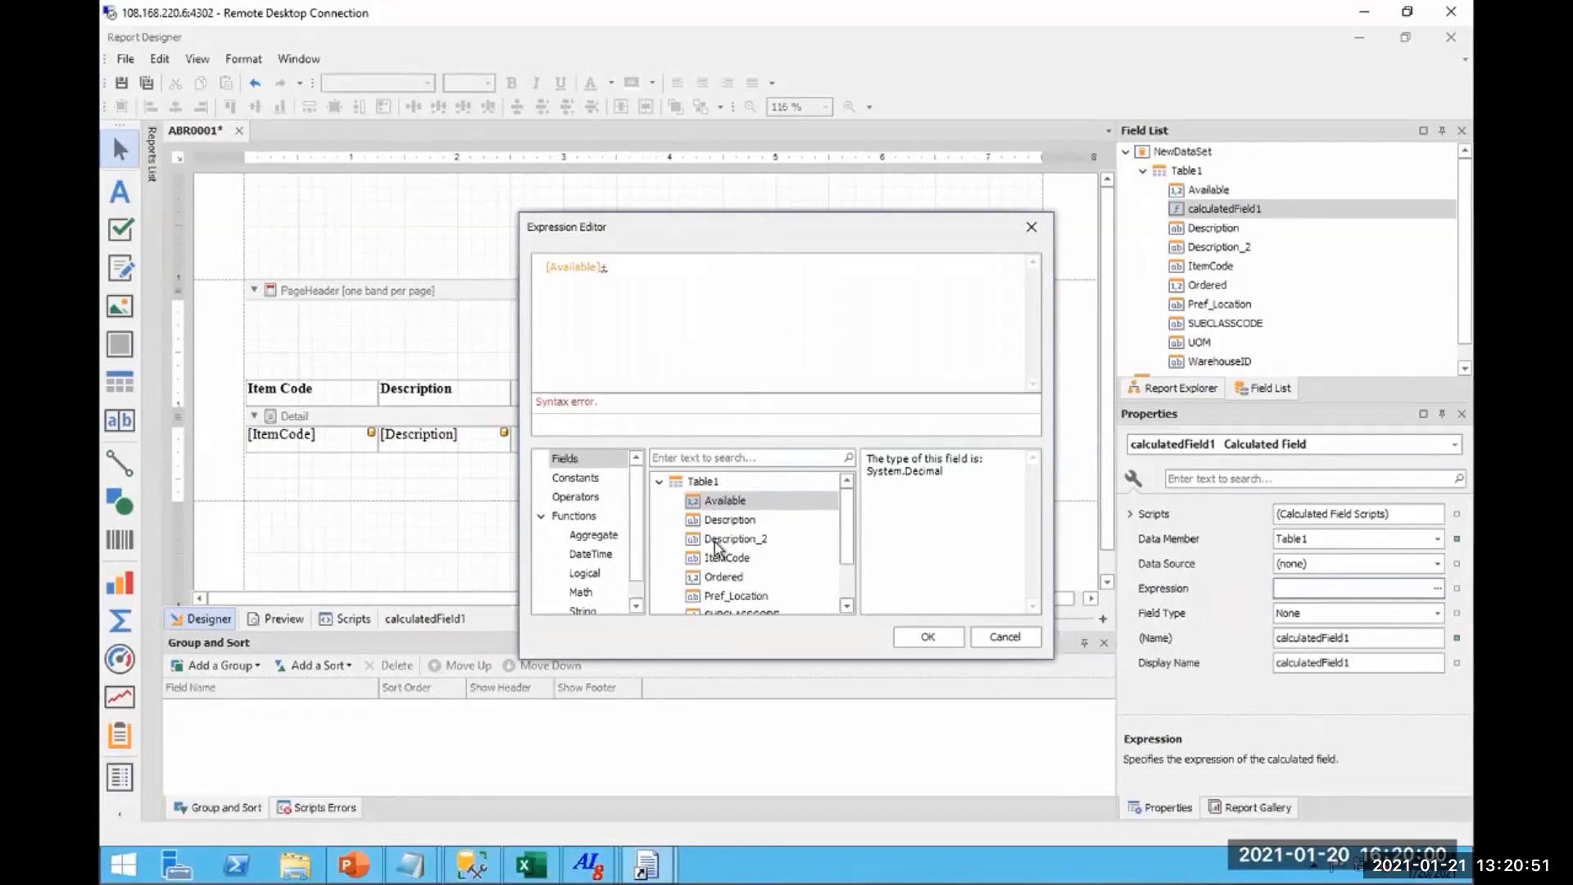
double_click(721, 577)
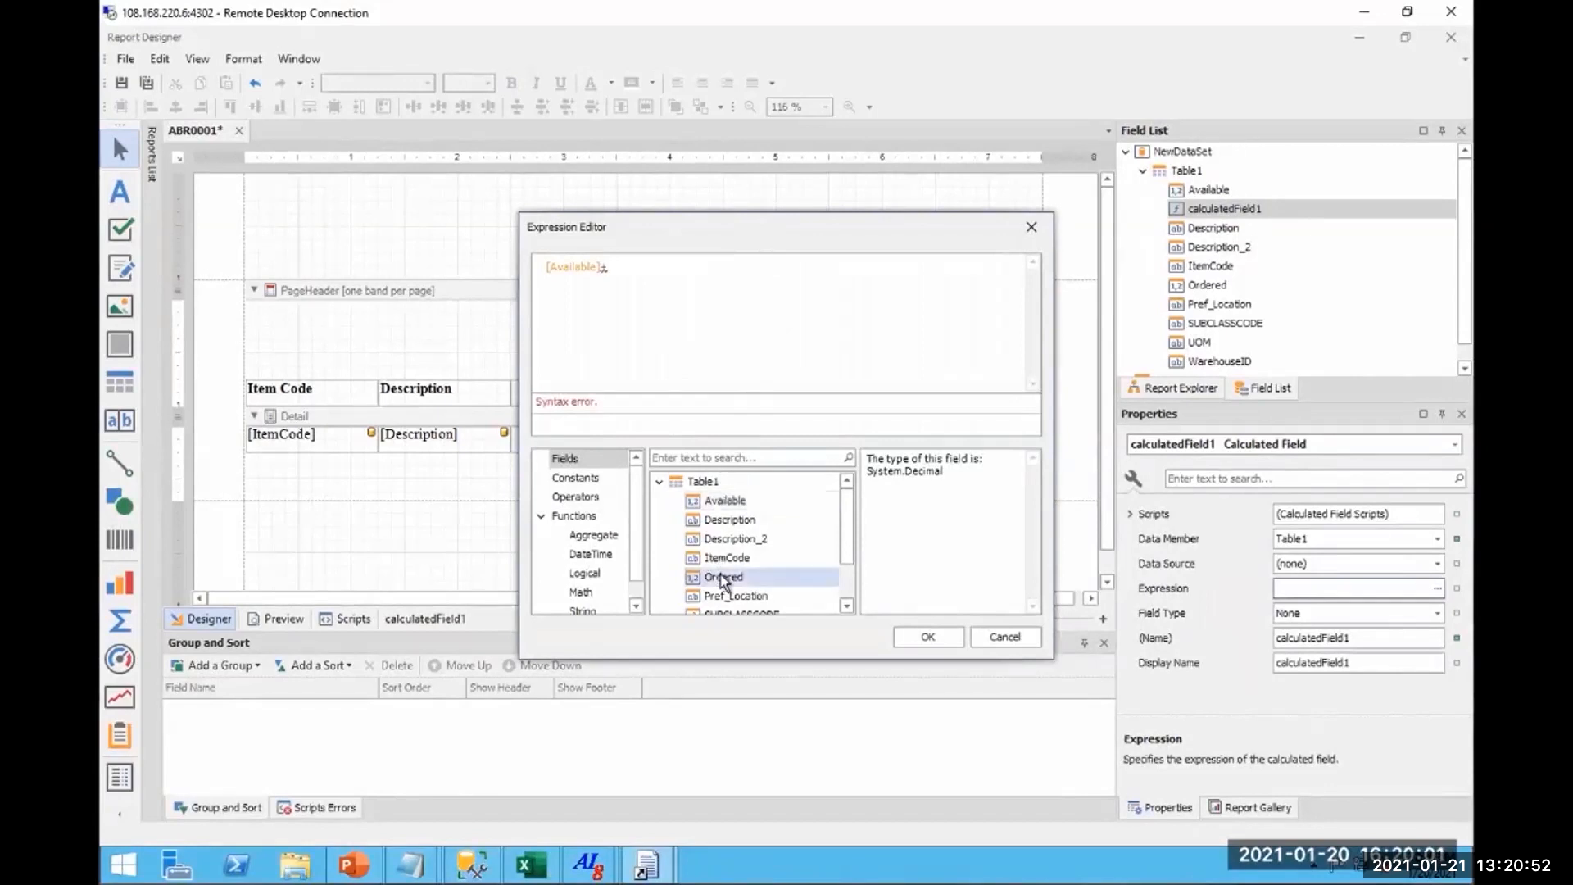
click(928, 638)
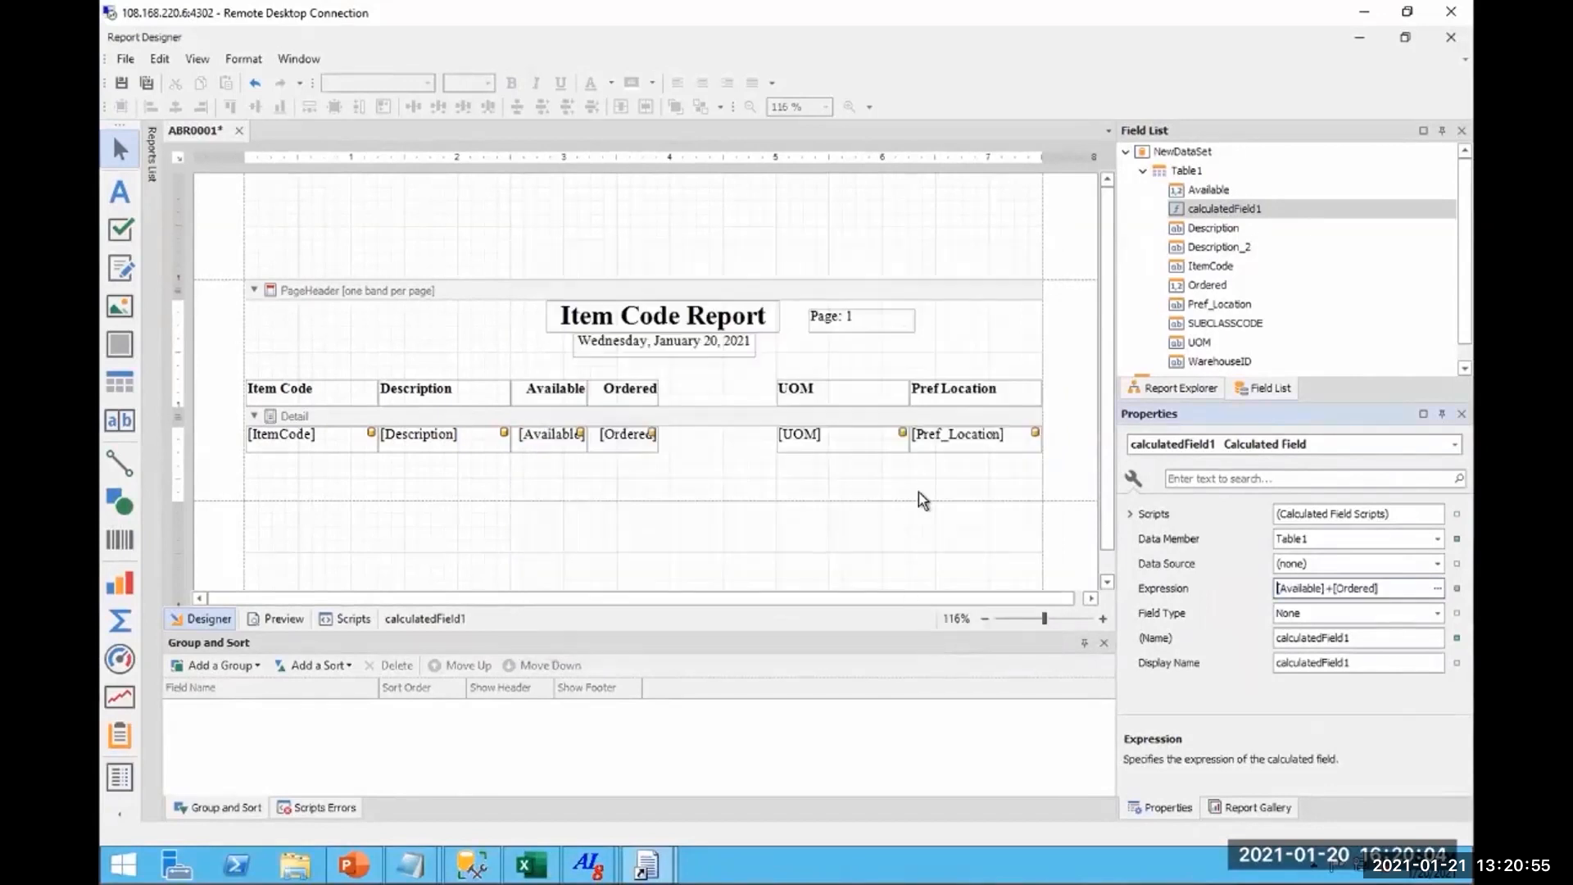
Place the calculated field in the Detail band just after Ordered, and a 100 by 23 label above it in the page header.
drag(1204, 208, 716, 435)
click(120, 192)
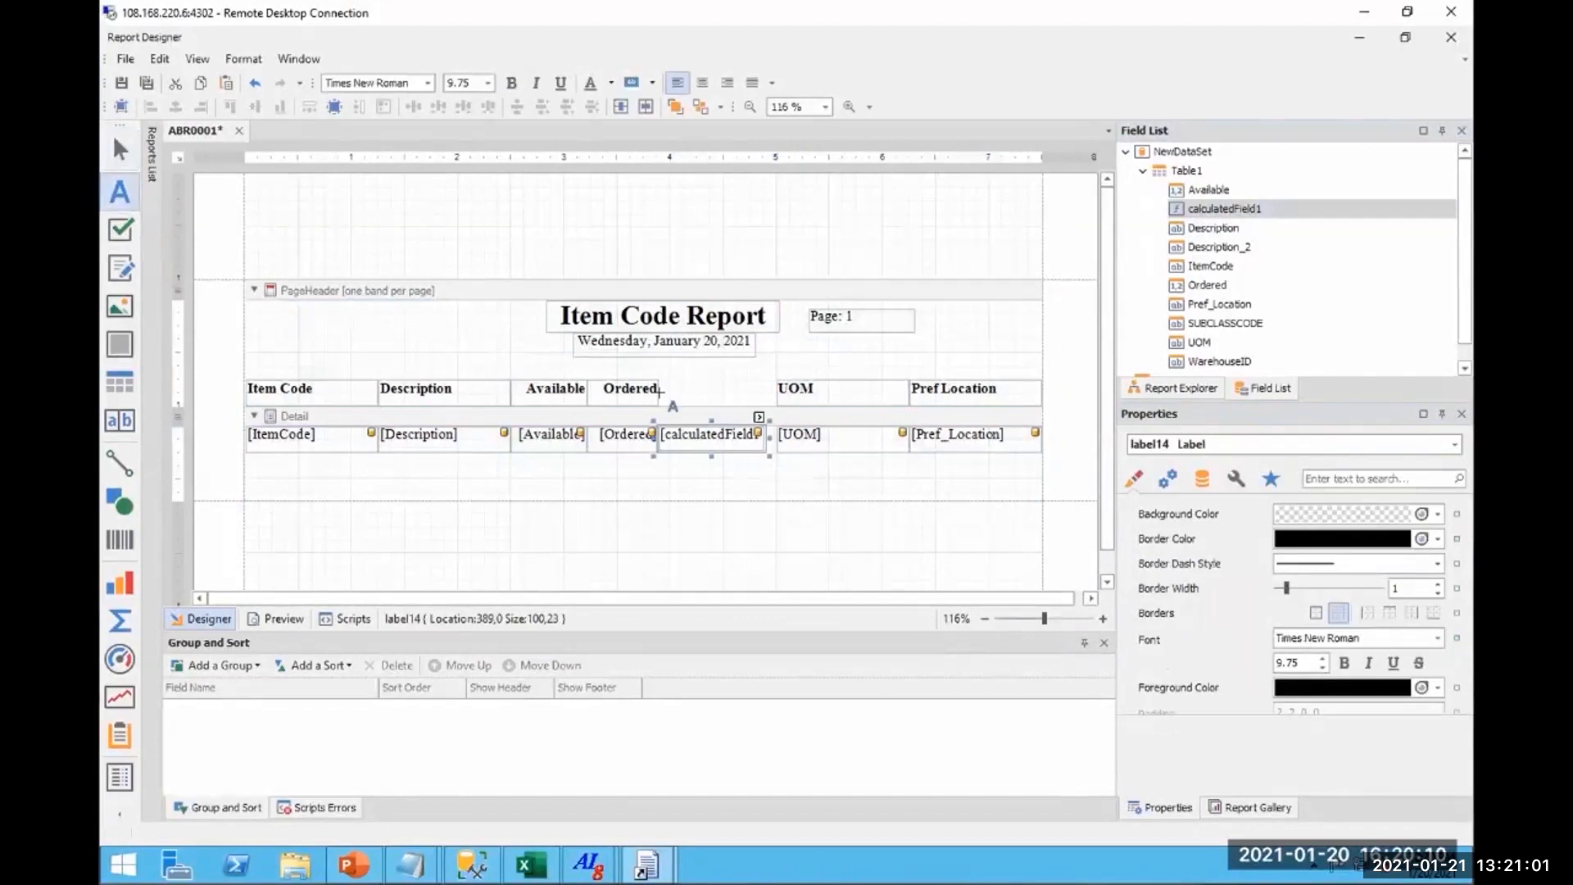
click(693, 393)
drag(693, 393, 673, 387)
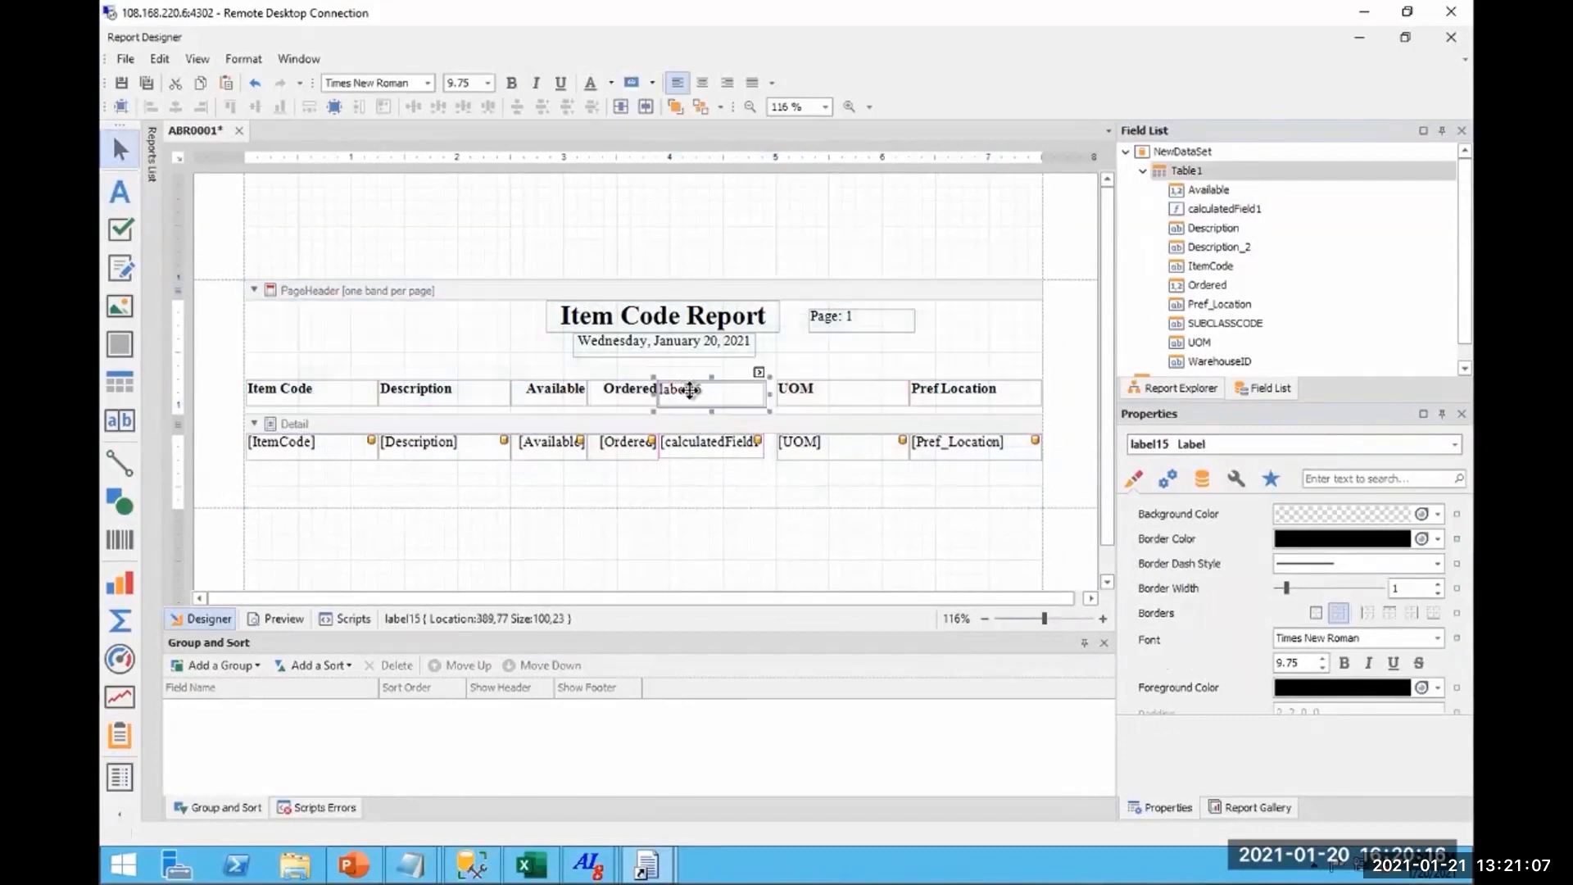
Set the new heading label to "Total" in bold, right-aligned text, and right-align the calculated field below it.
double_click(694, 391)
text(Tota)
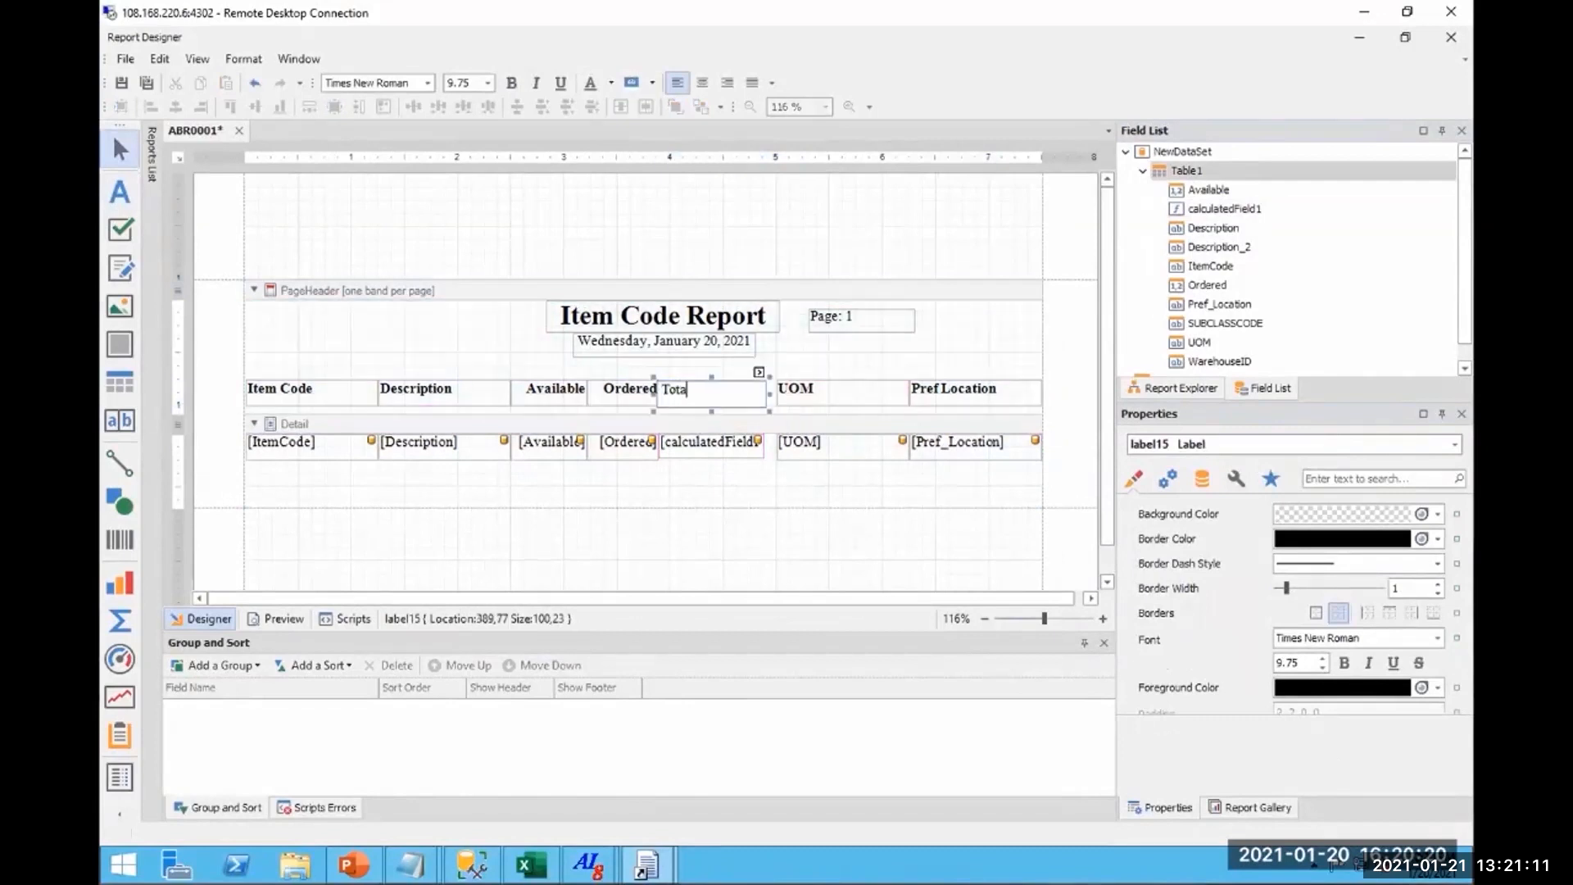
click(726, 82)
click(511, 82)
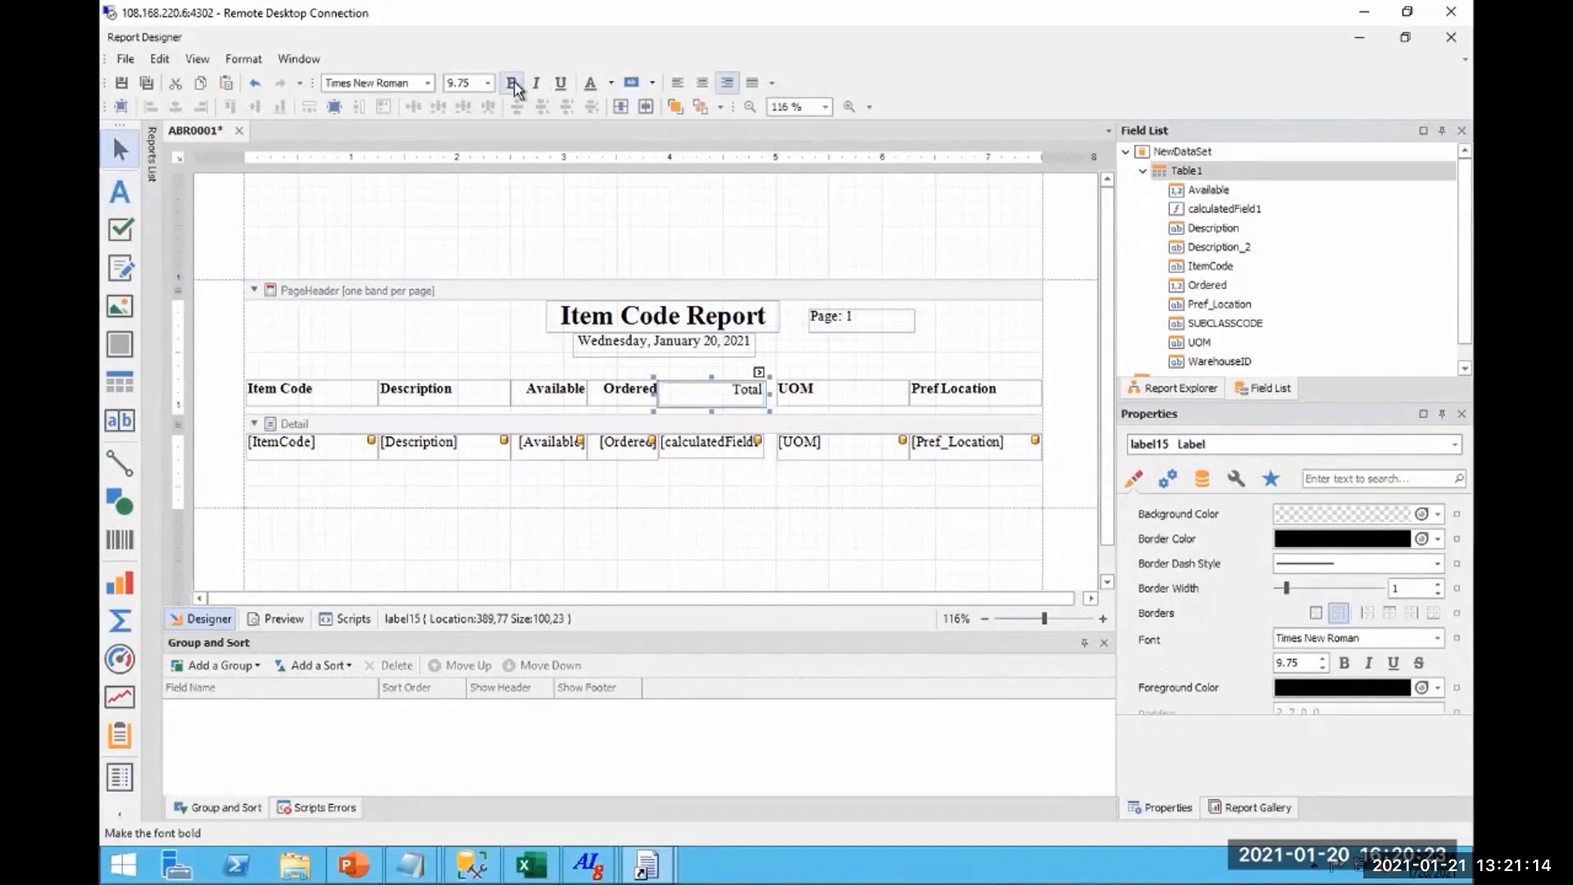
click(705, 441)
click(726, 84)
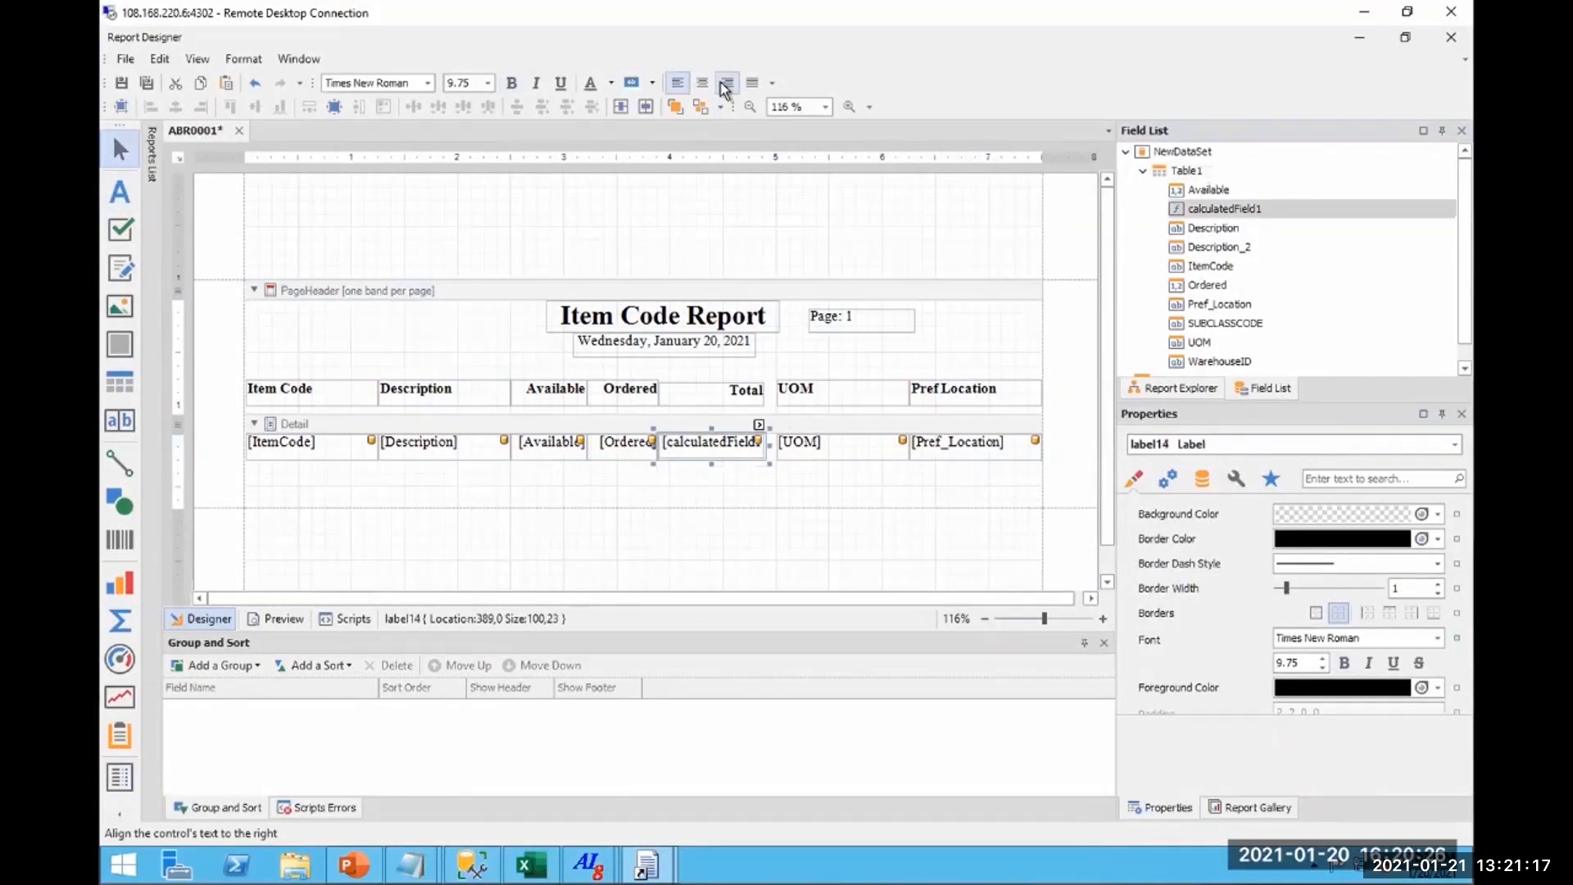
Narrow the Total heading and the calculated field below it in the Detail band to 77 wide.
click(759, 391)
drag(759, 392, 750, 443)
click(739, 442)
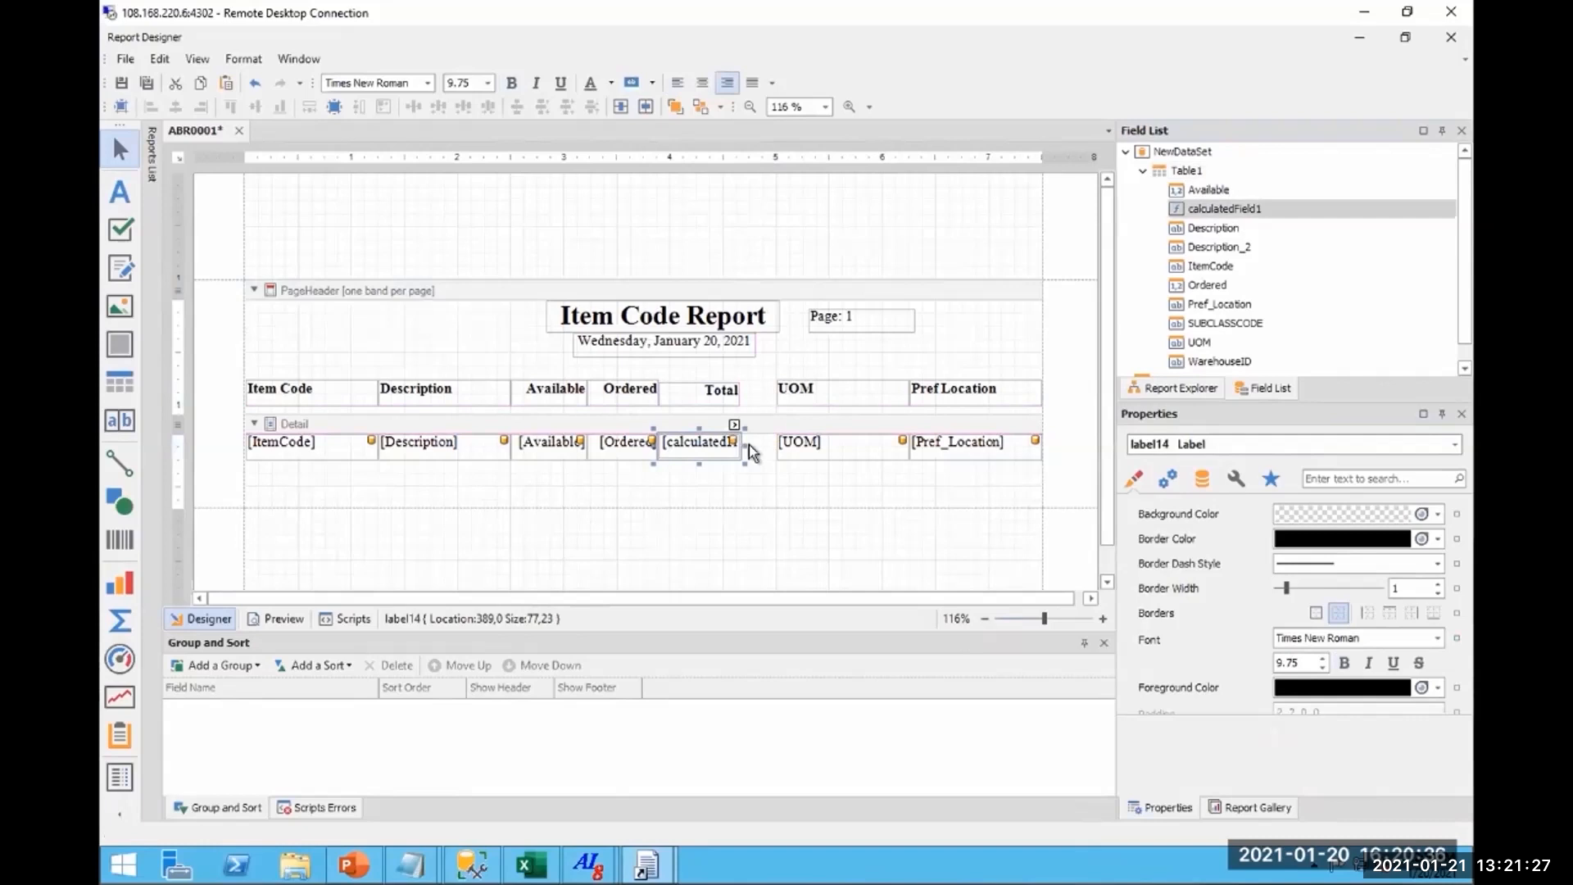
Narrow the UOM heading and data label, and place the UOM and Pref Location pairs side by side directly after Total.
click(848, 390)
drag(847, 390, 806, 395)
drag(835, 450, 809, 448)
drag(950, 392, 848, 396)
click(950, 449)
drag(951, 449, 844, 445)
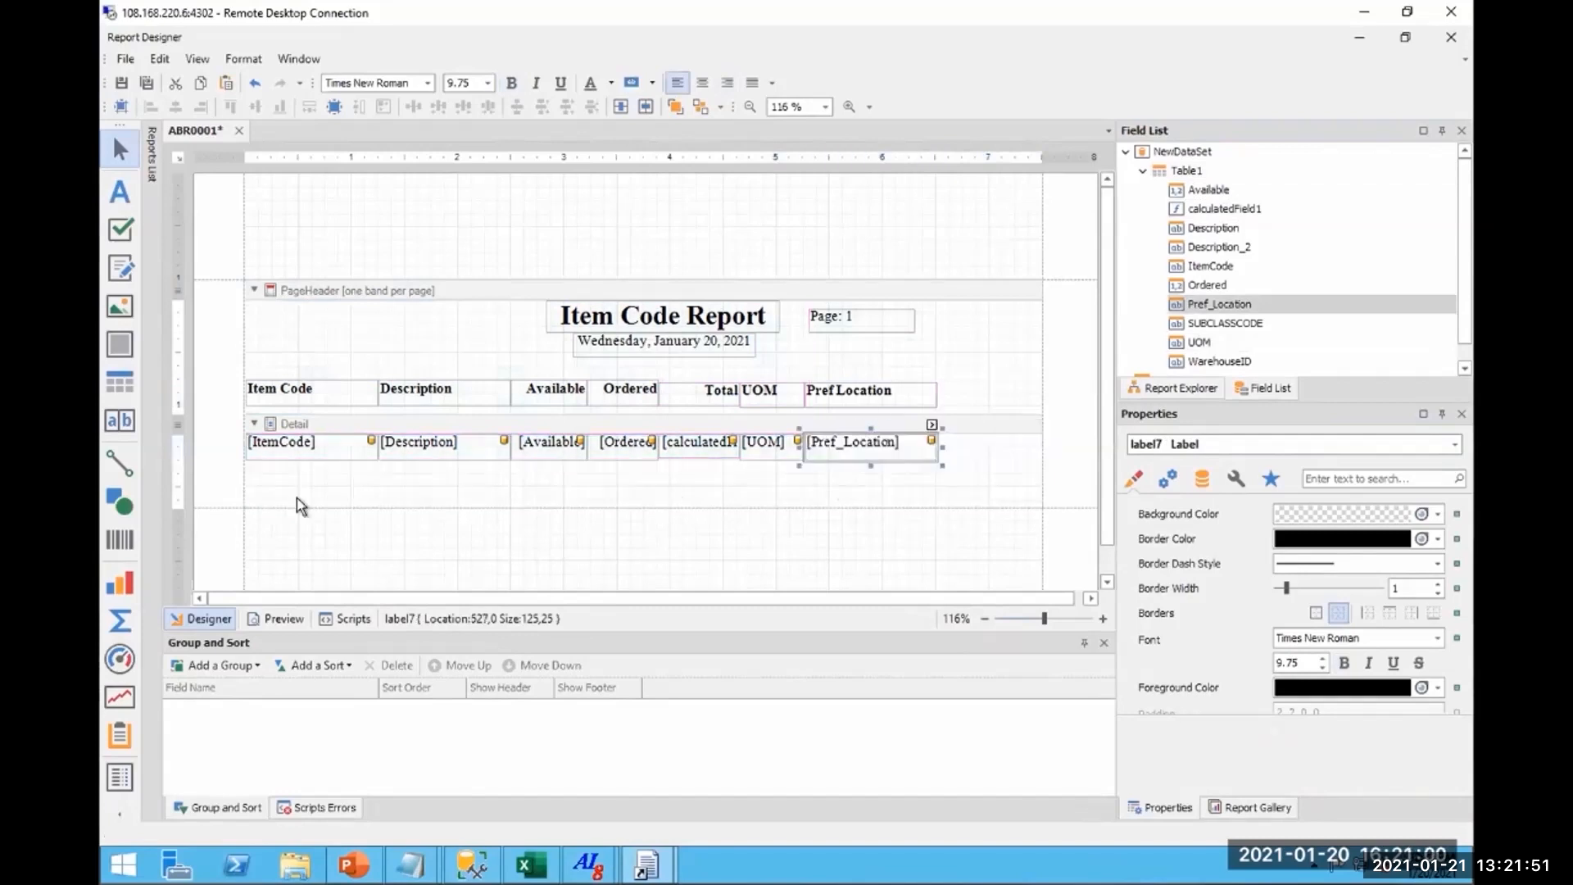
Group the report by SUBCLASSCODE with a header and footer, and by Description within it without a header.
click(208, 668)
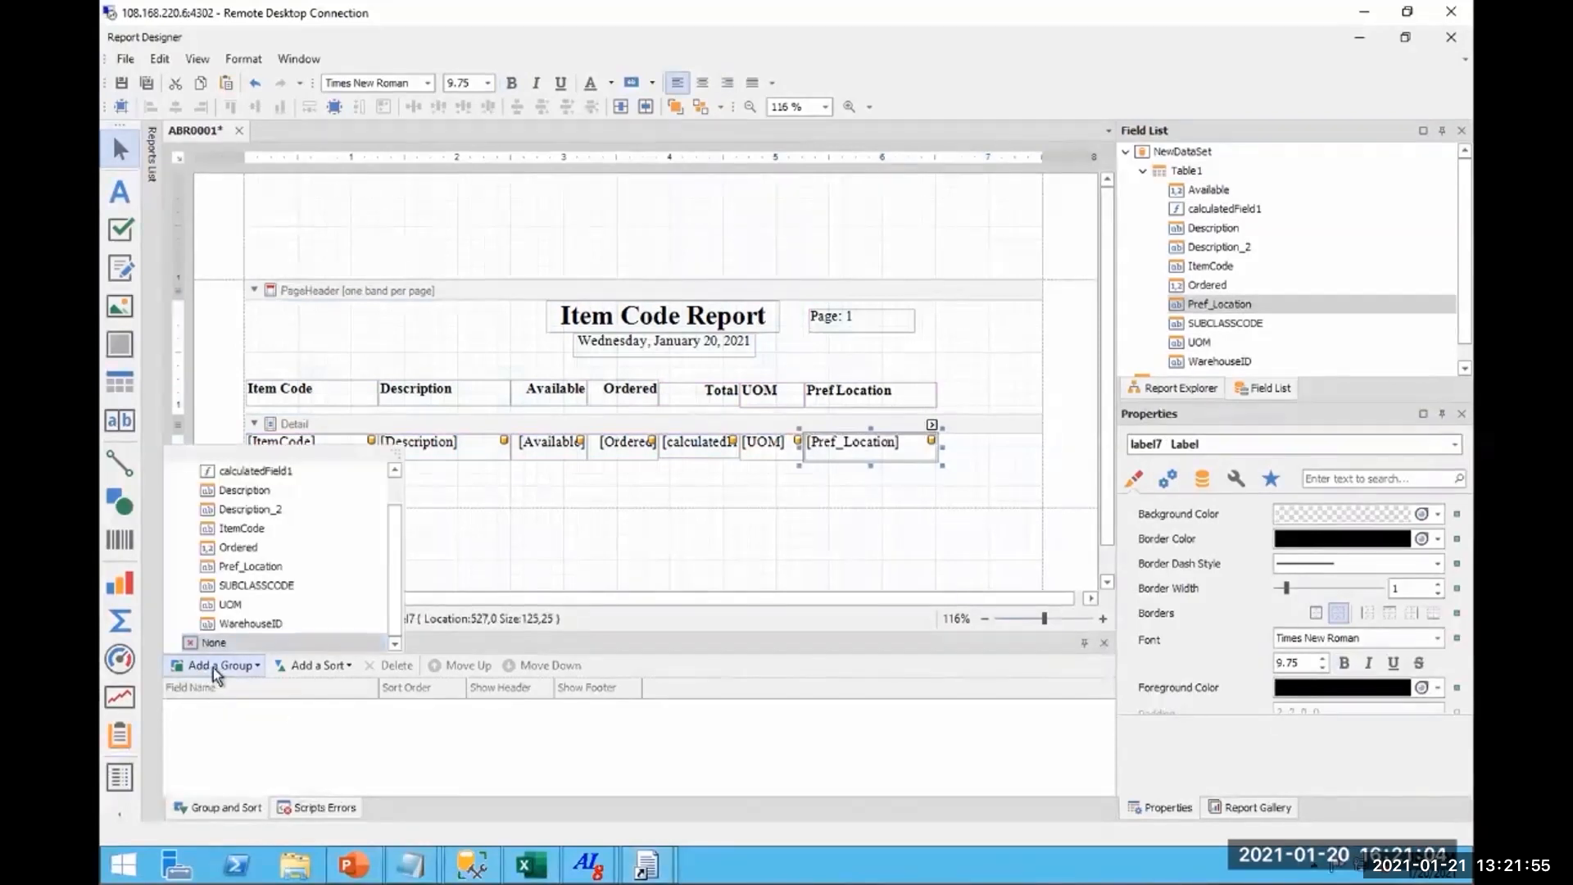
click(254, 586)
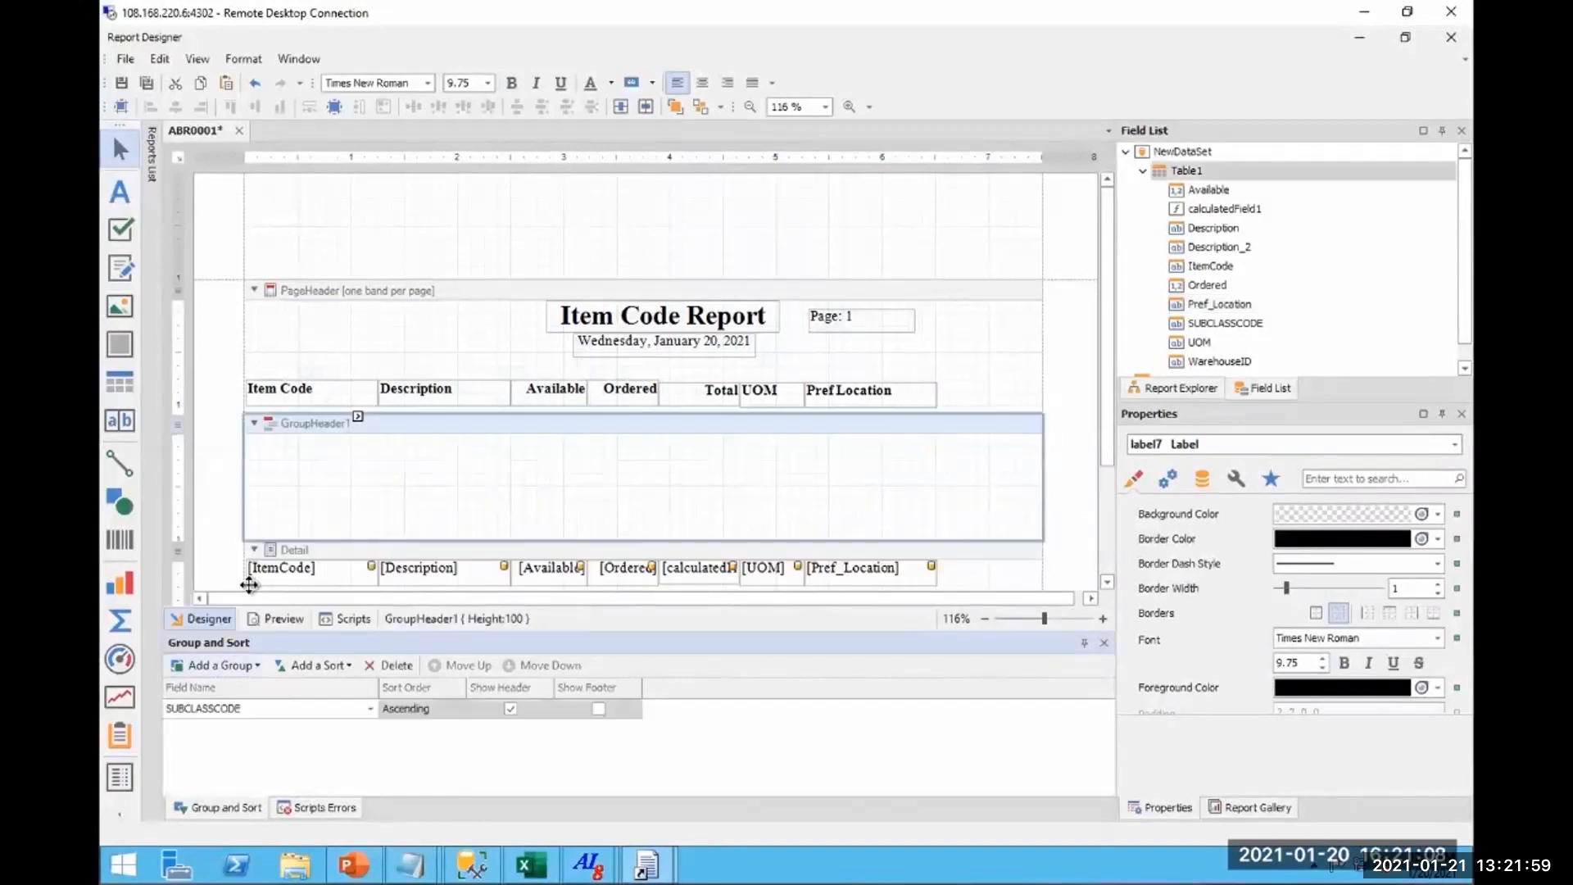
click(218, 665)
click(244, 490)
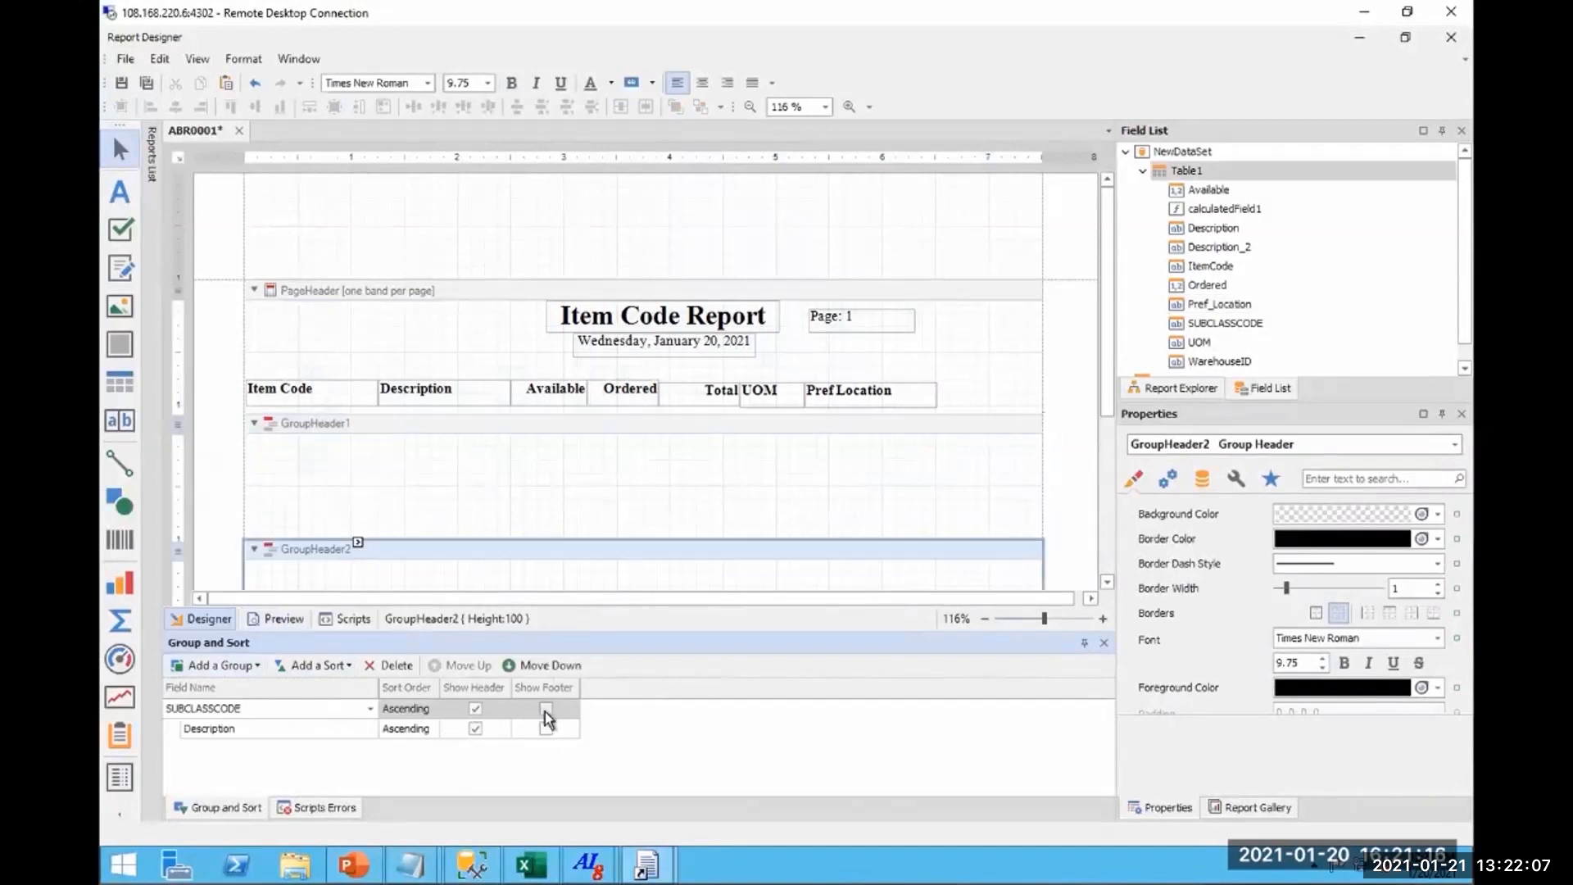
click(548, 710)
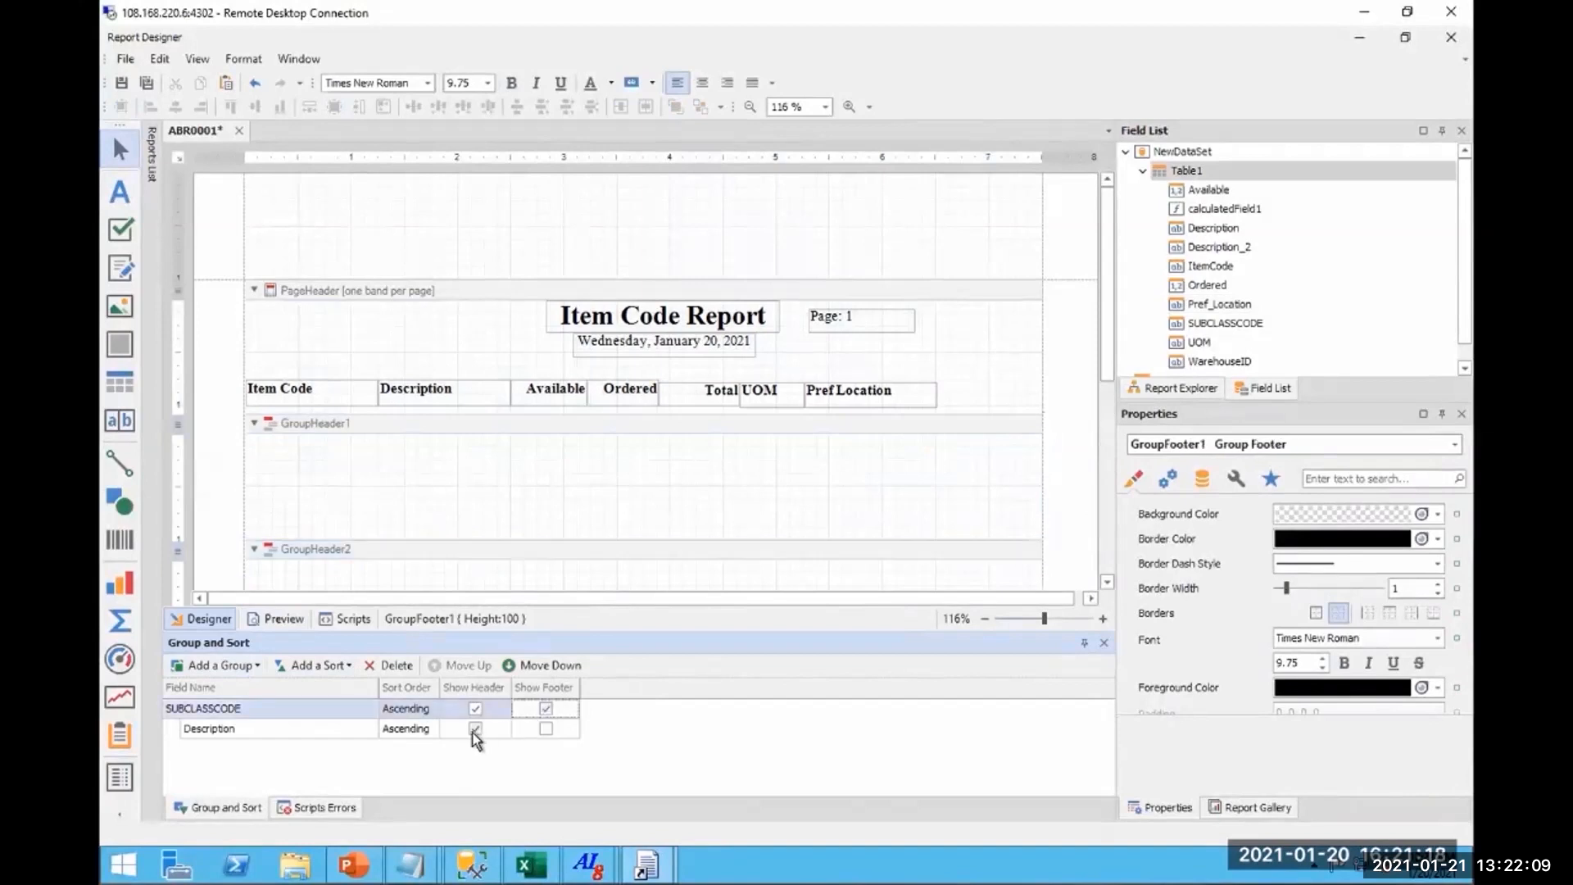
click(476, 729)
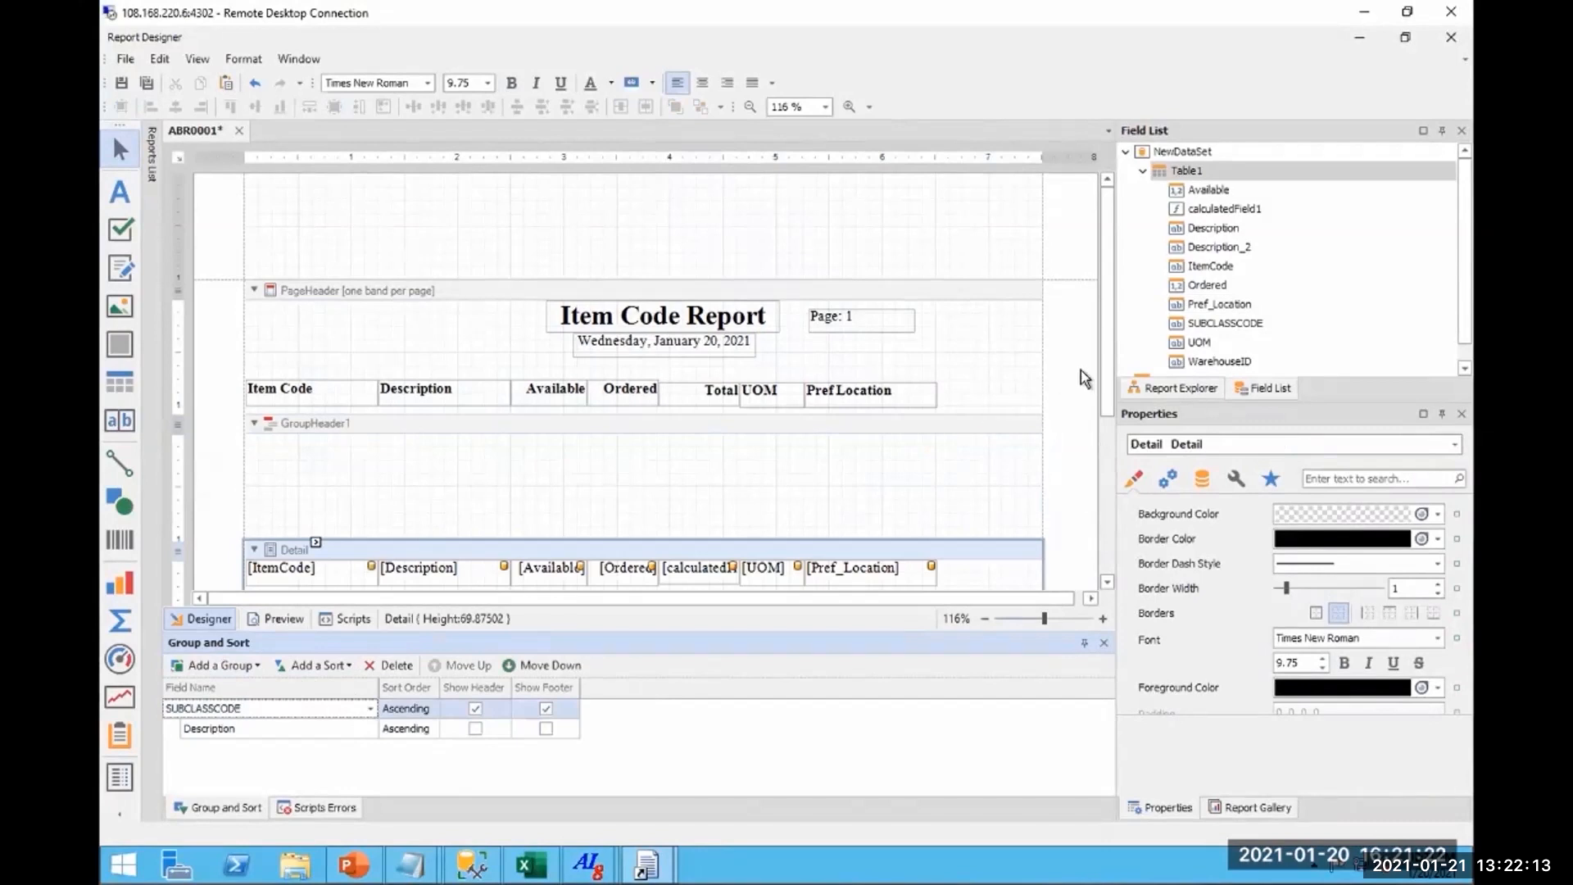
Place SUBCLASSCODE in the group header in 12-point bold, and shrink the group header and Detail bands to fit their contents.
scroll(1108, 410, down, 3)
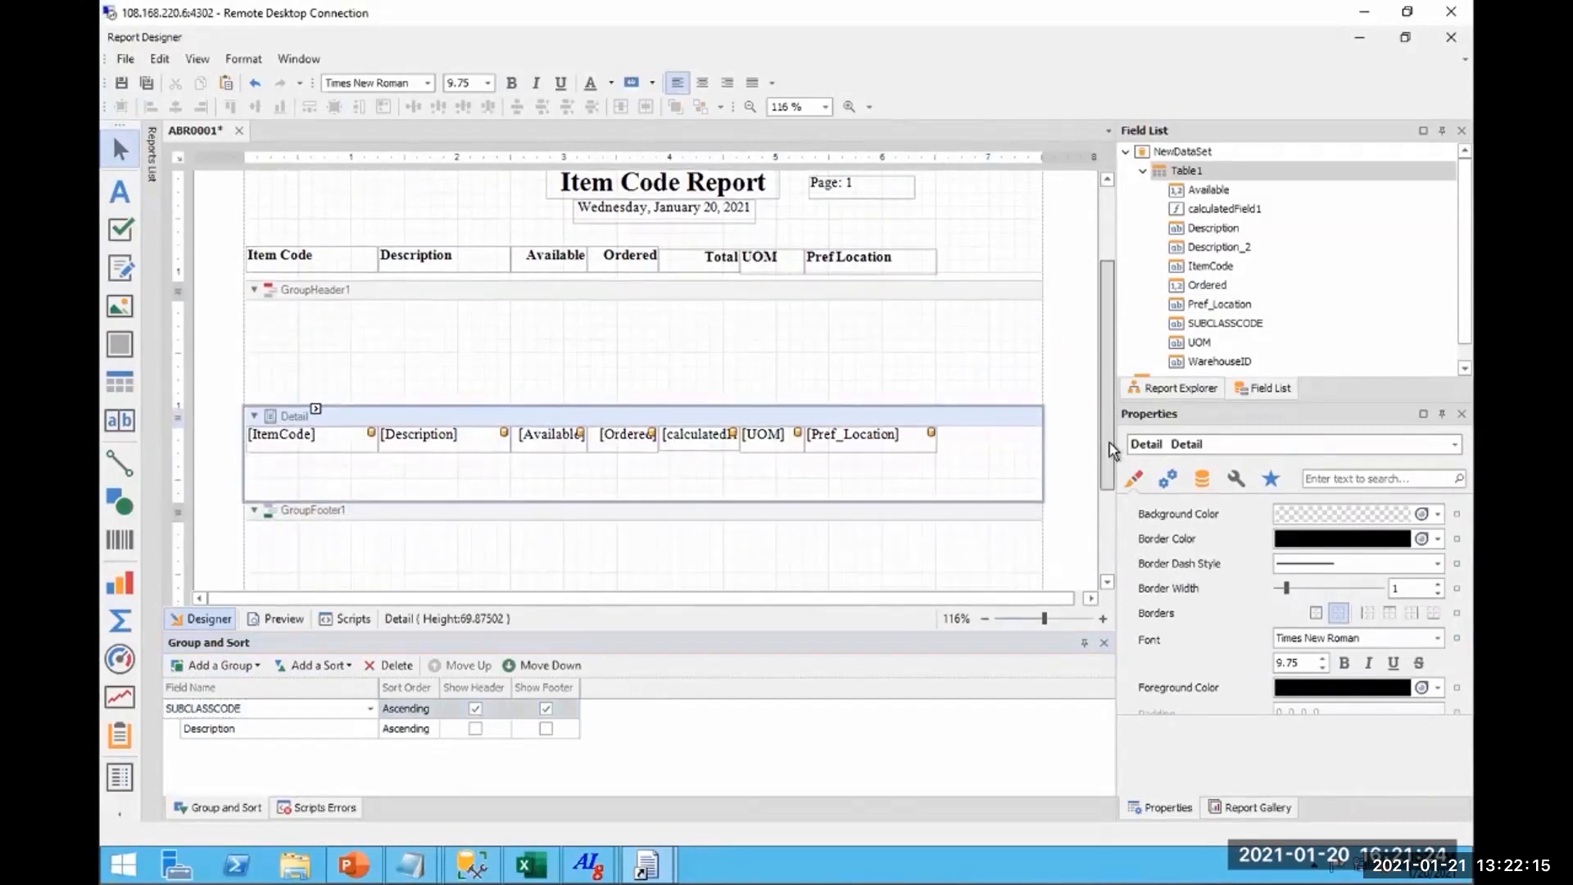
drag(1226, 324, 445, 311)
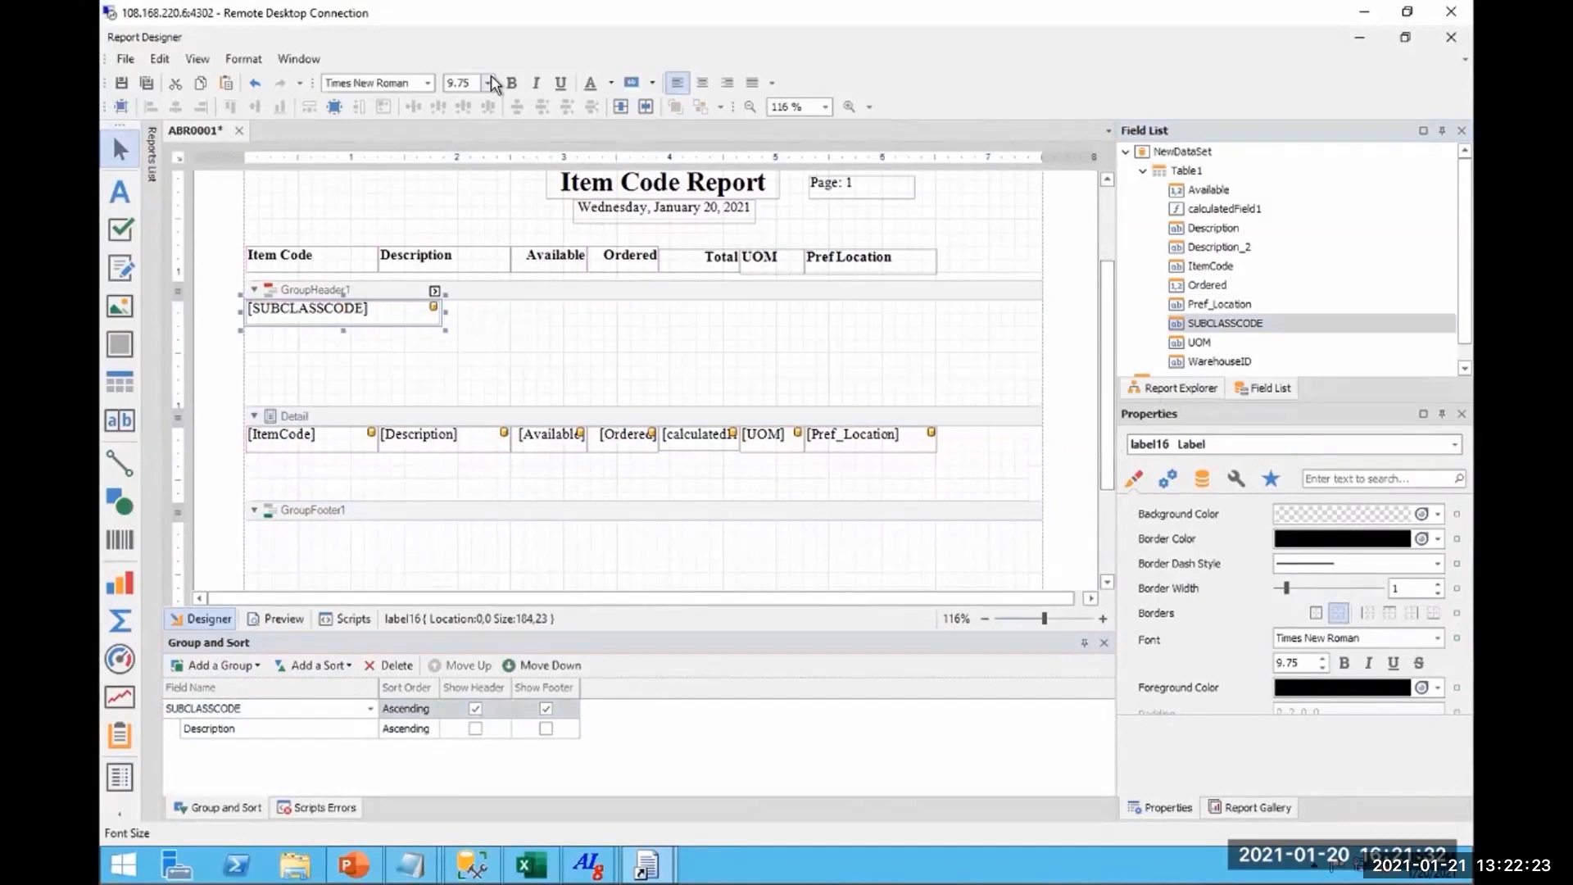
click(493, 82)
click(495, 154)
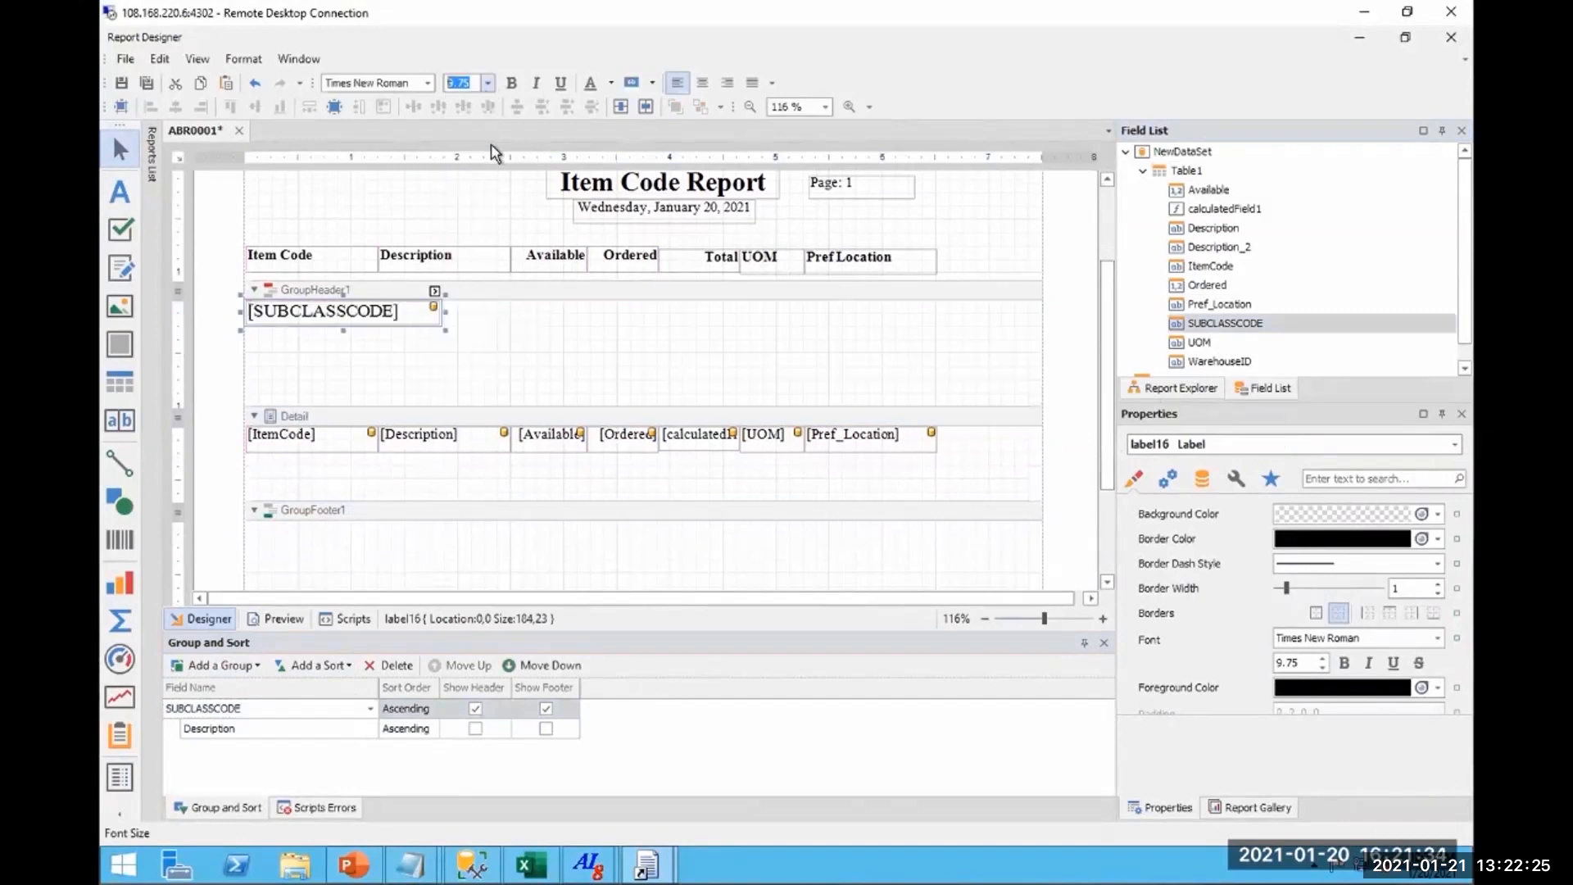
key(ctrl+b)
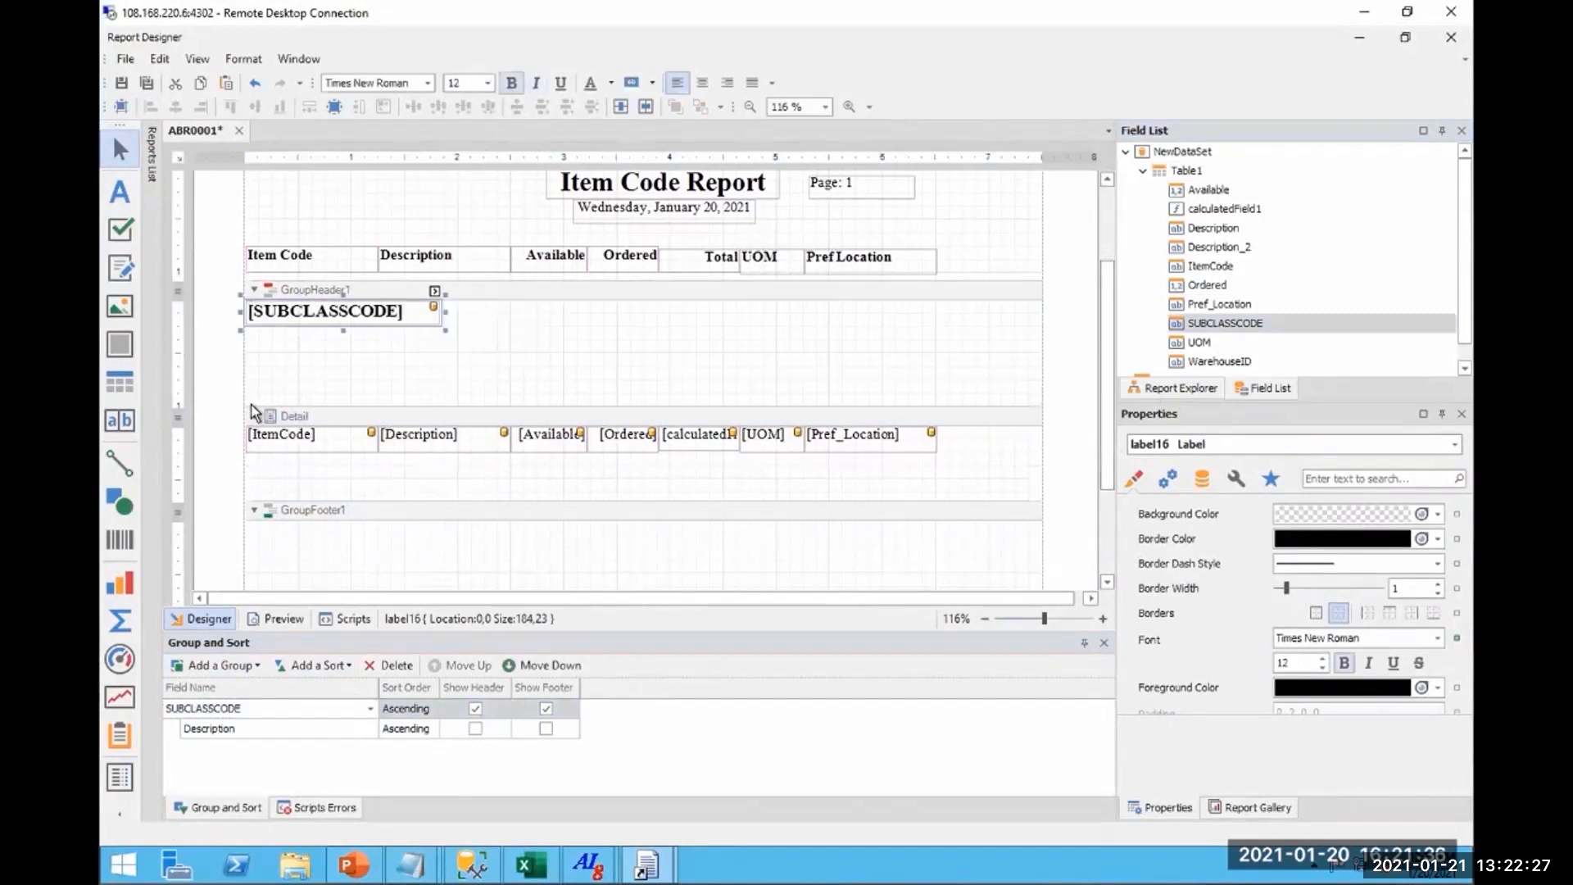
drag(252, 404, 260, 326)
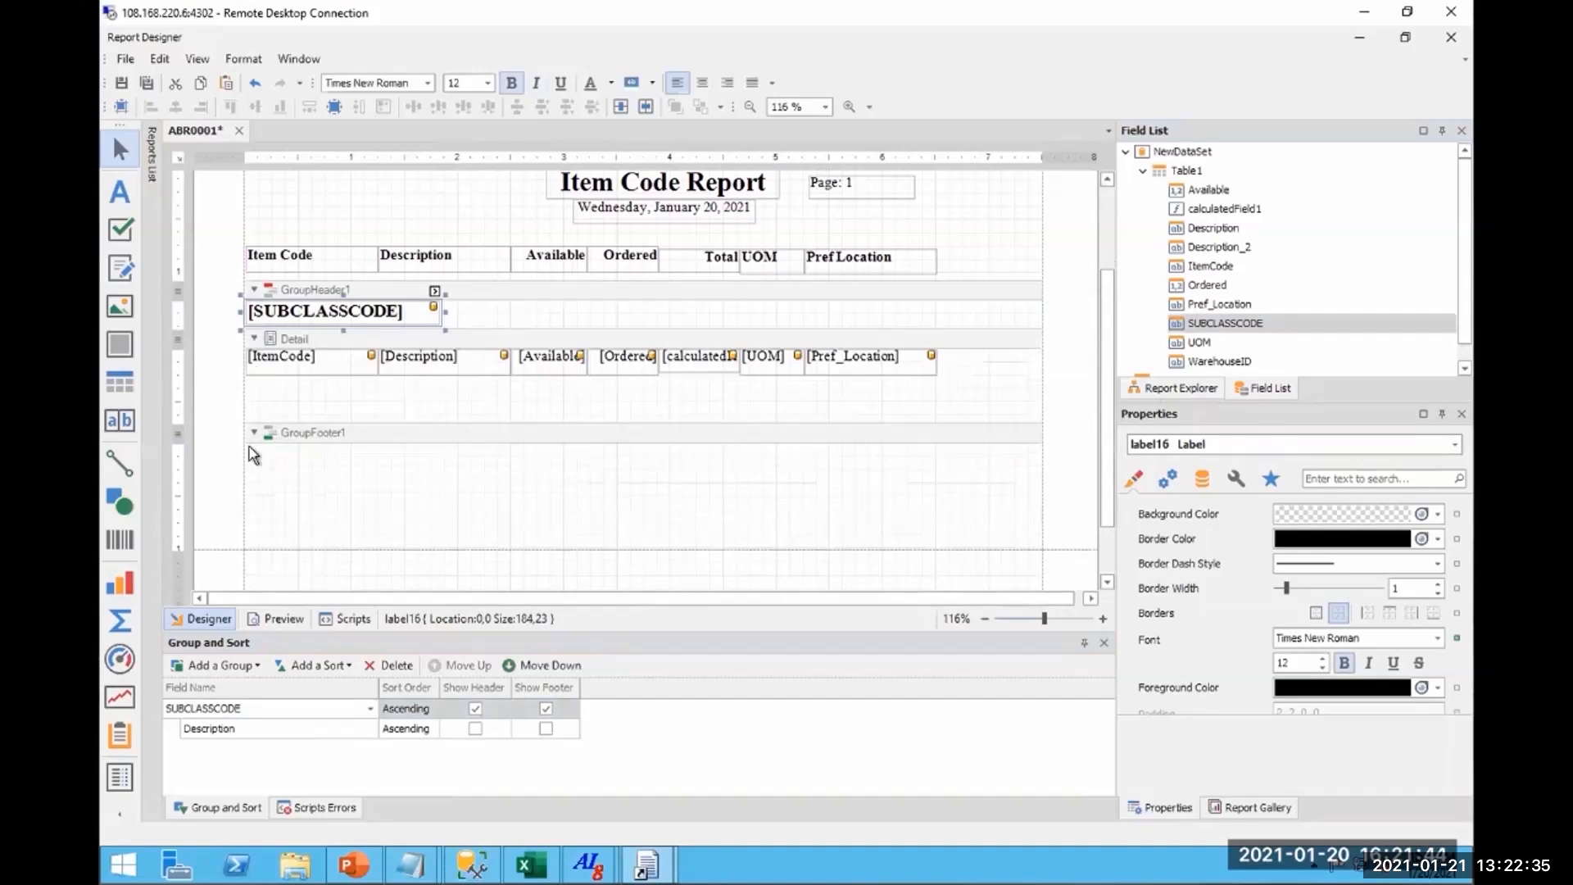
drag(253, 421, 260, 374)
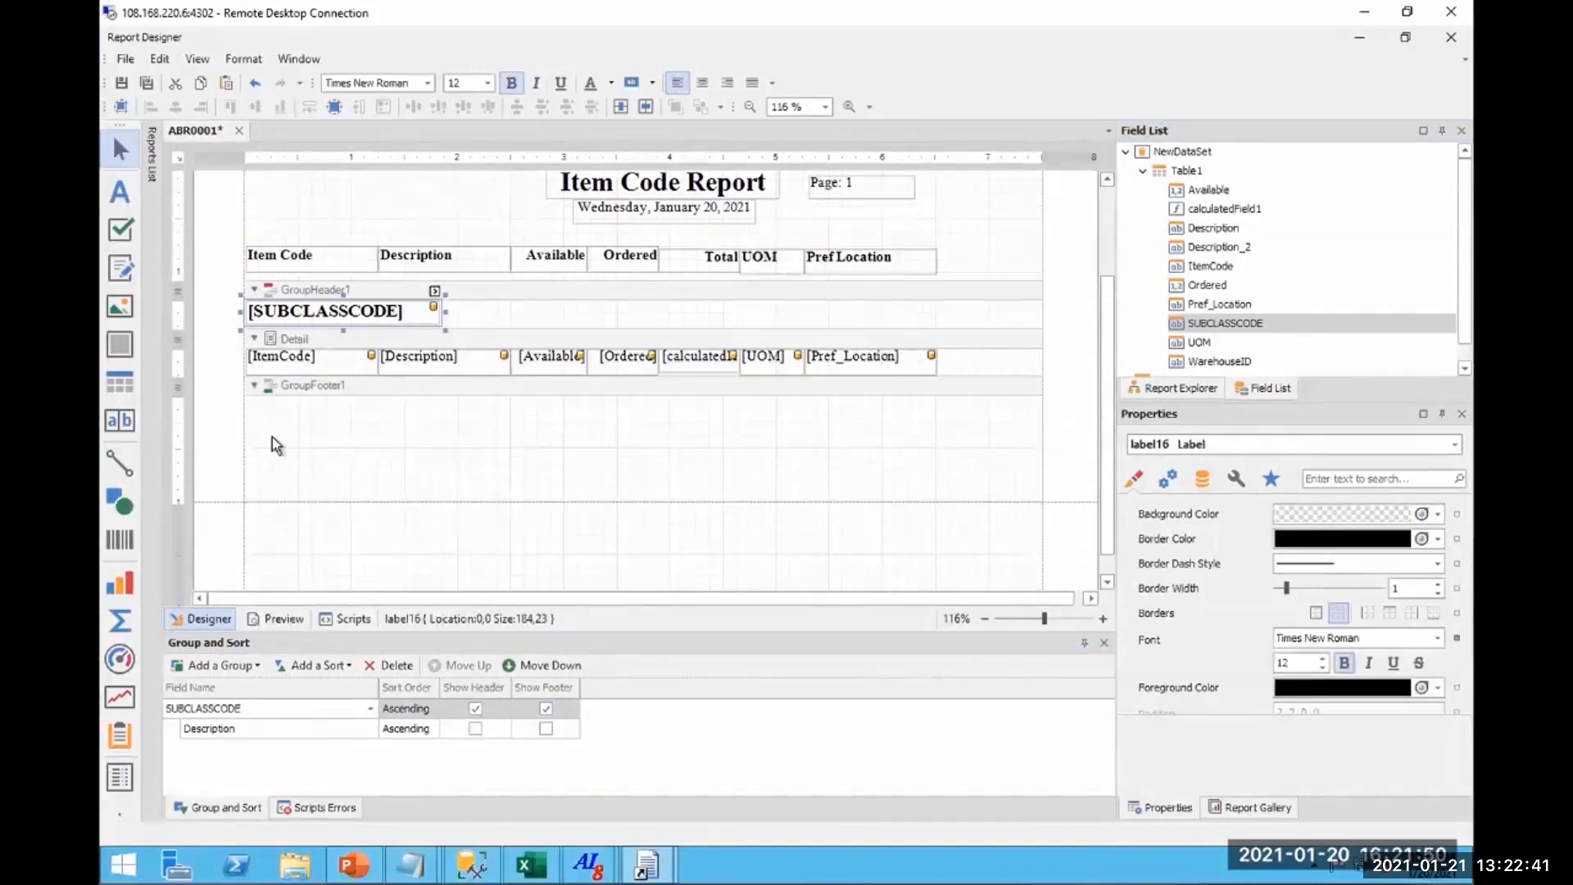
Draw a horizontal line about 222 wide along the upper edge of the group footer, spanning the Available to Total columns.
click(116, 464)
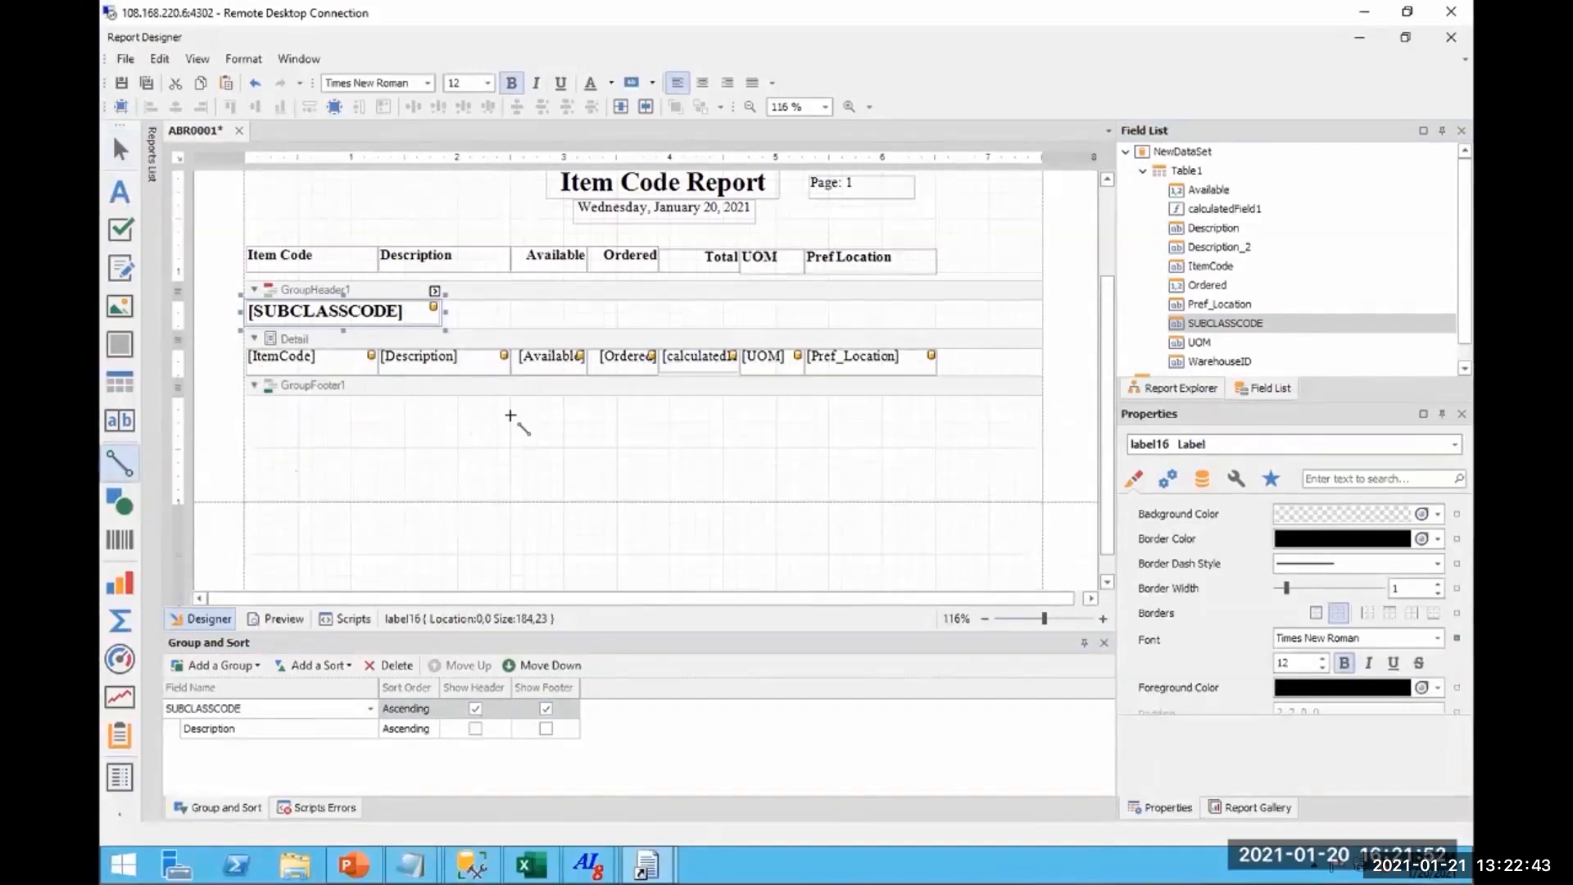
drag(506, 400, 741, 399)
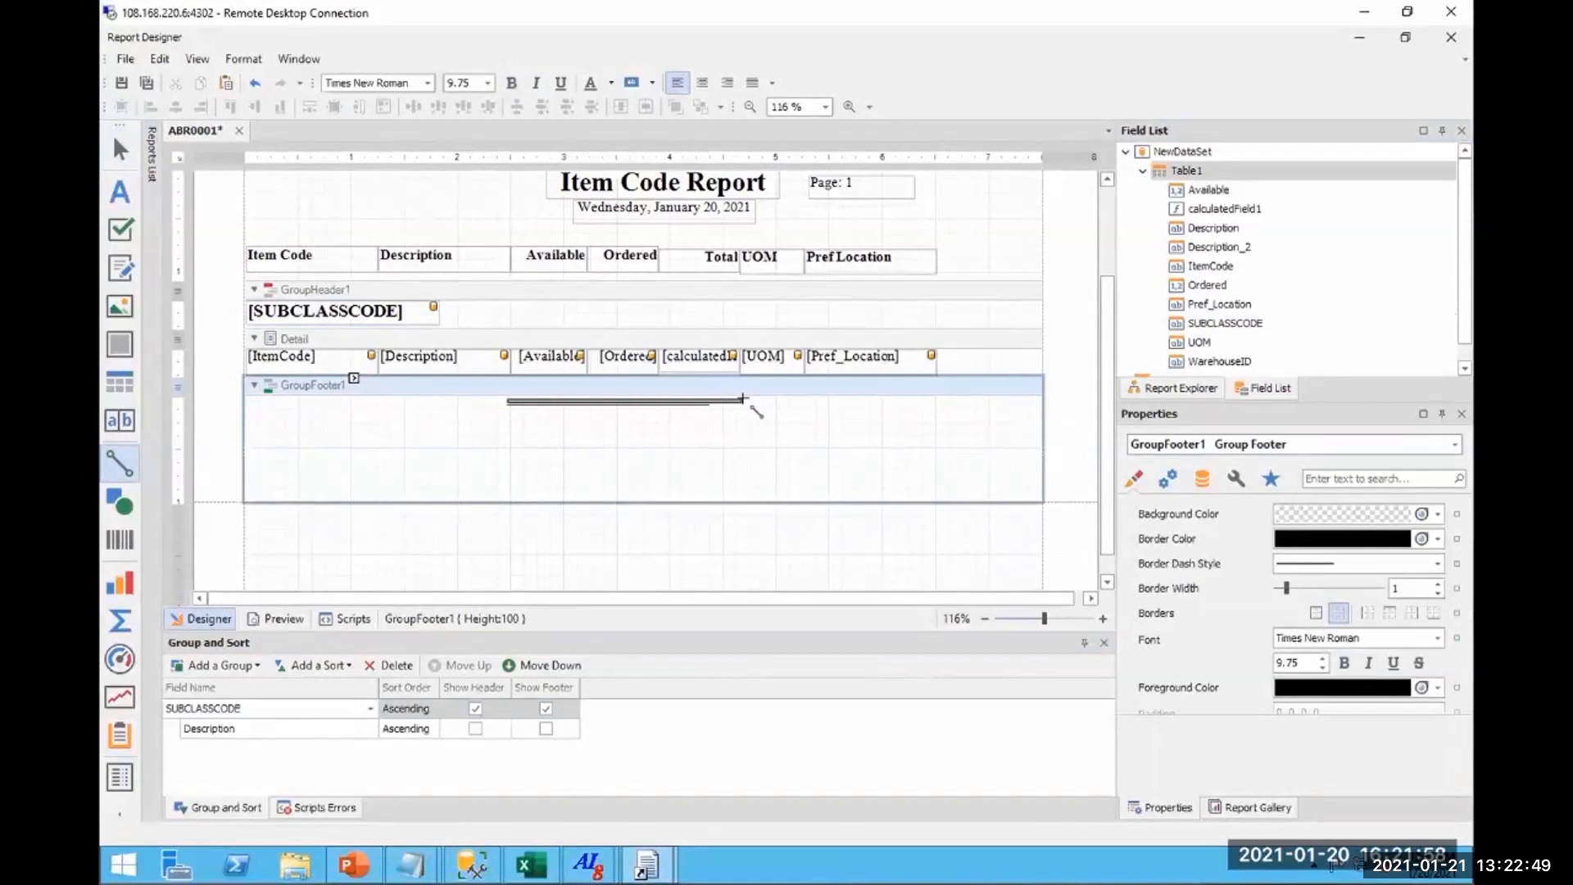
drag(743, 399, 745, 400)
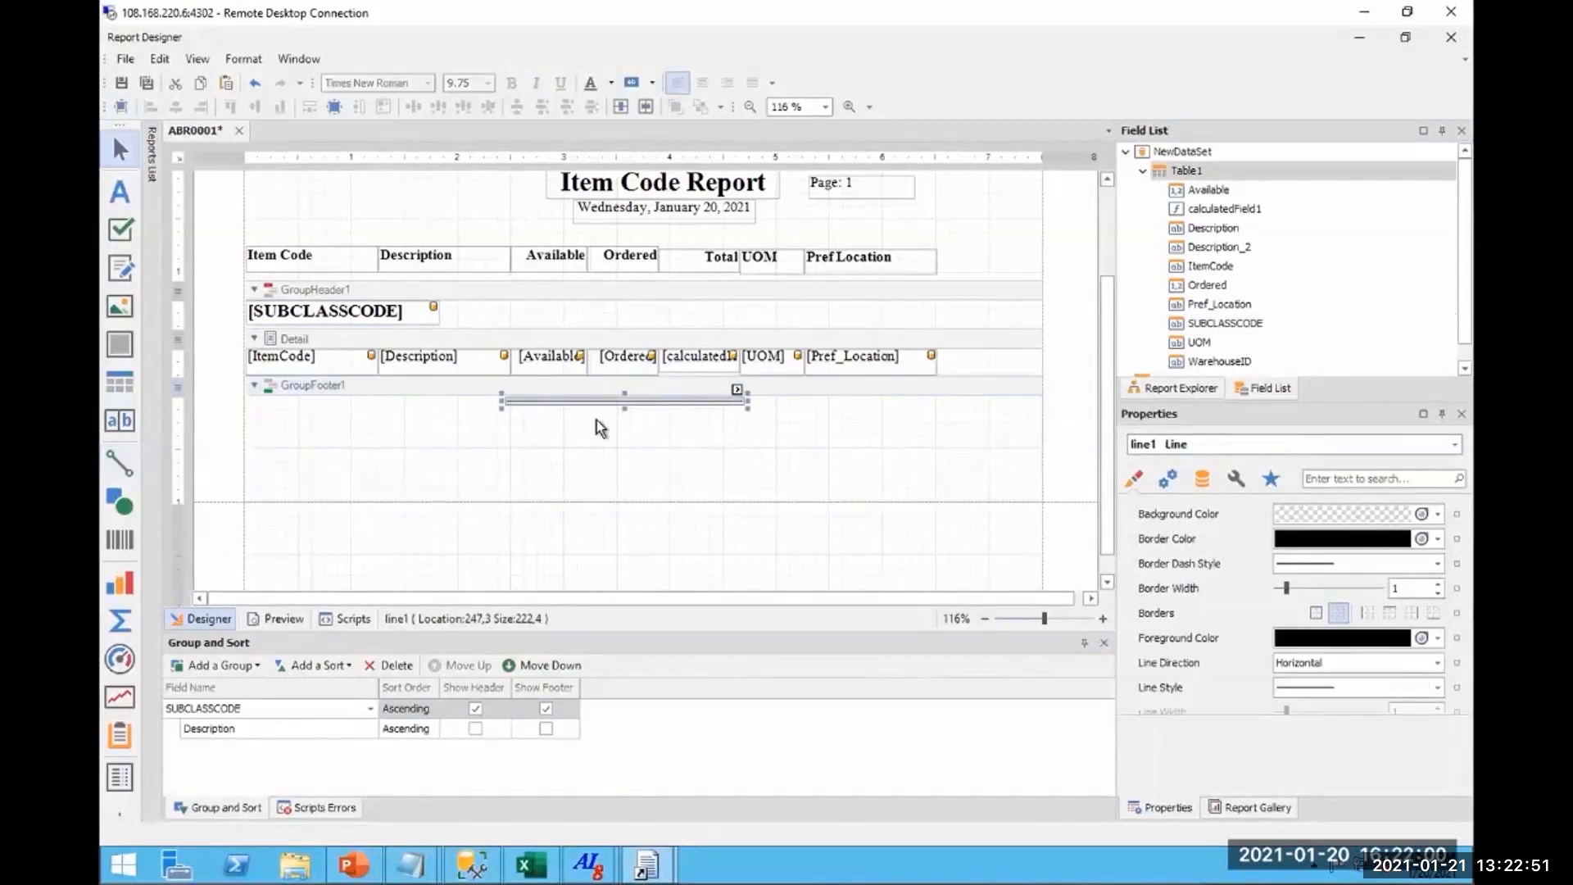
Place the Available, Ordered and calculated fields in the group footer beneath the line, right-aligned under their columns.
click(1191, 195)
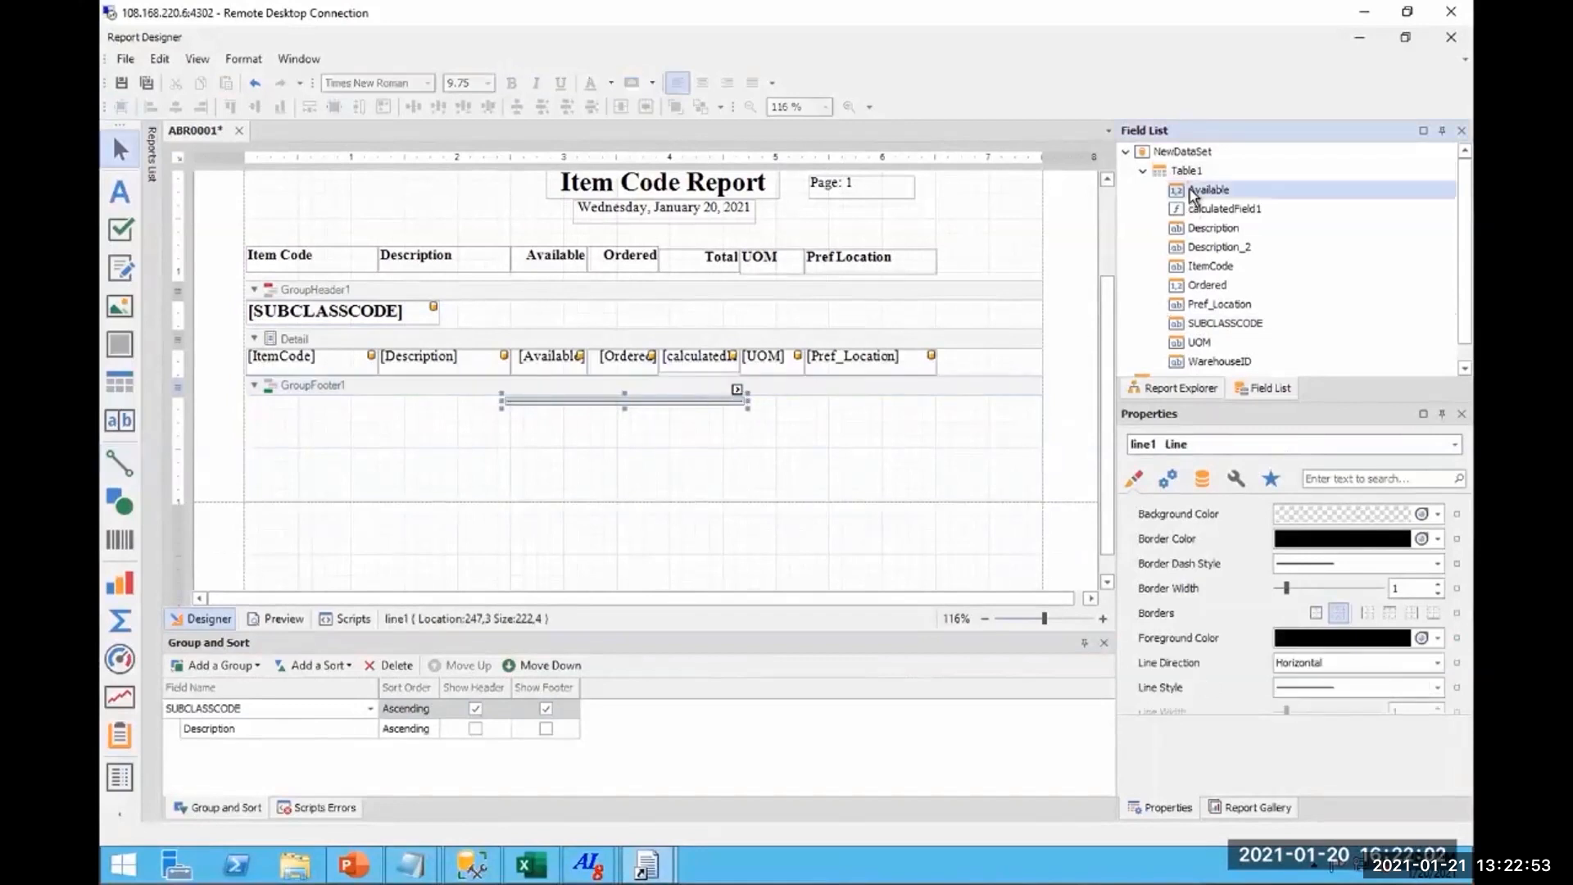
drag(1193, 196, 557, 436)
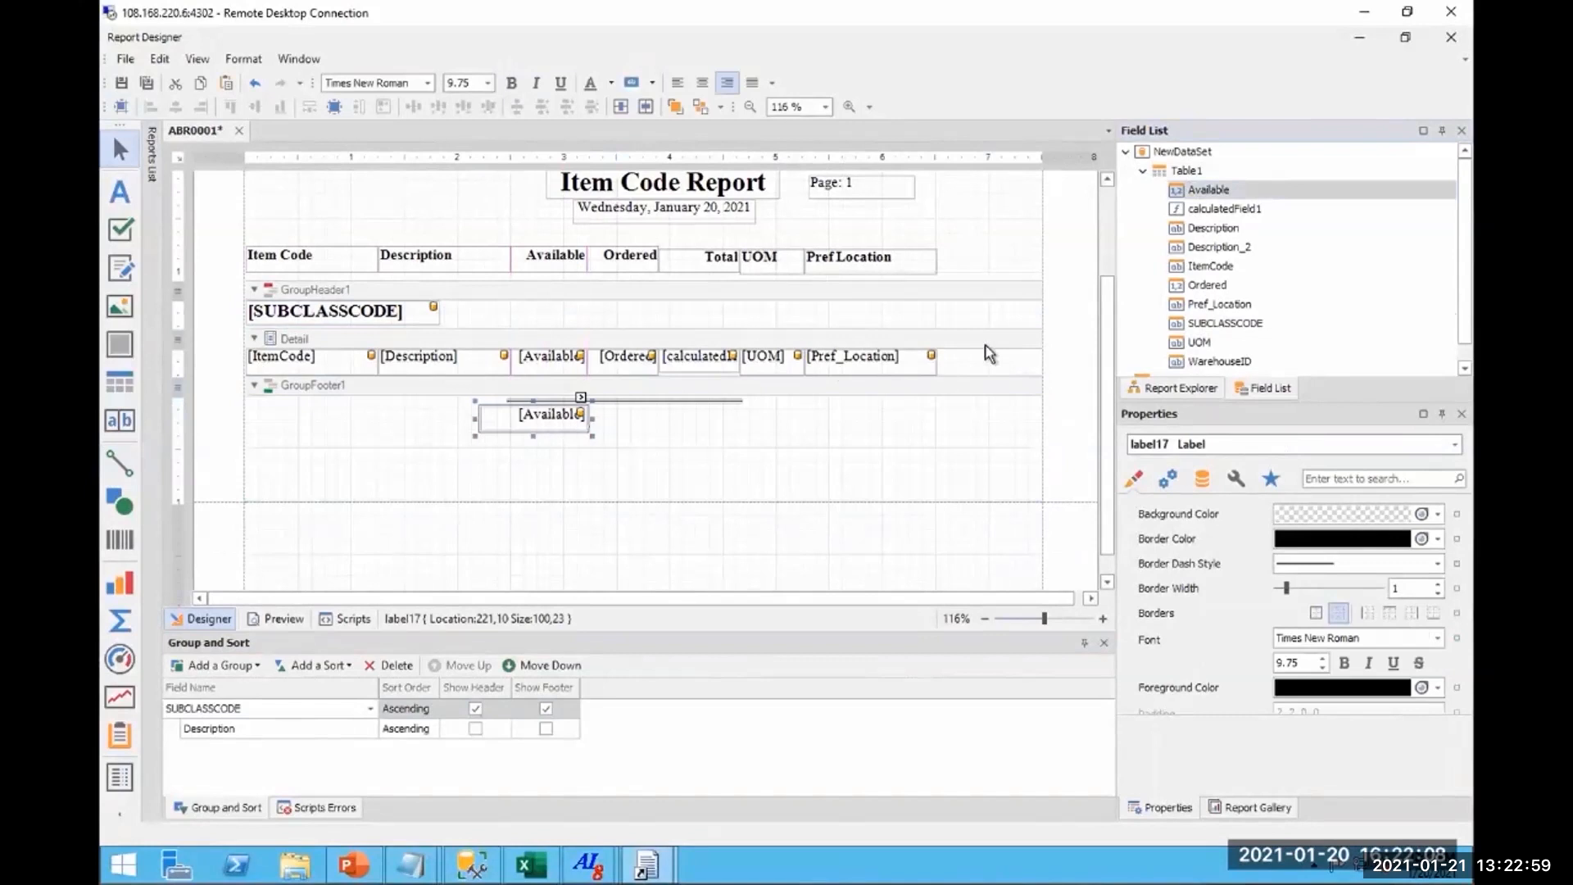
drag(1206, 285, 664, 417)
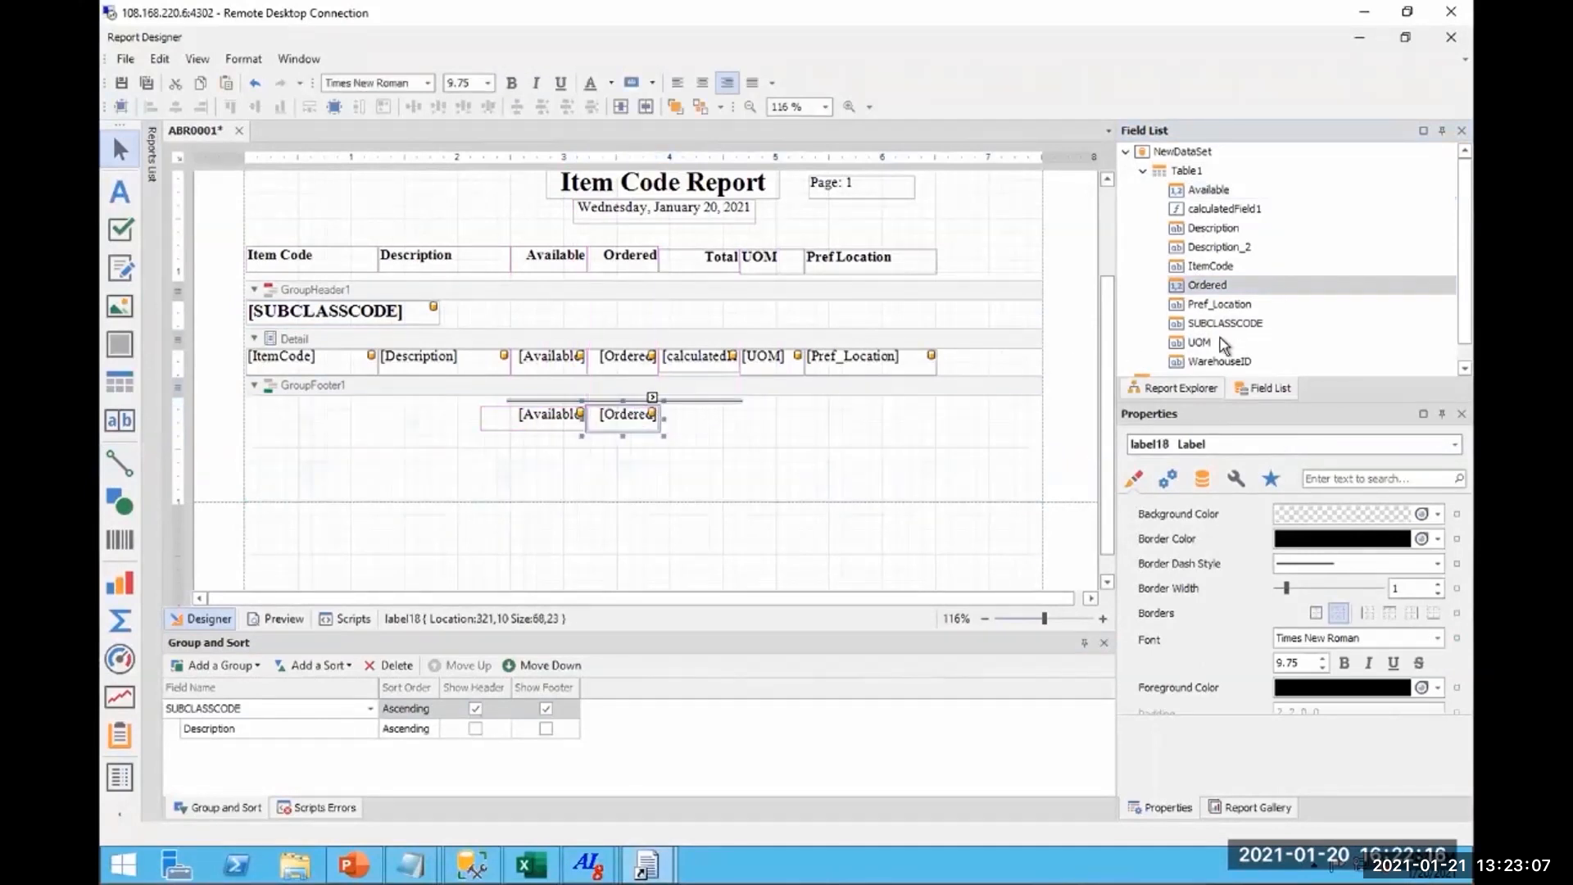
drag(1218, 210, 744, 415)
click(727, 82)
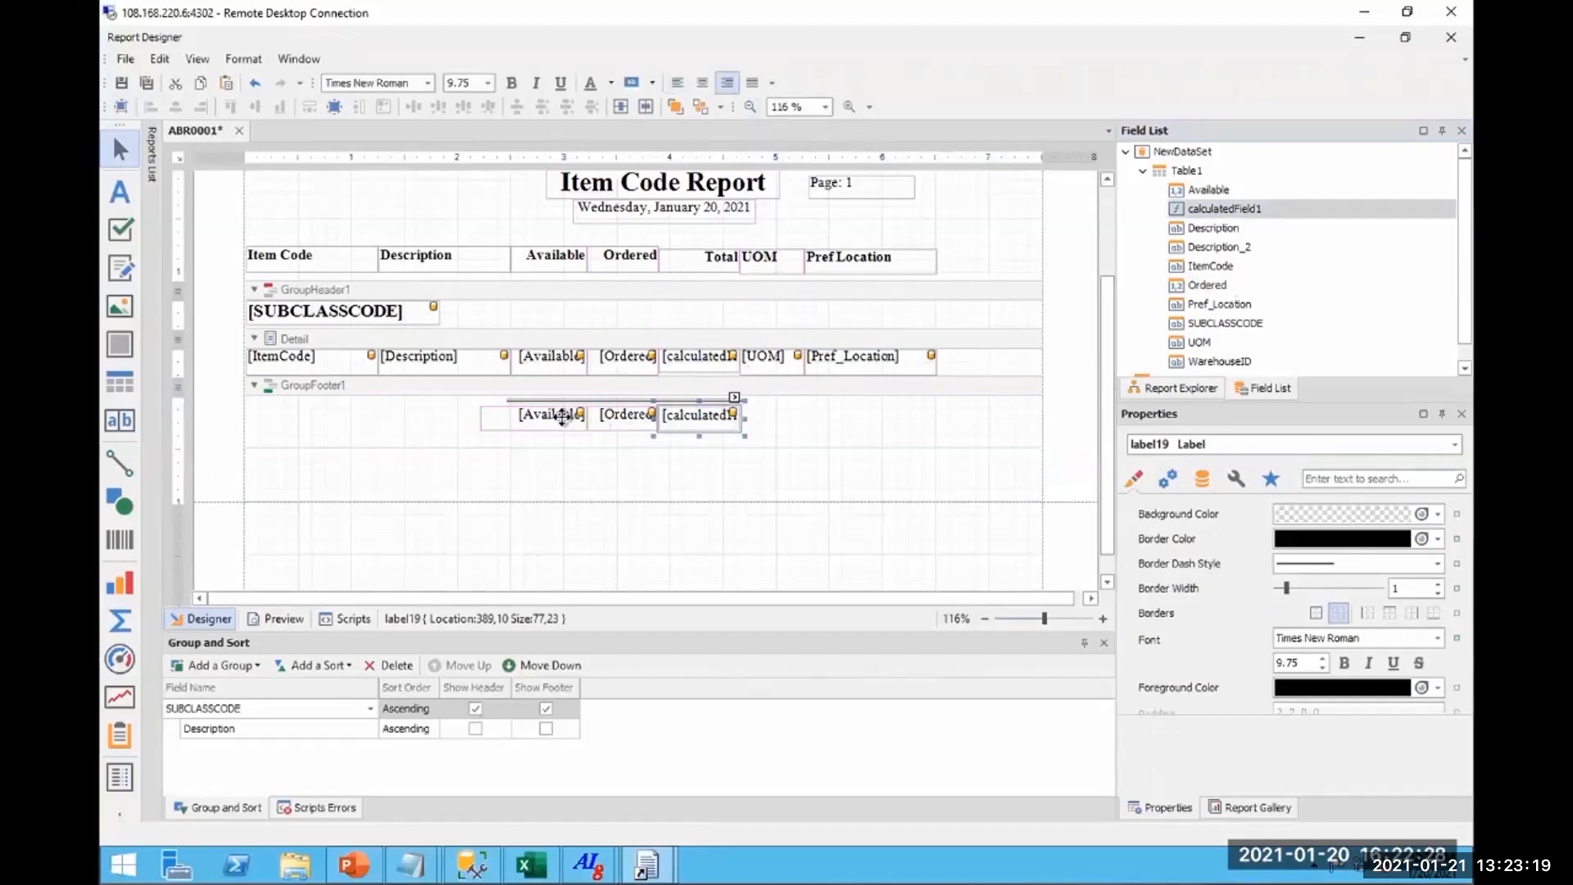
Set the summary of the Available label in the group footer to Group.
click(568, 412)
click(581, 396)
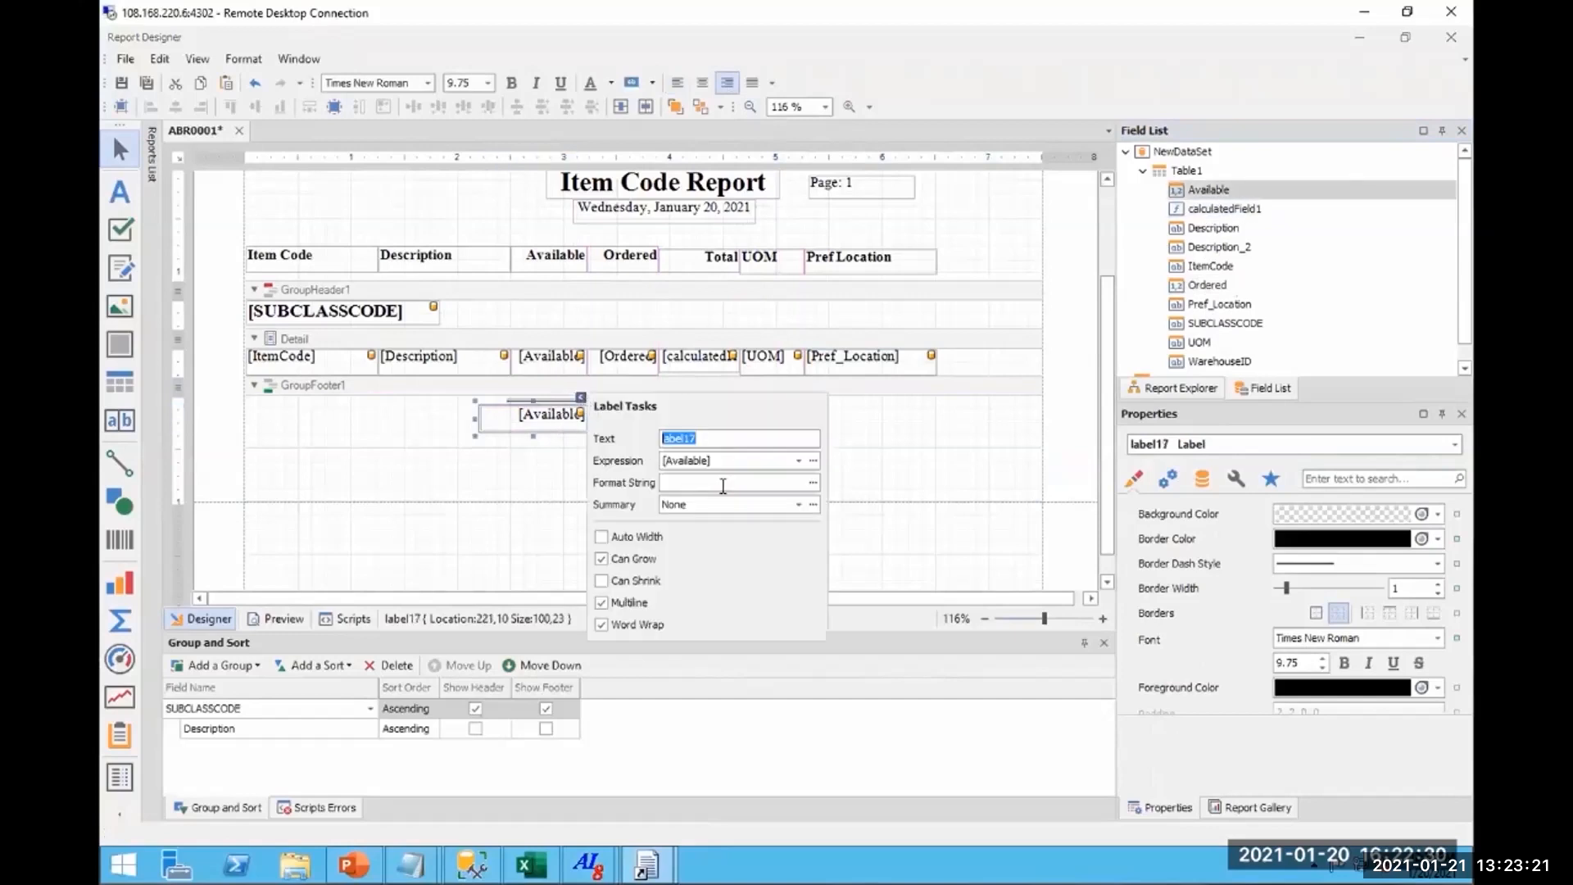
click(800, 505)
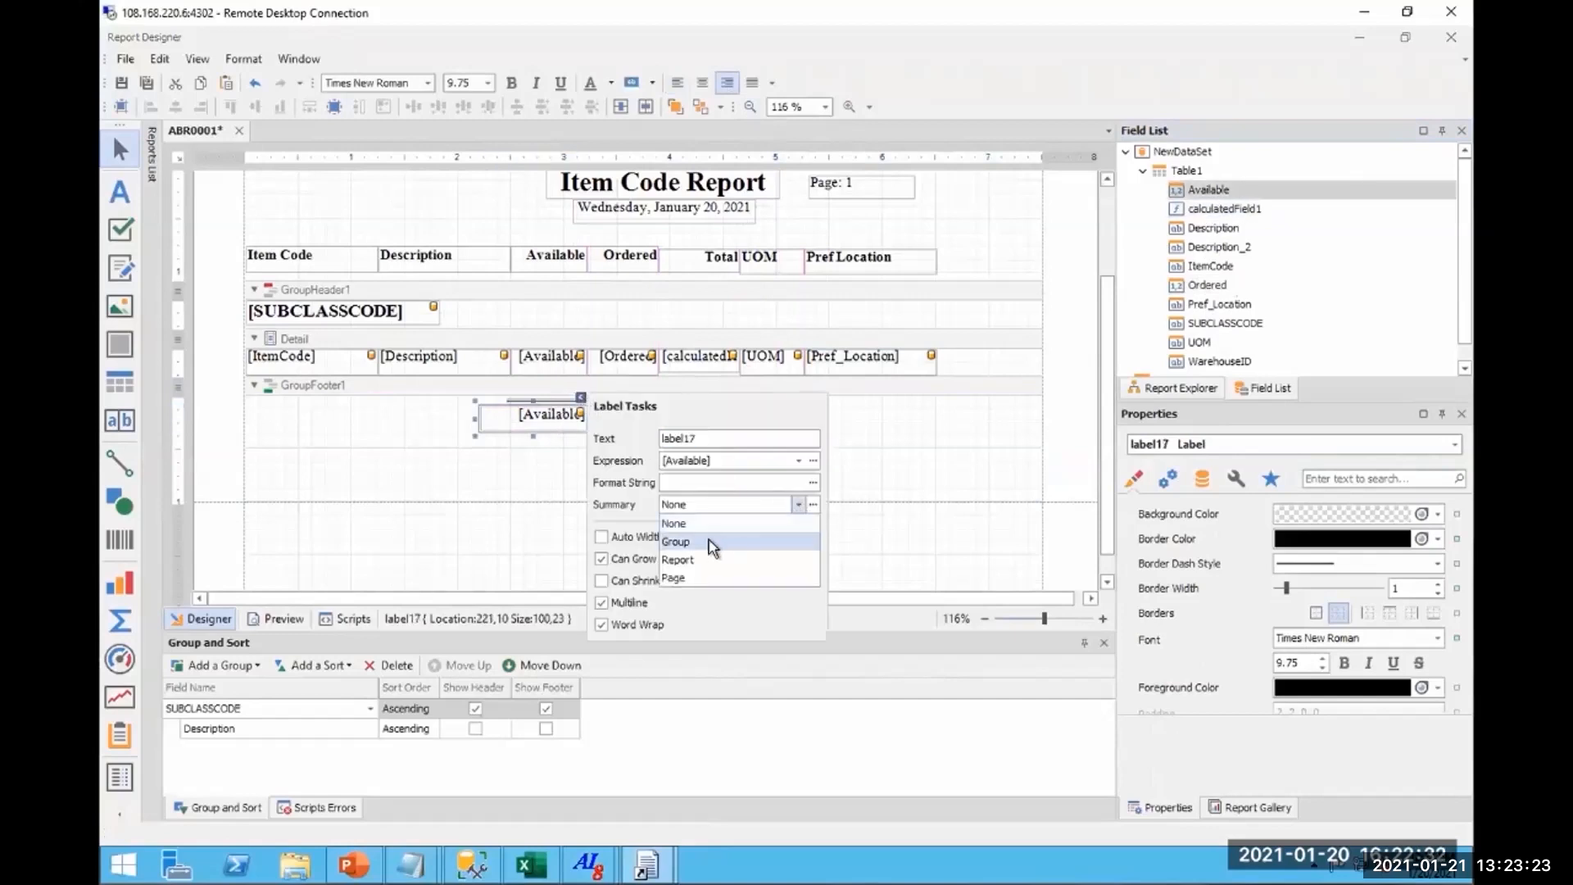
click(695, 540)
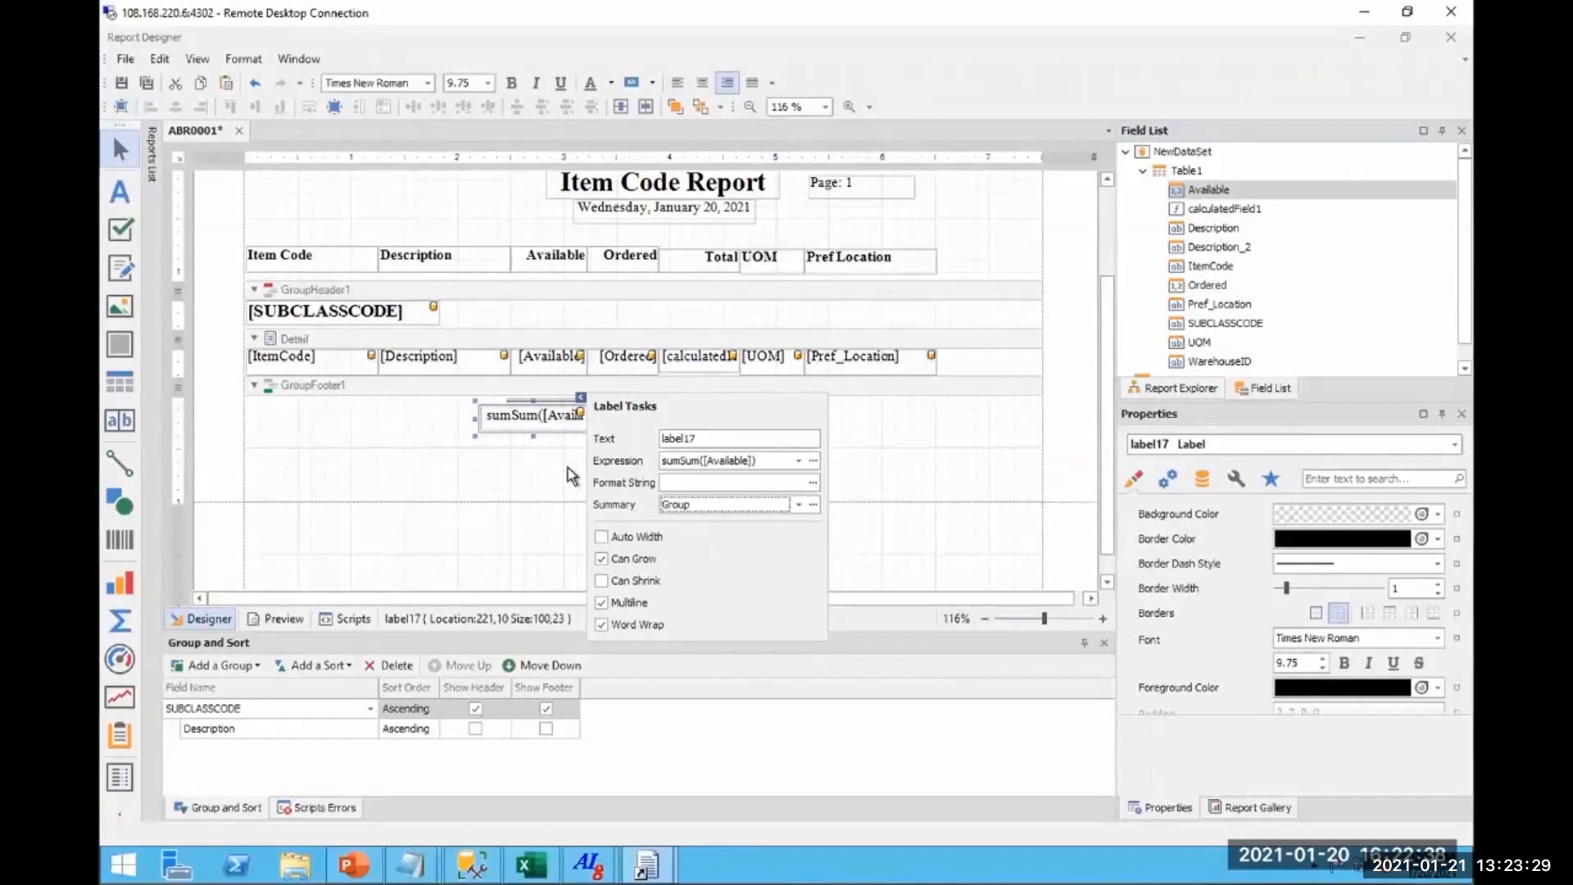
click(553, 415)
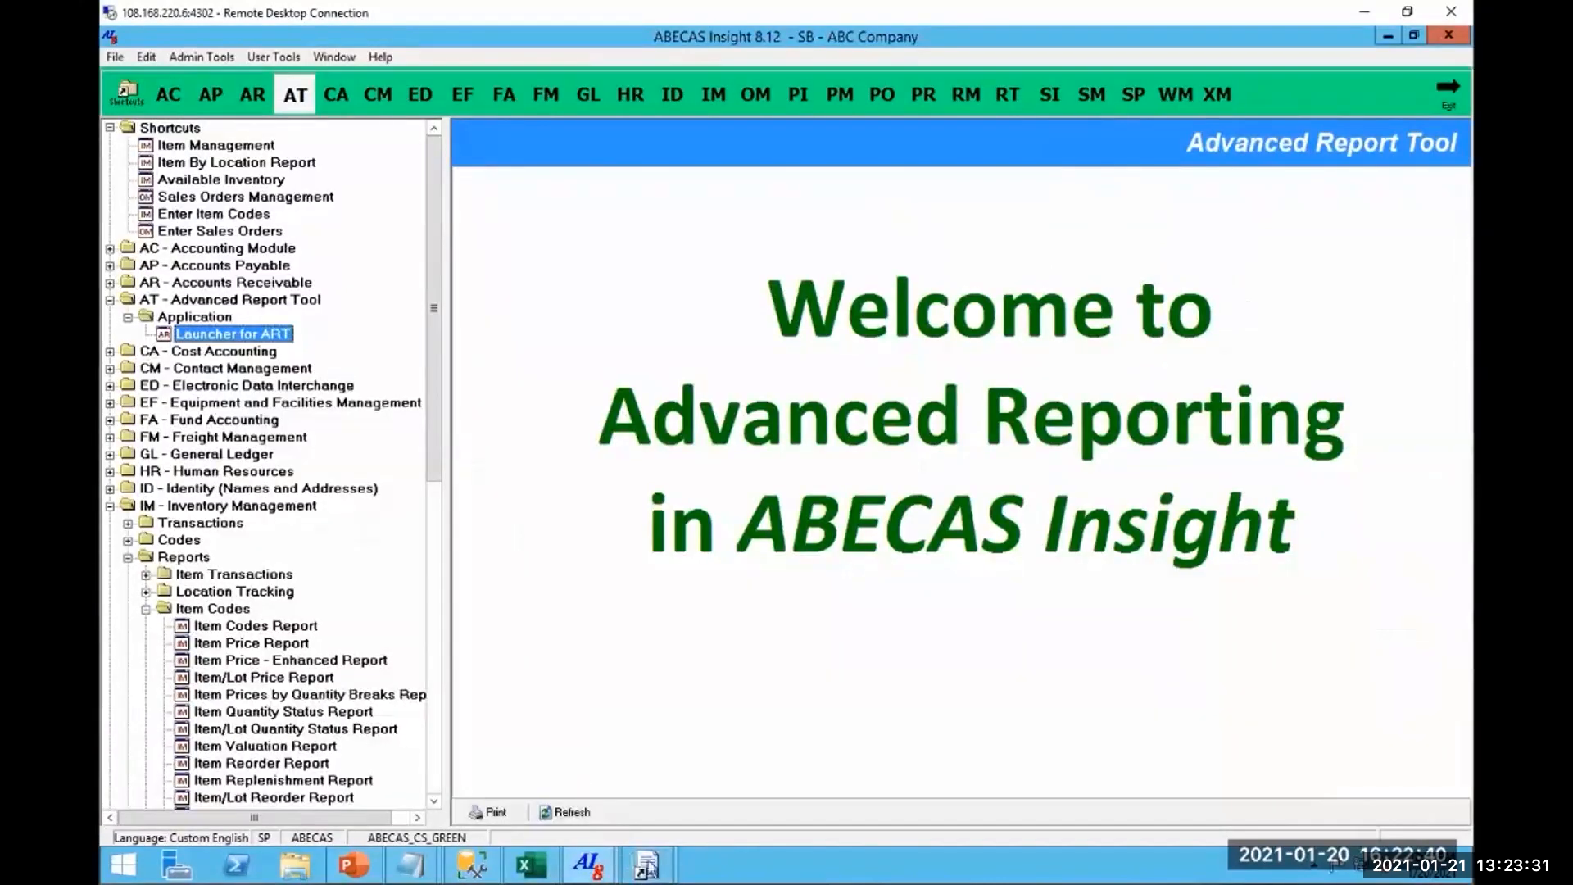
mouse_move(647, 865)
click(739, 808)
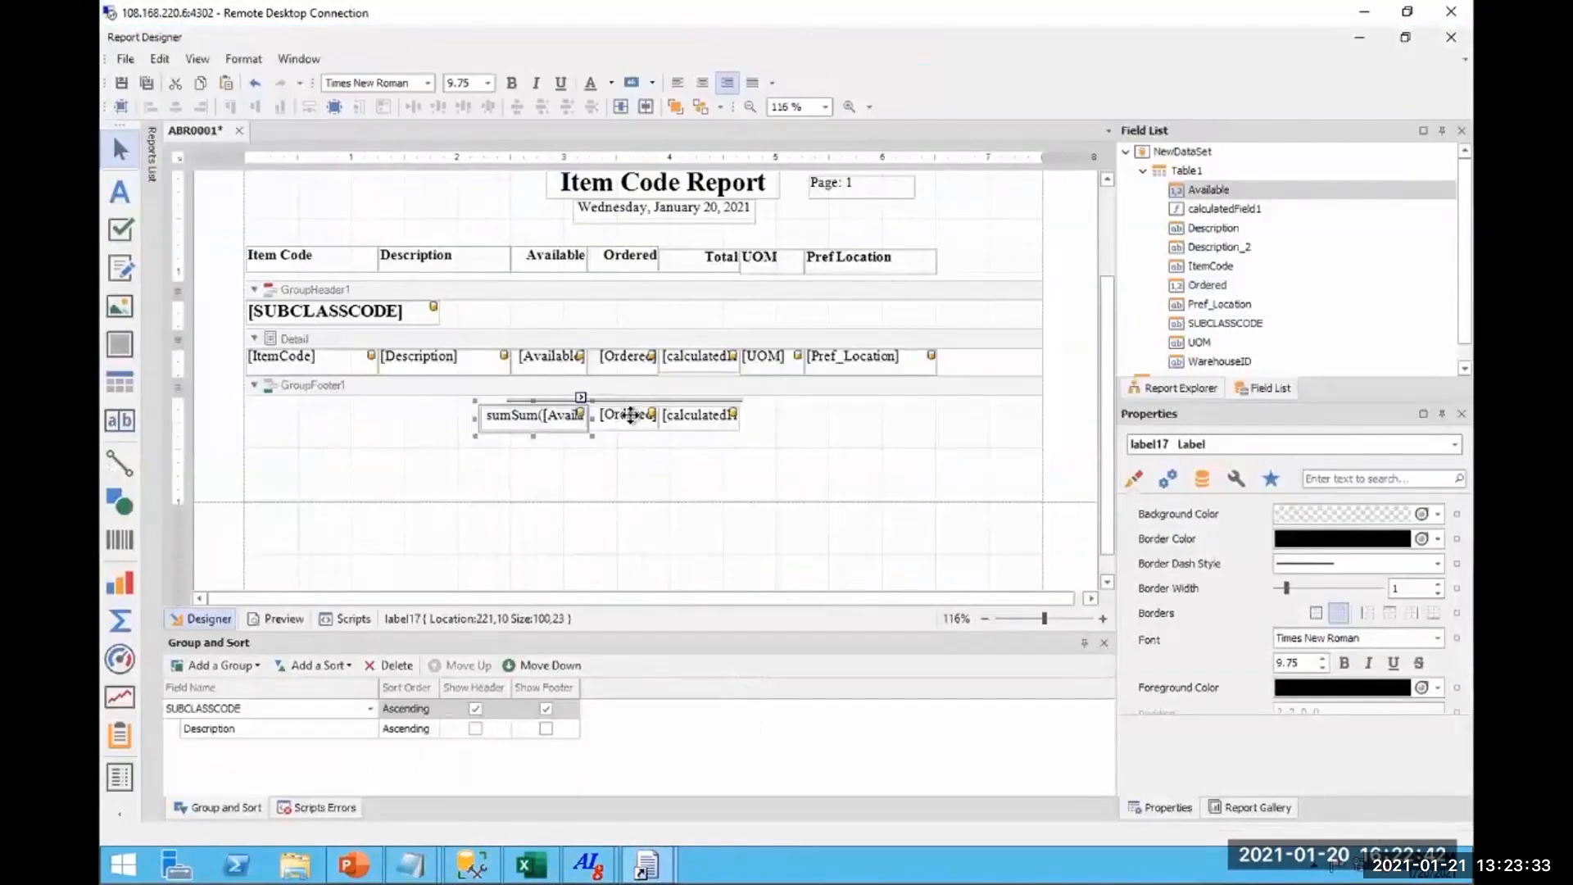
Set the summary of the Ordered label in the group footer to Group.
click(631, 416)
click(652, 396)
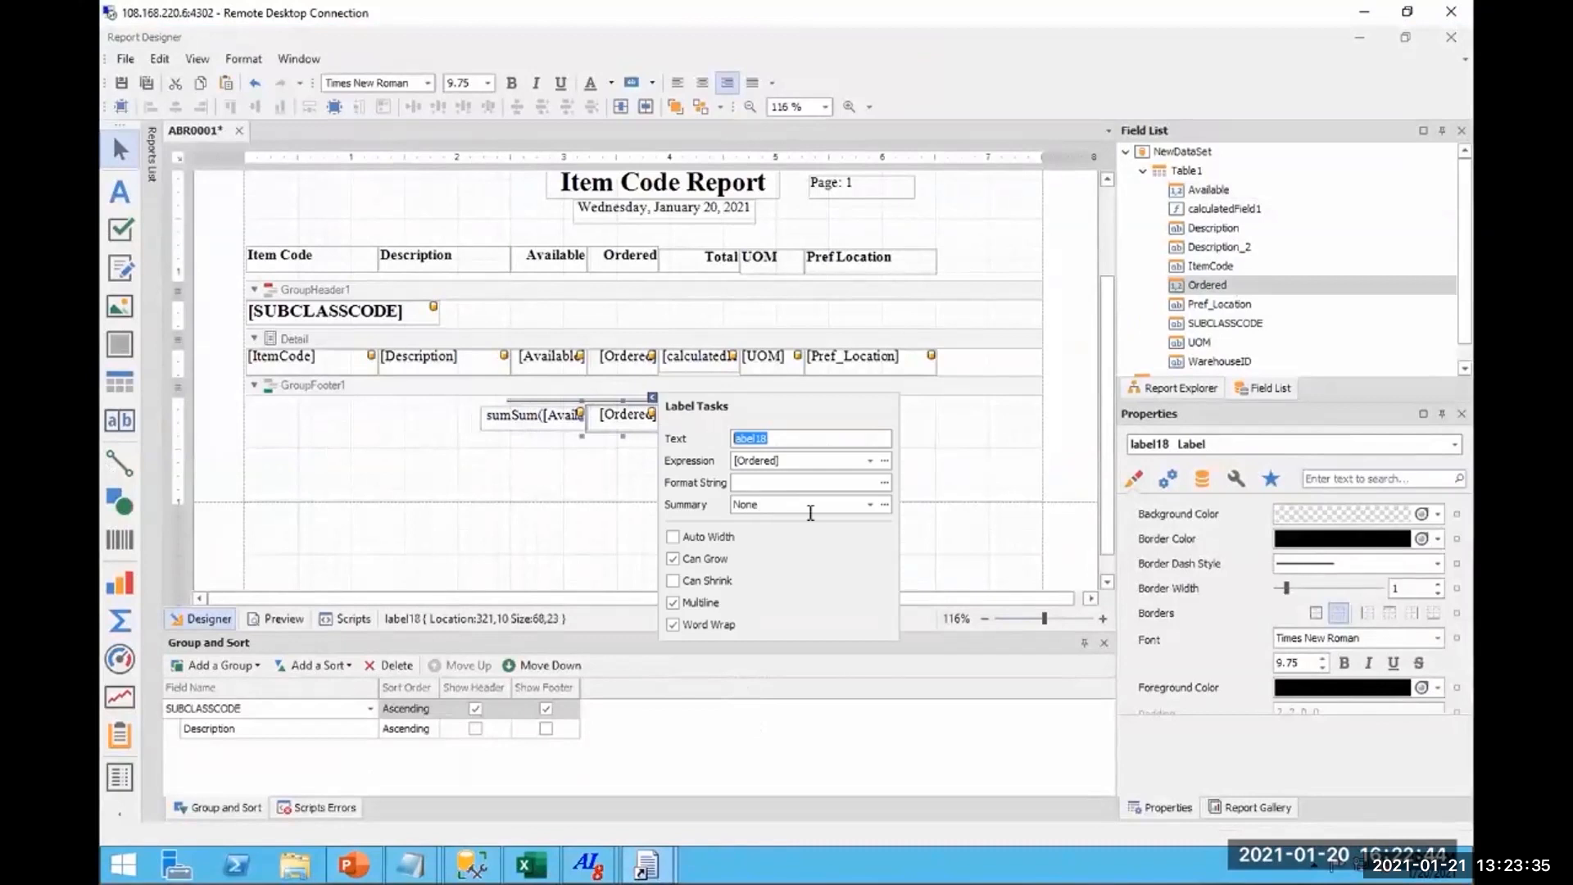
click(870, 505)
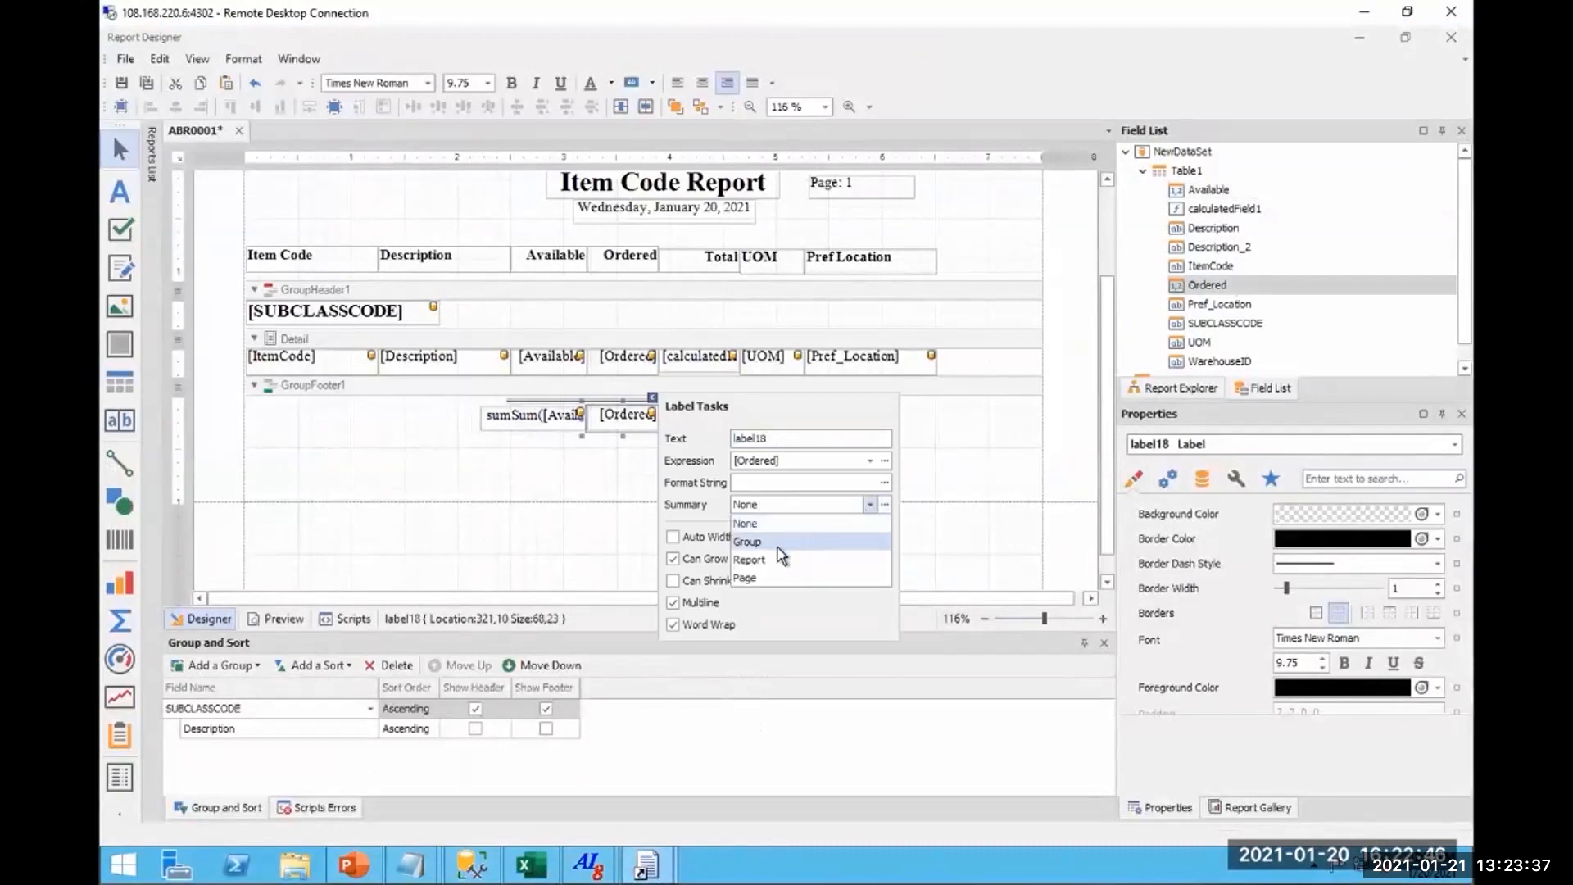
click(779, 542)
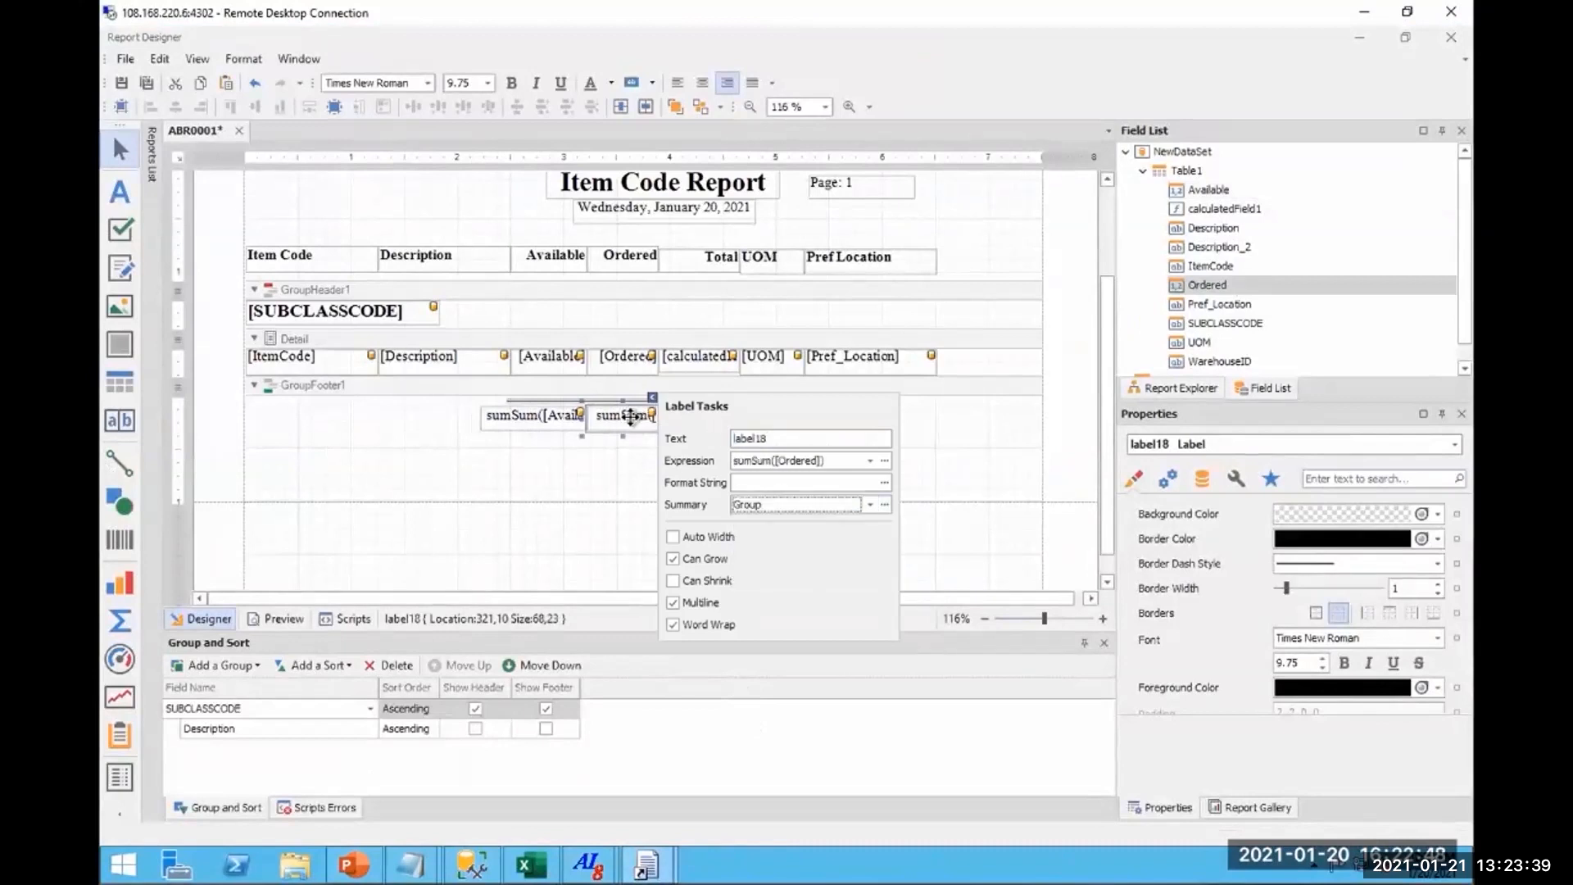
Set the summary of the calculated field label in the group footer to Group.
click(703, 418)
click(703, 418)
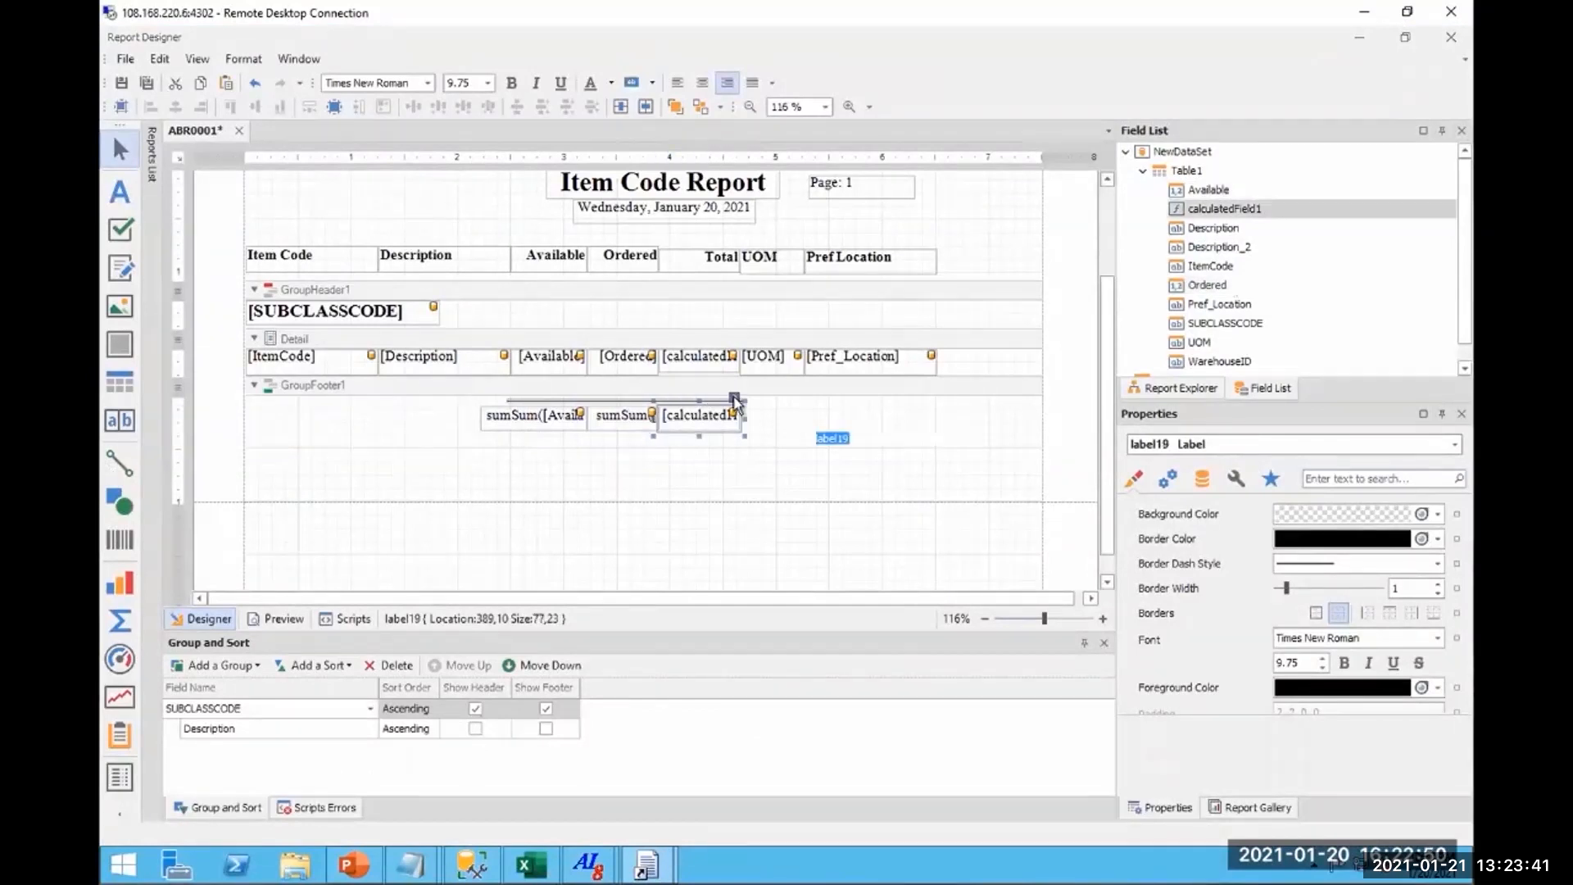
click(734, 397)
click(953, 506)
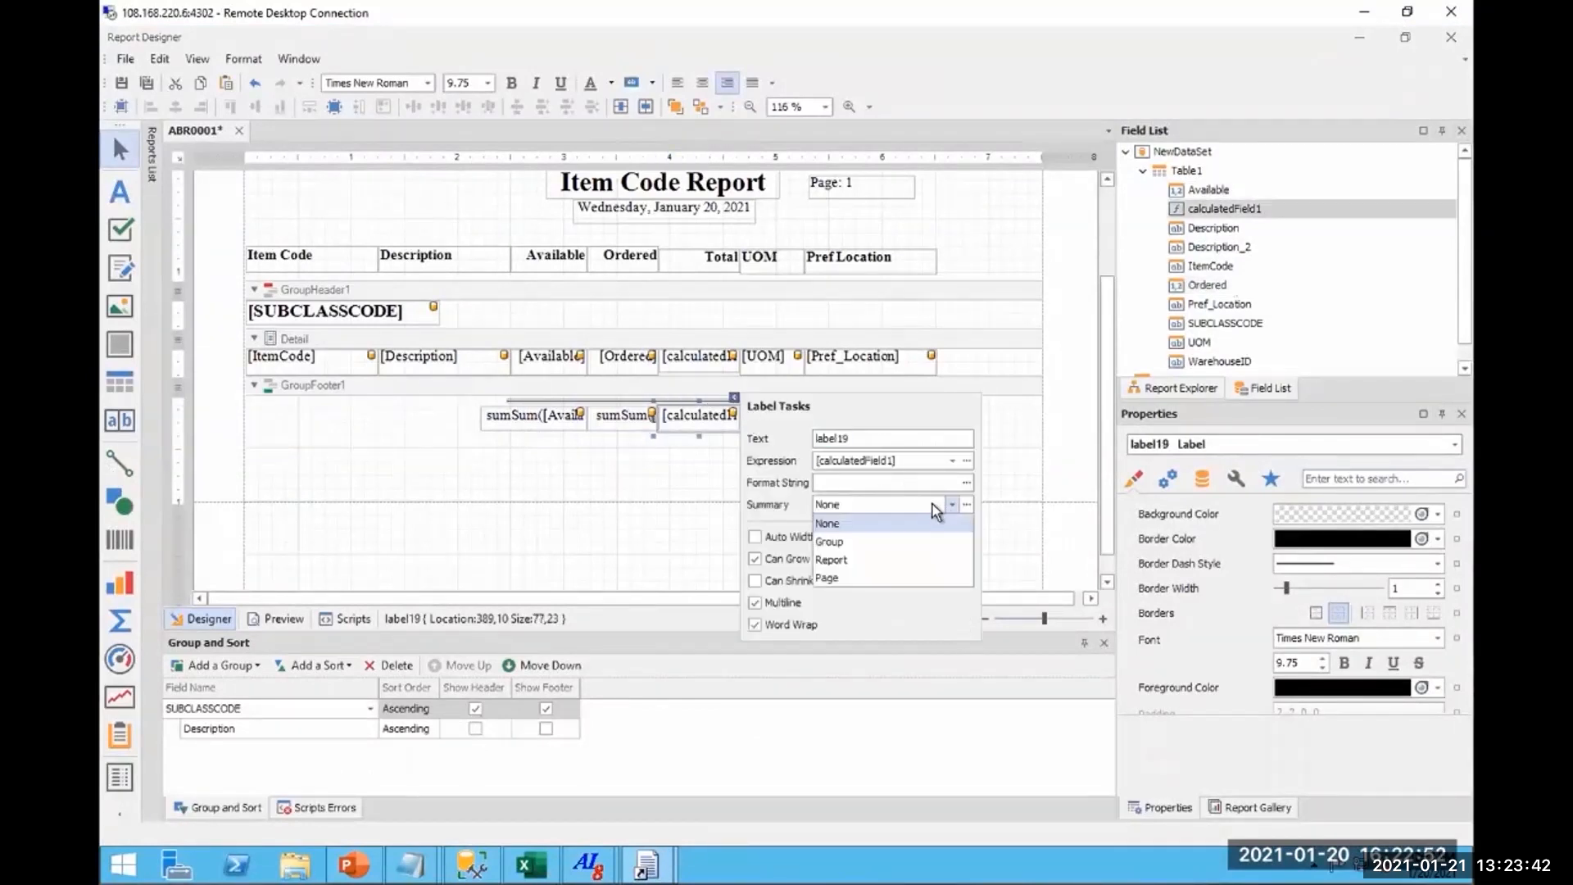
click(850, 534)
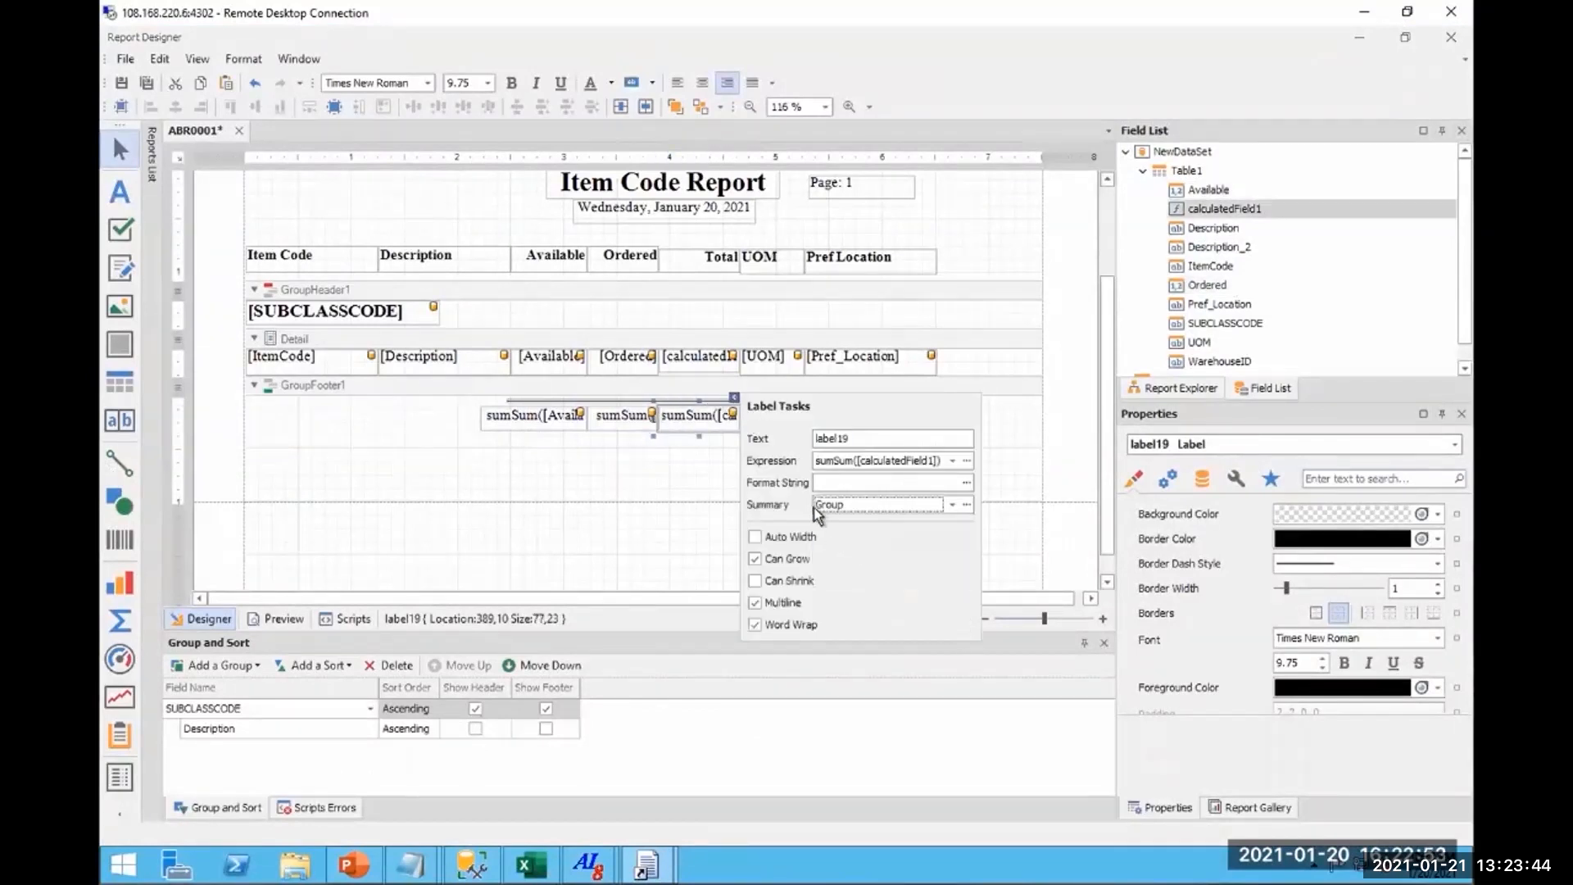
click(694, 460)
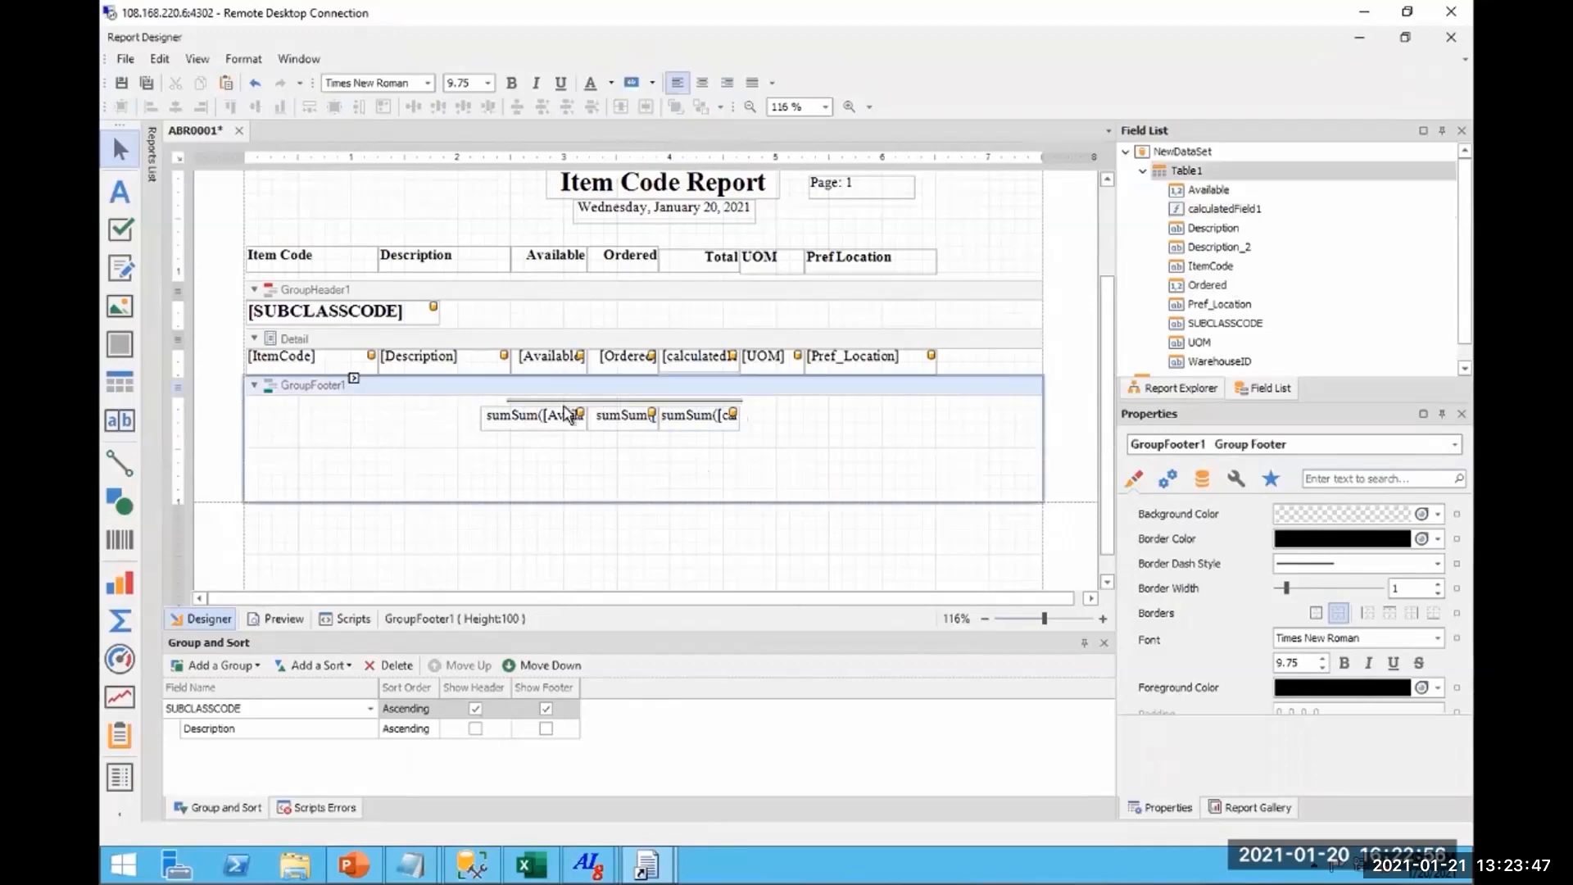
Apply the Number format #,# to the Available, Ordered and calculated labels in both the detail band and the group footer.
click(535, 354)
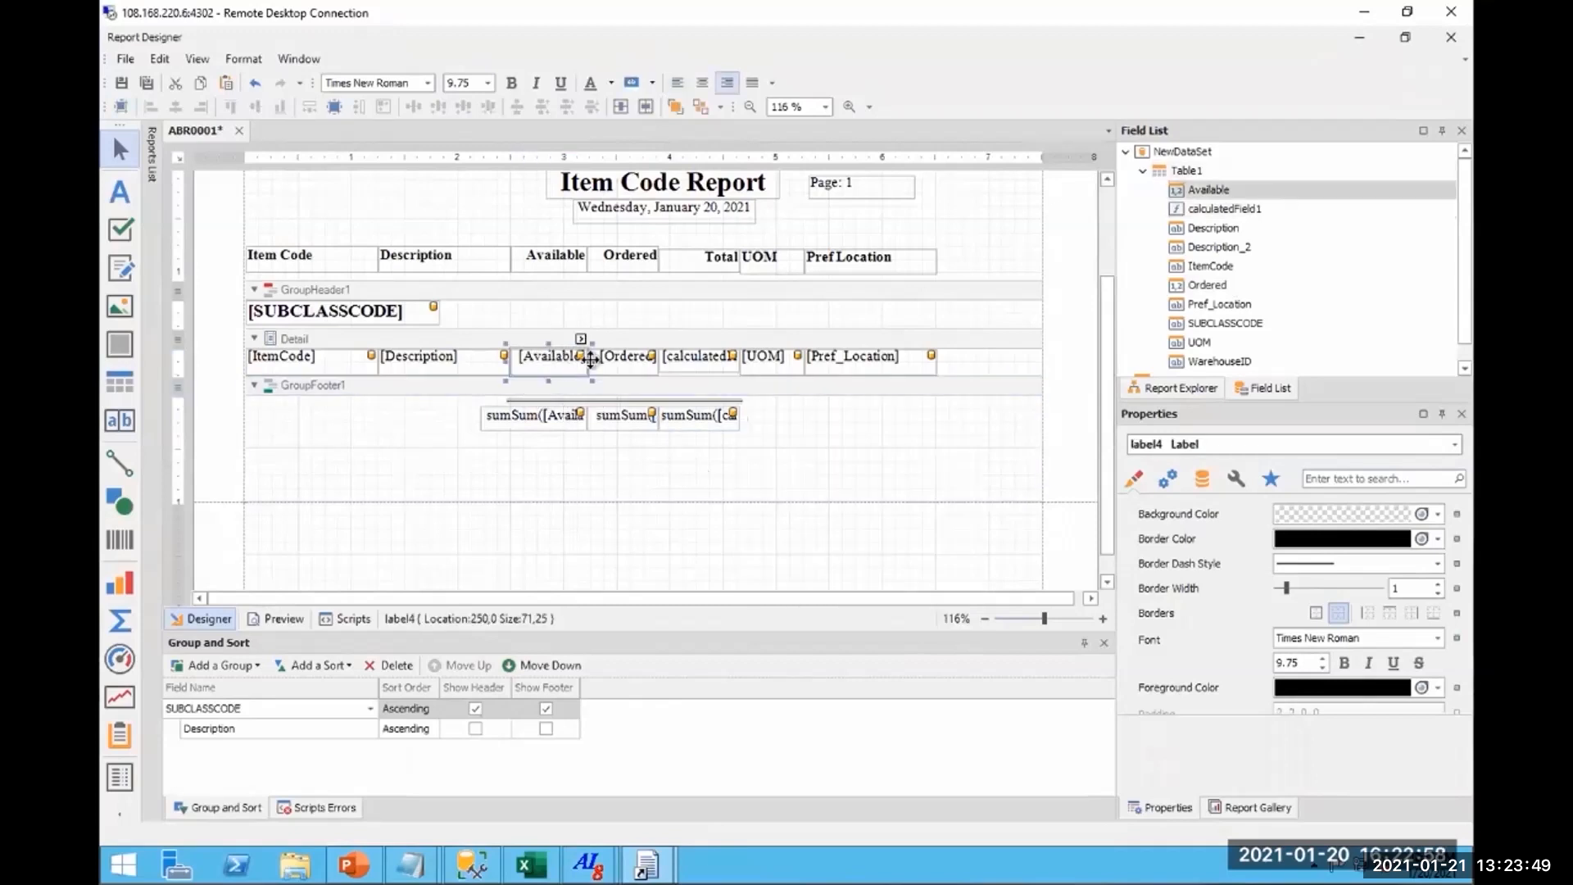
ctrl+click(615, 356)
ctrl+click(690, 354)
ctrl+click(566, 415)
ctrl+click(619, 415)
ctrl+click(690, 418)
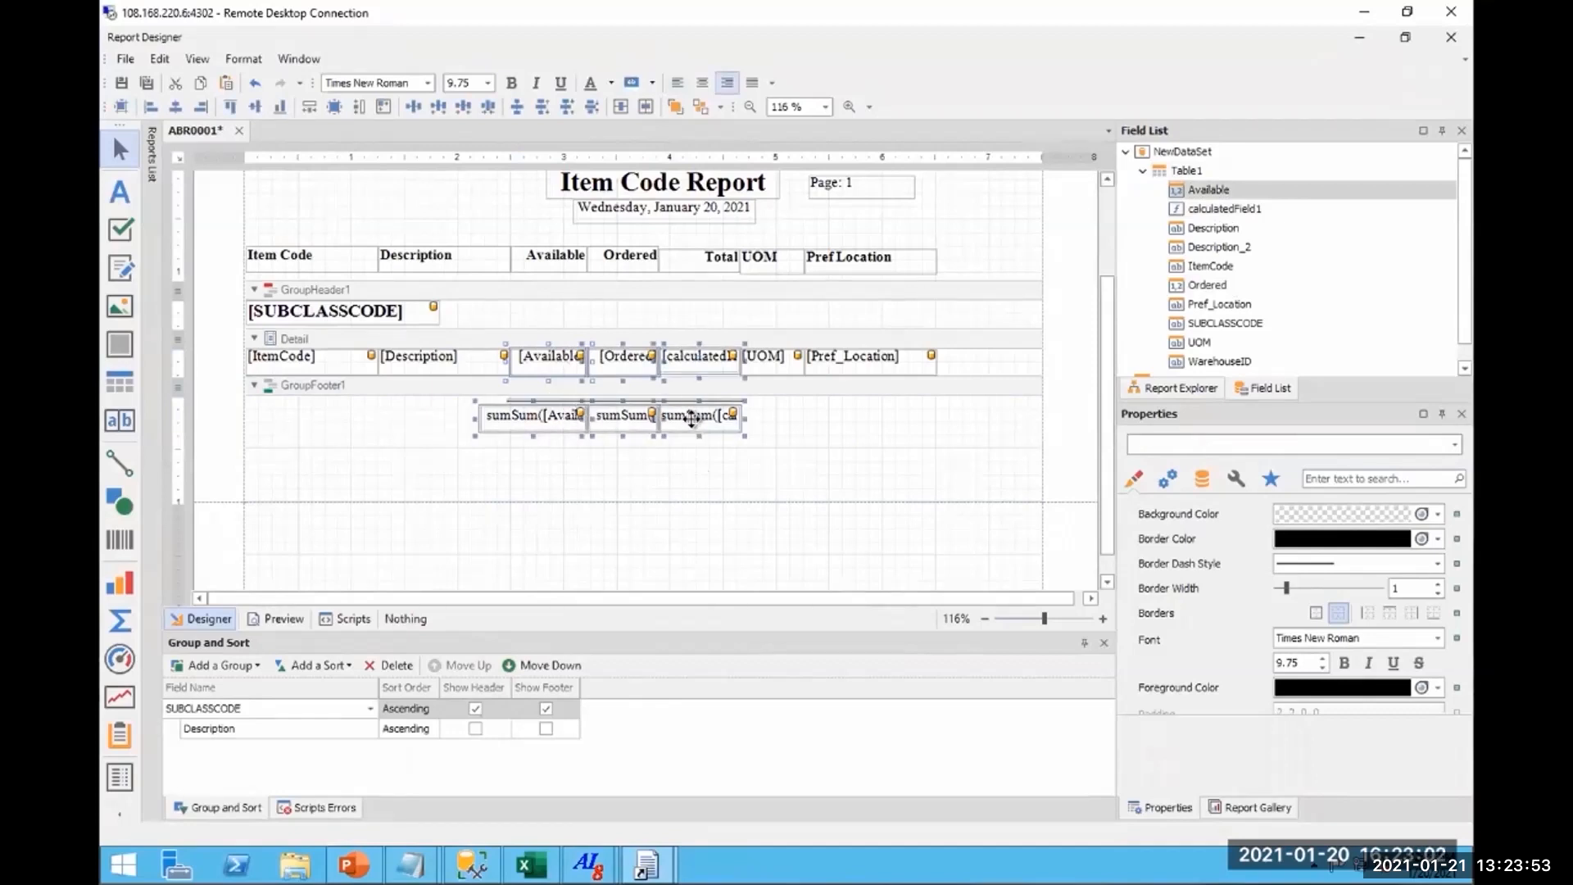
click(1202, 483)
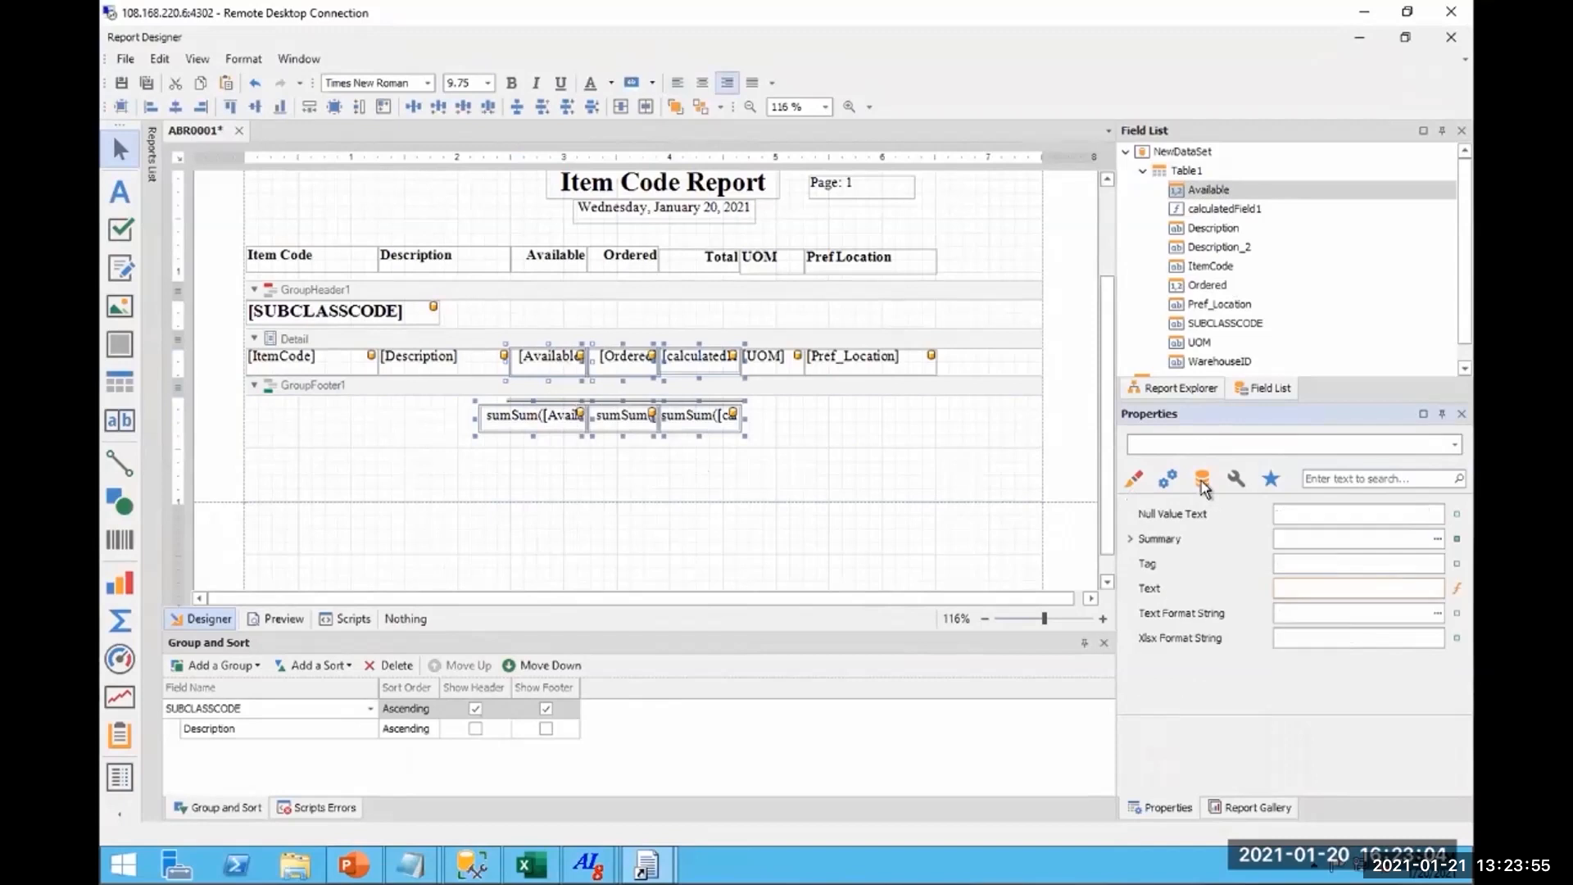
click(1437, 615)
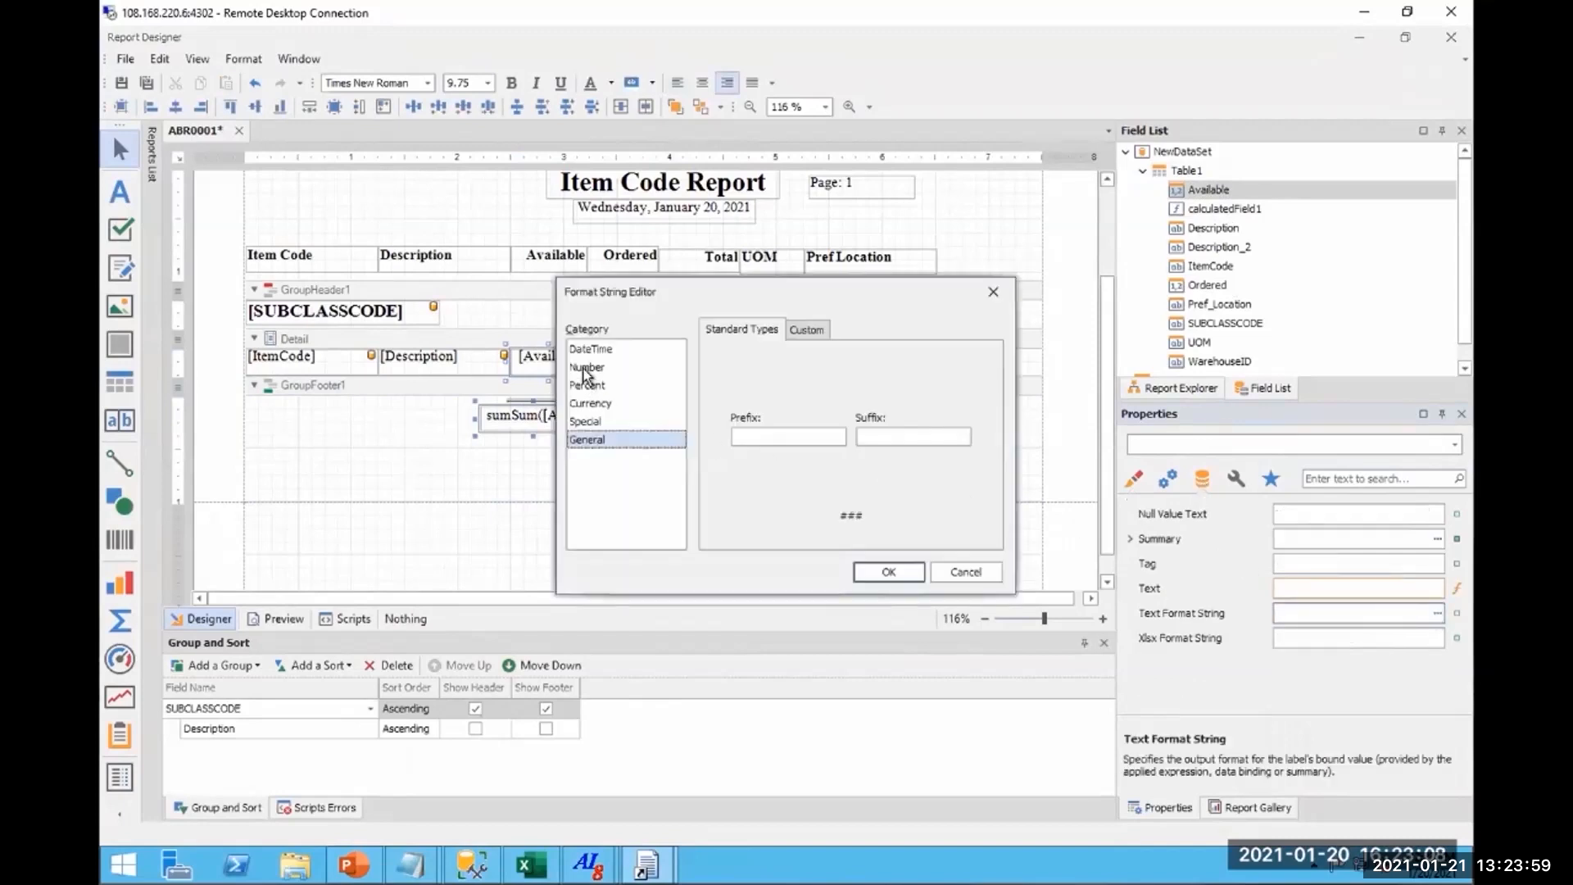
click(586, 367)
click(728, 379)
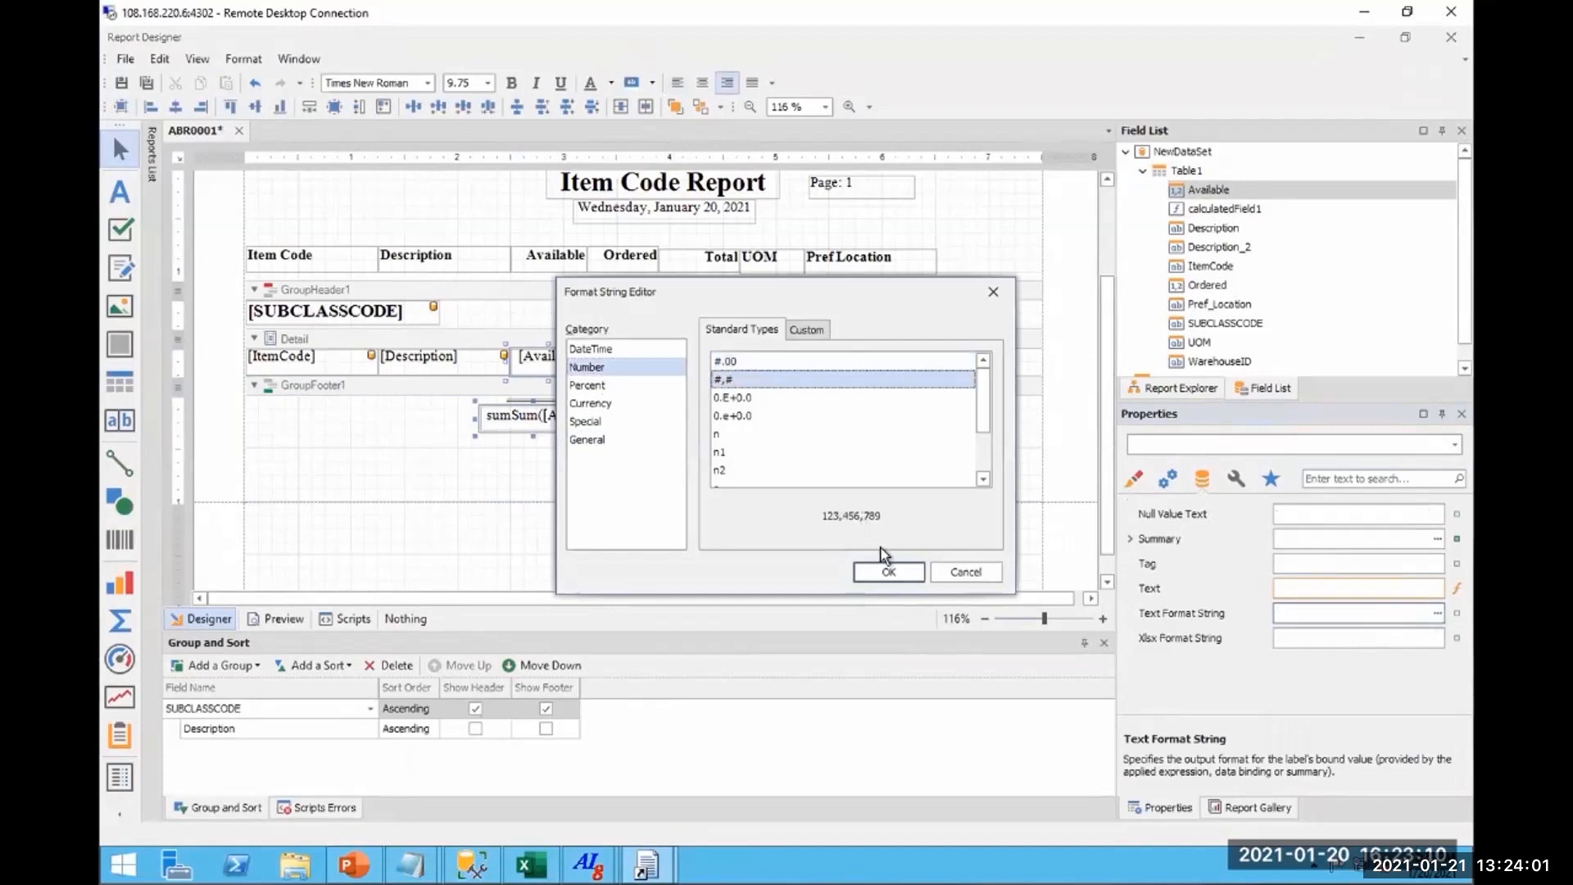
click(888, 572)
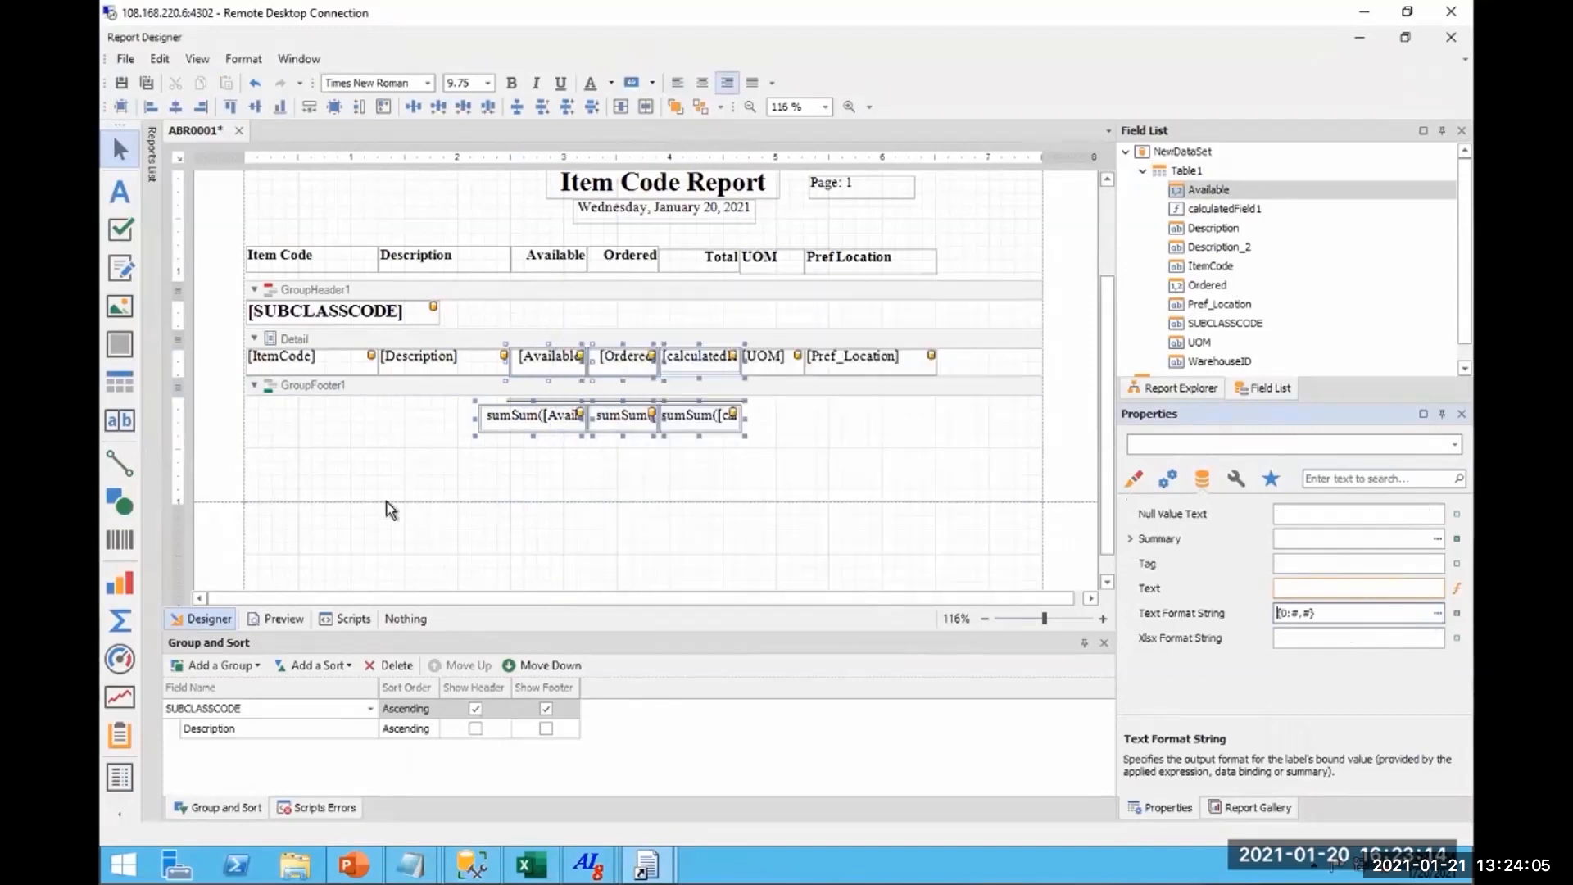
Shrink the group footer to end just below its subtotal labels, then save the report and close the designer.
drag(273, 499, 278, 440)
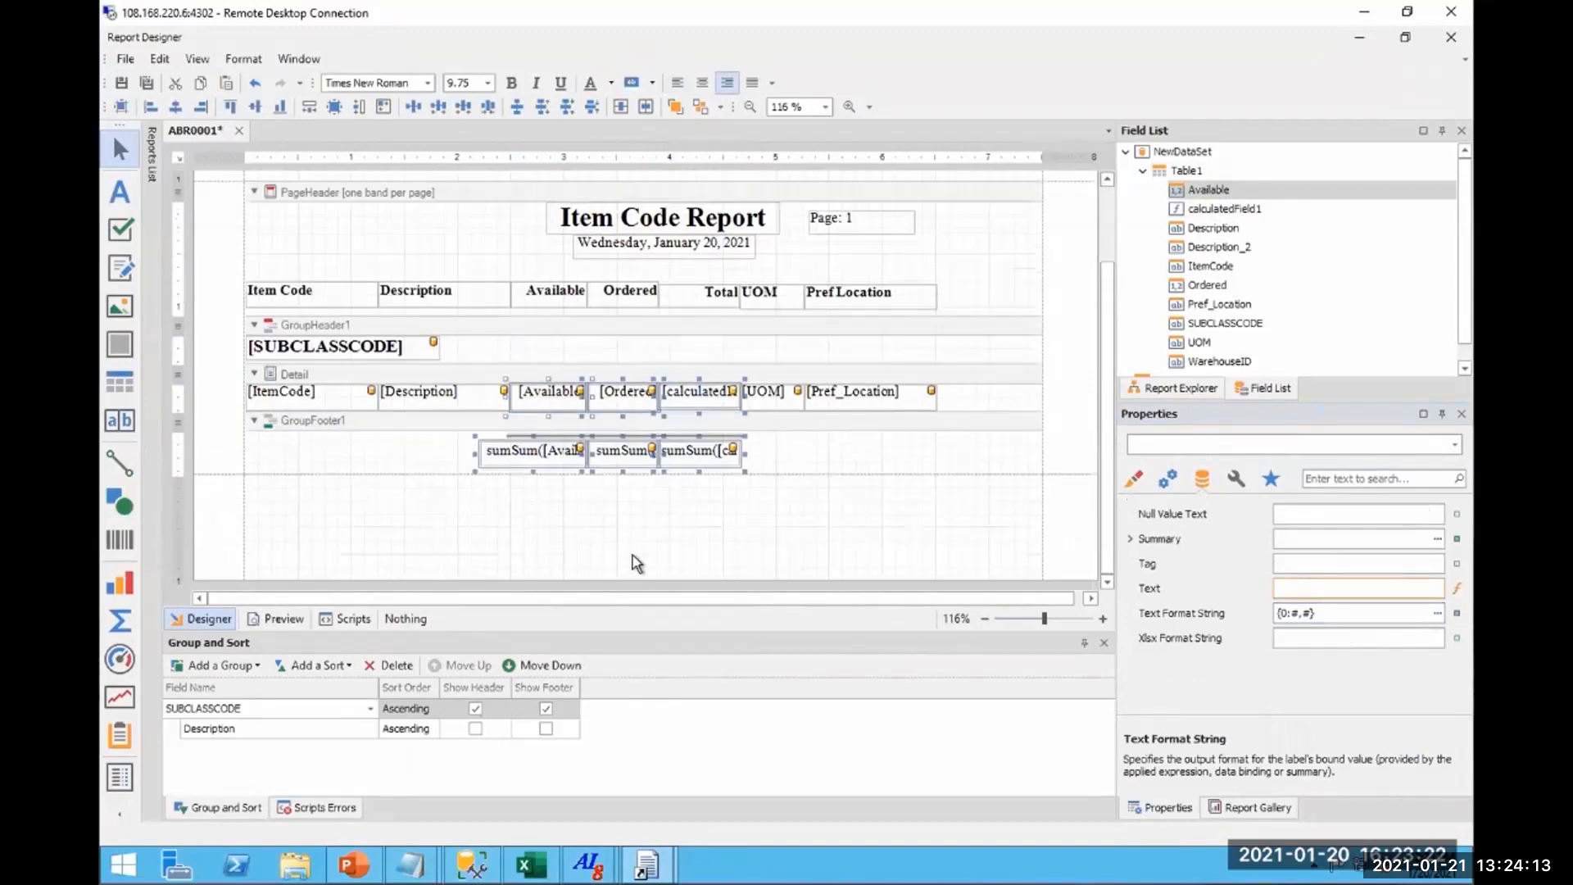
click(144, 83)
click(1447, 46)
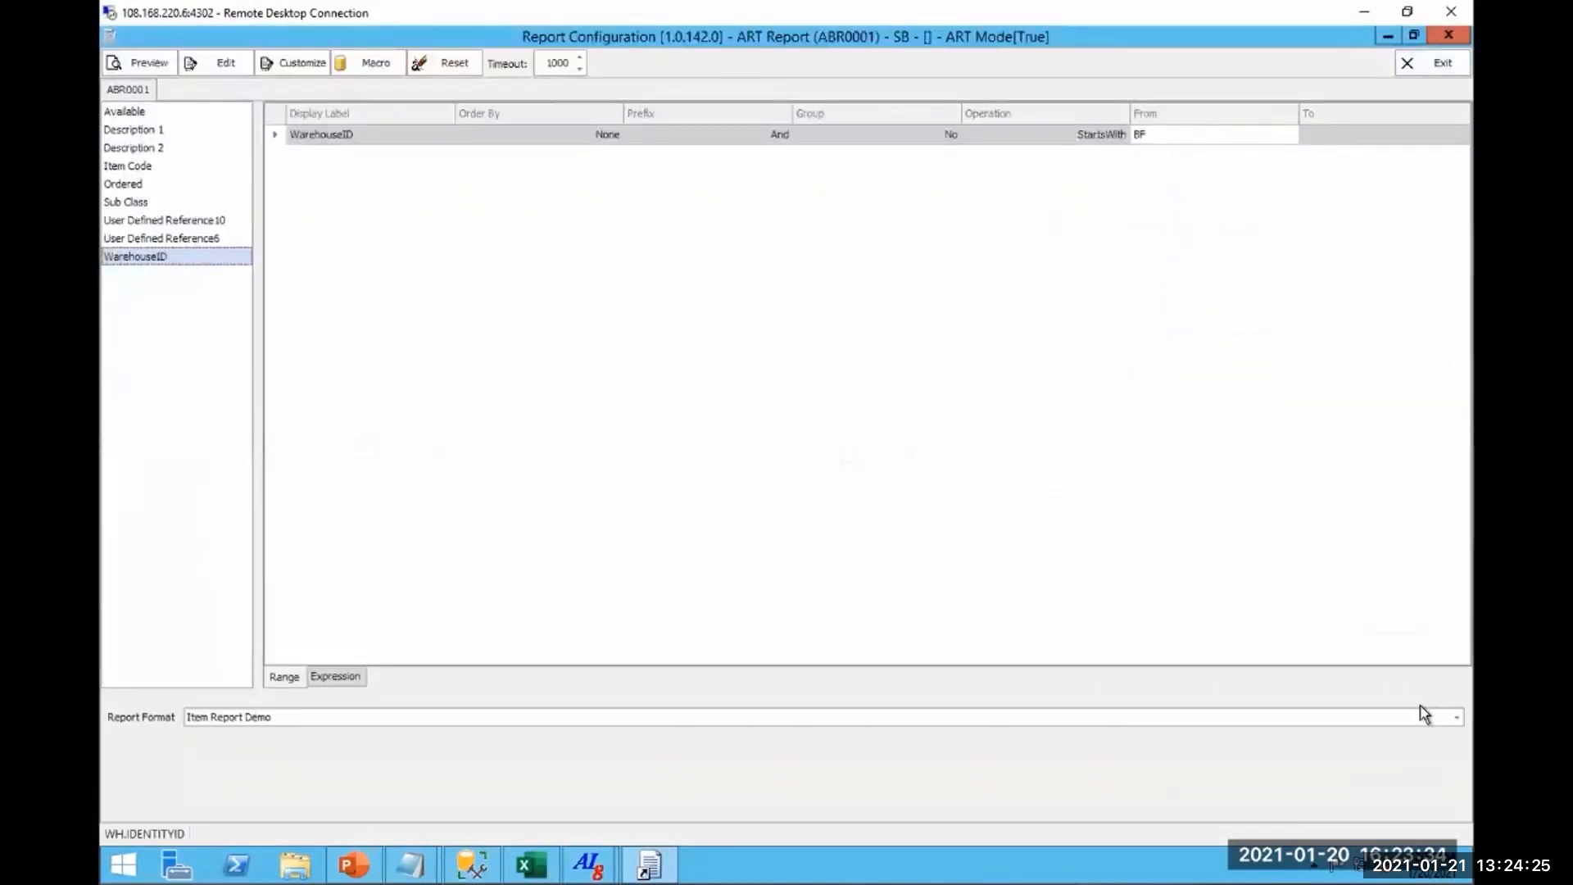
Preview the Item Report Demo format and check the group subtotals and number formatting through the end of the report.
click(152, 65)
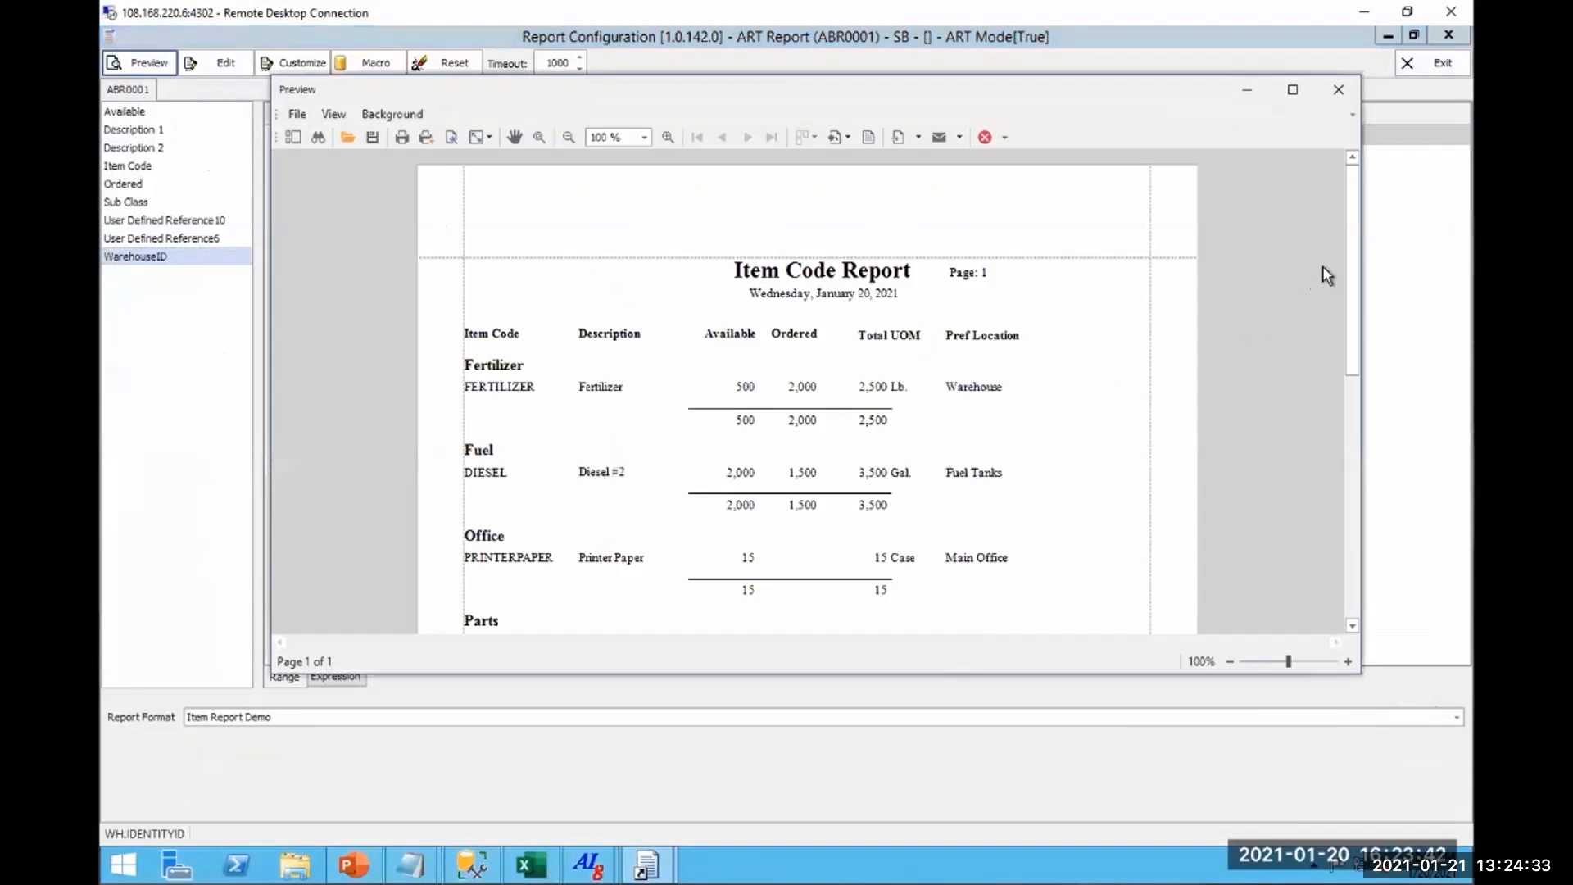
drag(1348, 262, 1246, 432)
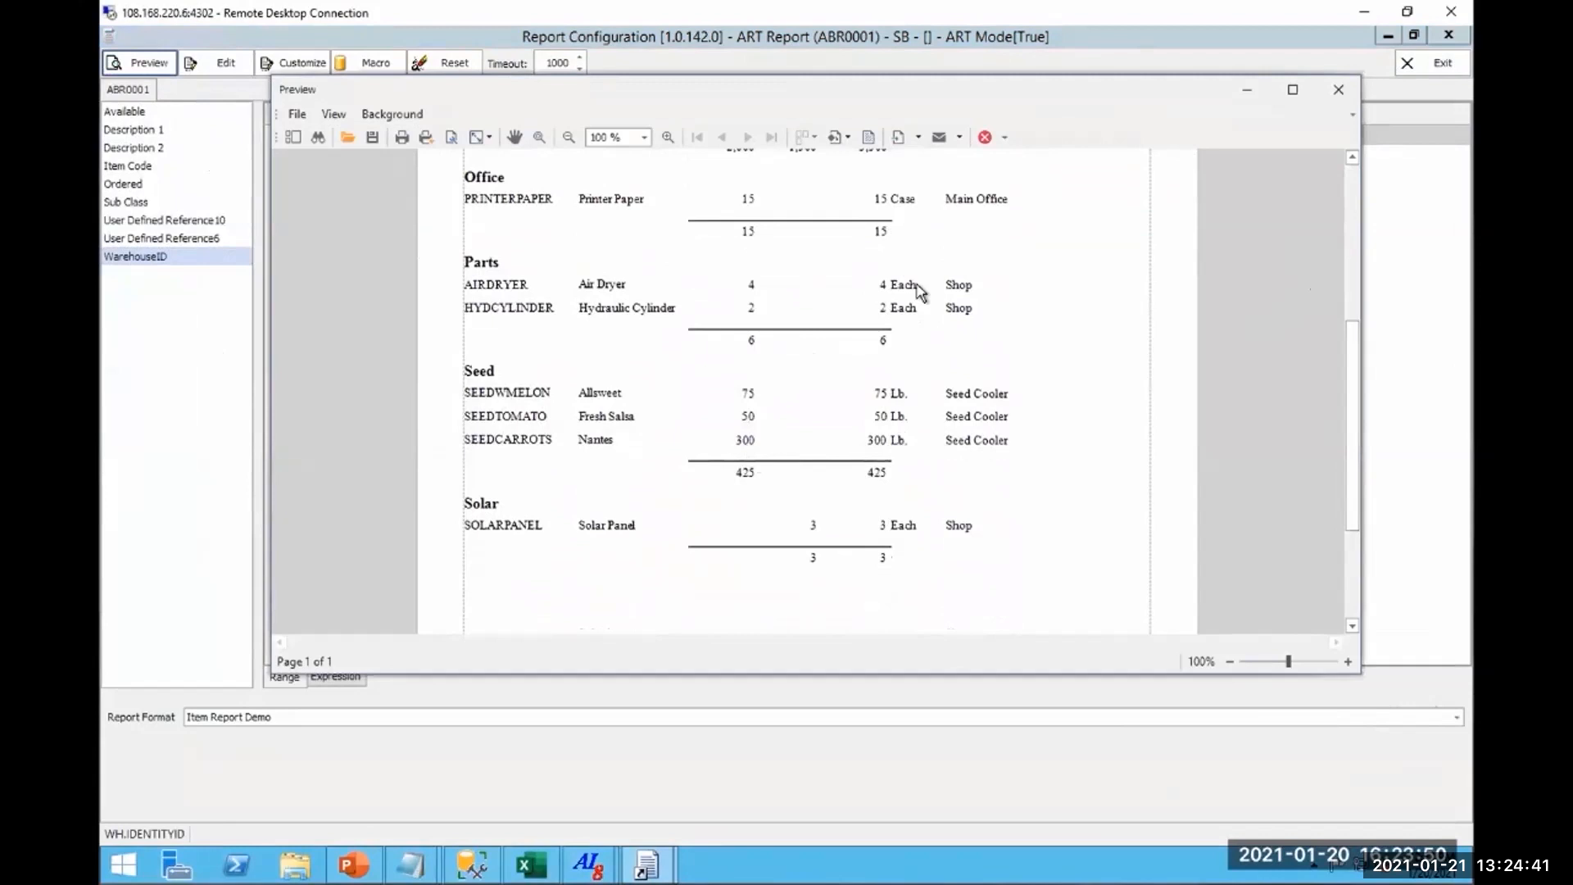
drag(1357, 379, 1354, 193)
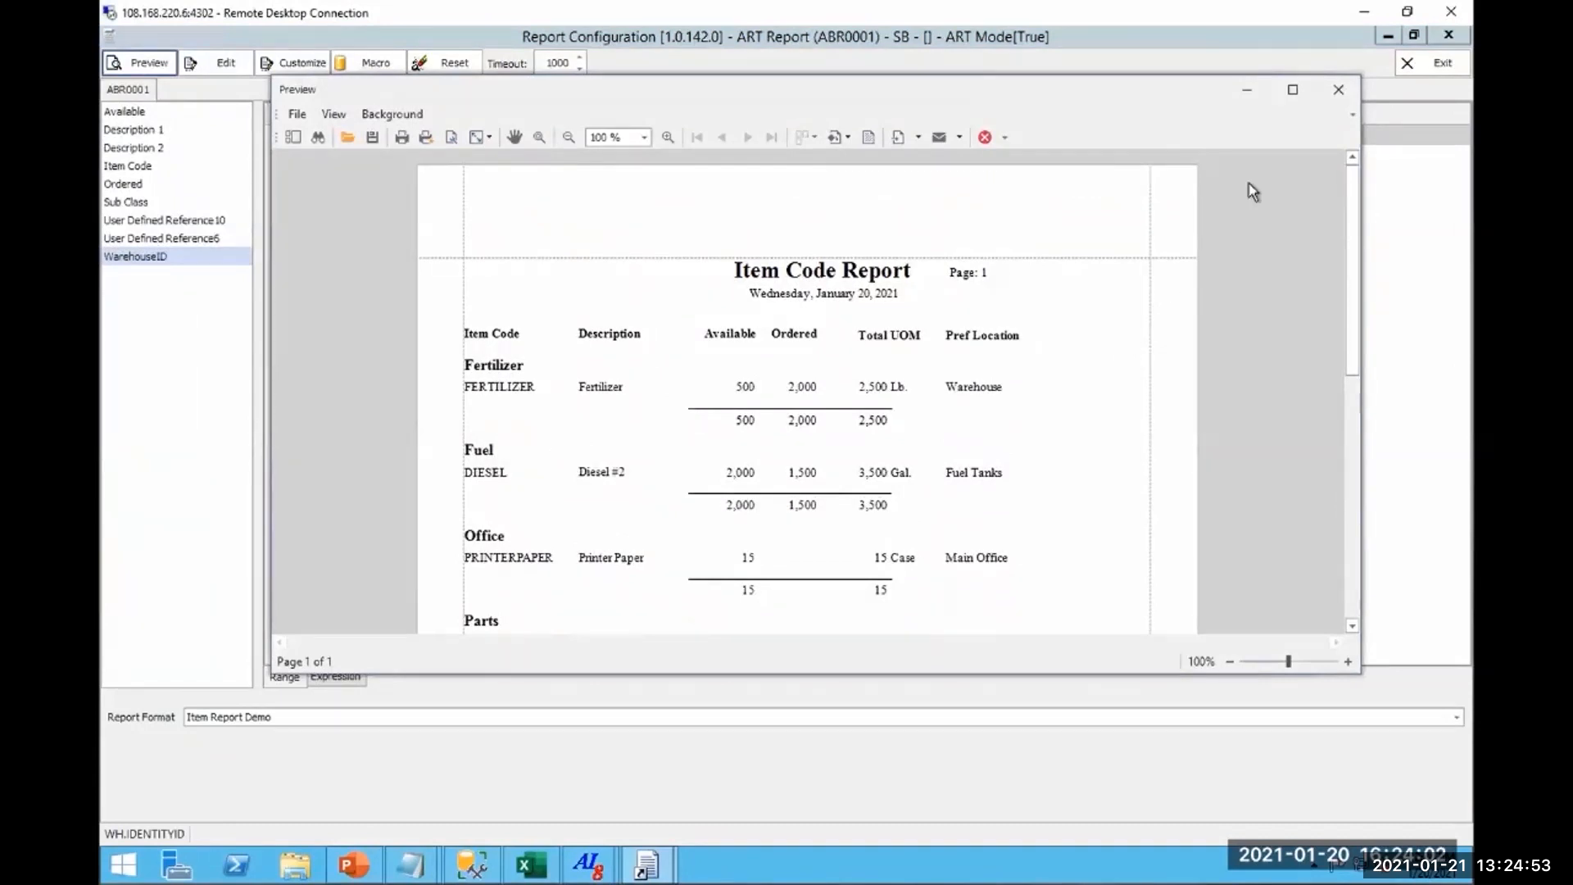
click(1338, 88)
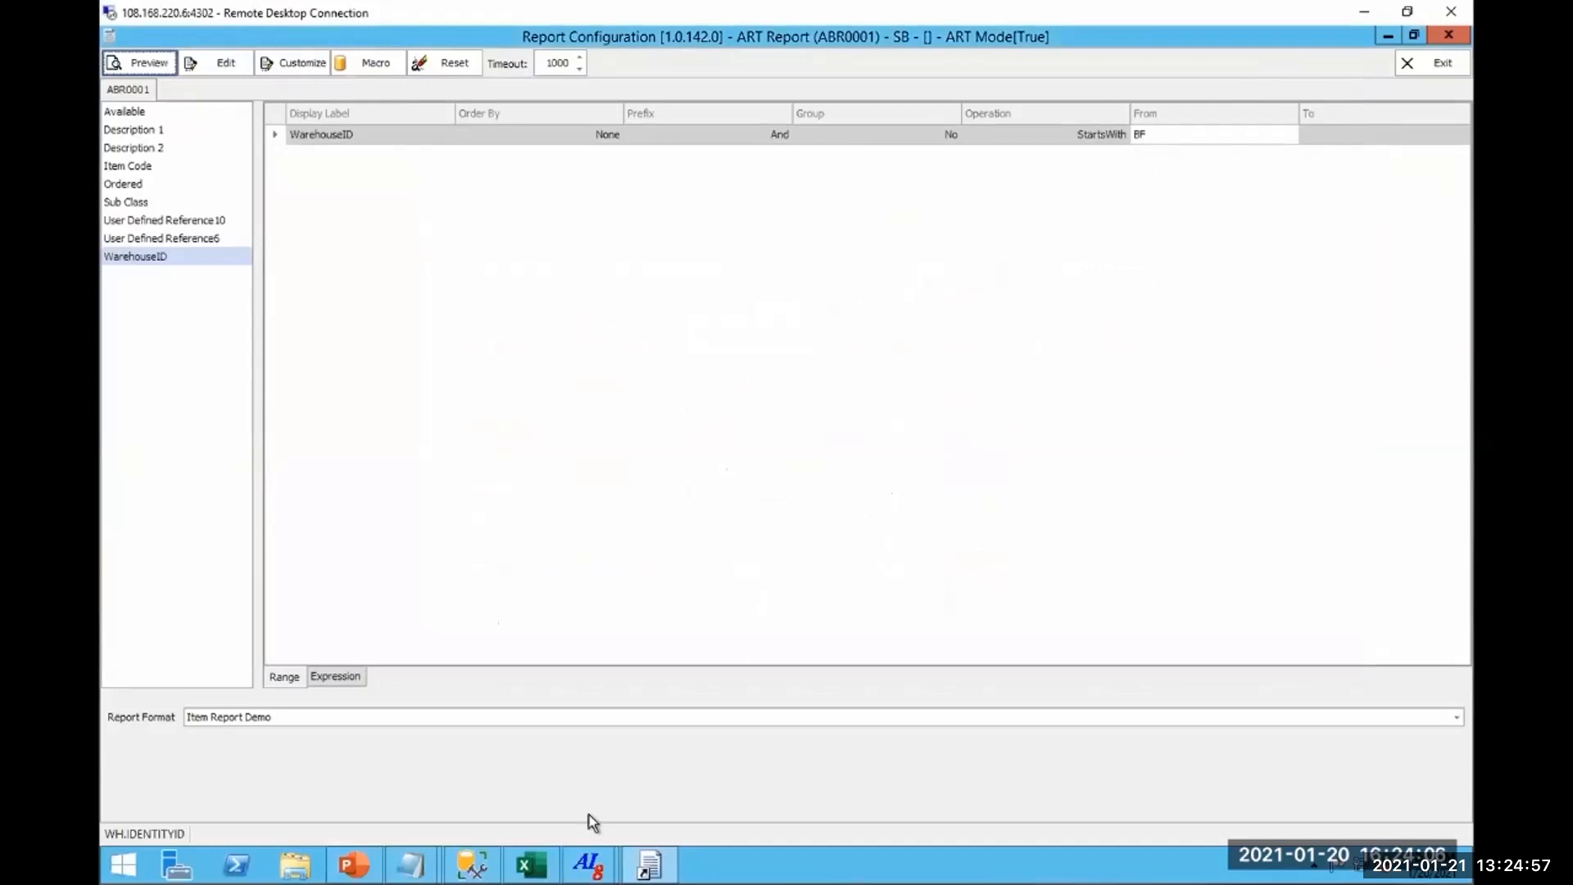
Switch to Excel to review the item codes and vendors in the Item workbook, and close it.
click(547, 866)
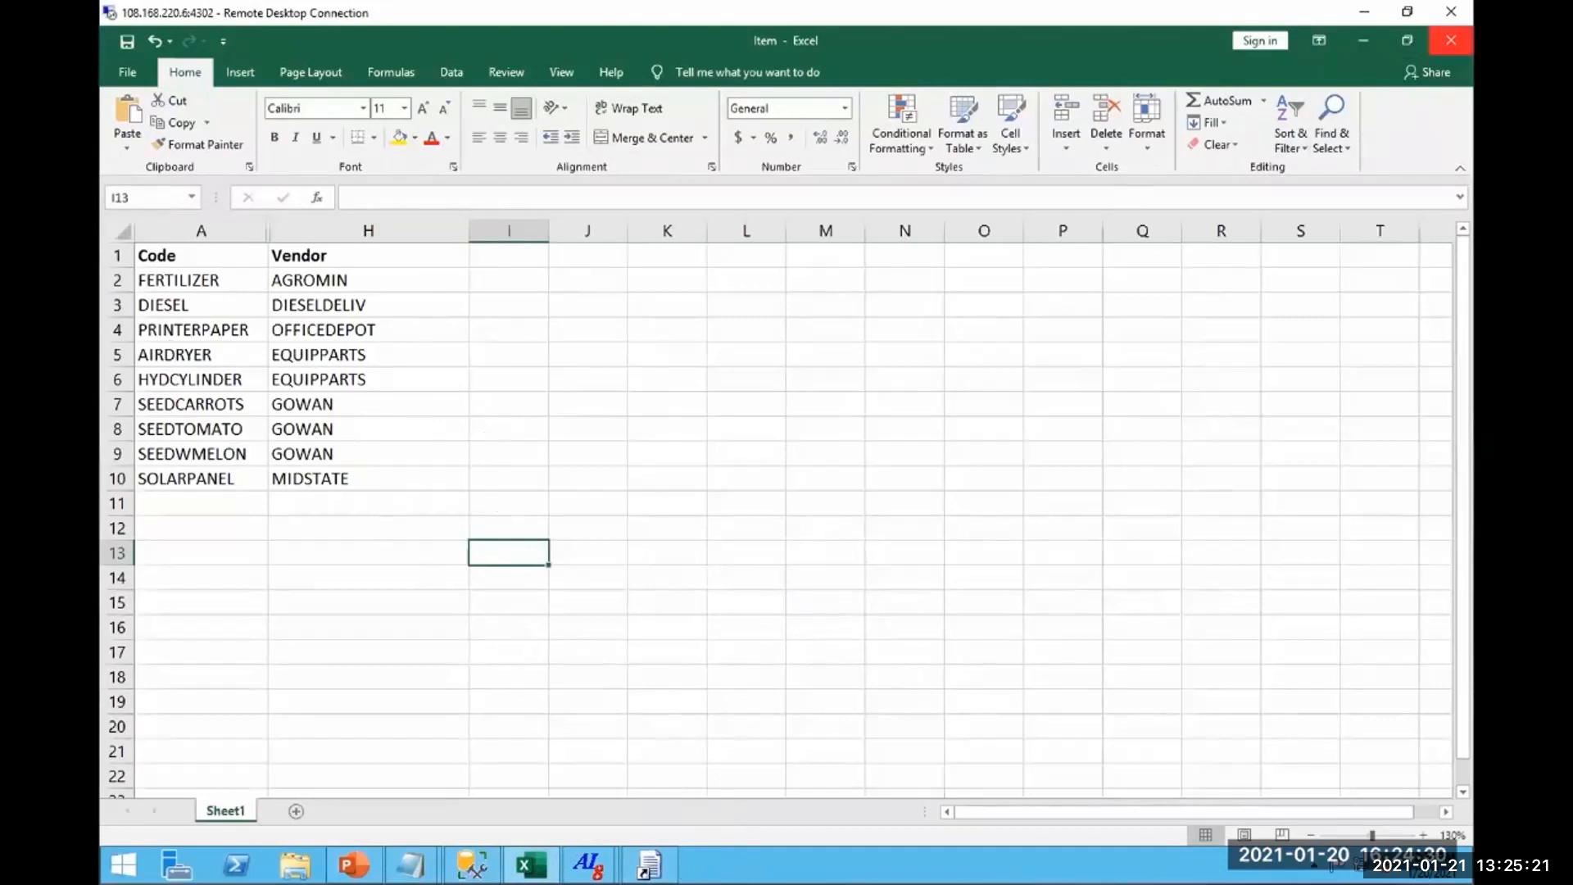
click(1450, 40)
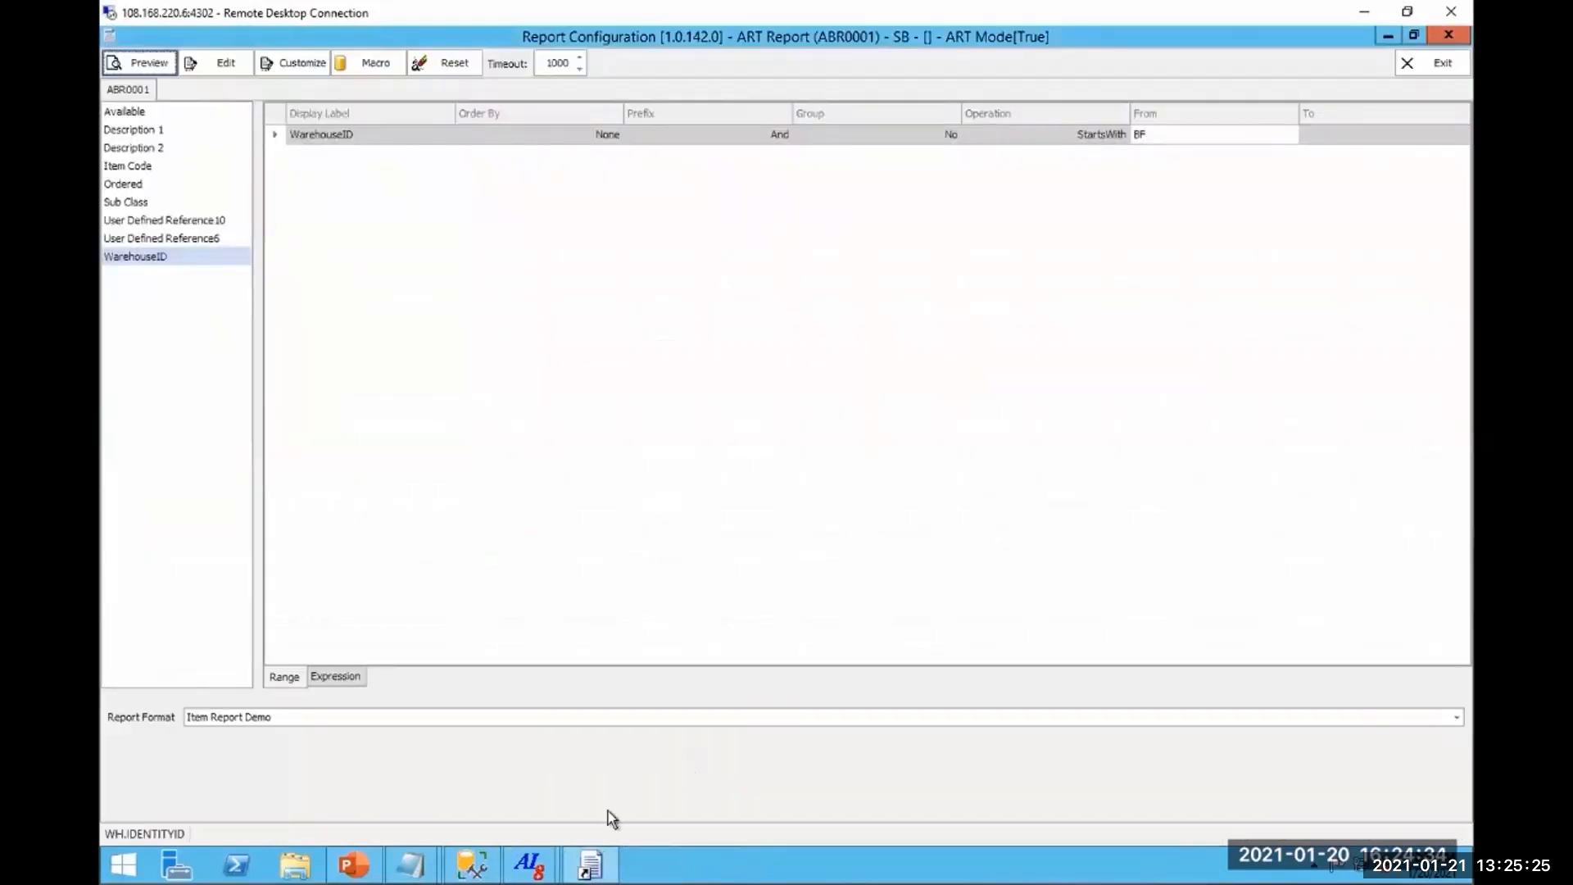
In SQL Server Management Studio, start a new linked server named EXCELITEM using the Microsoft Office 12.0 Access Database Engine OLE DB Provider.
click(474, 865)
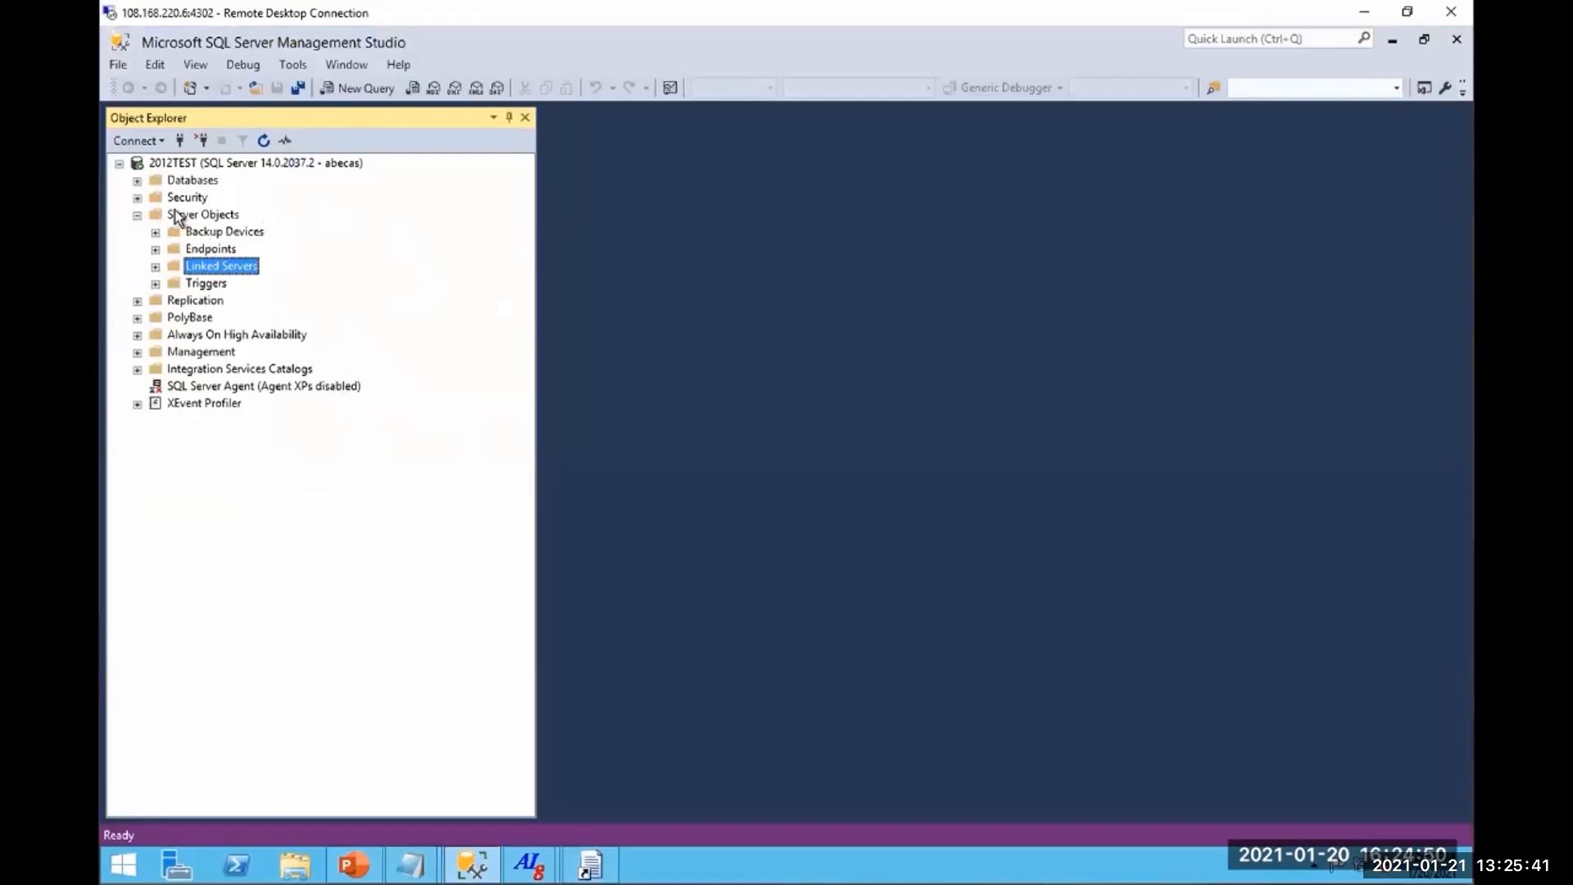
right_click(179, 270)
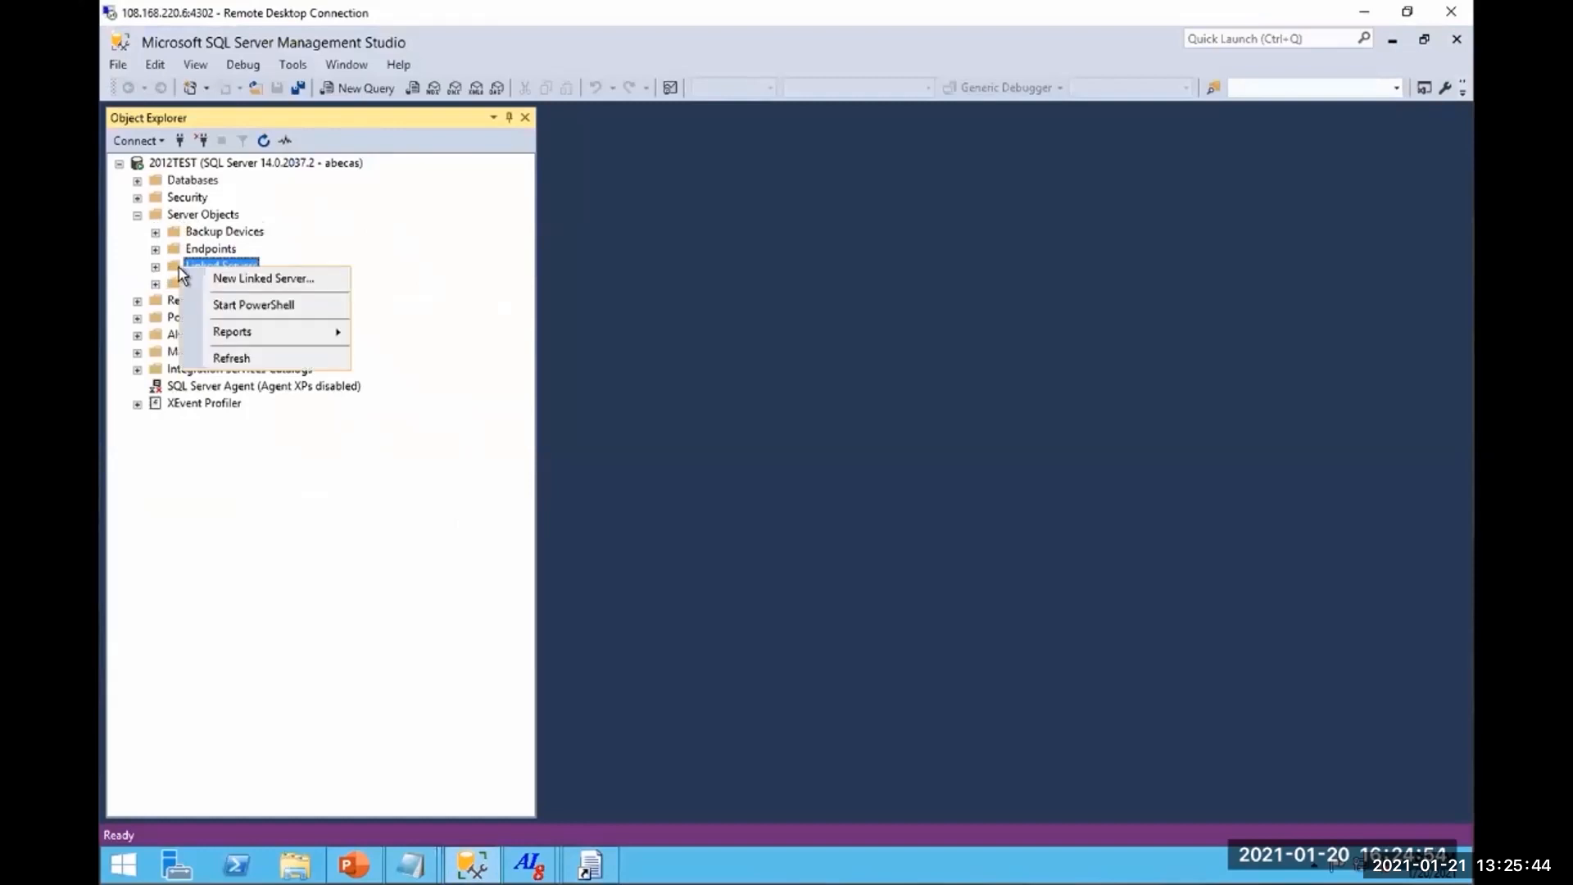
click(249, 277)
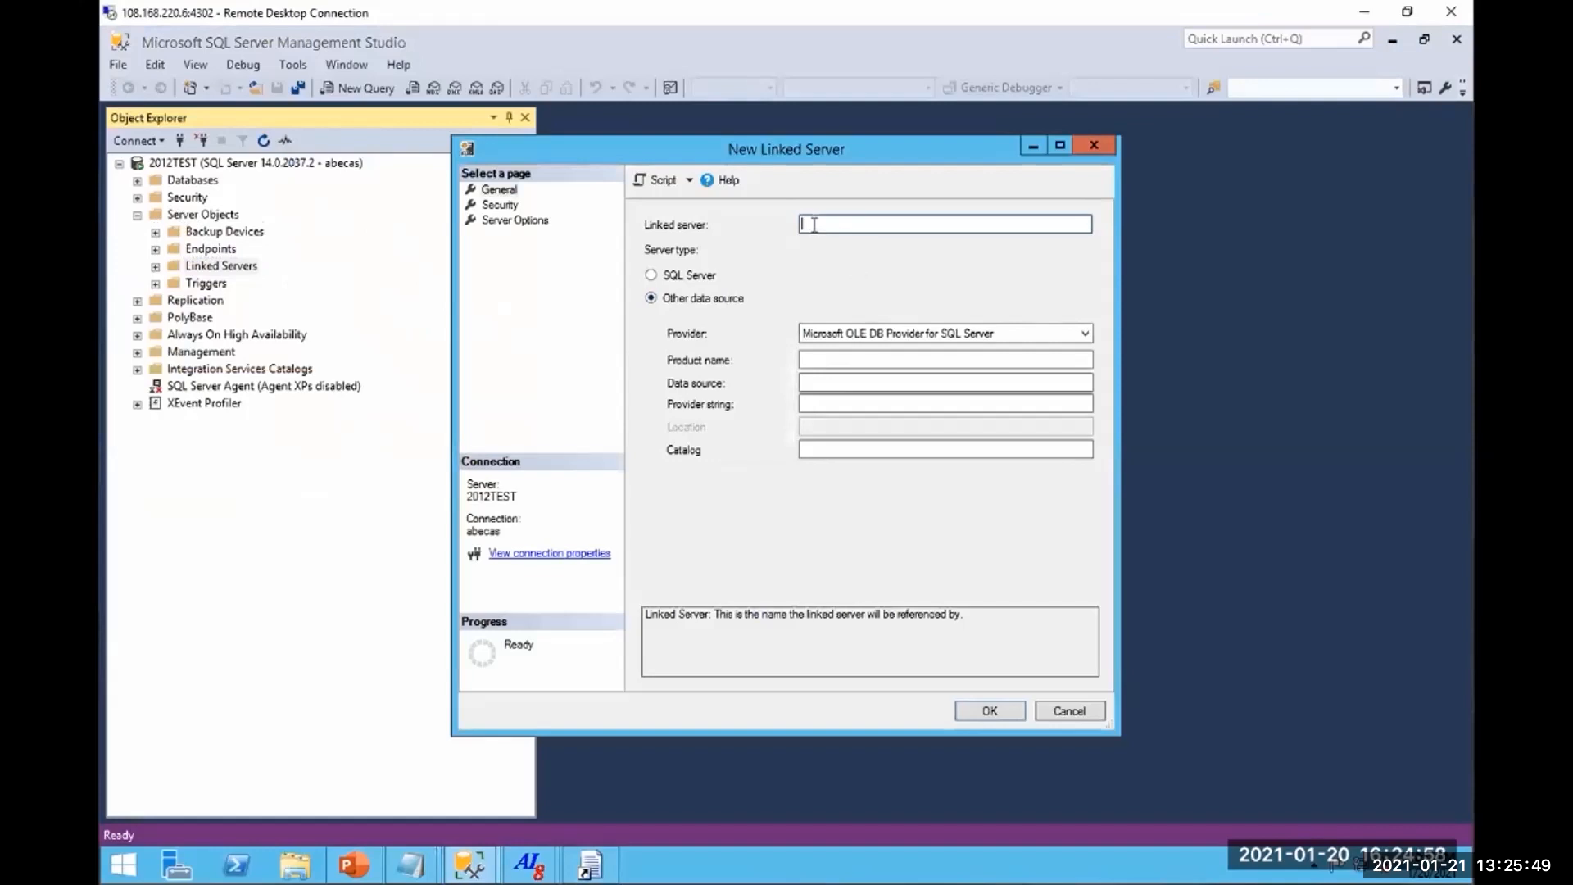
text(EXCELITEM)
click(1080, 335)
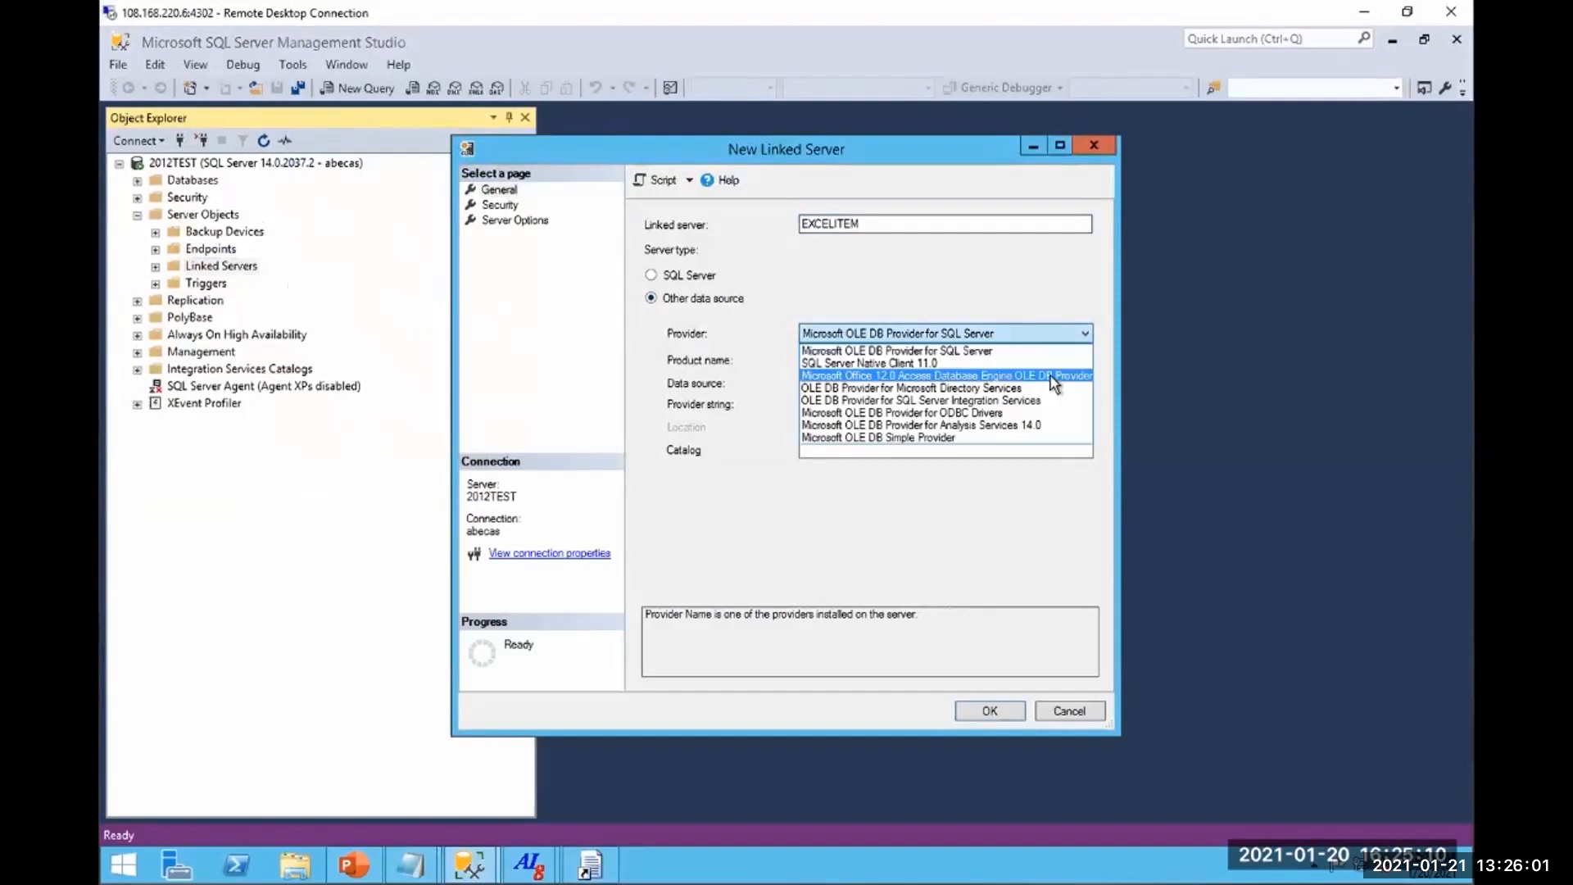
click(1051, 376)
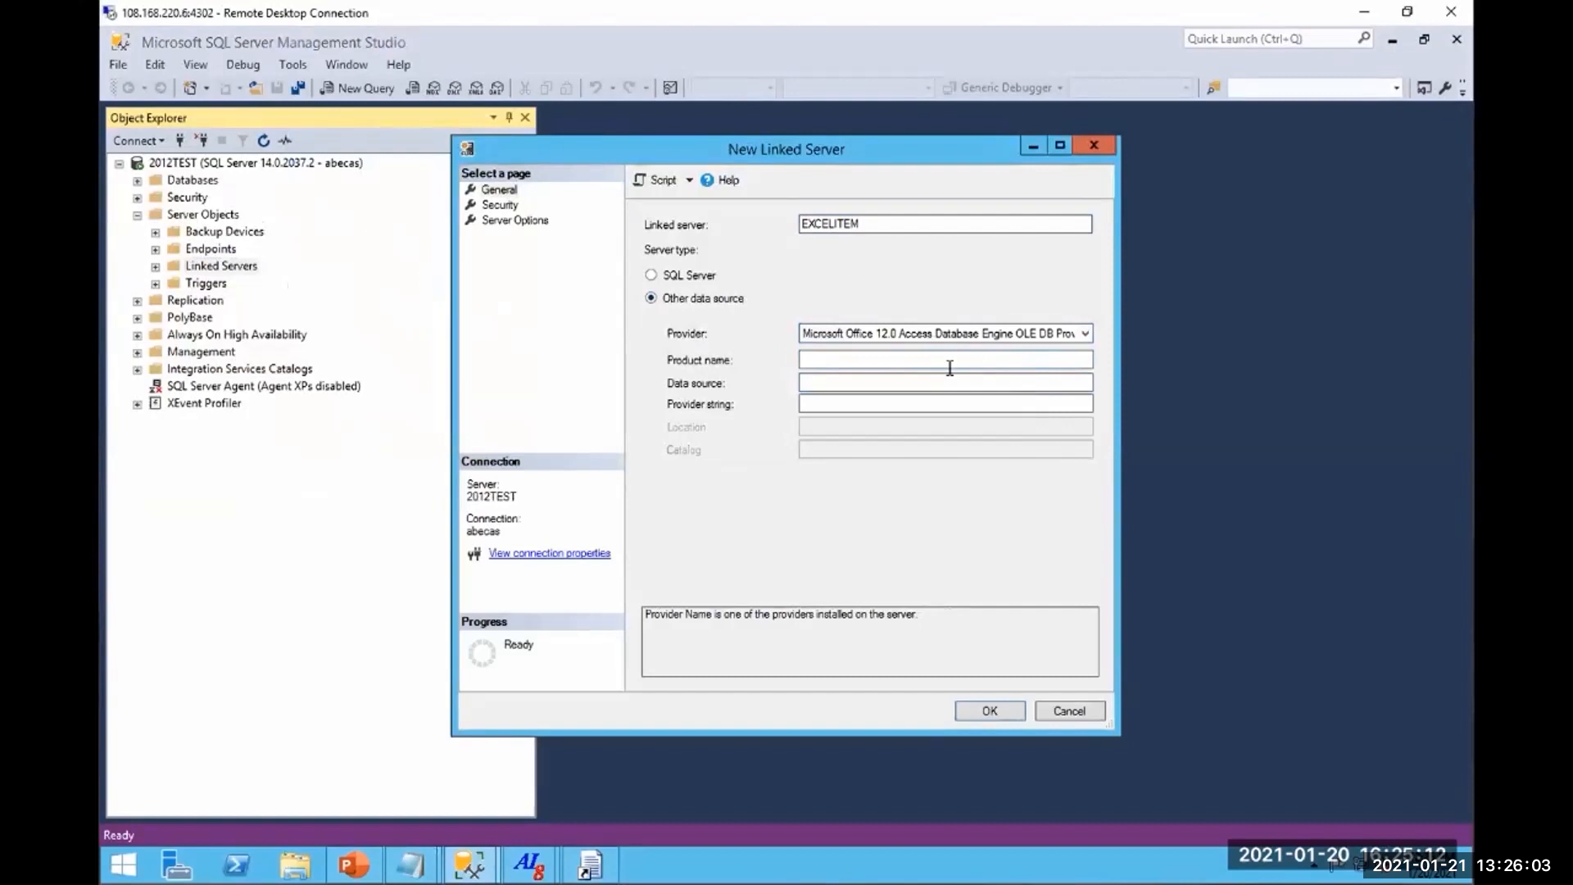
Create the linked server with product name Excel, the desktop Item.xlsx path as data source and provider string Excel 12.0;IMEX=1;HDR=YES;.
click(828, 360)
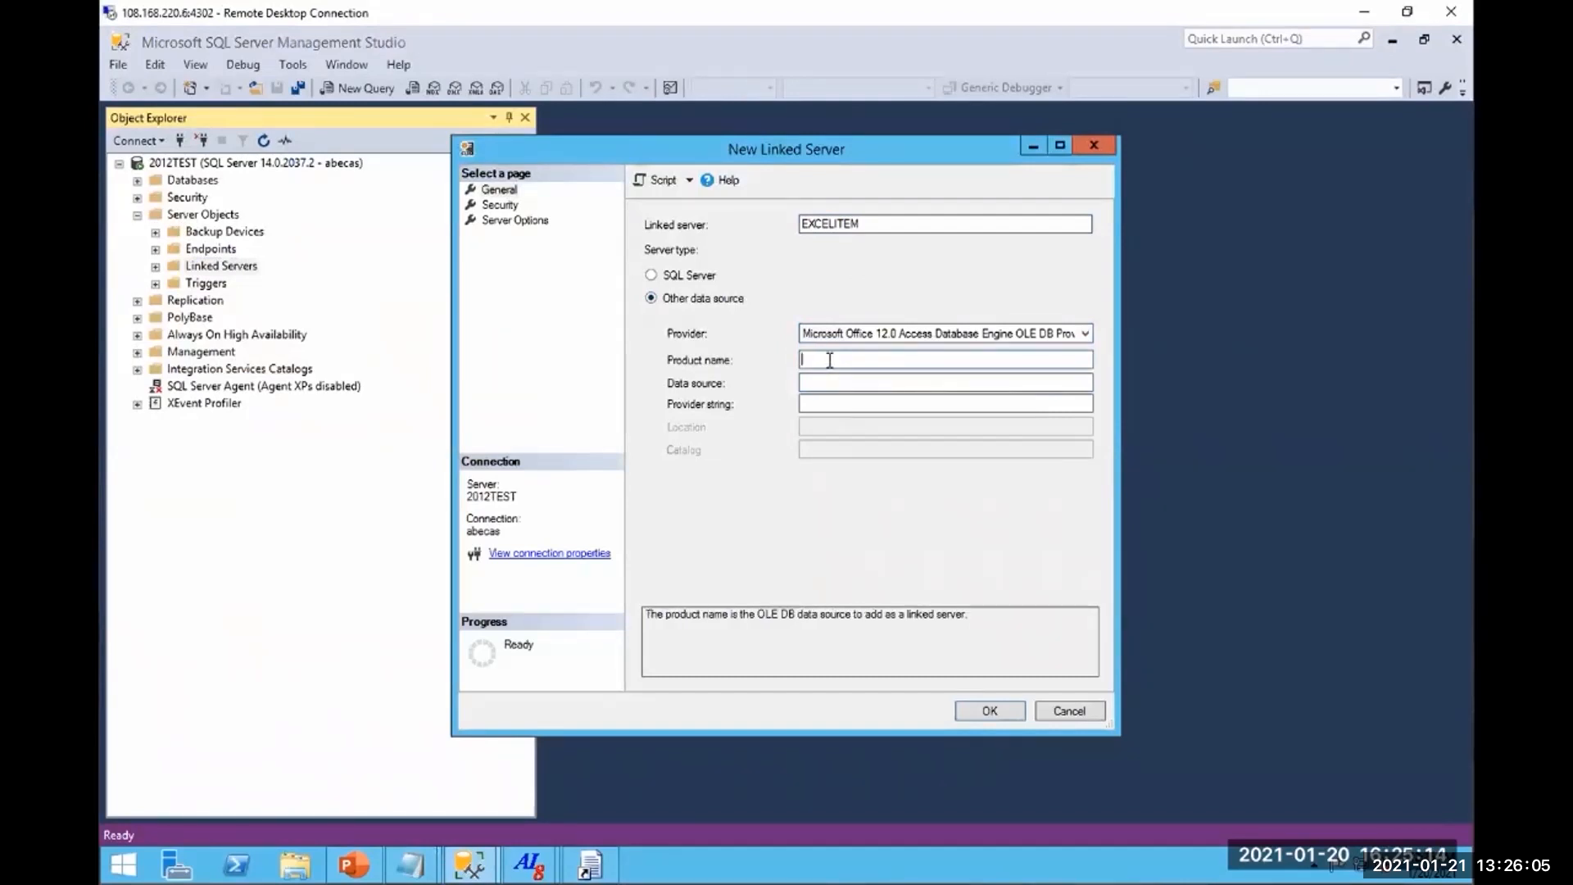
text(Excel)
key(Tab)
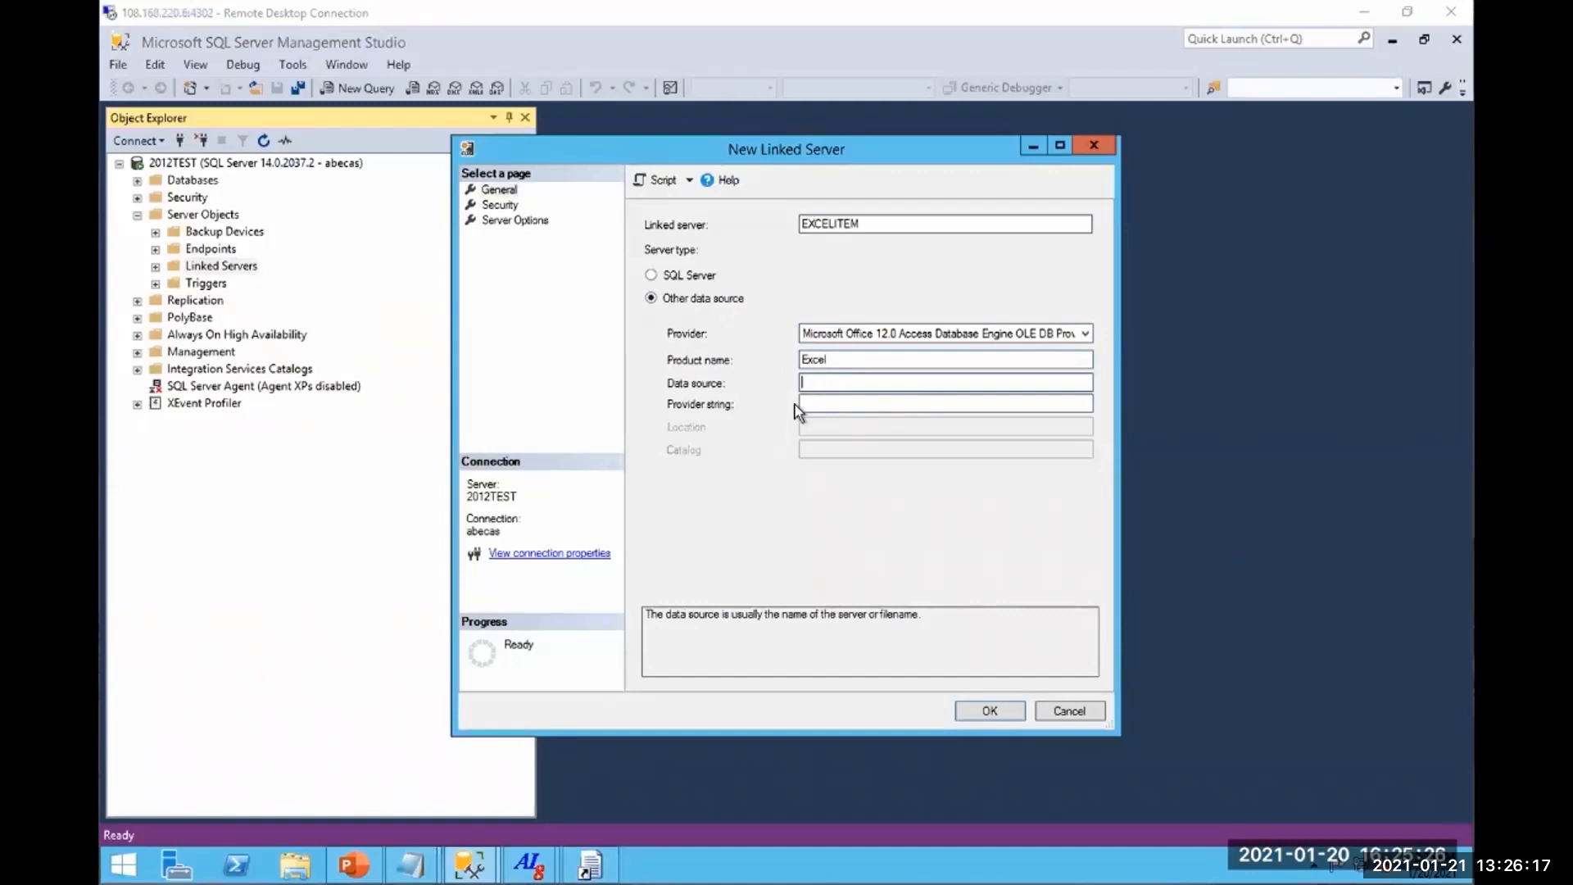
text(C:\Users\StephenL\Desktop\Item.xlsx)
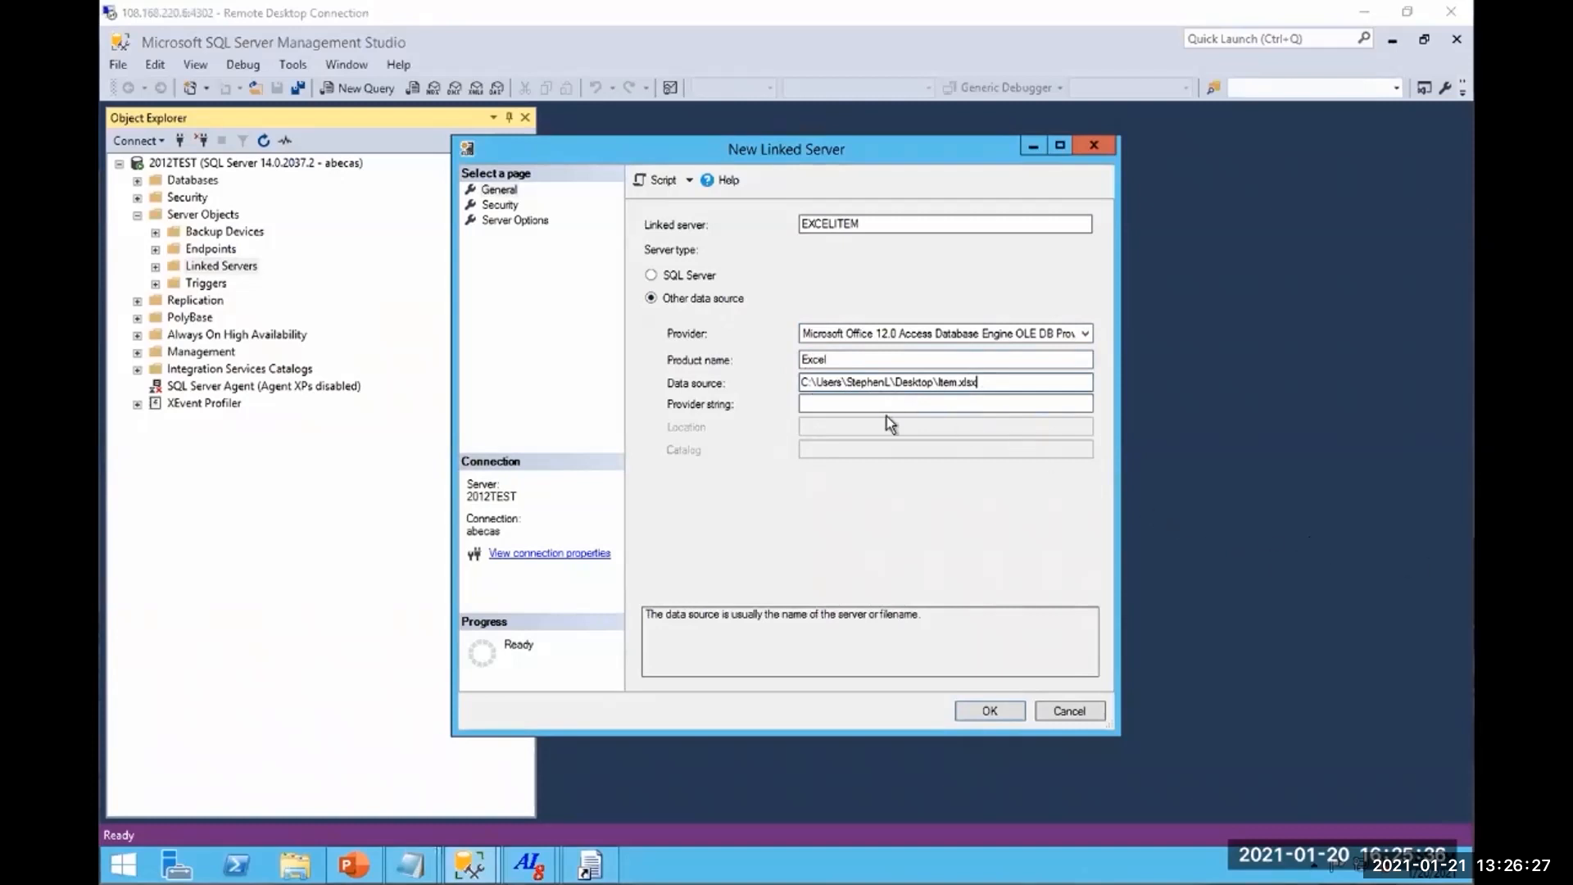
click(816, 403)
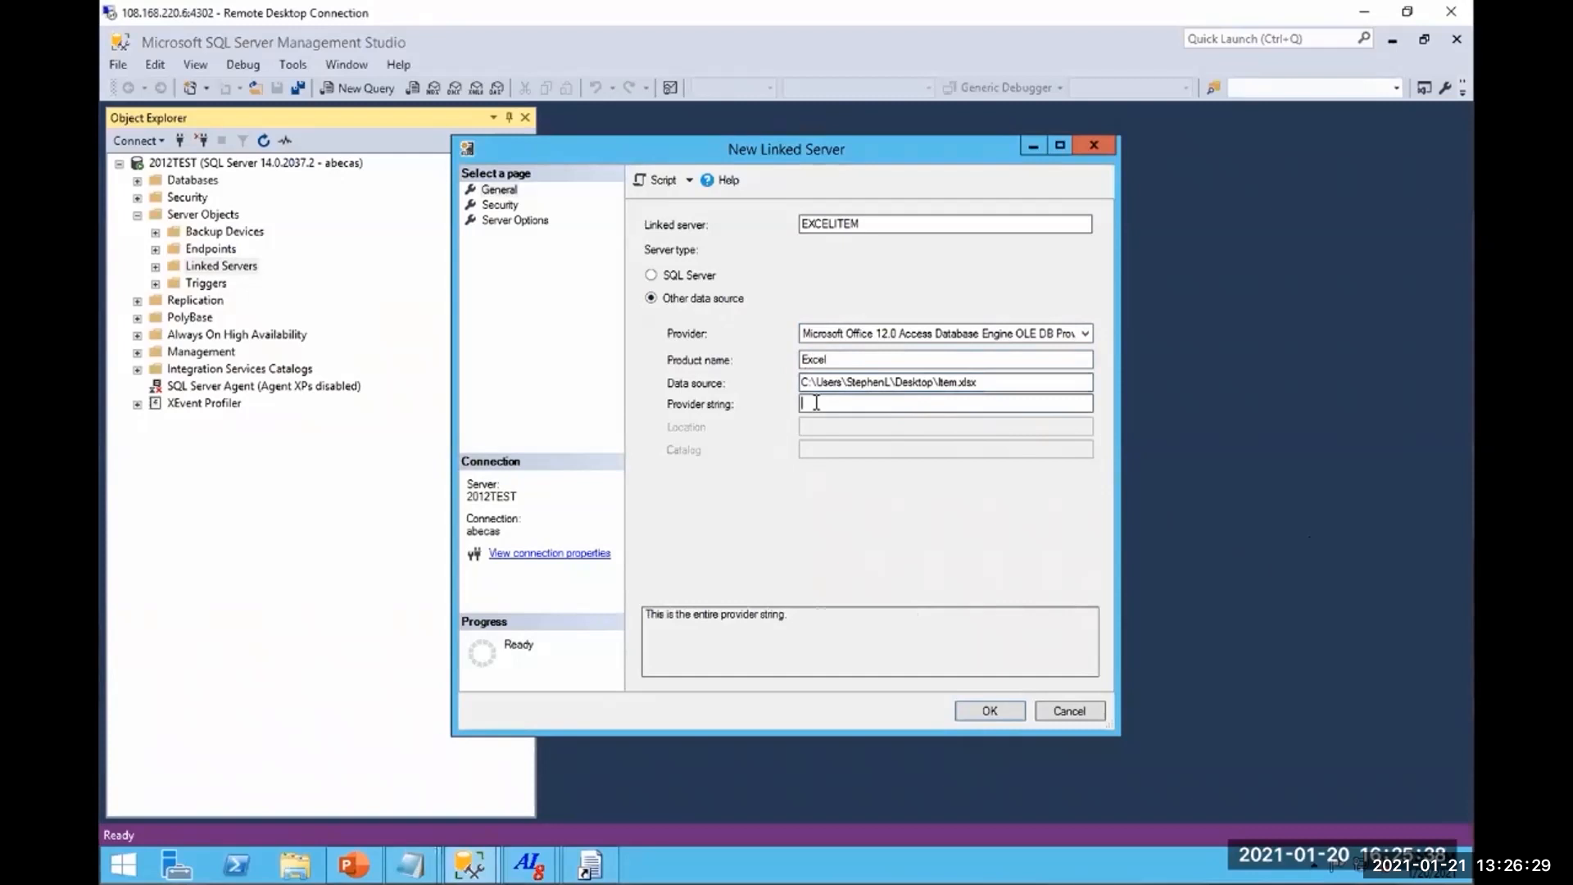
text(Excel 12.0;IMEX=1;HDR=YES;)
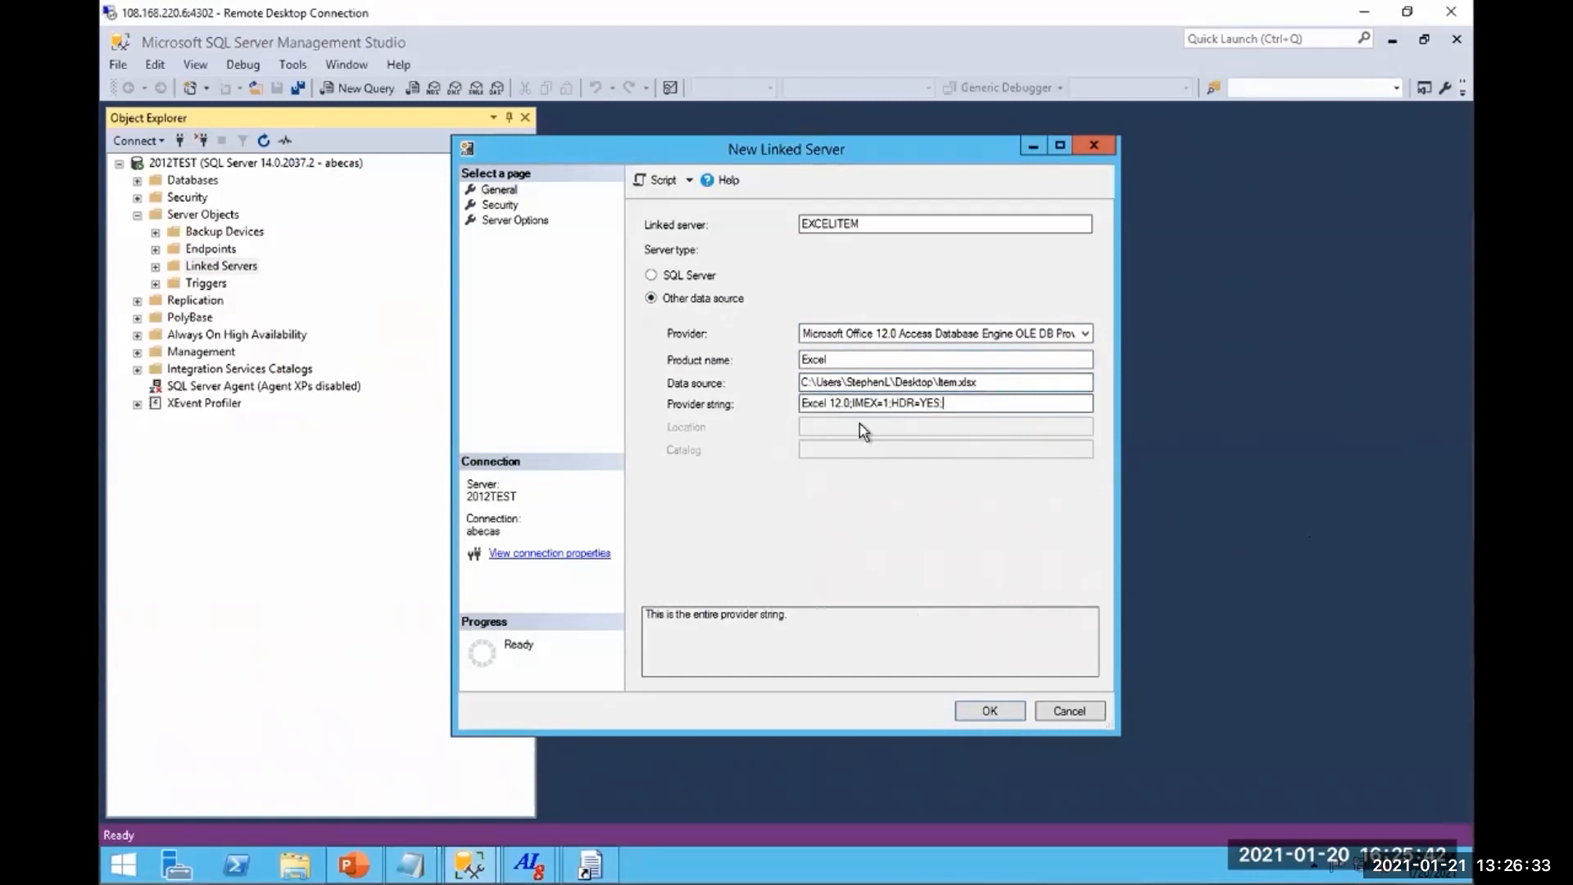
click(990, 709)
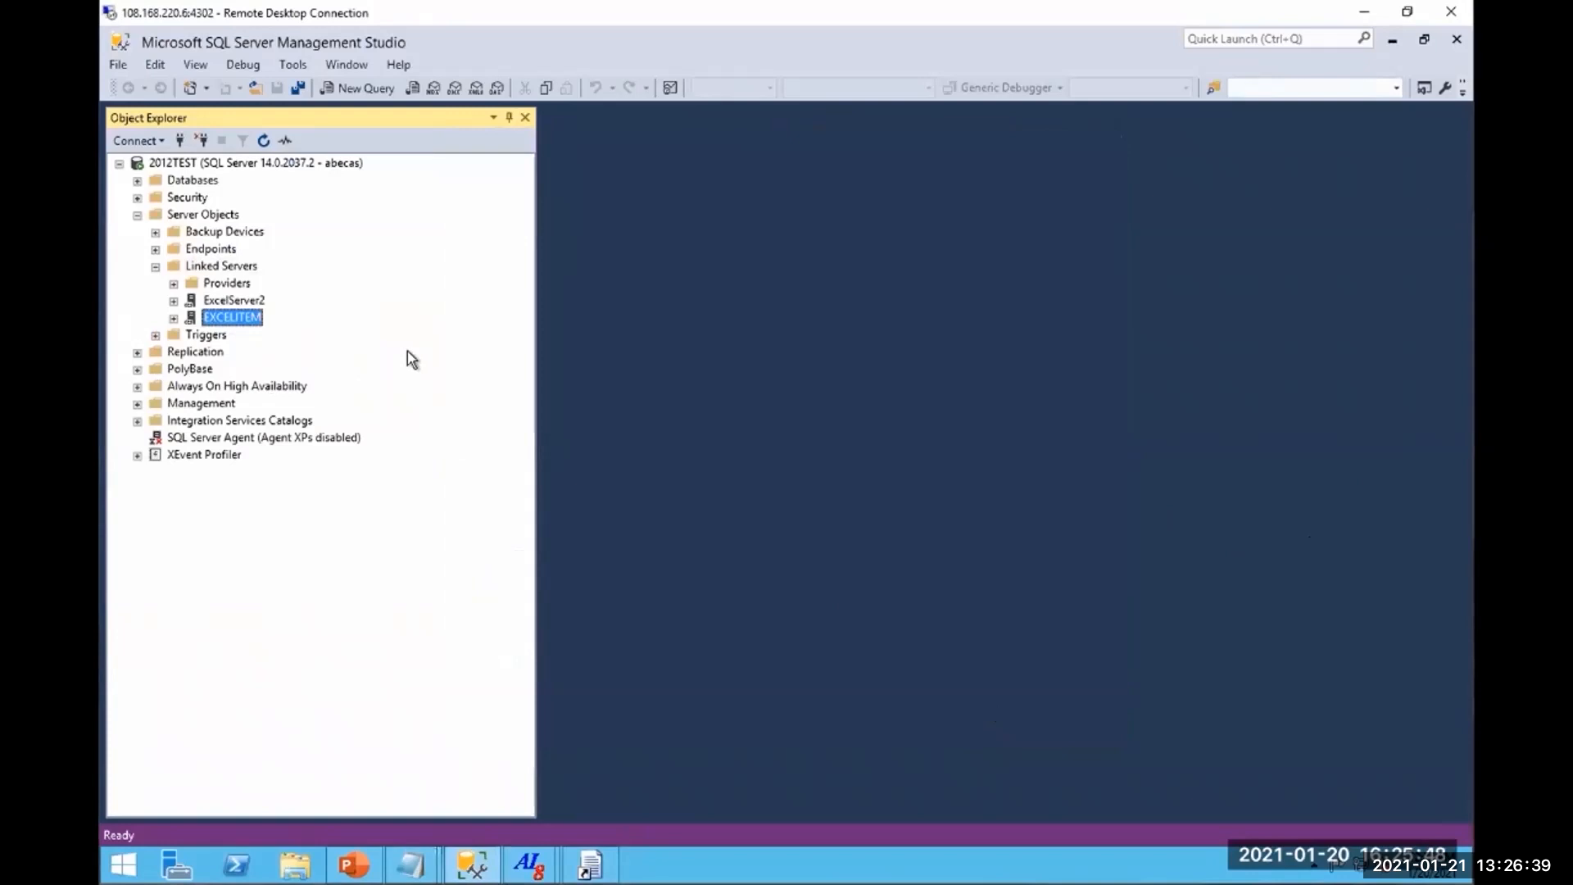
Return to Report Configuration and open the Item Report Demo format in a maximized Report Designer with the reports list collapsed.
click(1392, 41)
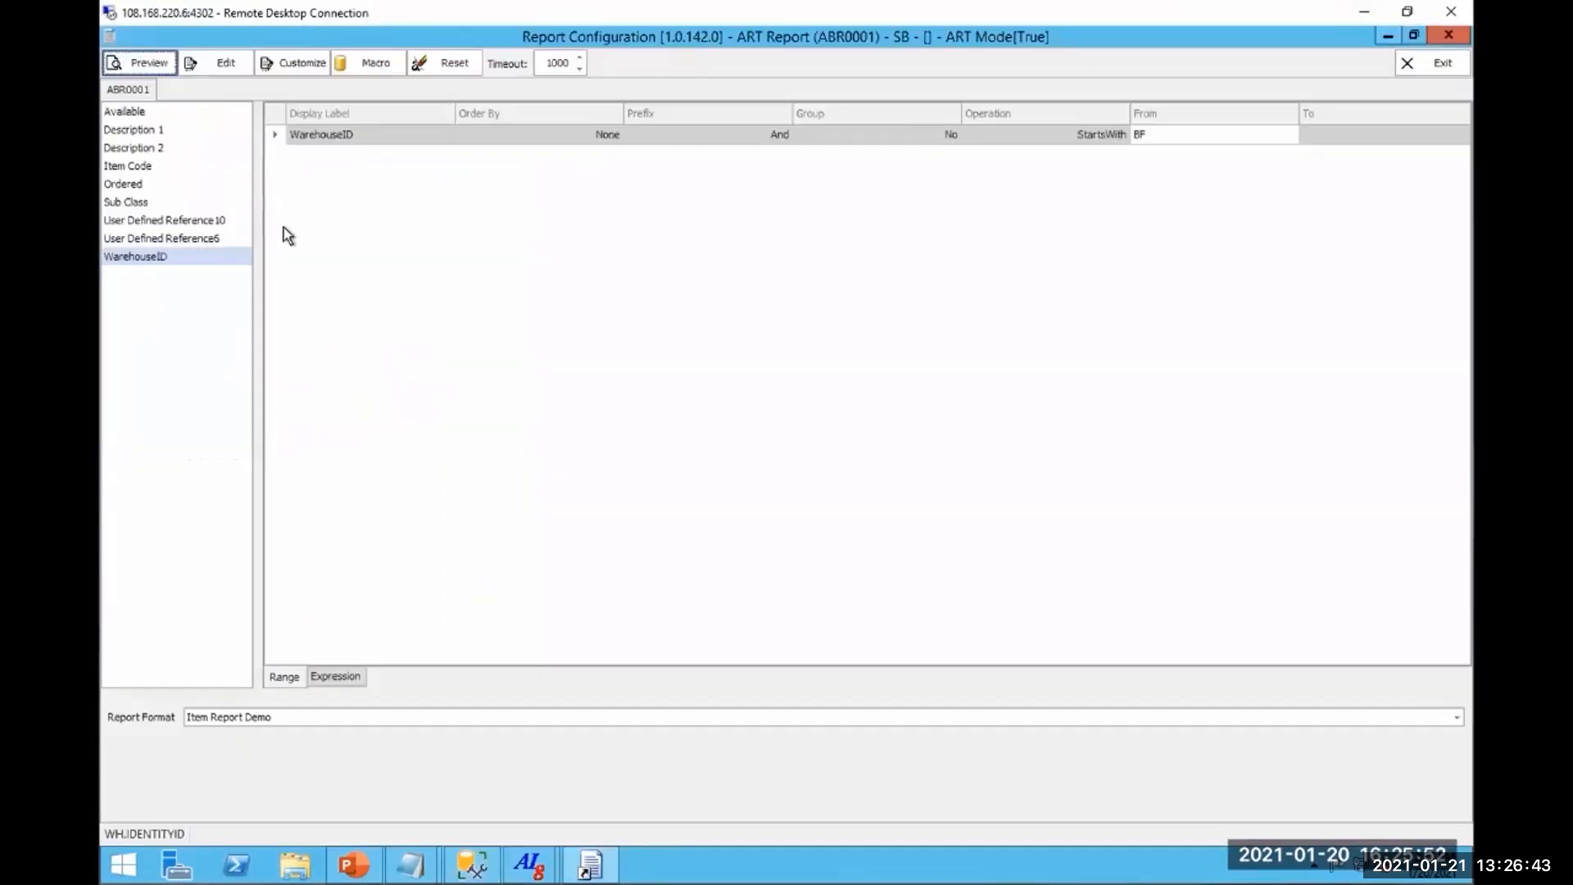
click(227, 66)
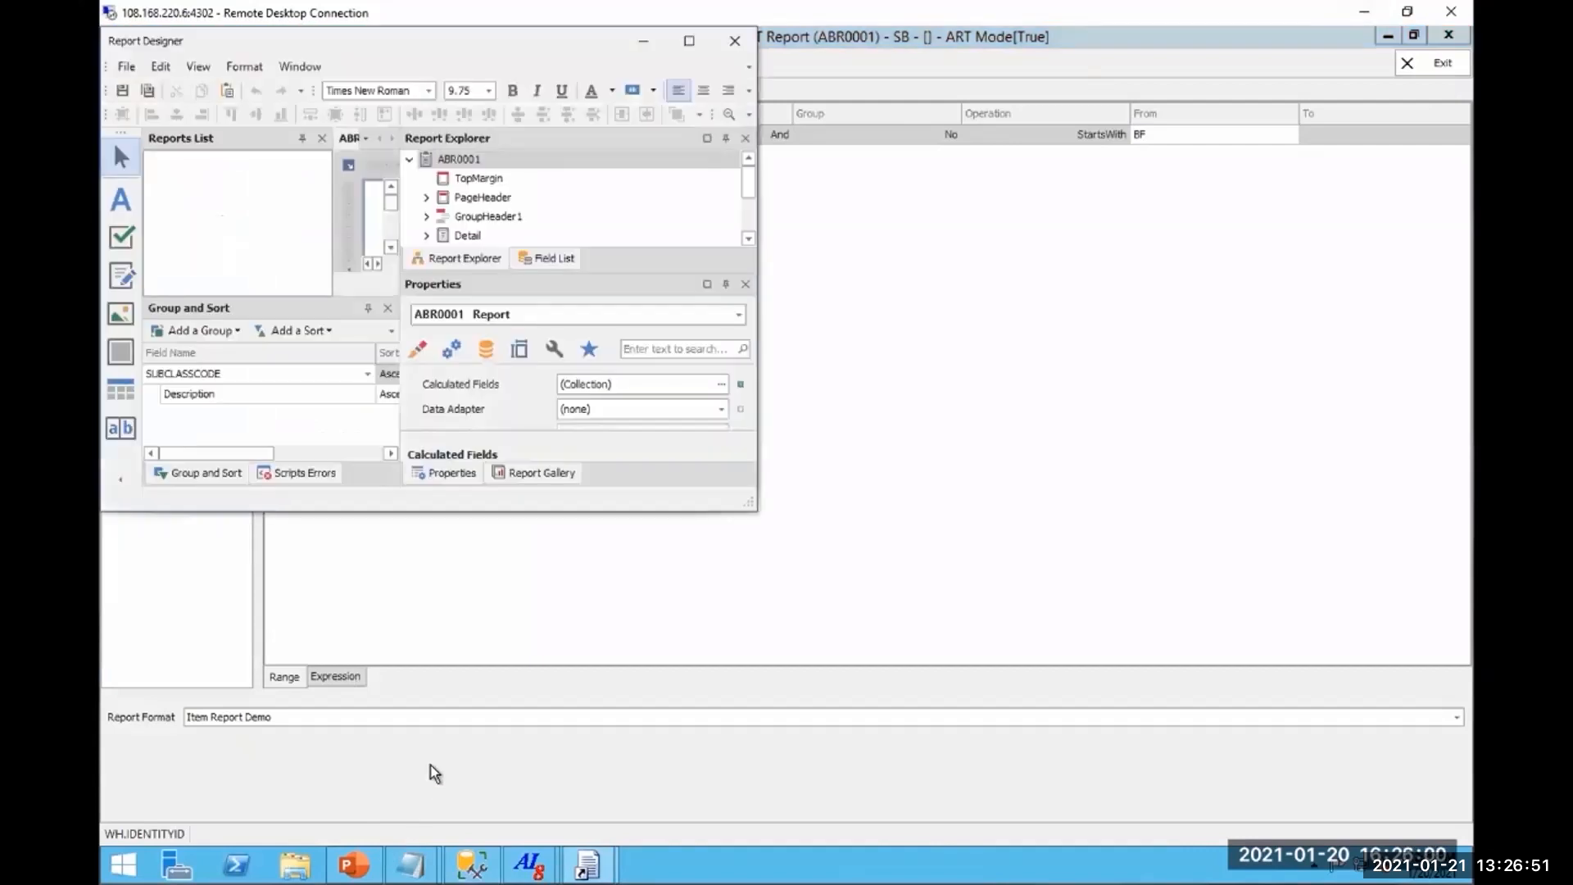
click(689, 40)
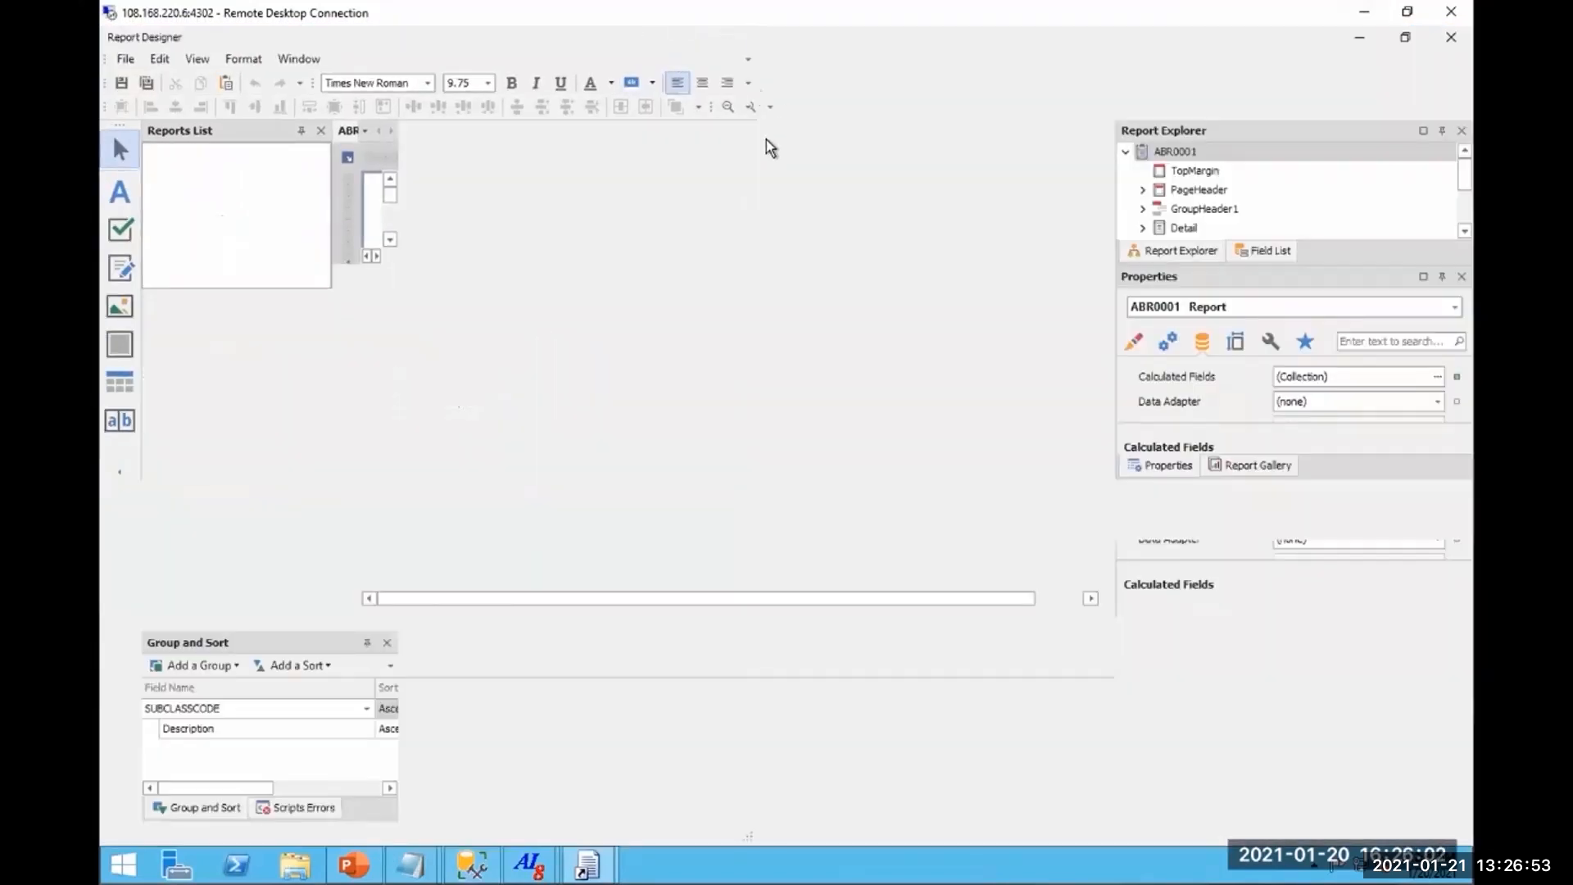
click(302, 134)
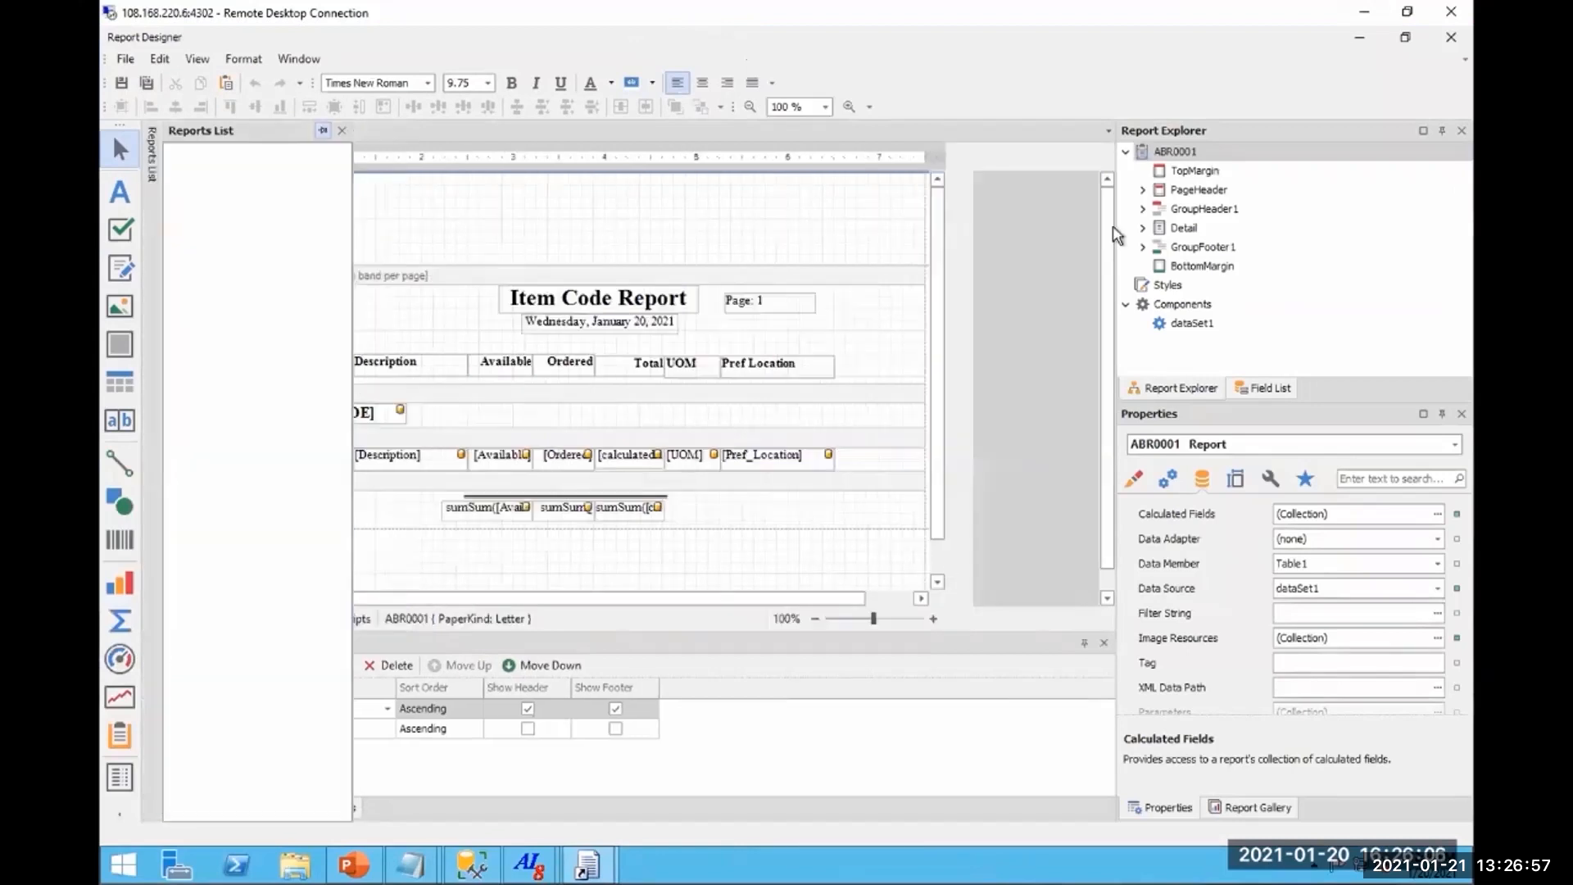
click(1103, 620)
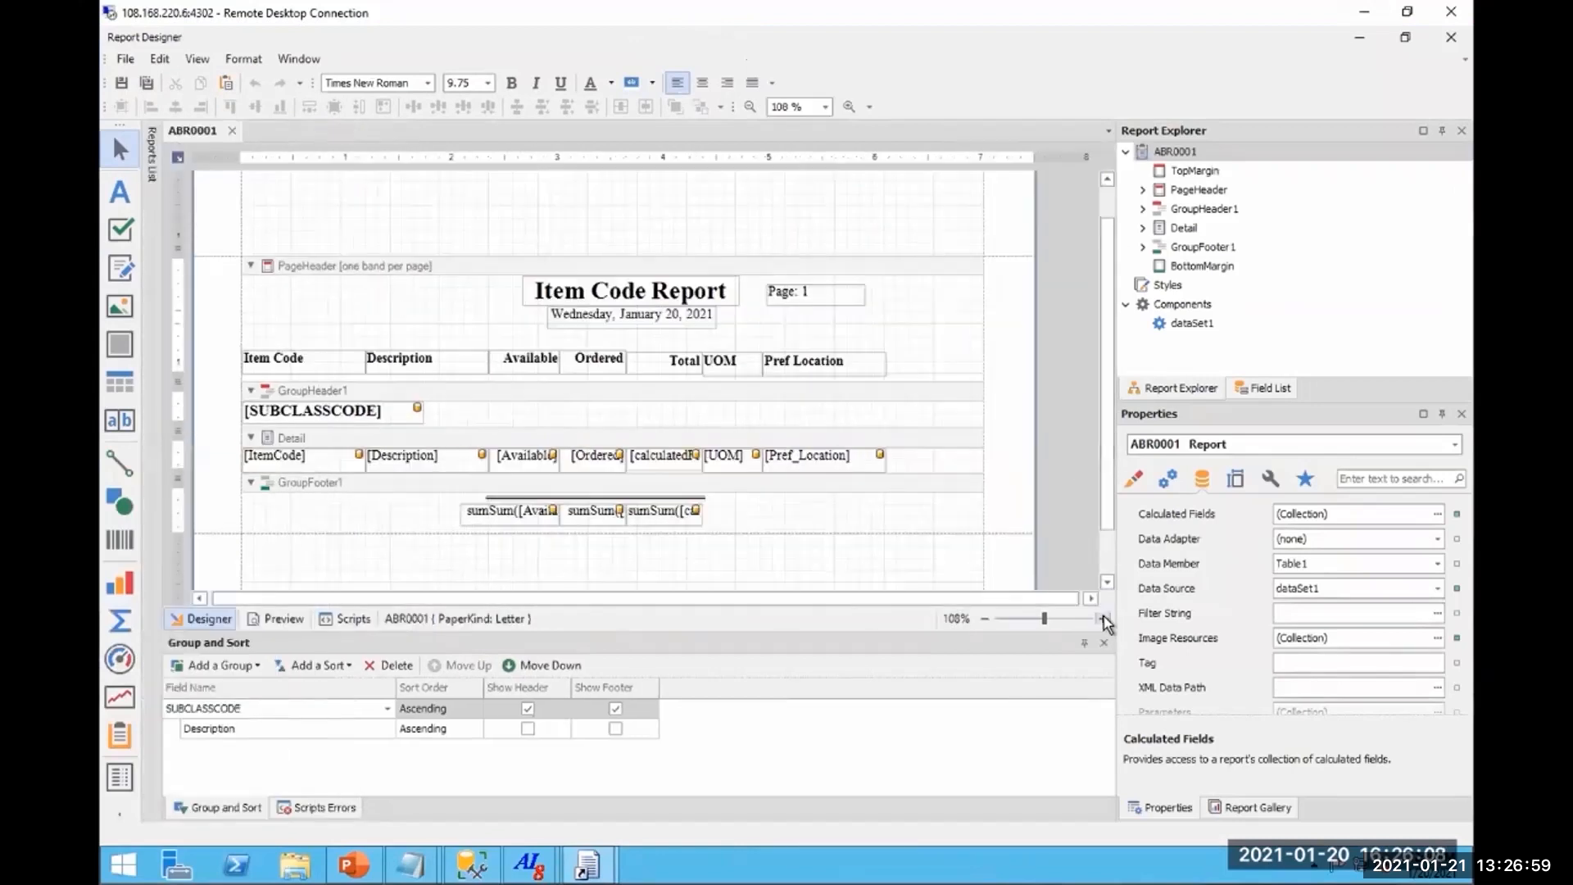
Switch to the ART Demo Excel Notepad file and copy the full SELECT query that joins the EXCELITEM sheet.
mouse_move(424, 867)
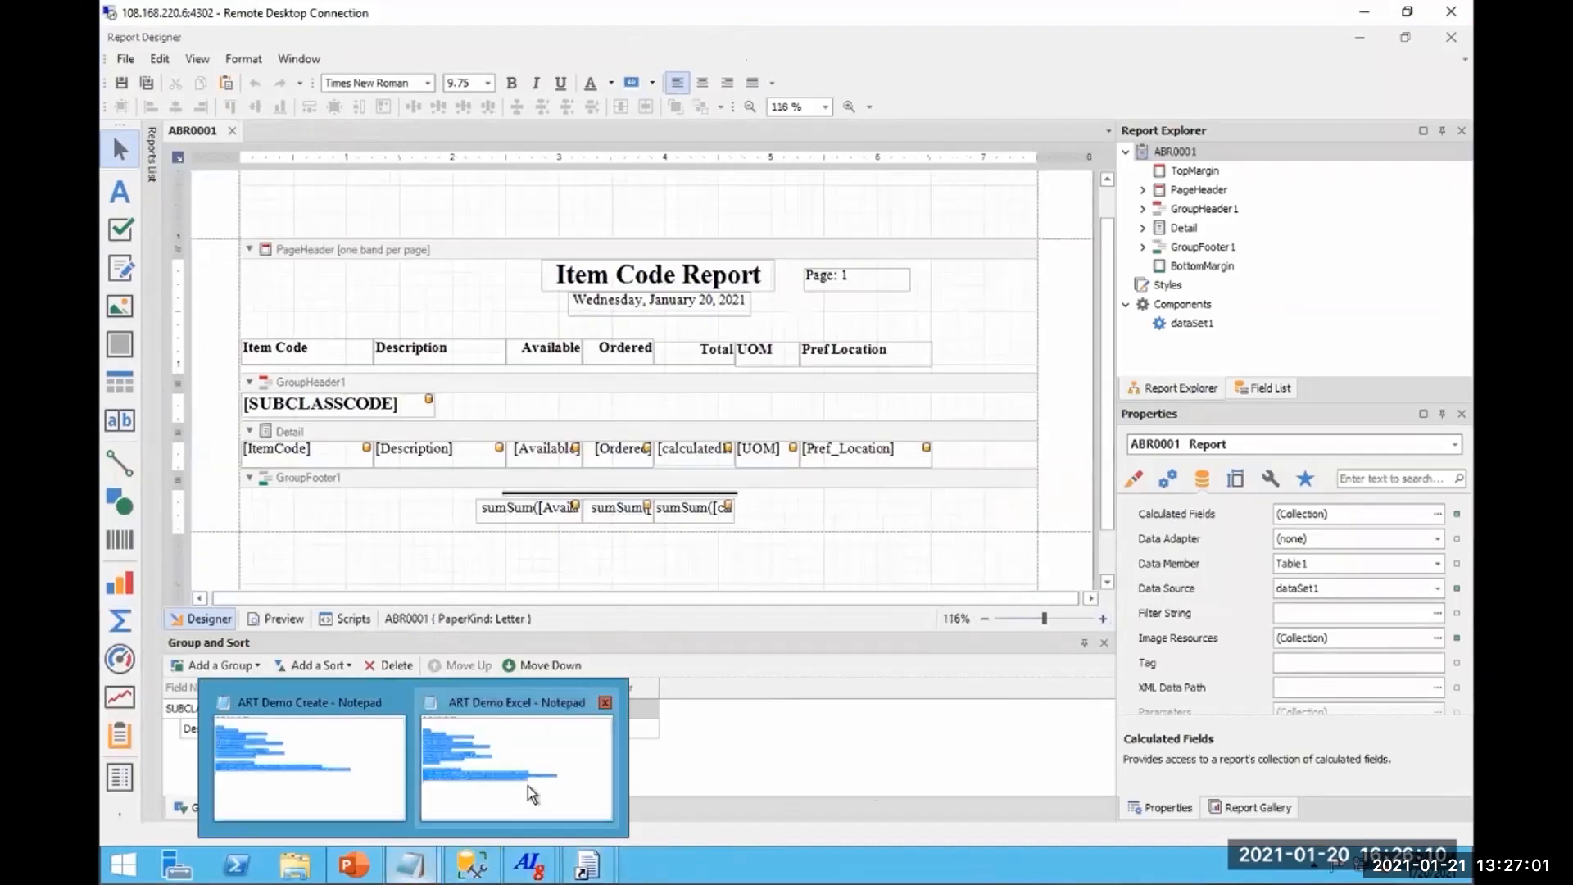
click(532, 696)
click(233, 225)
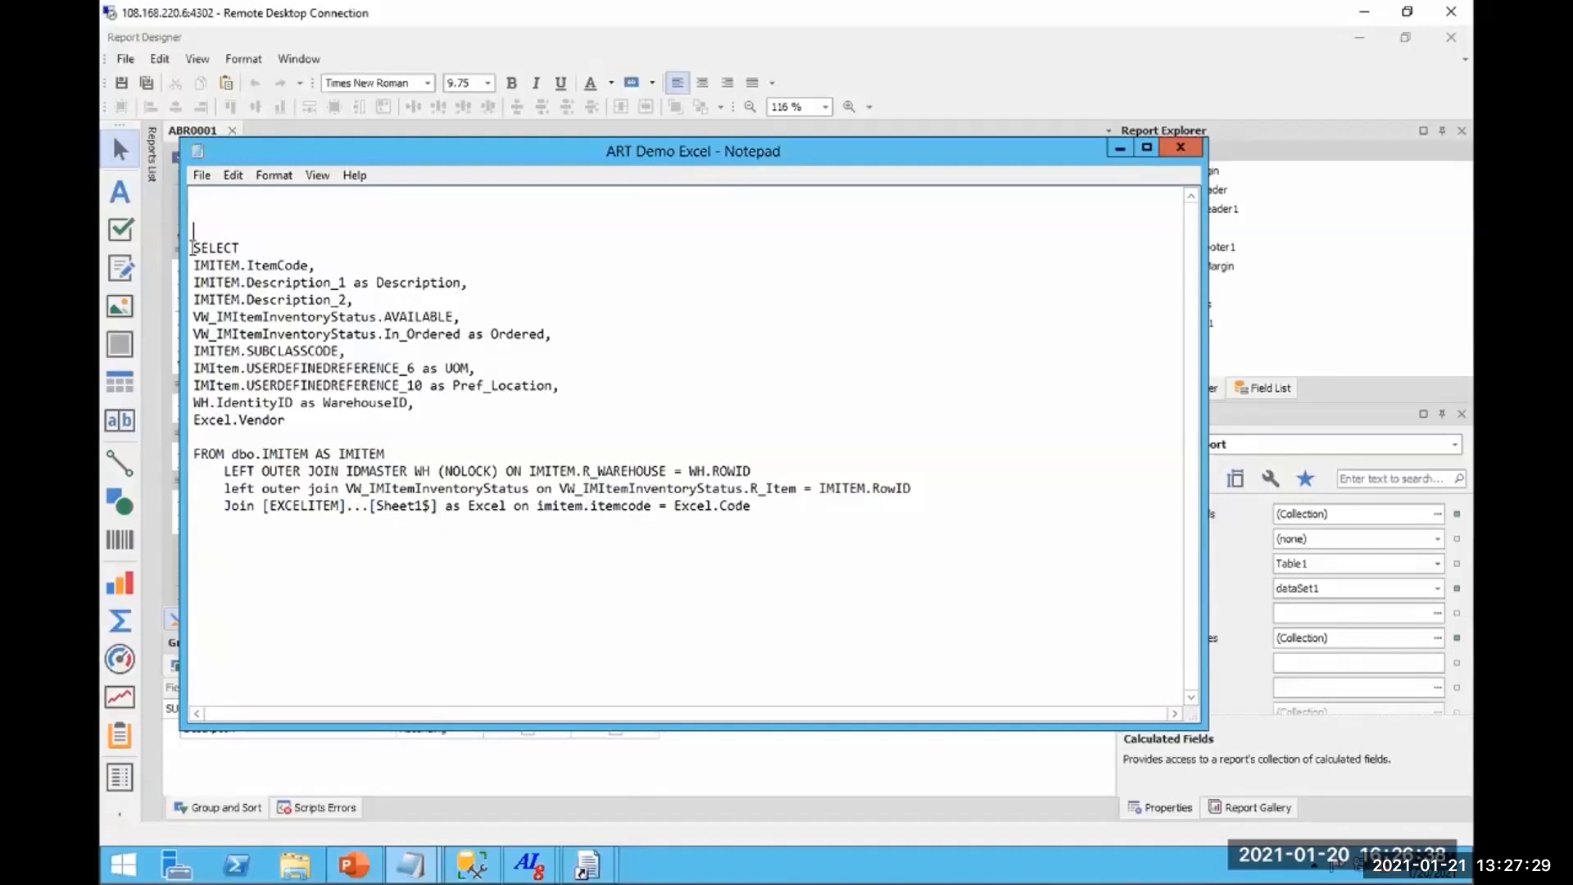
drag(205, 254, 867, 530)
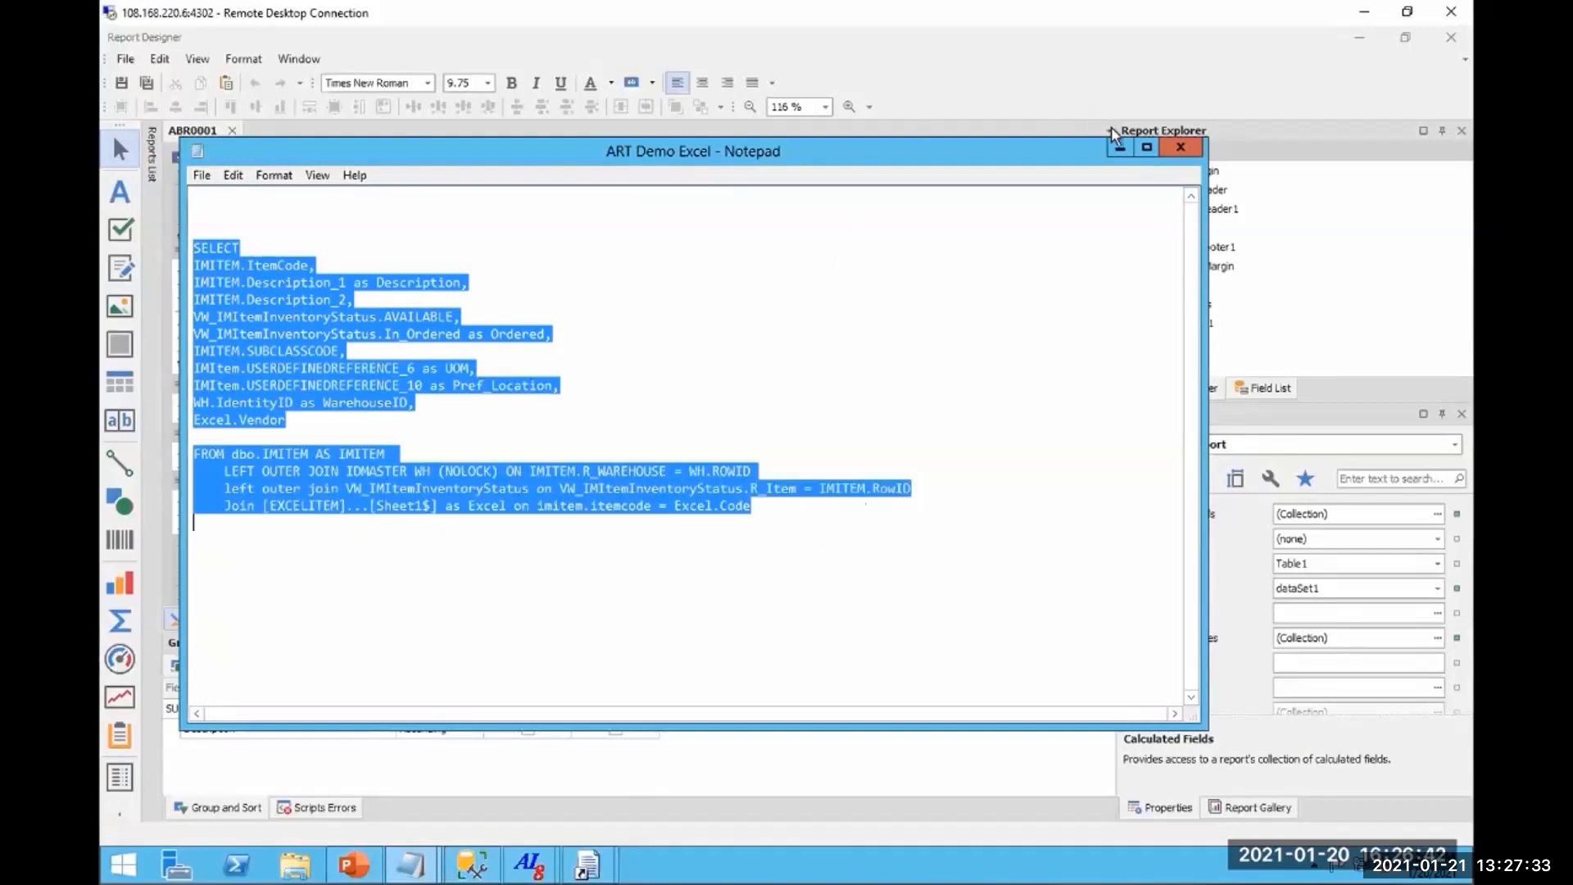
Return to the Report Designer, replace the report's entire BaseQuery with the copied query joining the EXCELITEM sheet, and save the report.
key(alt+Tab)
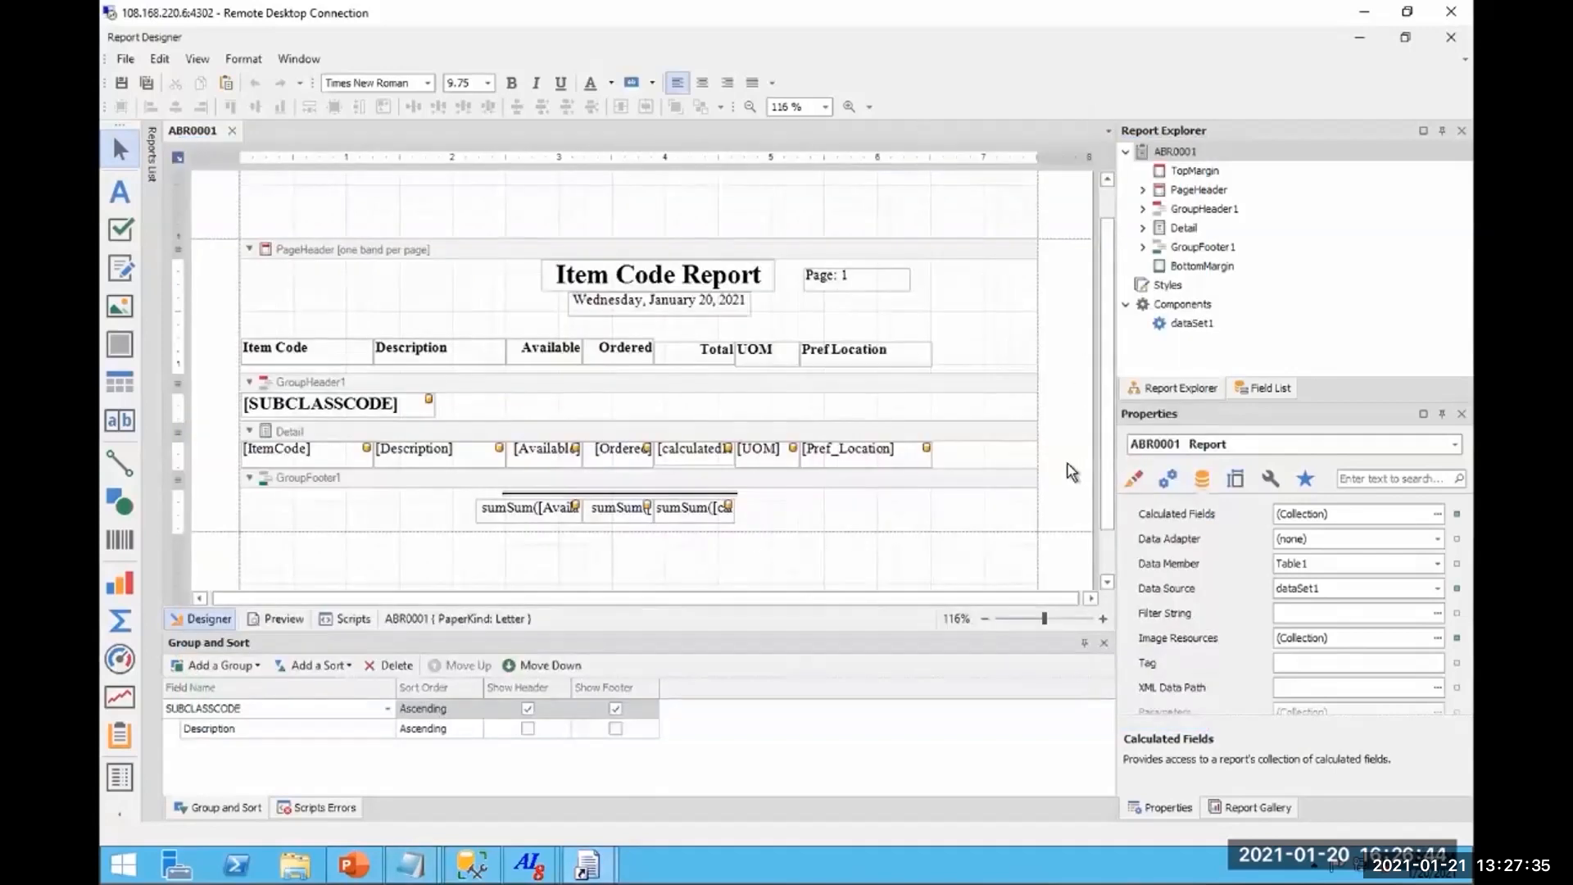
click(1269, 480)
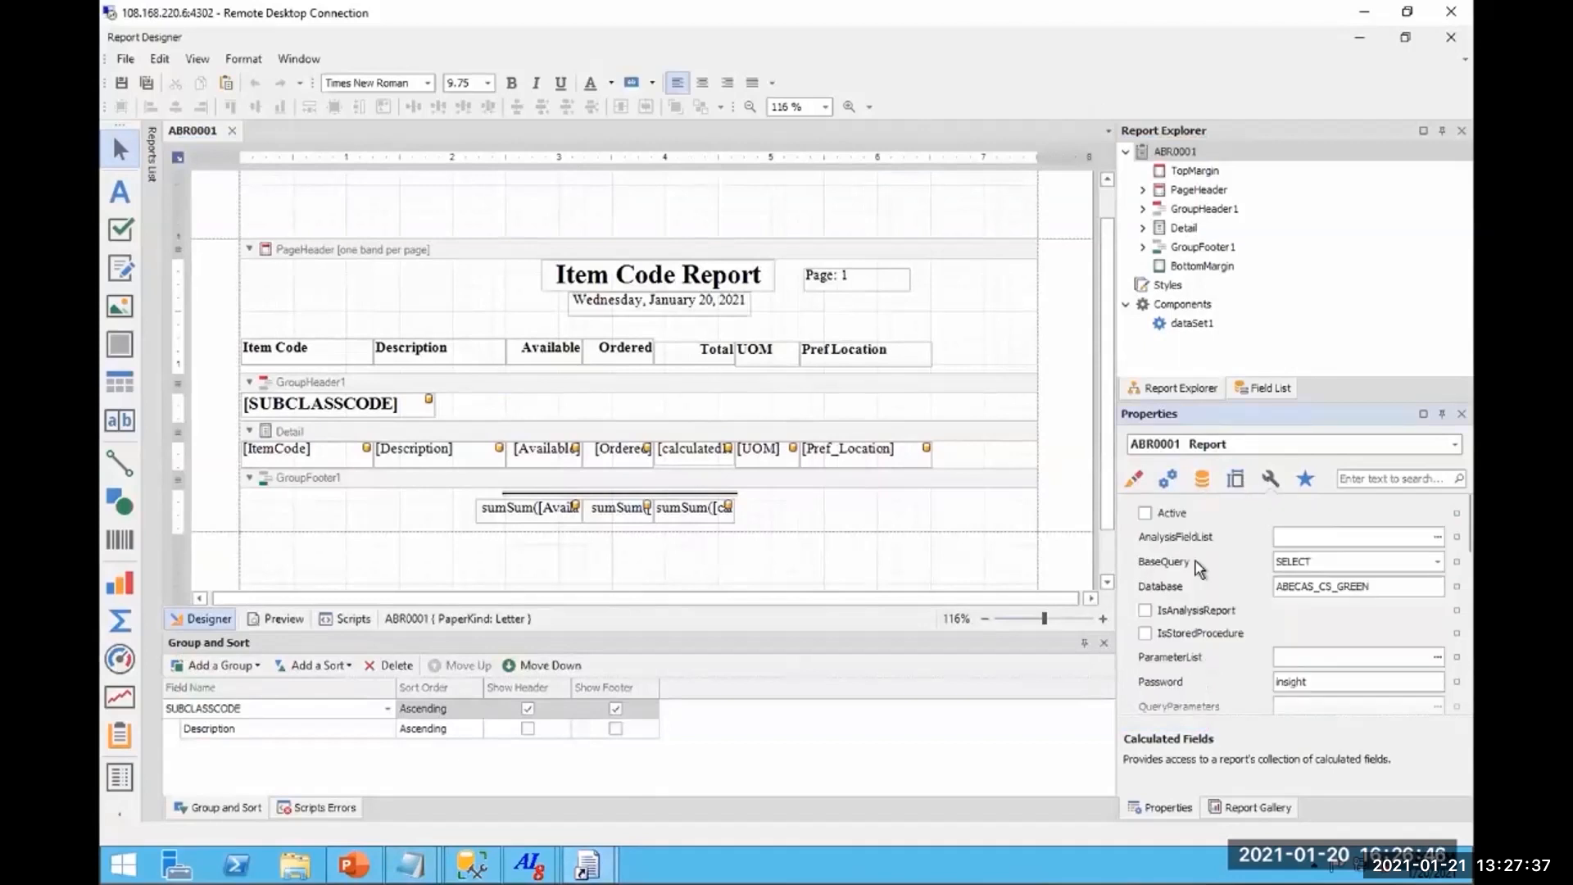
click(1438, 562)
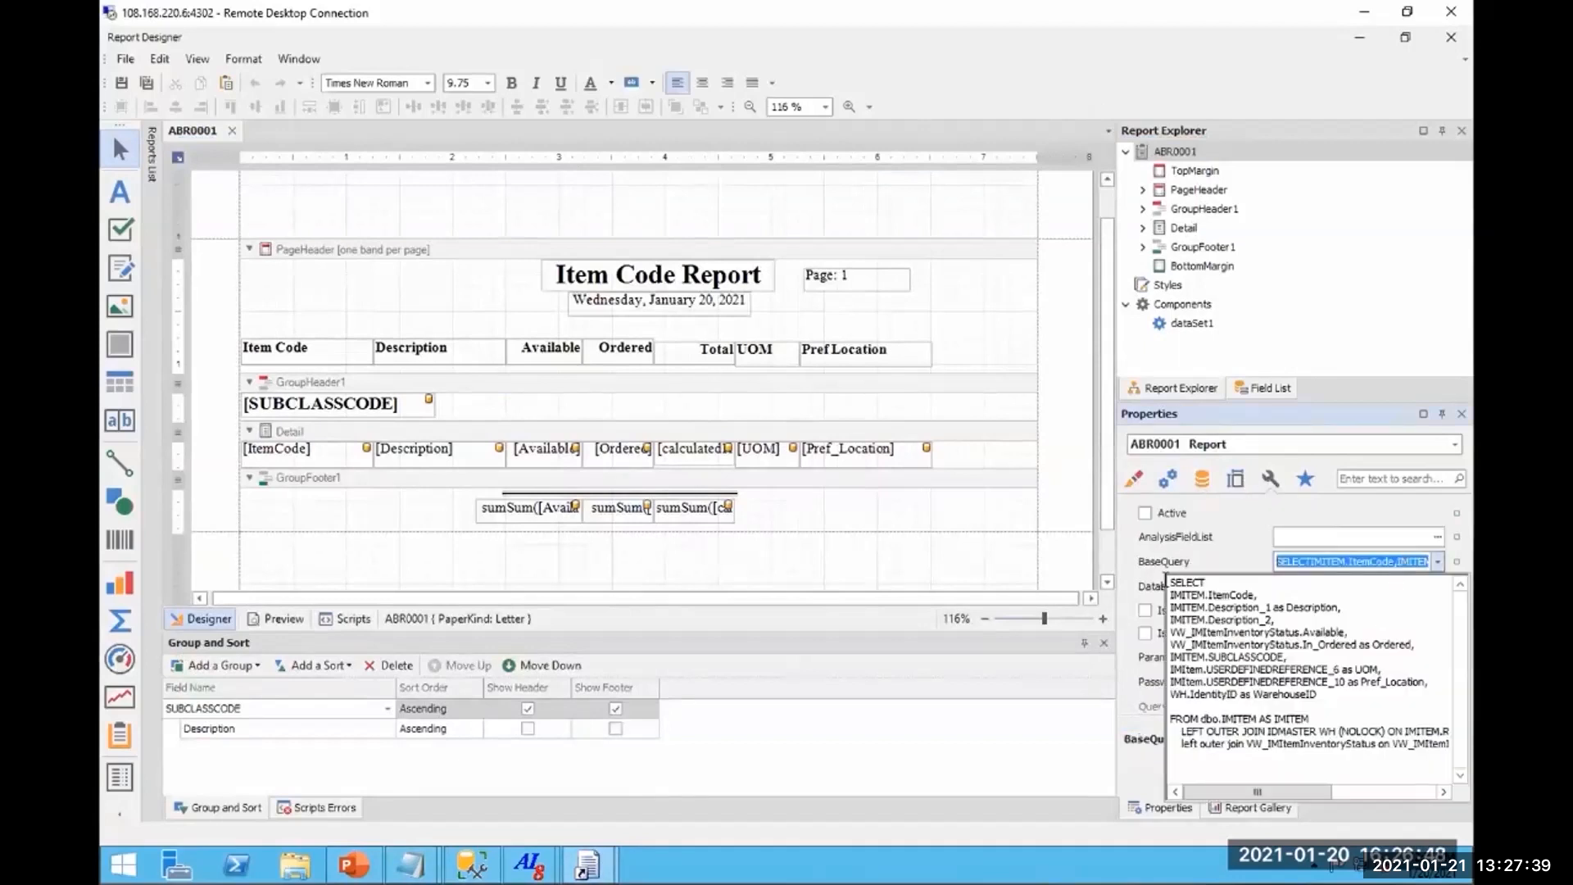
drag(1173, 583, 1171, 754)
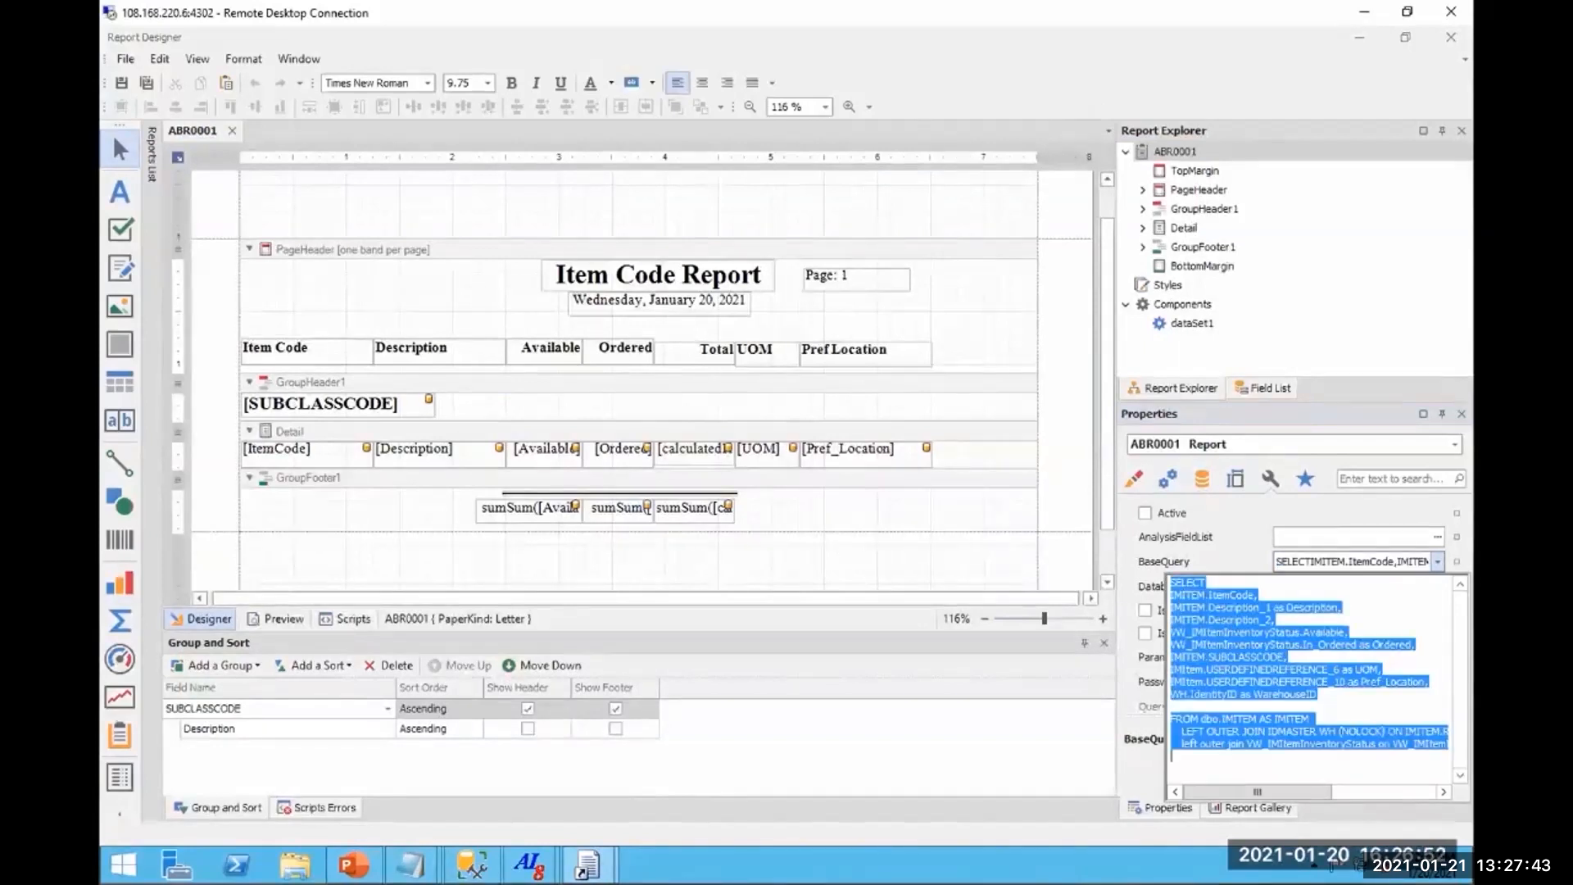
key(ctrl+v)
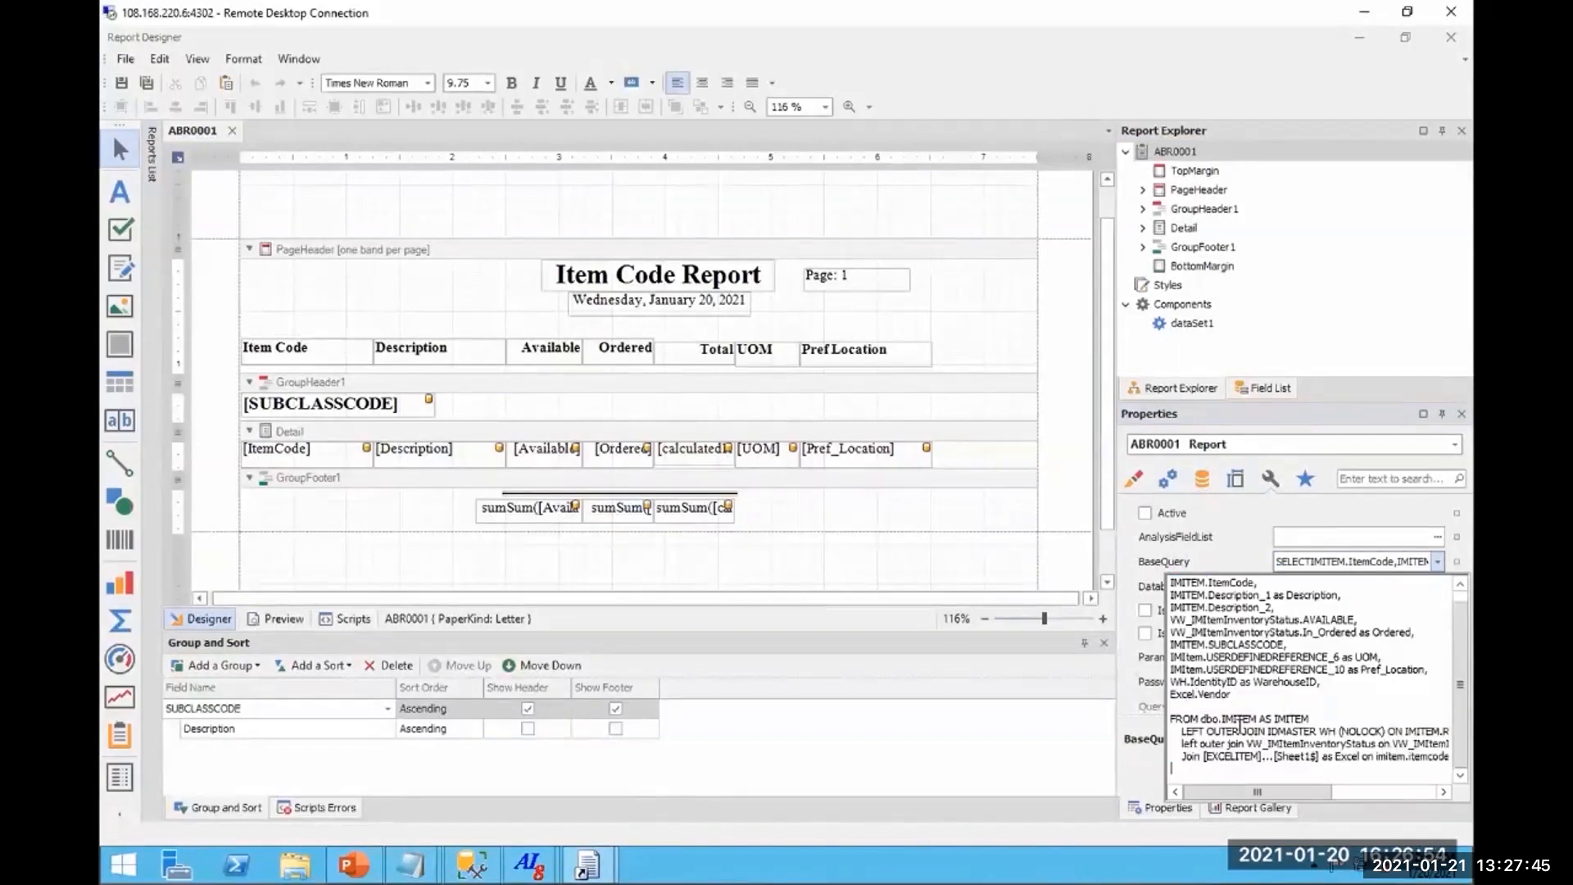
click(1145, 567)
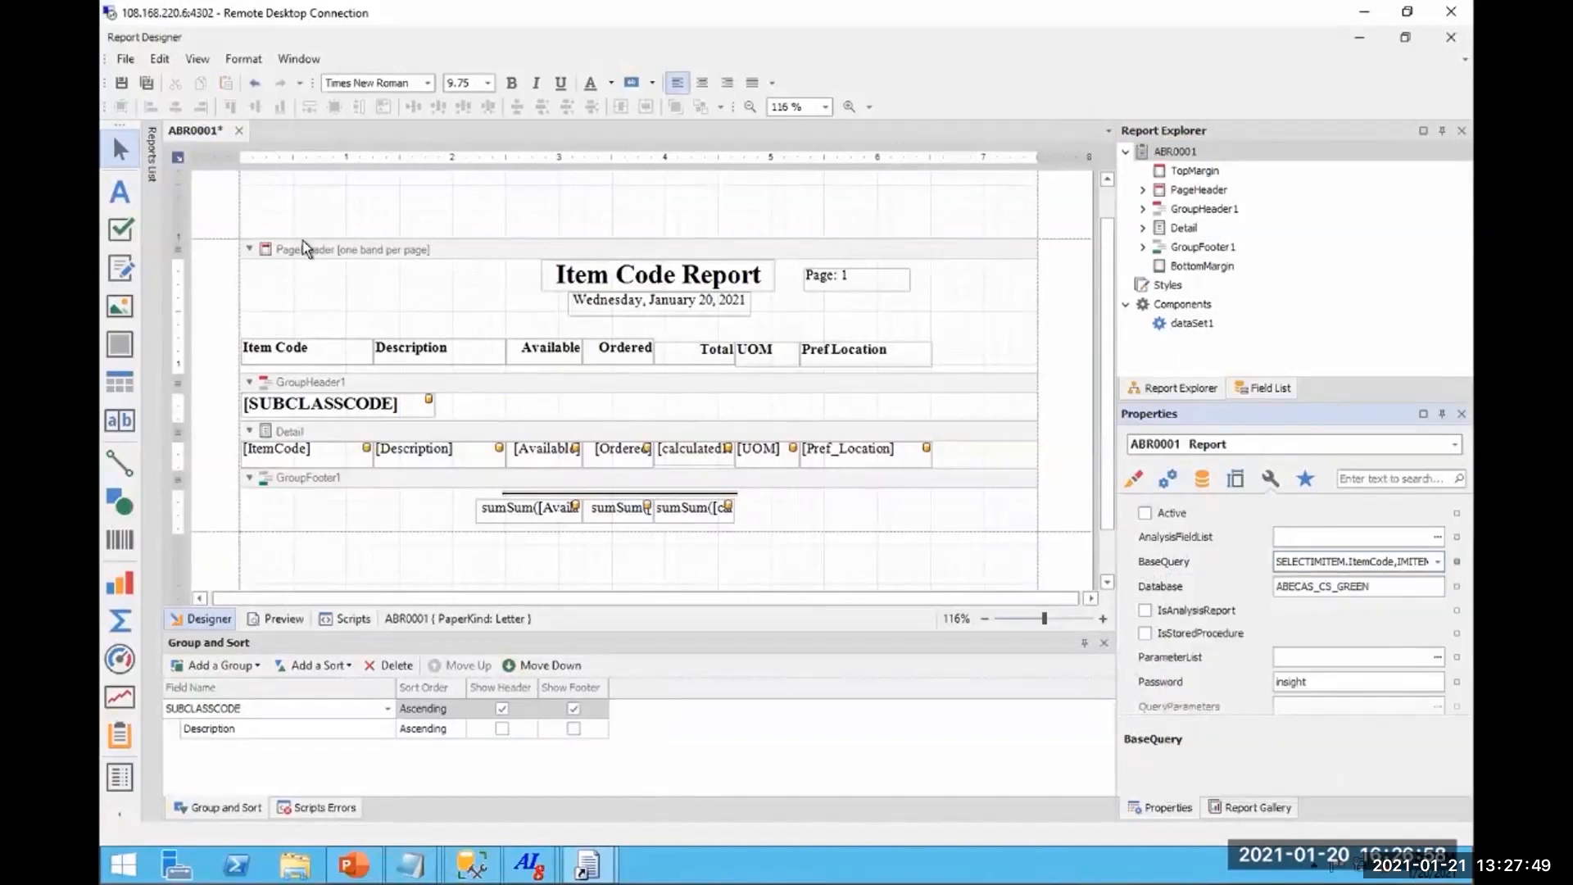
click(139, 86)
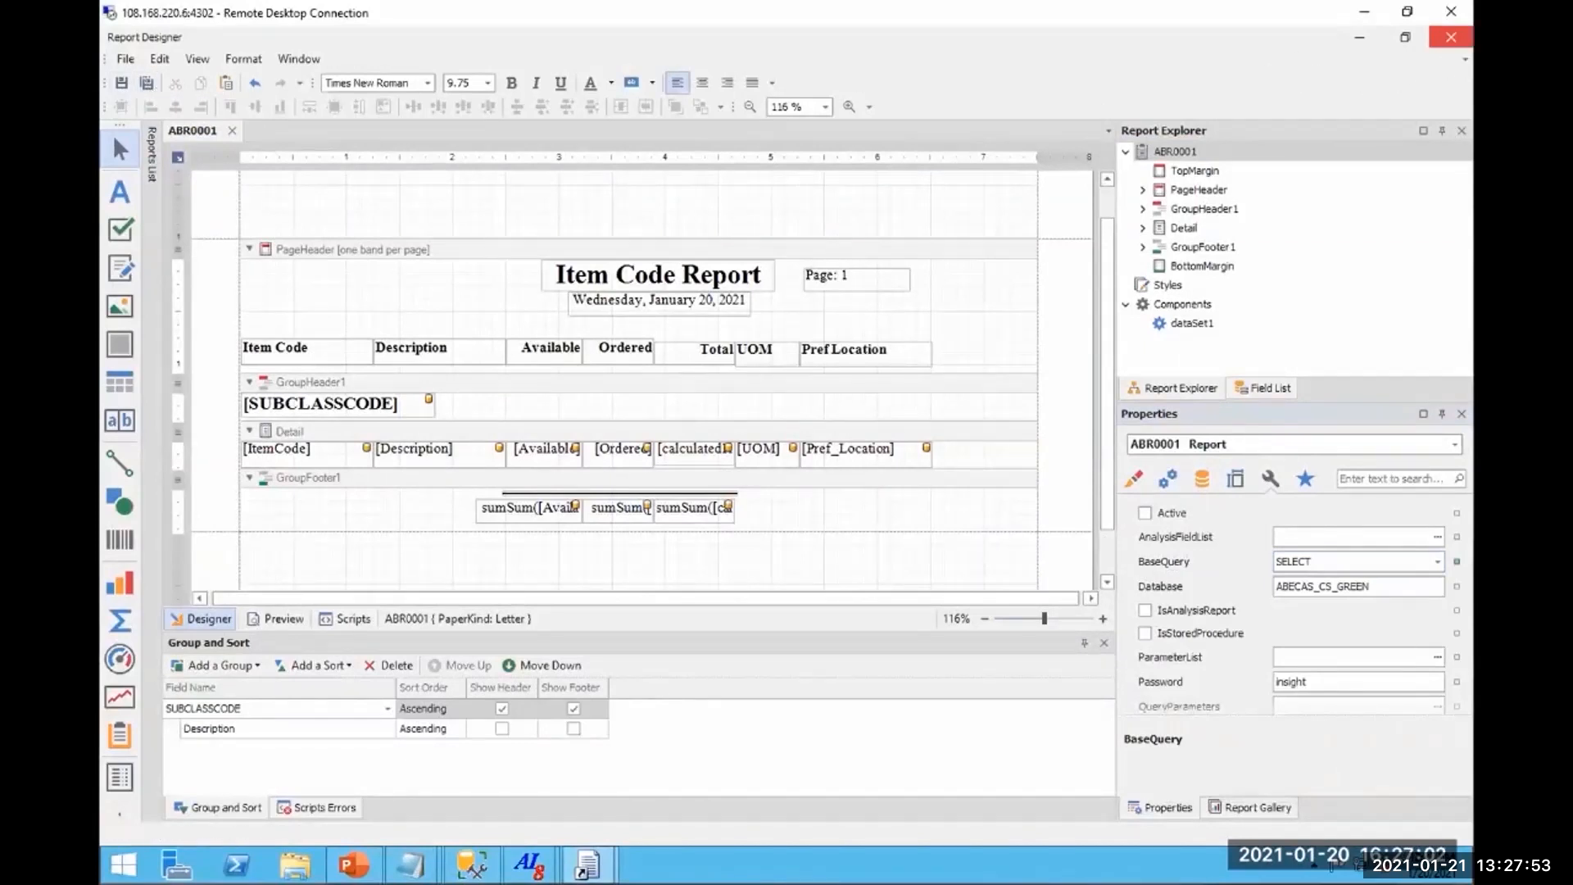
Close the Report Designer and reopen the Item Report Demo format maximized, with the reports list collapsed and the zoom at 116%.
click(1451, 37)
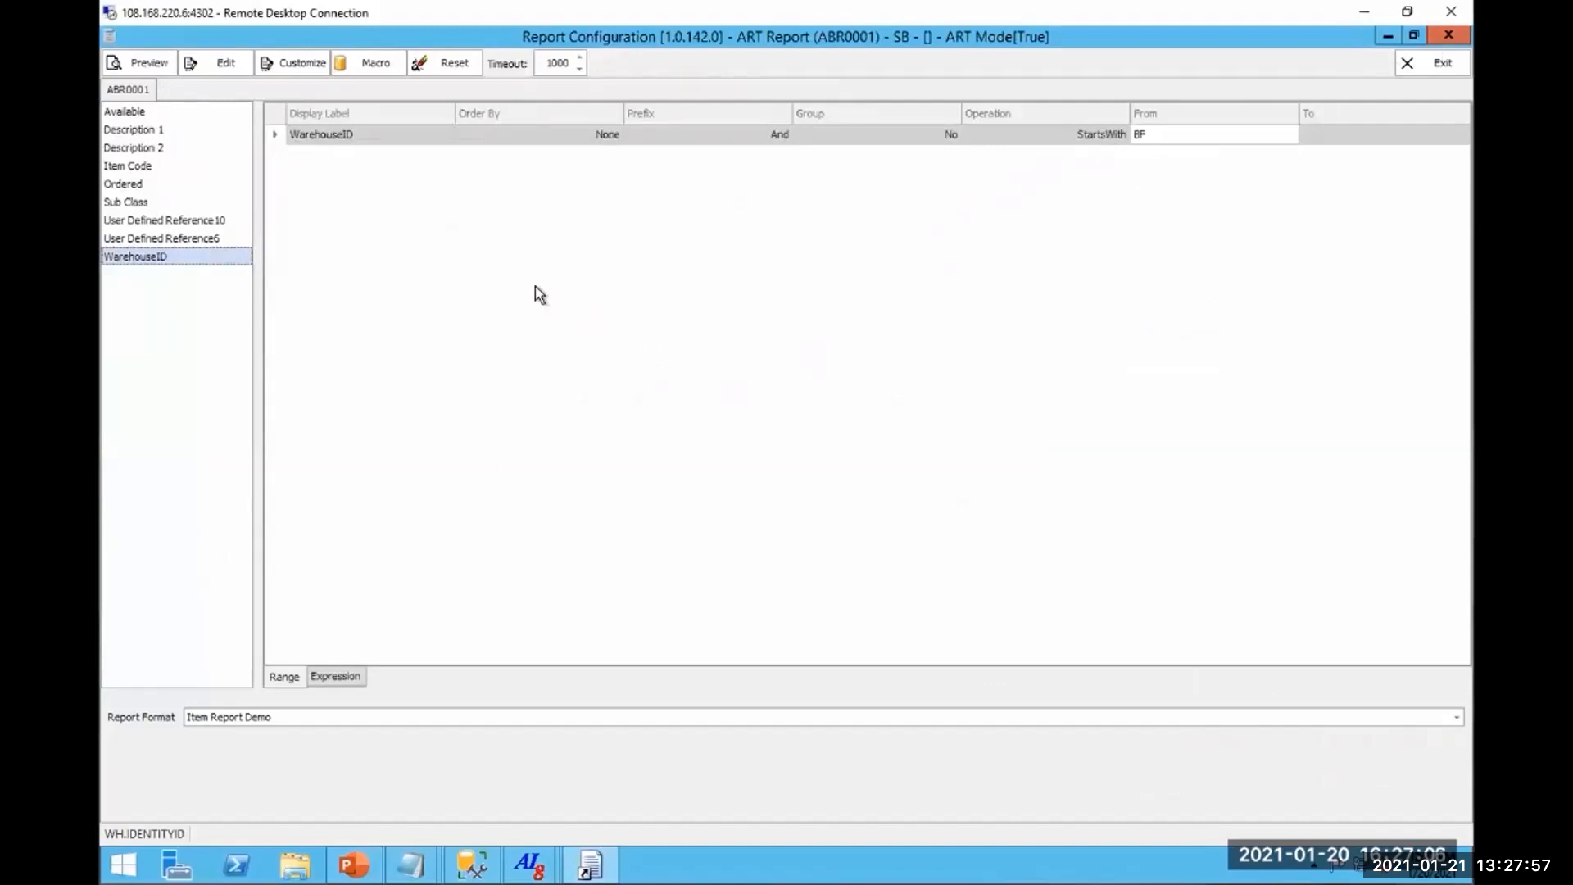
click(223, 66)
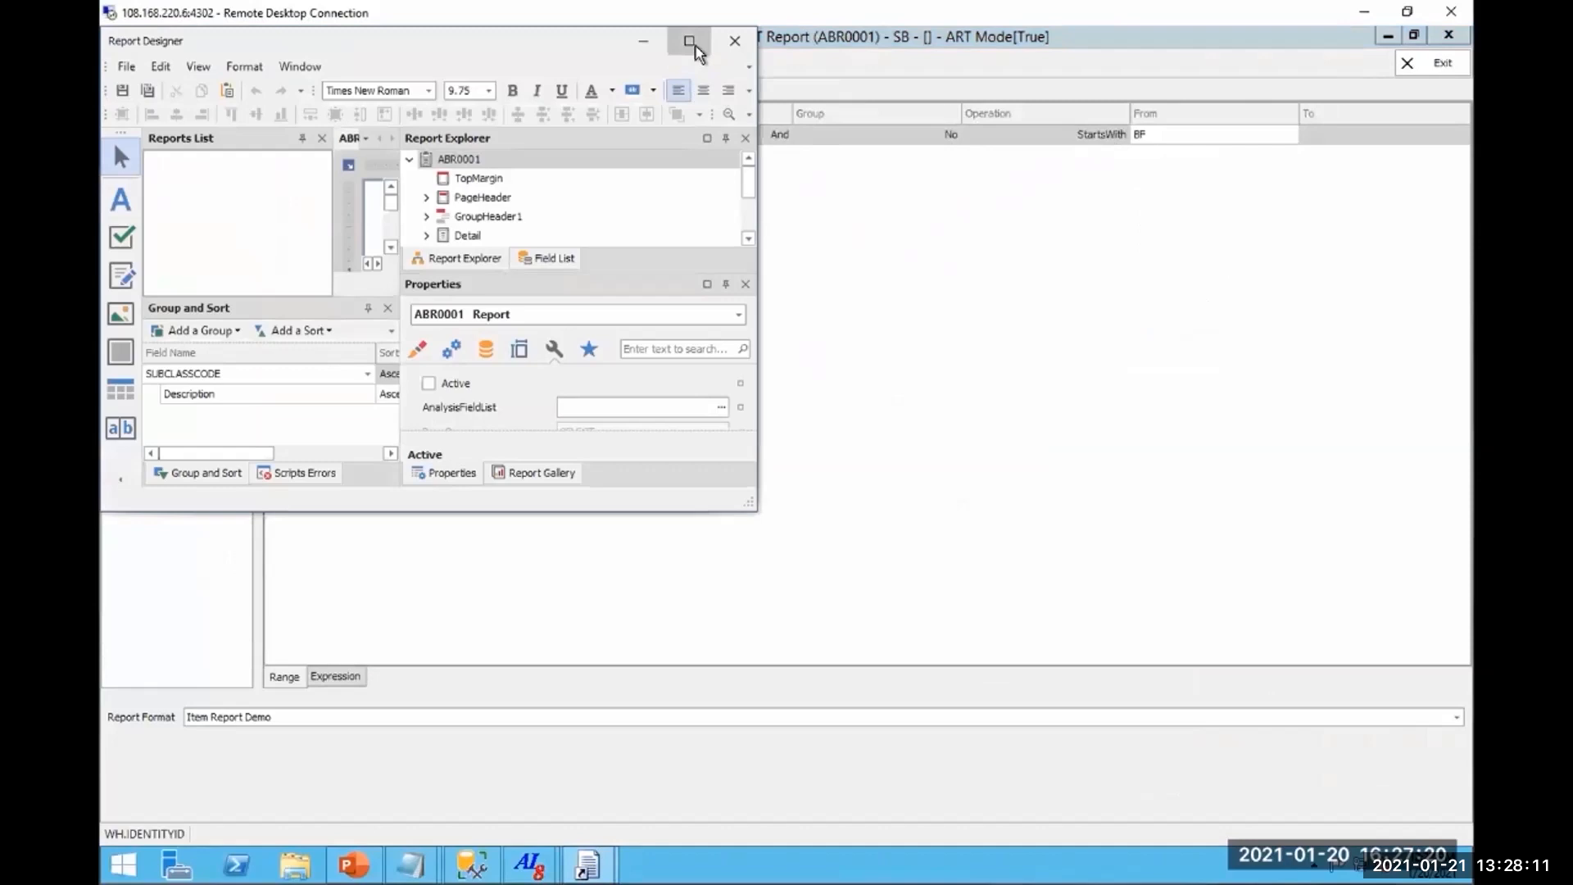
click(690, 43)
click(300, 132)
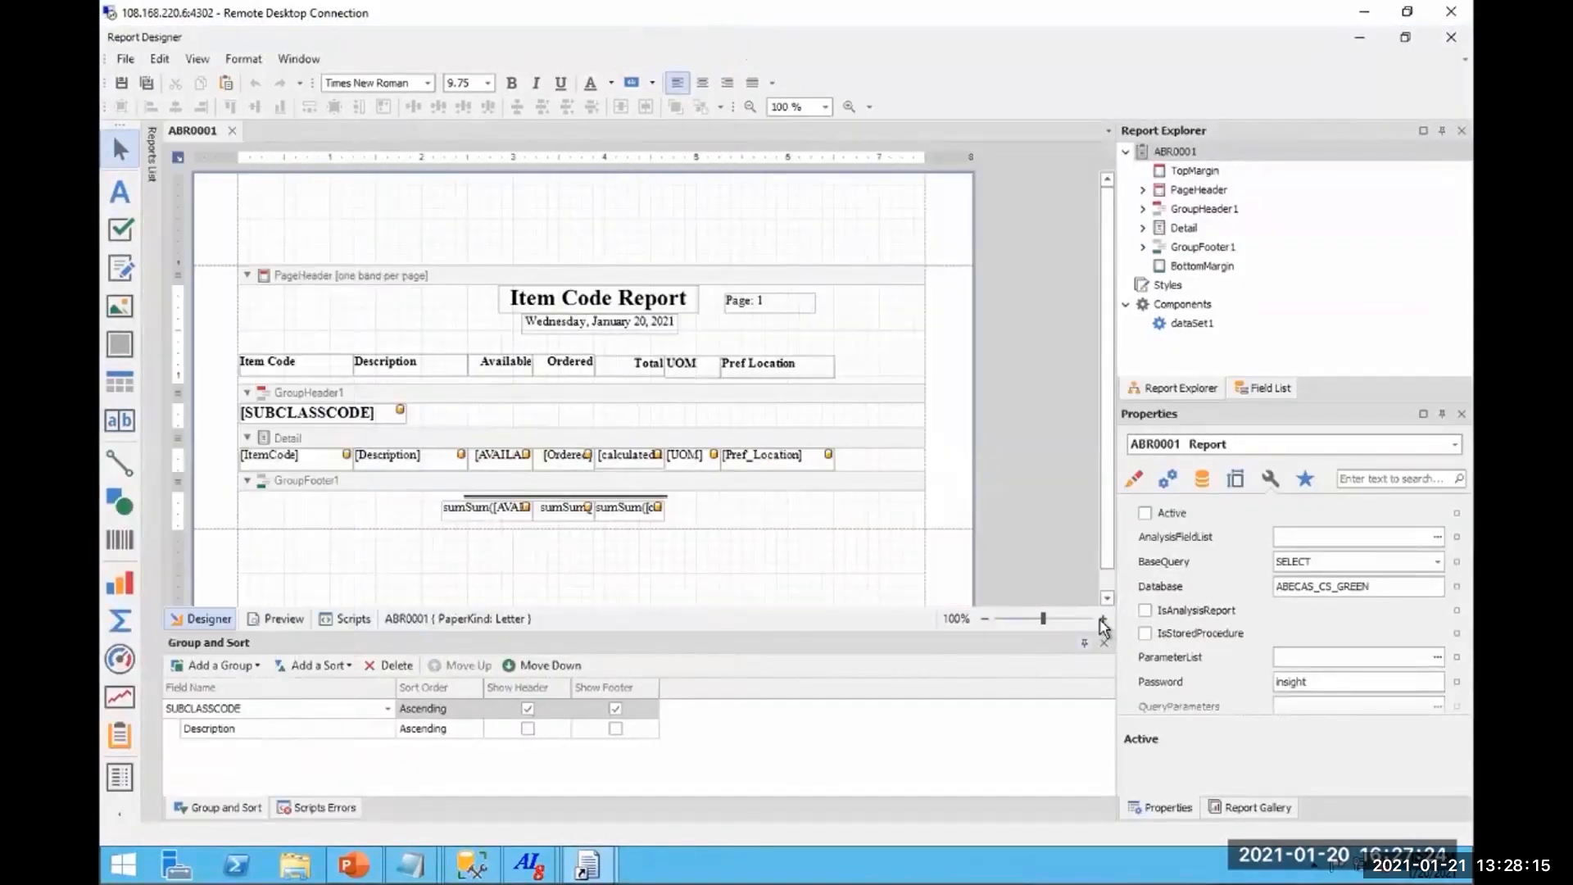
click(1102, 619)
Add the Vendor field from Table1 to the Detail band beside Pref_Location and narrow it to 98 wide, within the page margin.
click(1270, 388)
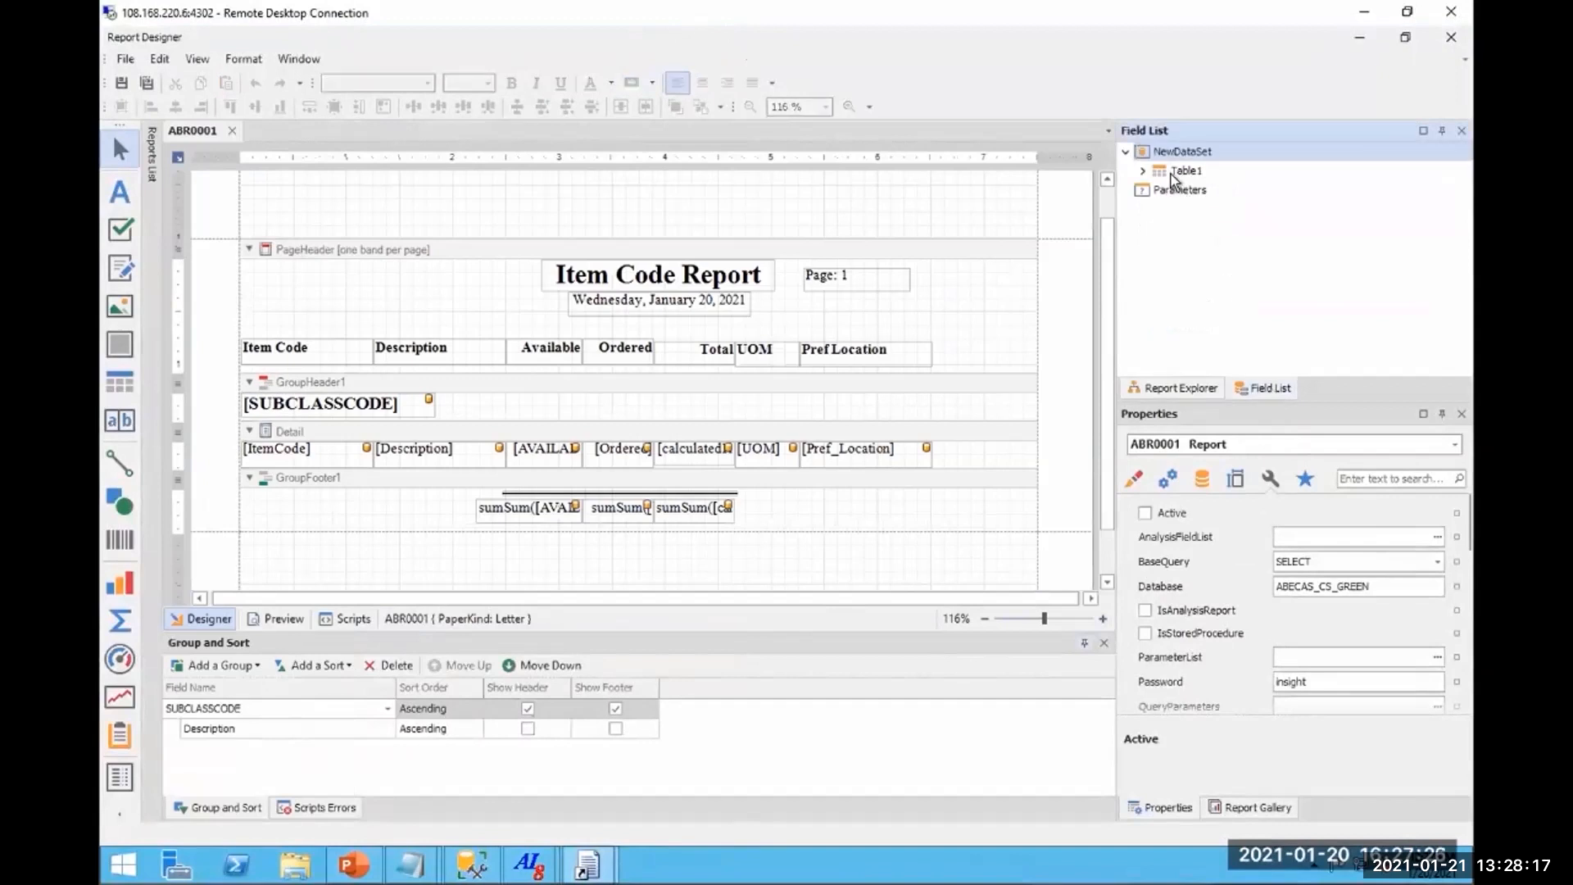
click(1143, 170)
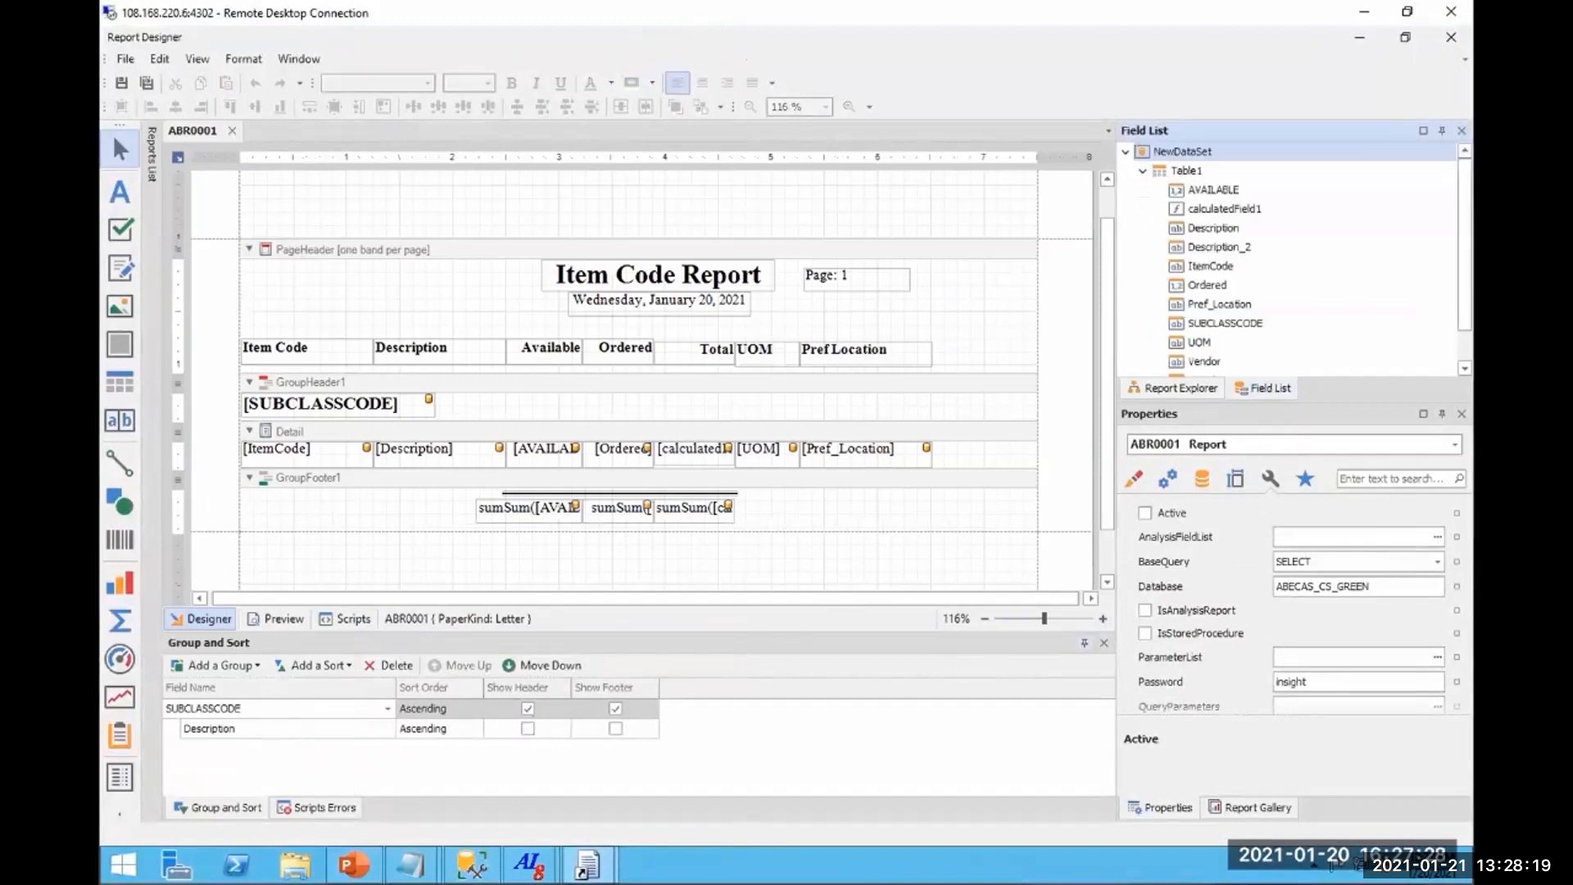
scroll(1463, 245, down, 1)
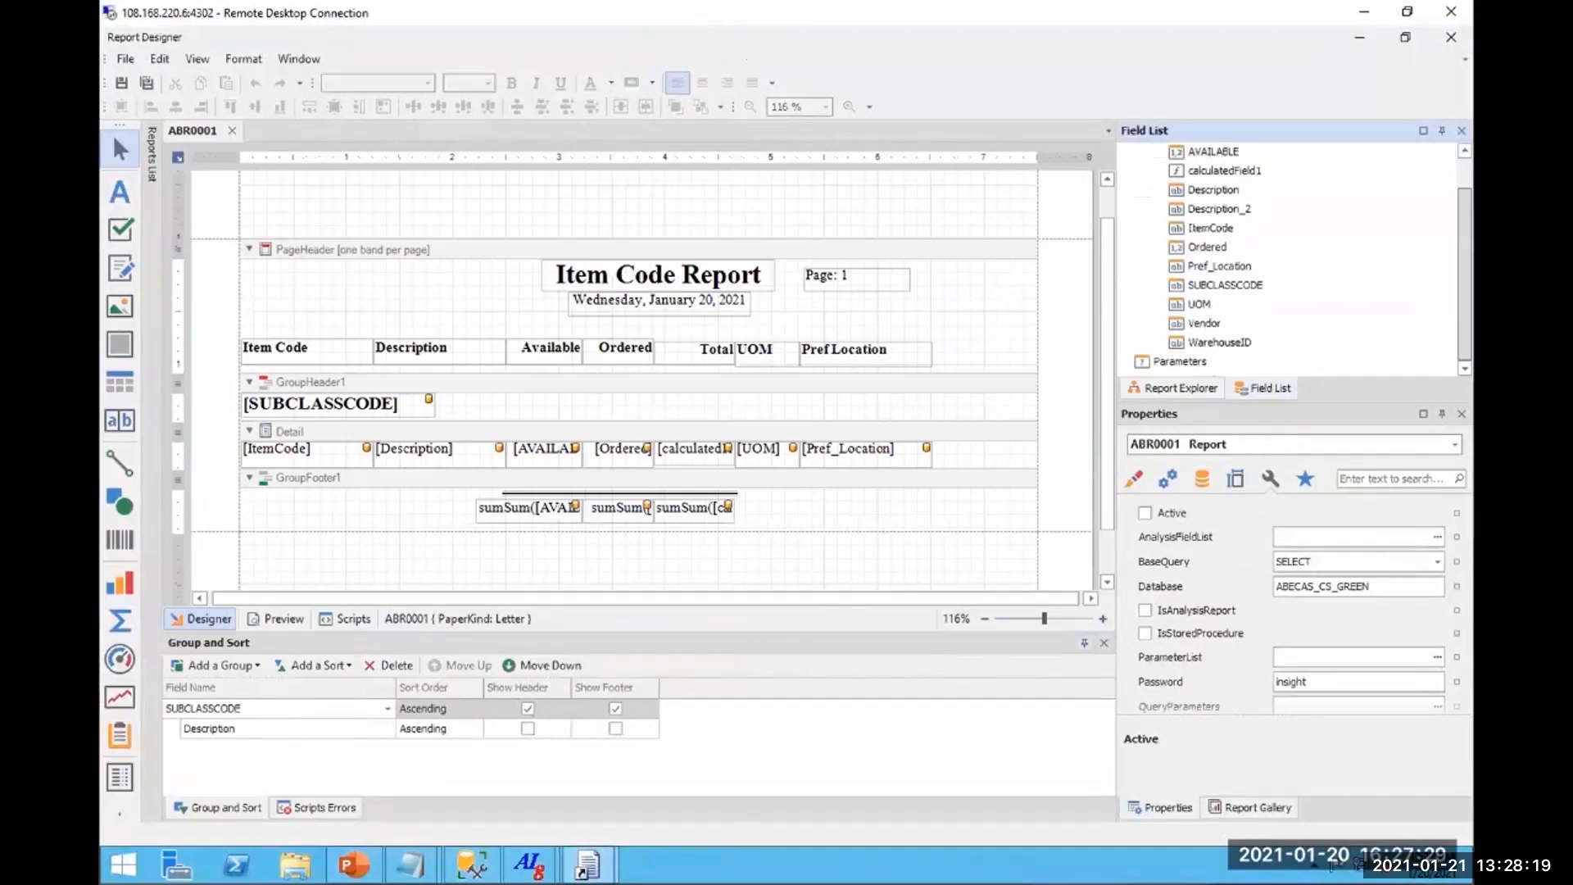
click(1202, 326)
drag(1202, 328, 1033, 453)
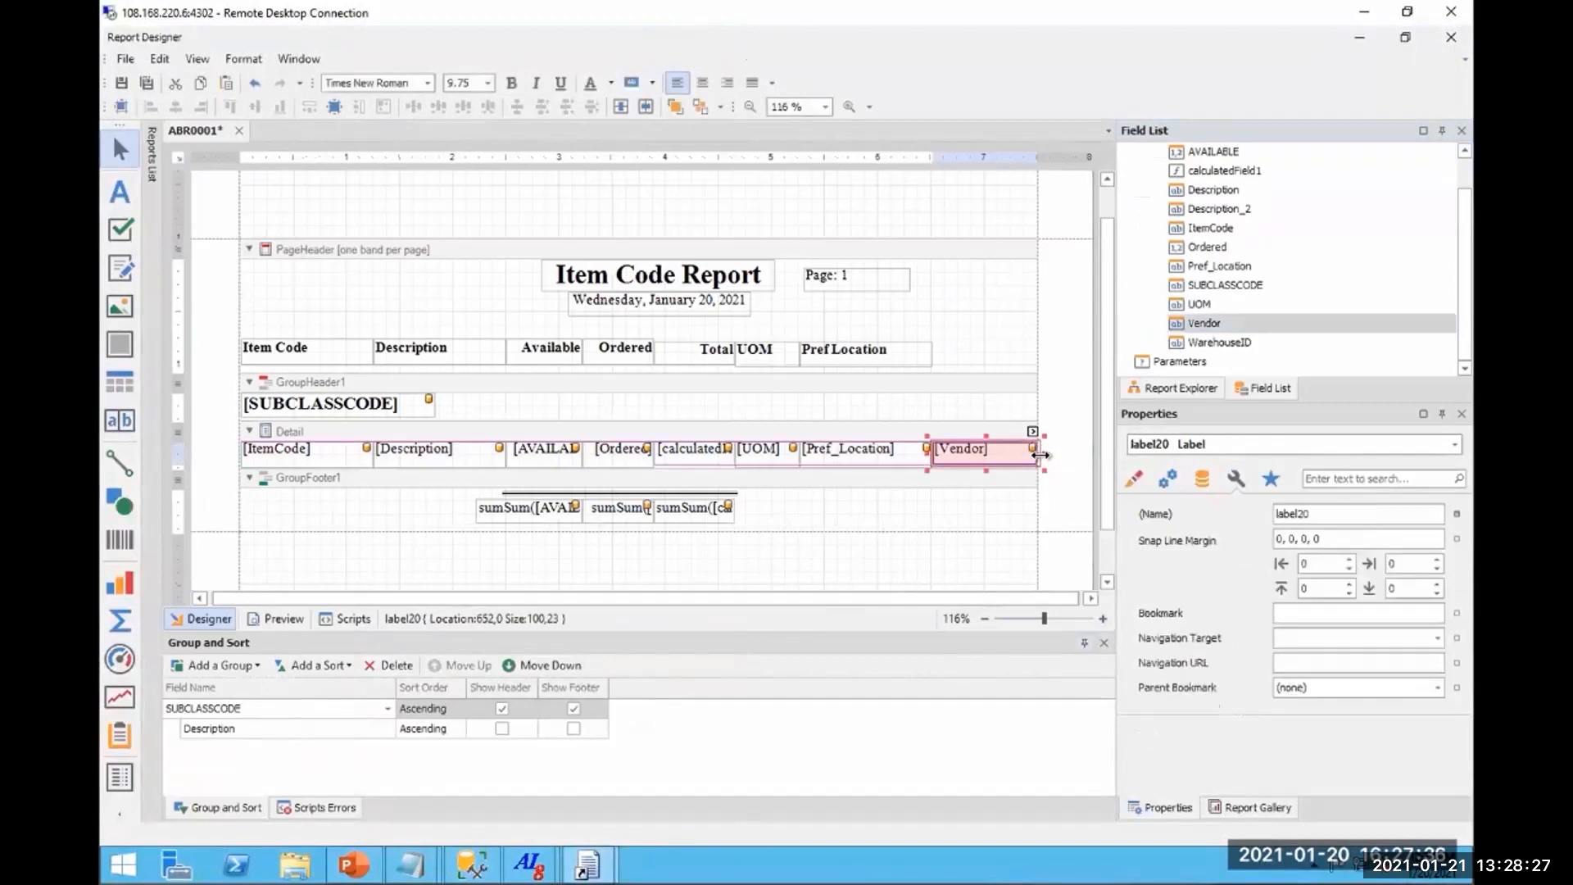
drag(1032, 456, 1029, 454)
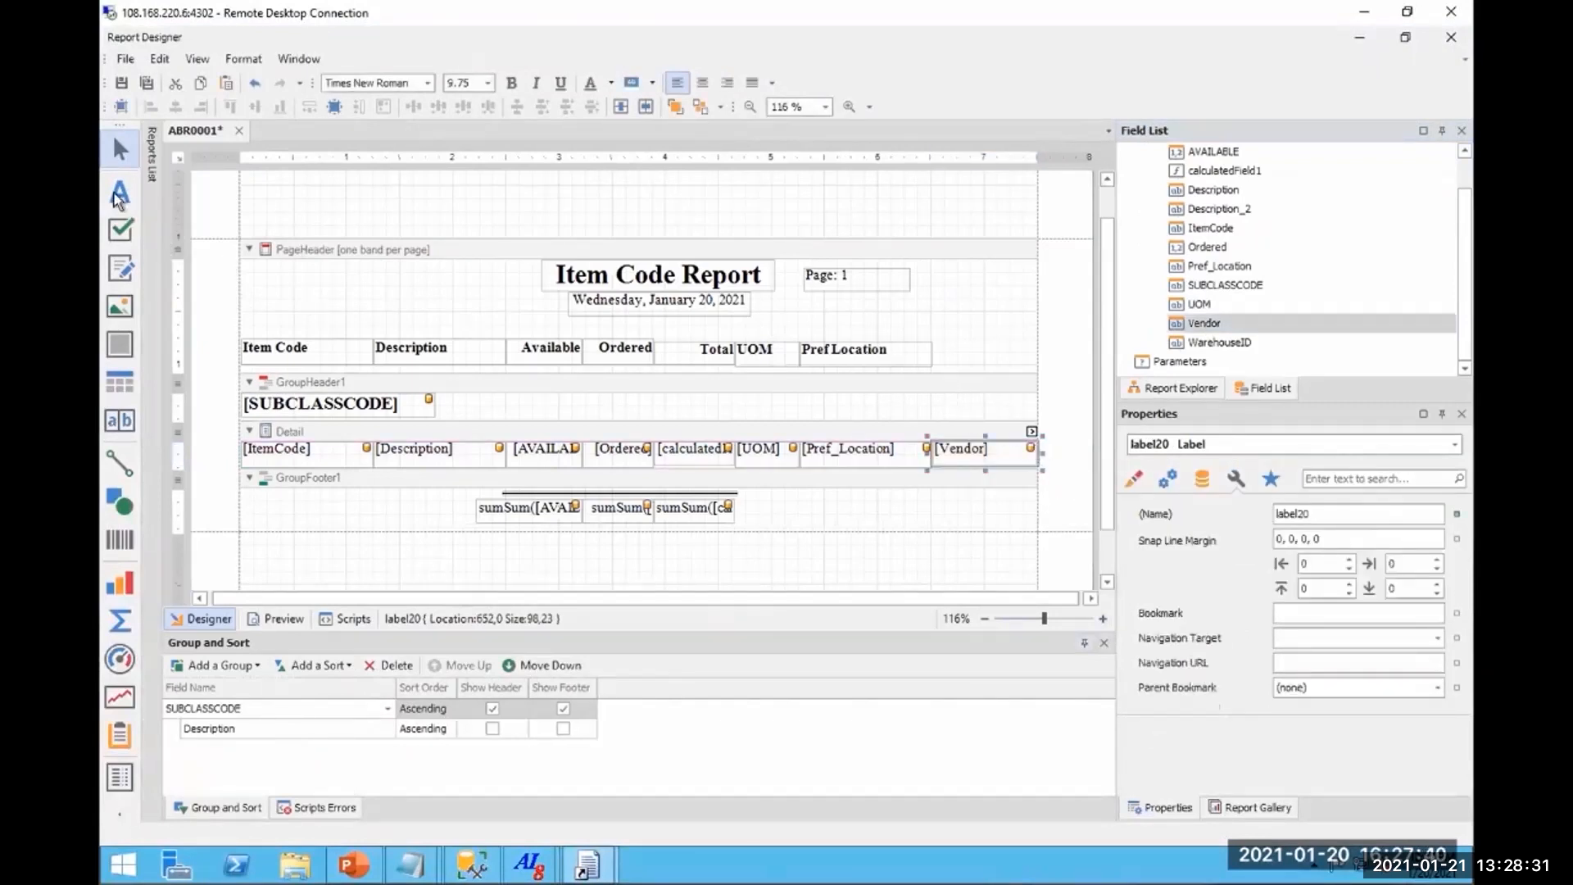
Place a label in the PageHeader beside the Pref Location heading, above the Vendor field, and set its text to Vendor.
click(120, 191)
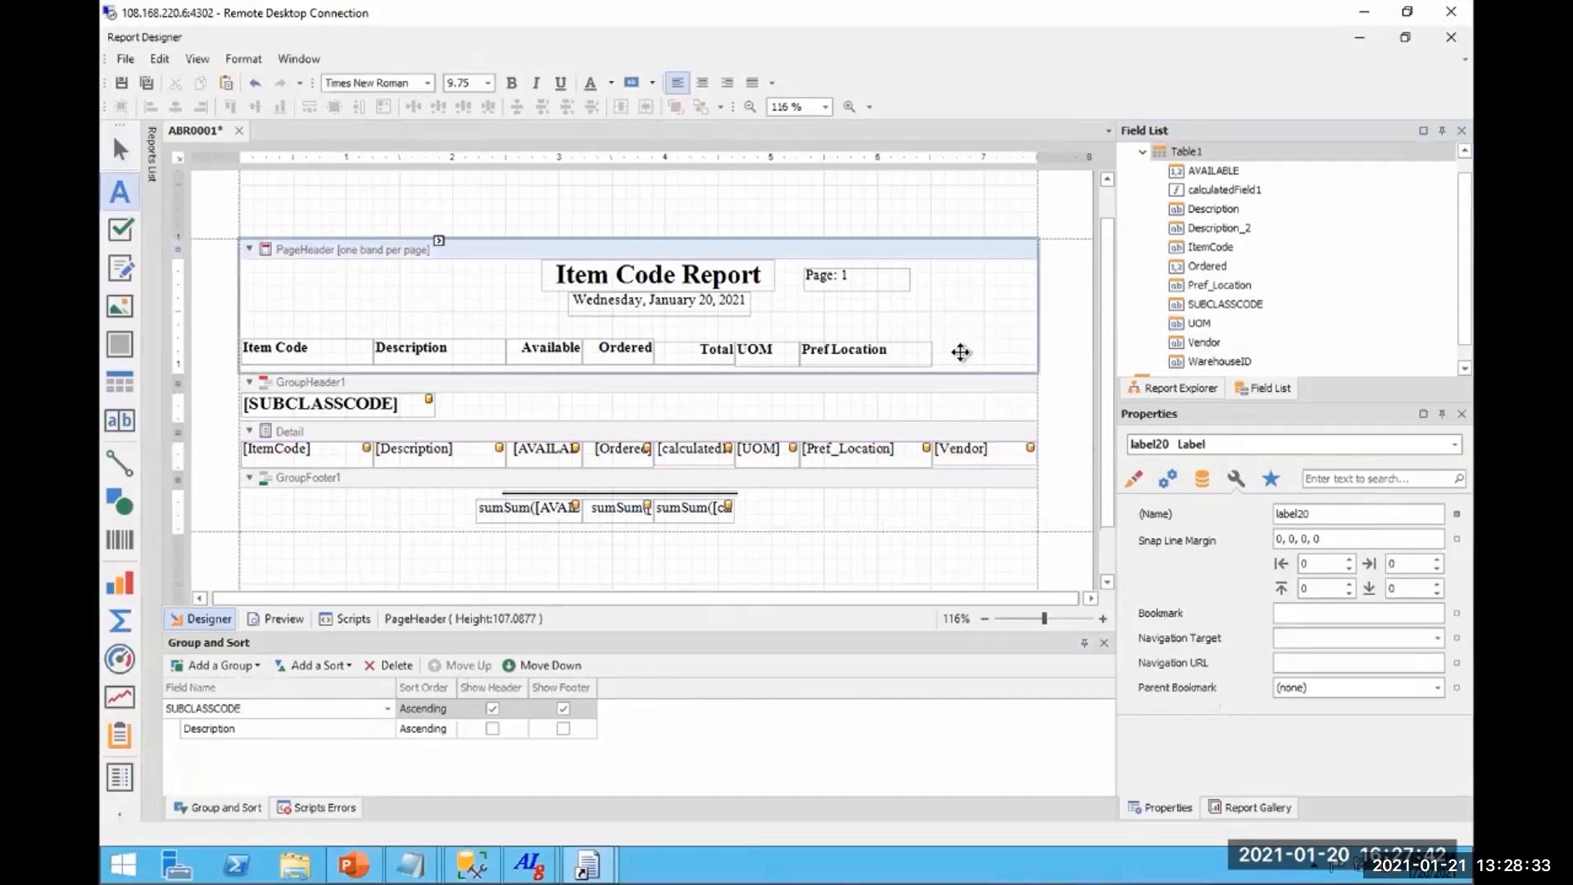
click(950, 352)
drag(960, 354, 957, 351)
double_click(957, 351)
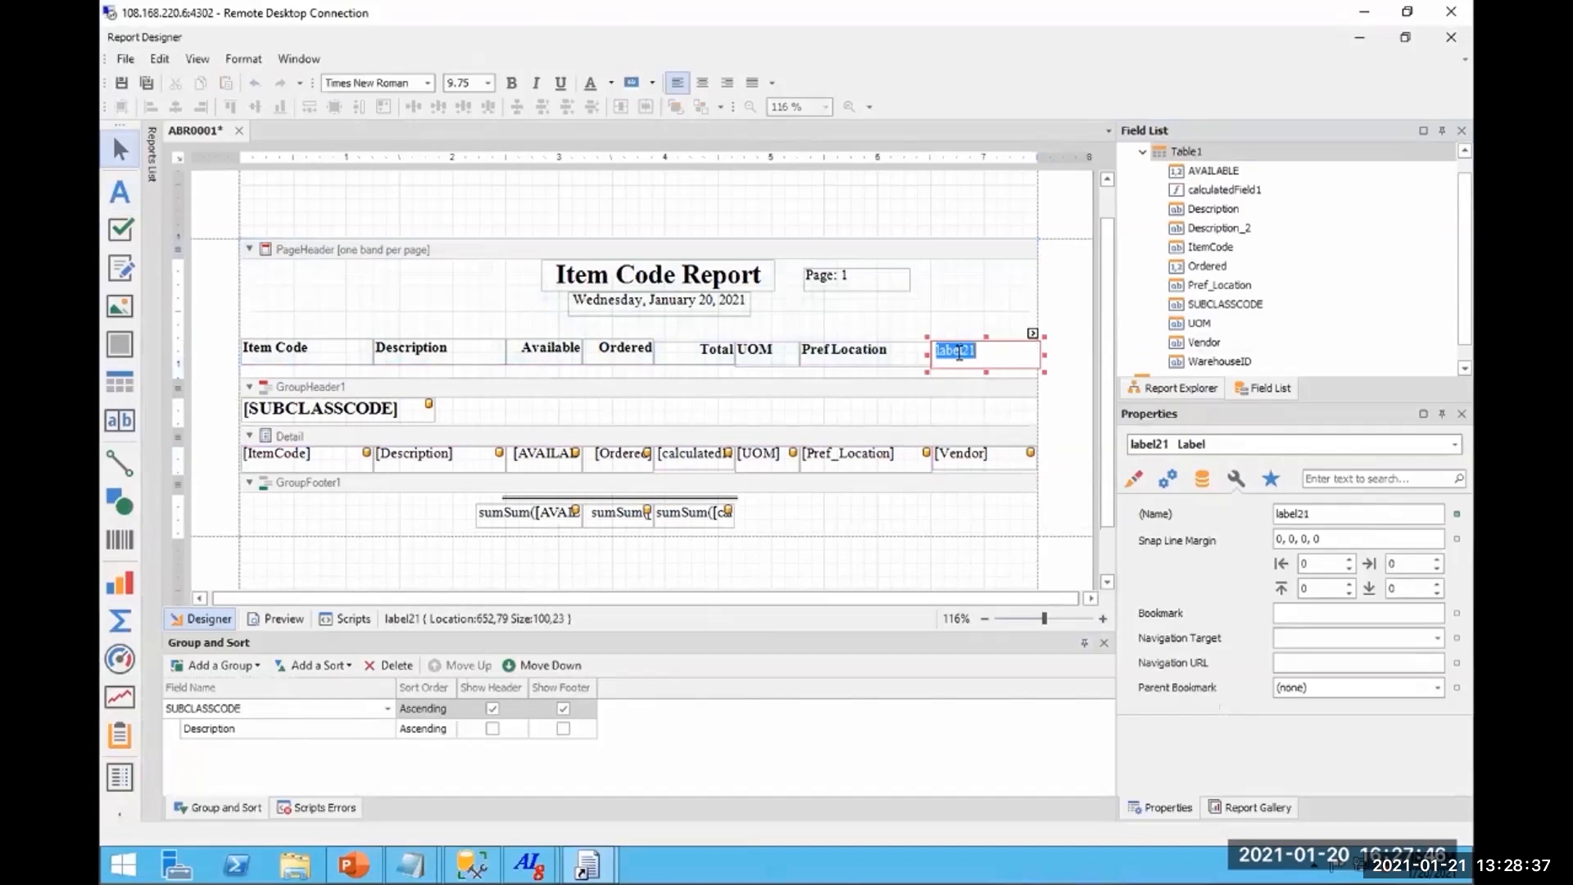
text(VEnd)
key(BackSpace)
key(BackSpace)
key(BackSpace)
key(BackSpace)
key(BackSpace)
text(endor)
click(920, 351)
Narrow the Vendor heading label to 88 wide, make it bold, and save the report.
click(959, 353)
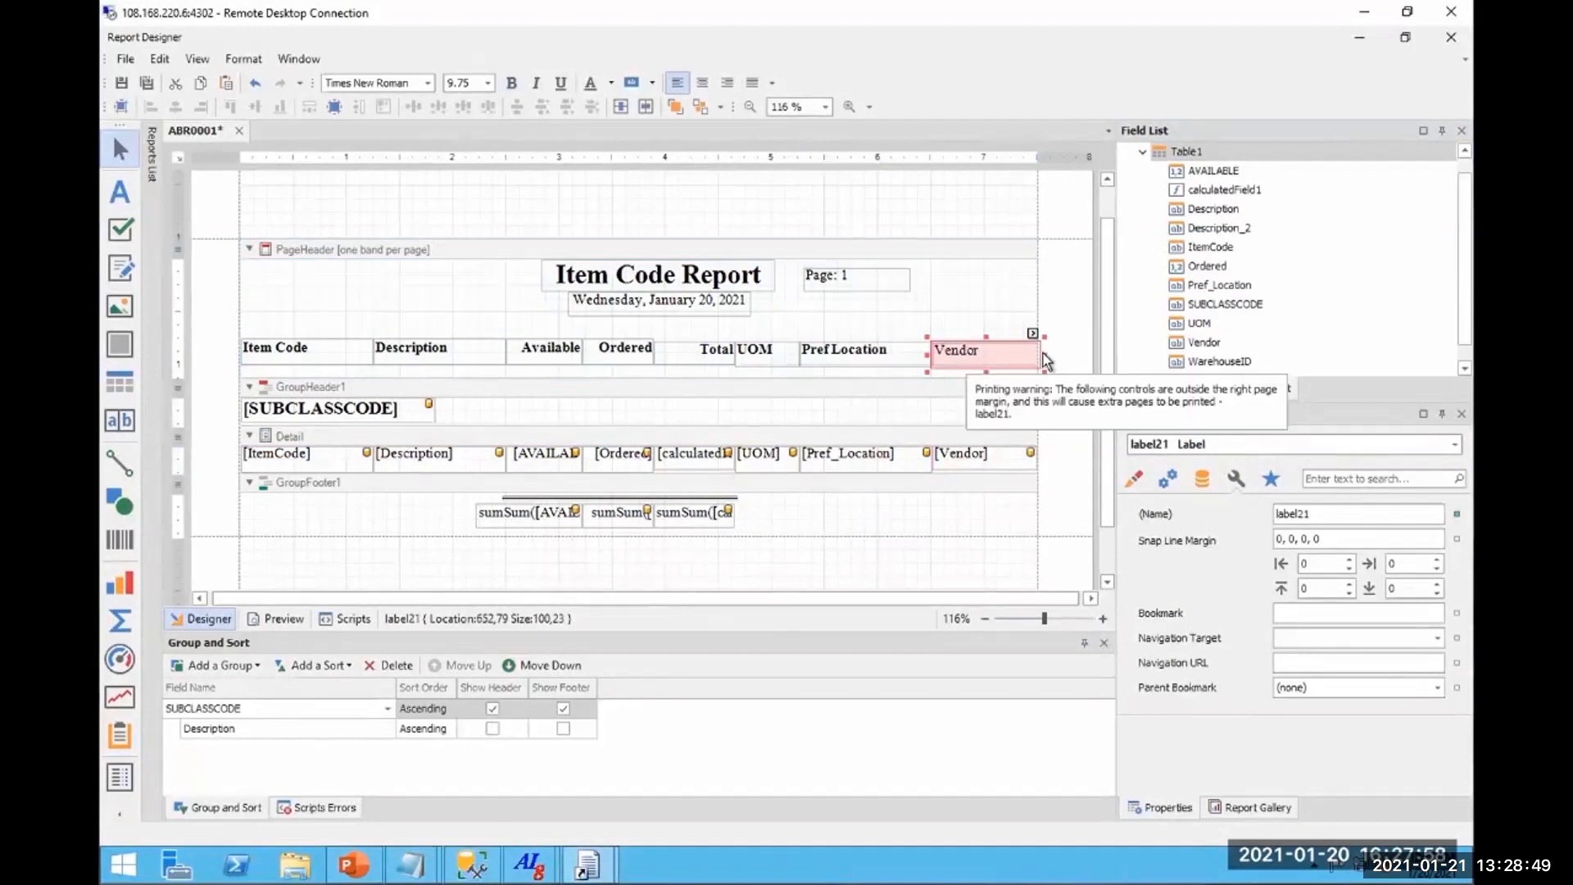
drag(1045, 355, 1032, 355)
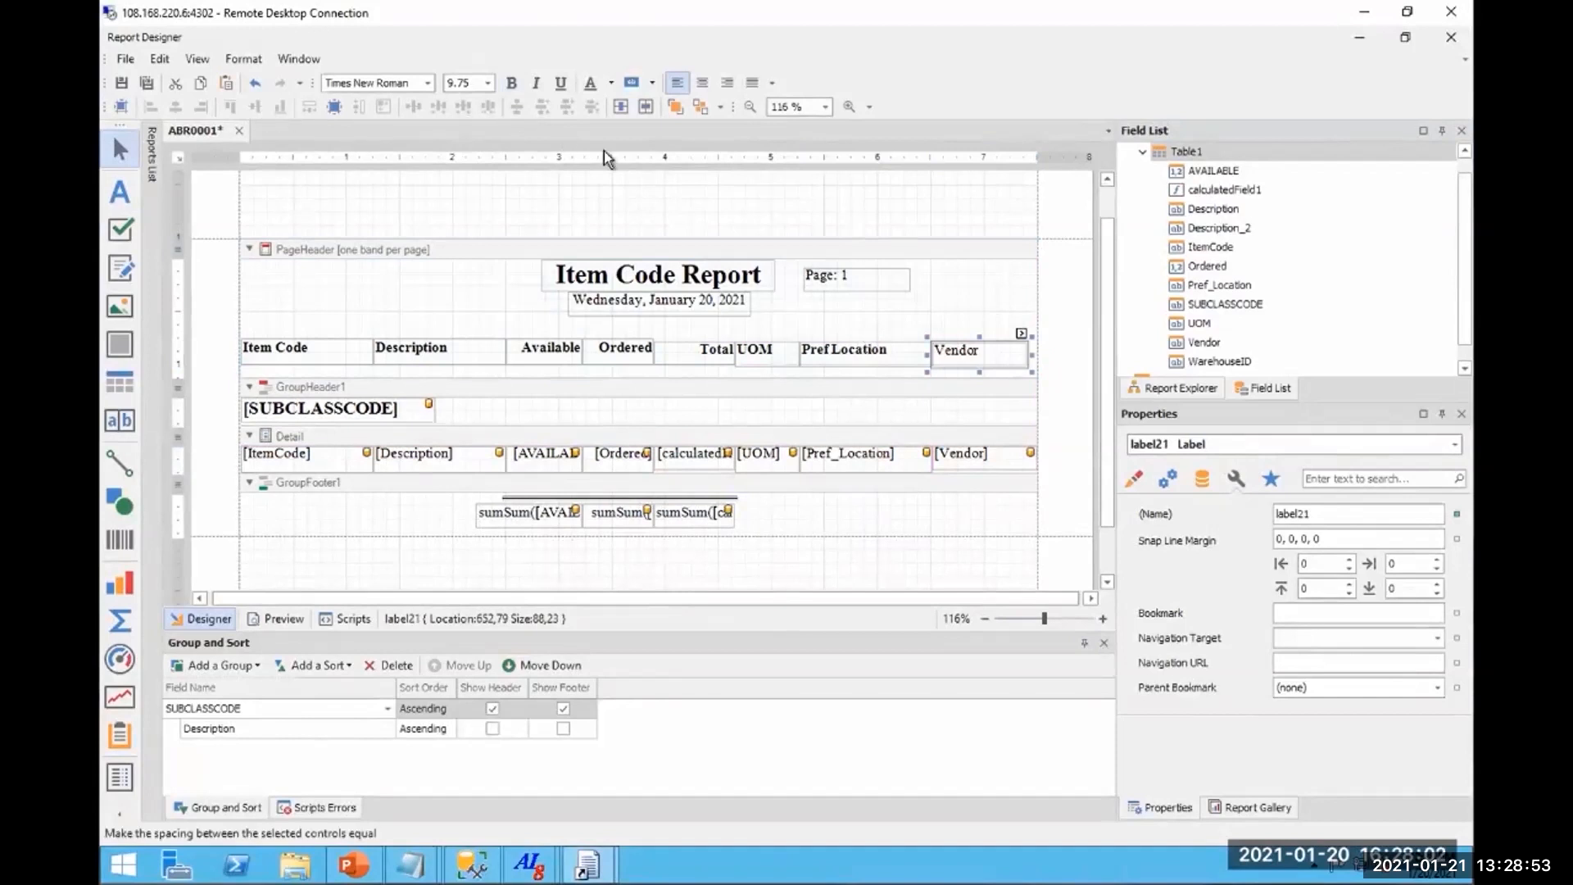
click(512, 82)
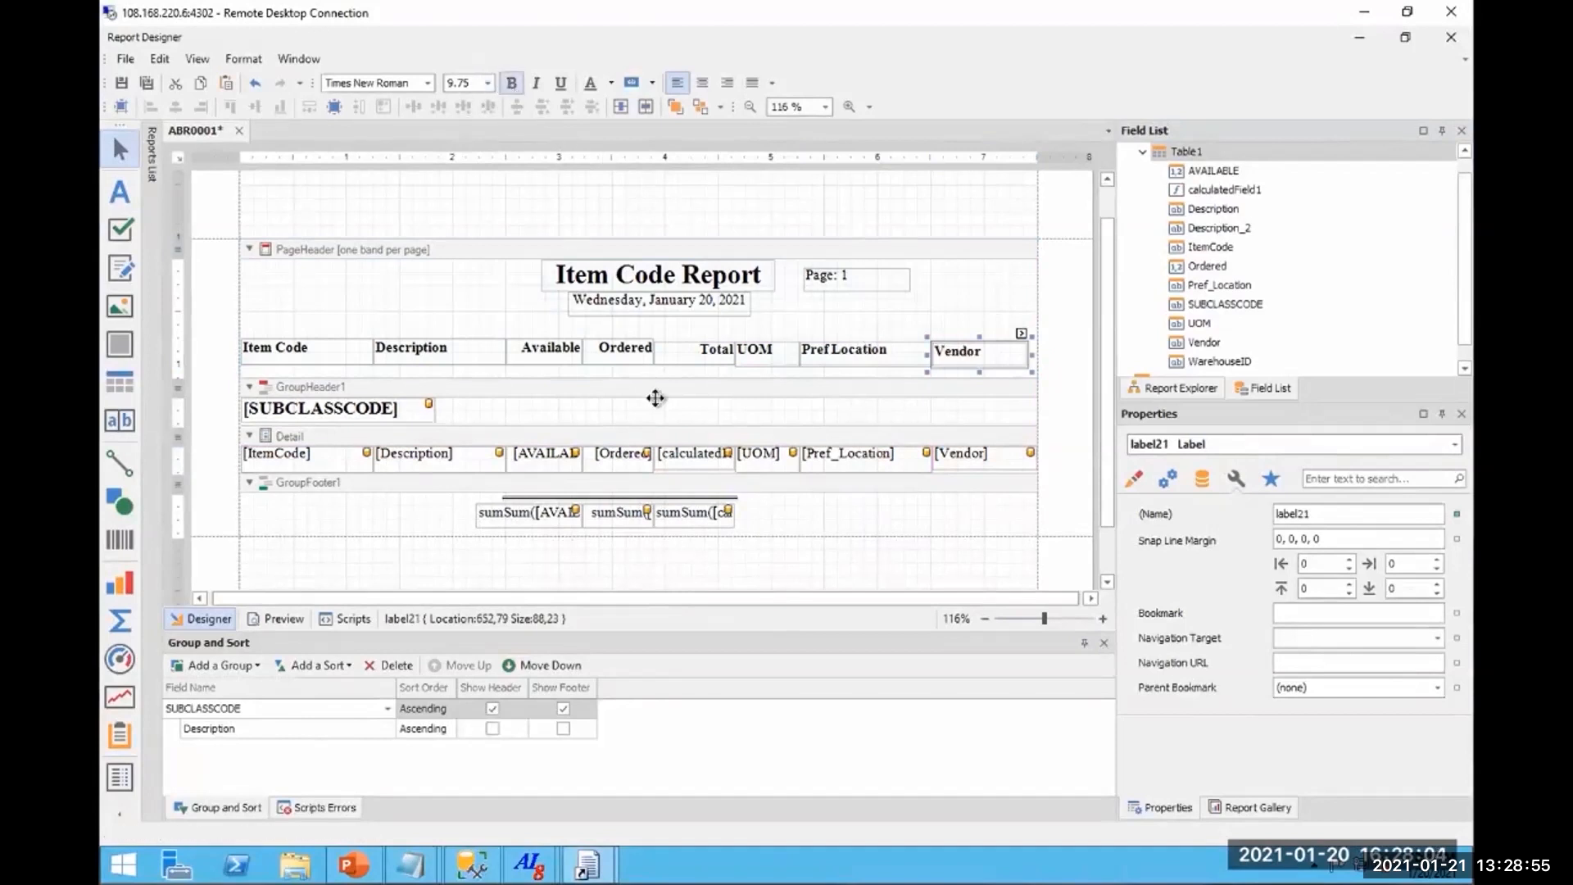
click(121, 82)
Close the Report Designer and preview the Item Report Demo, checking the Vendor column across the item groups.
click(1444, 39)
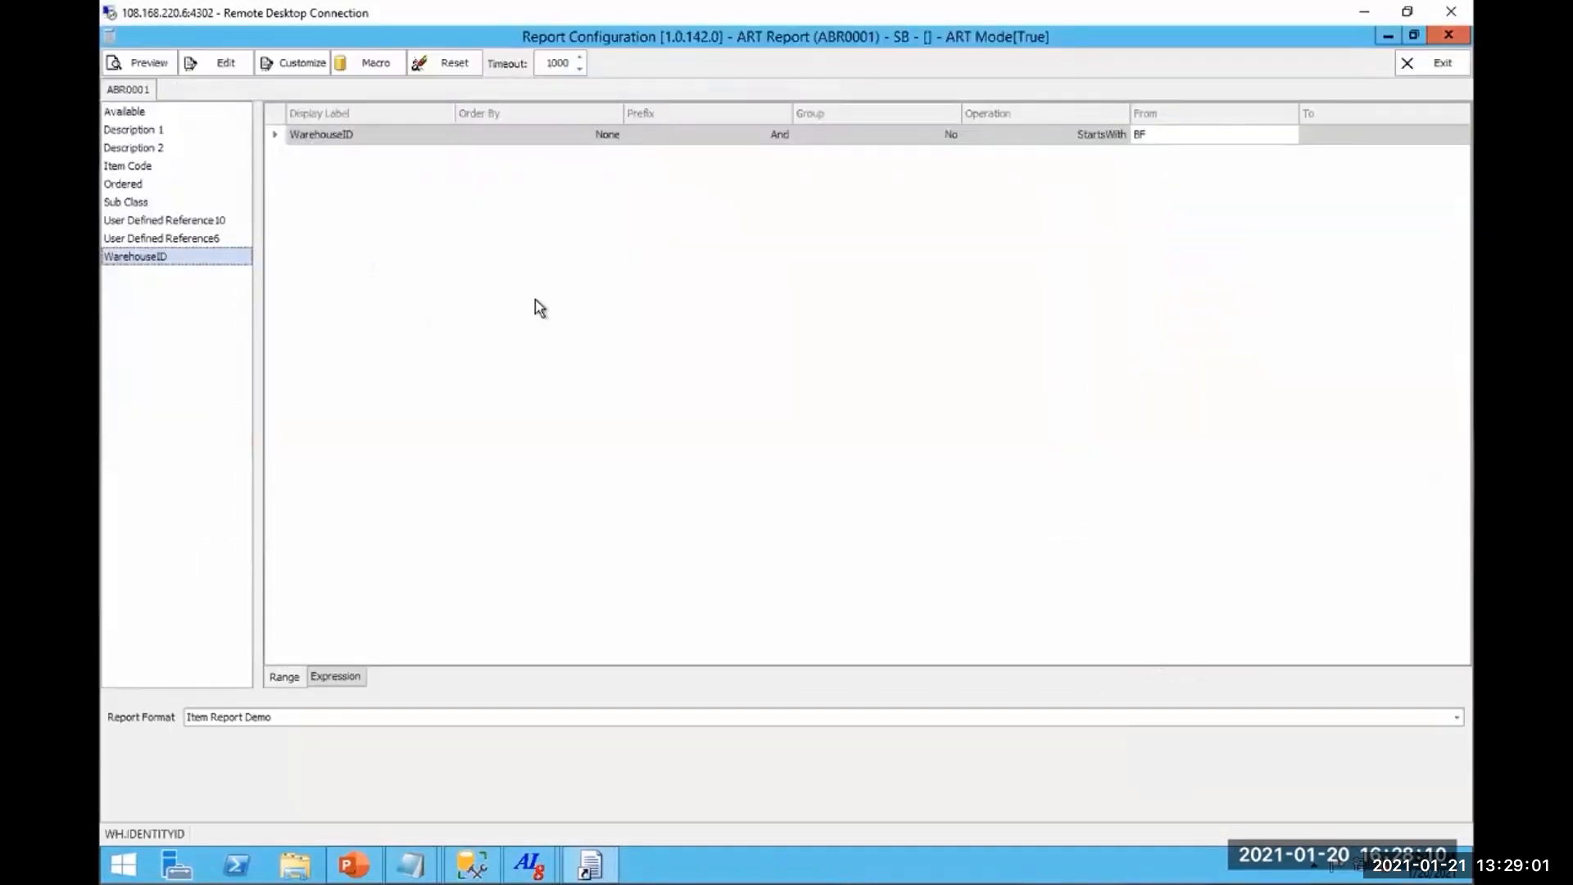
click(156, 64)
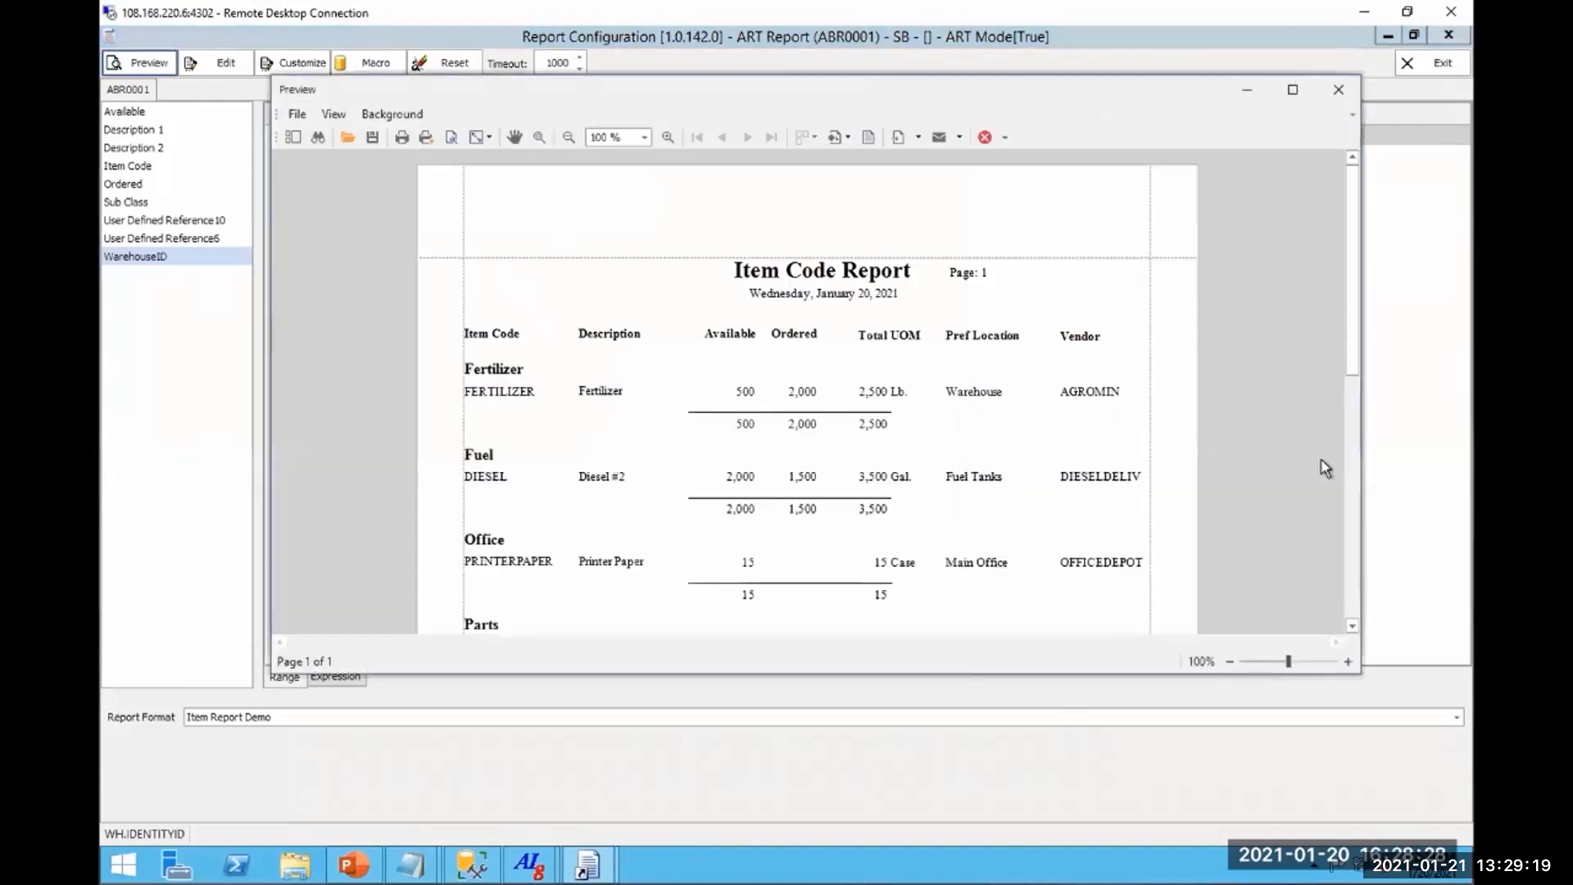
drag(1355, 354, 1364, 416)
mouse_move(1360, 444)
mouse_down()
mouse_move(1359, 501)
mouse_move(1363, 454)
mouse_up()
drag(1375, 382, 1373, 313)
Export the previewed report to the desktop as the XLSX file ABR0001, review it in Excel, and close the workbook.
click(918, 138)
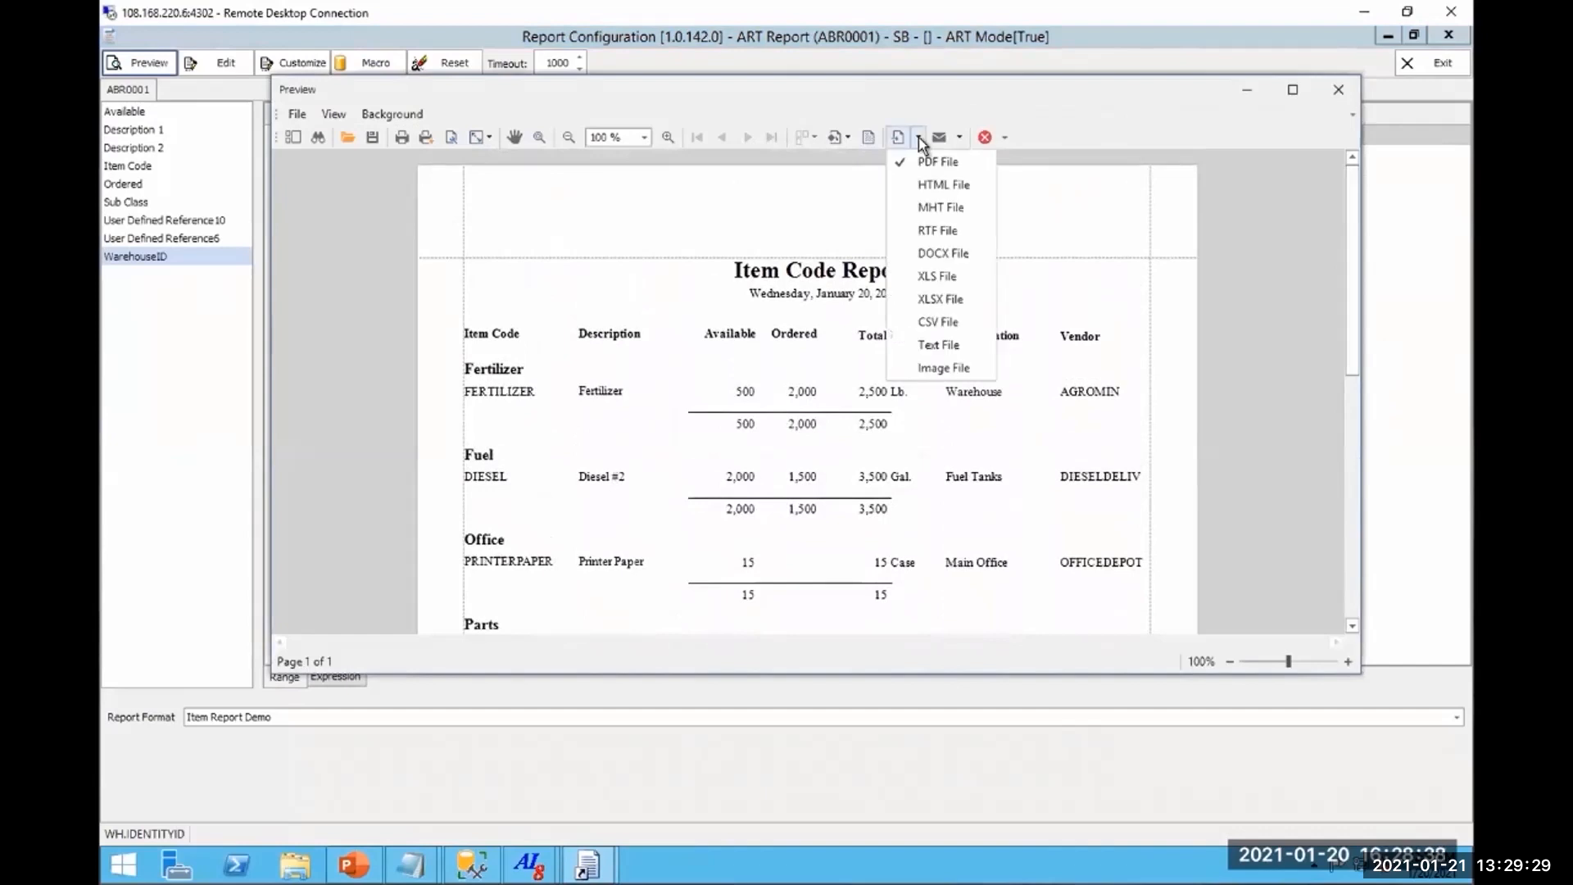
click(942, 299)
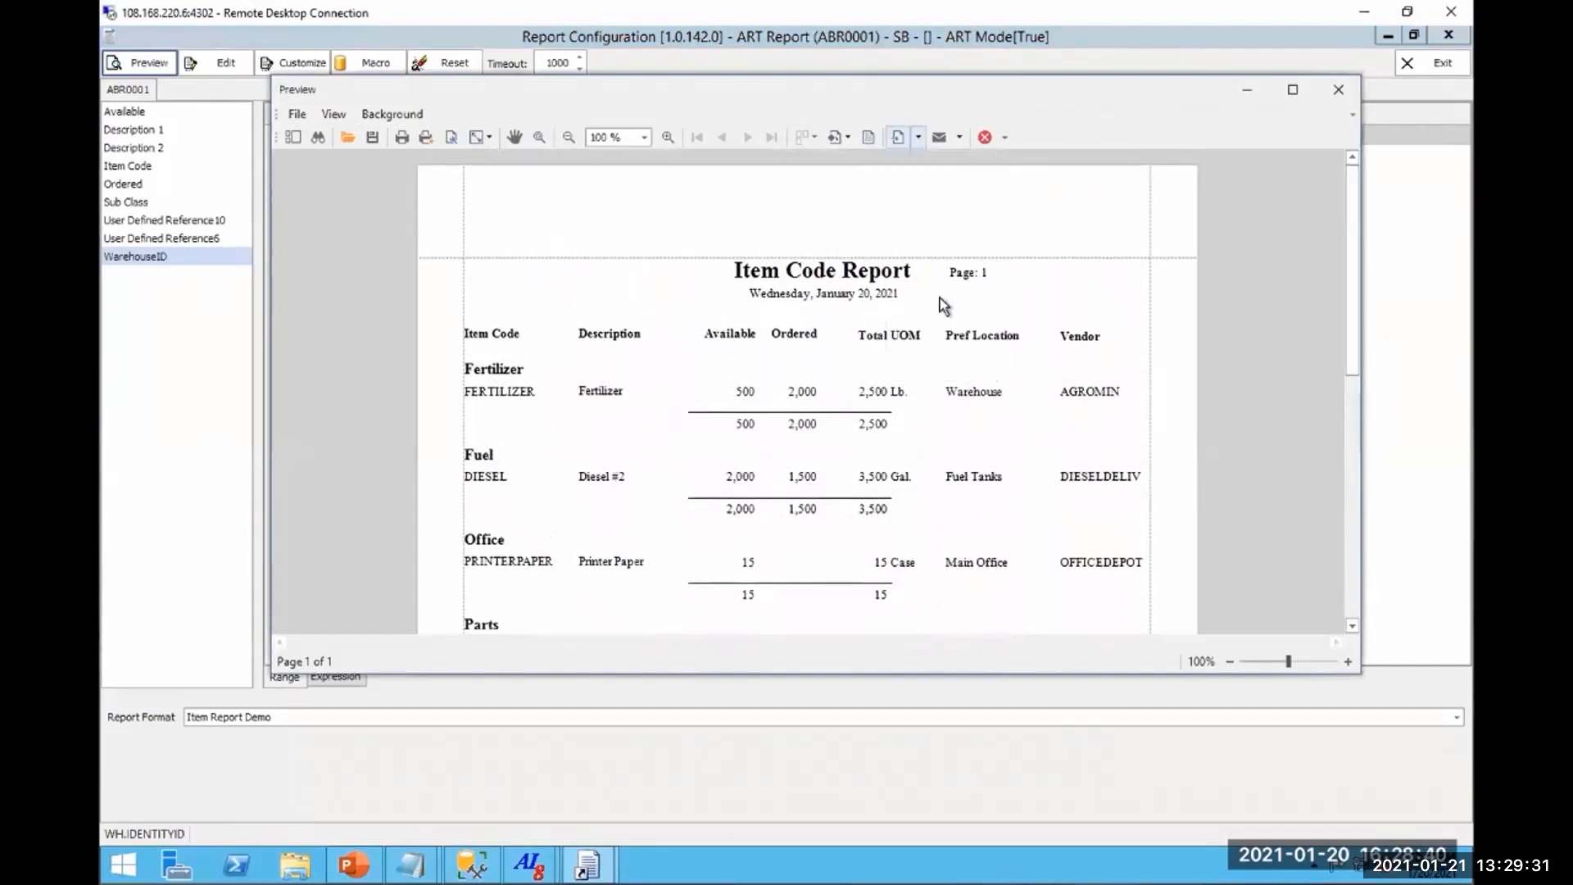
click(790, 544)
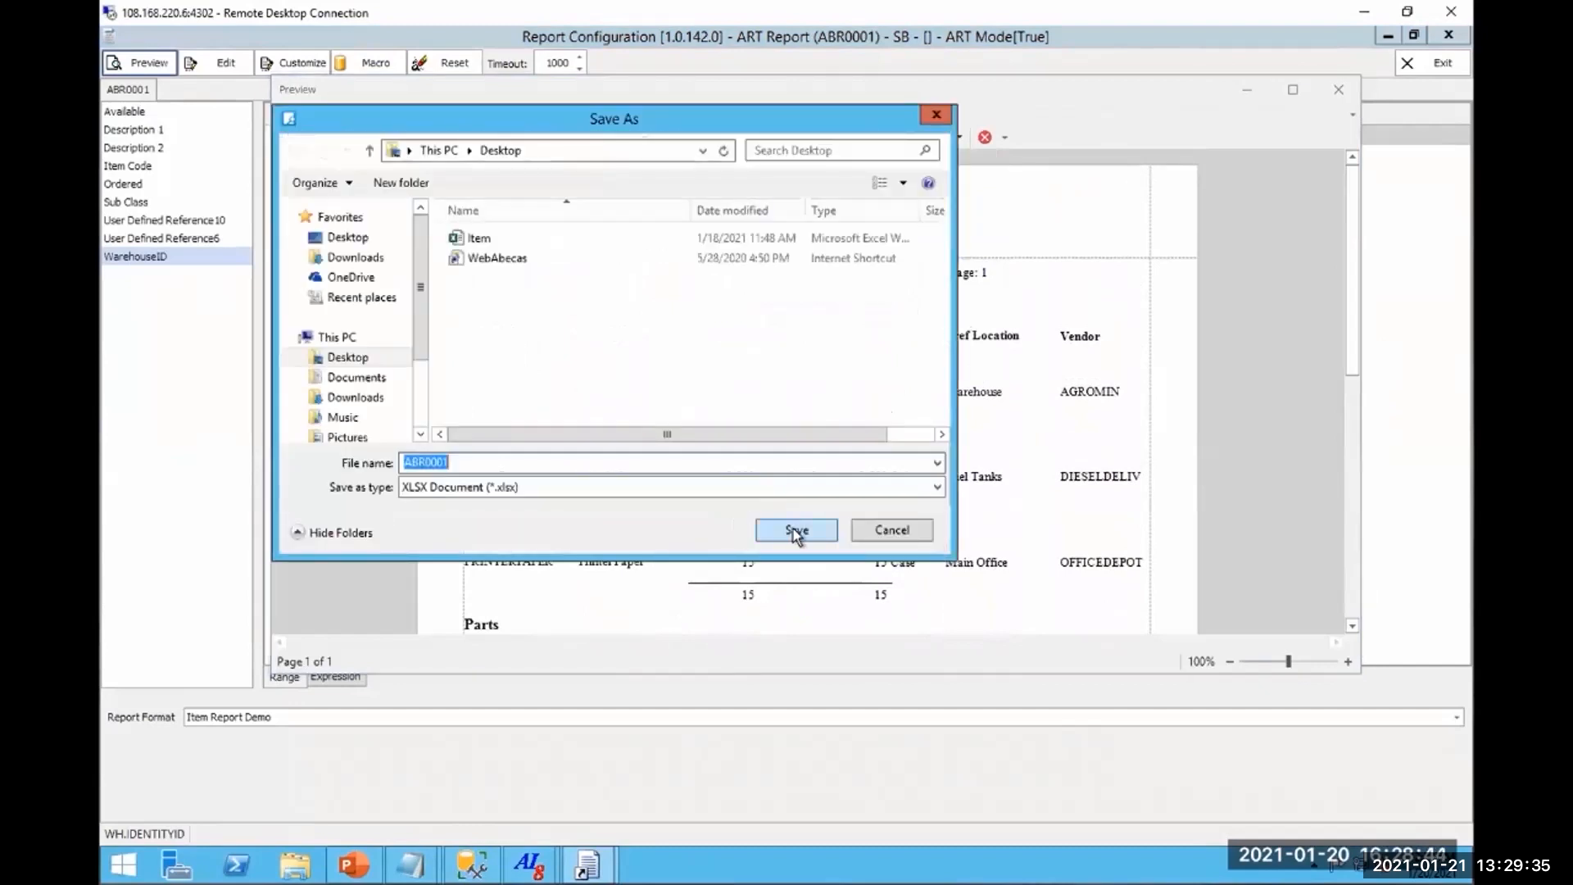
click(793, 531)
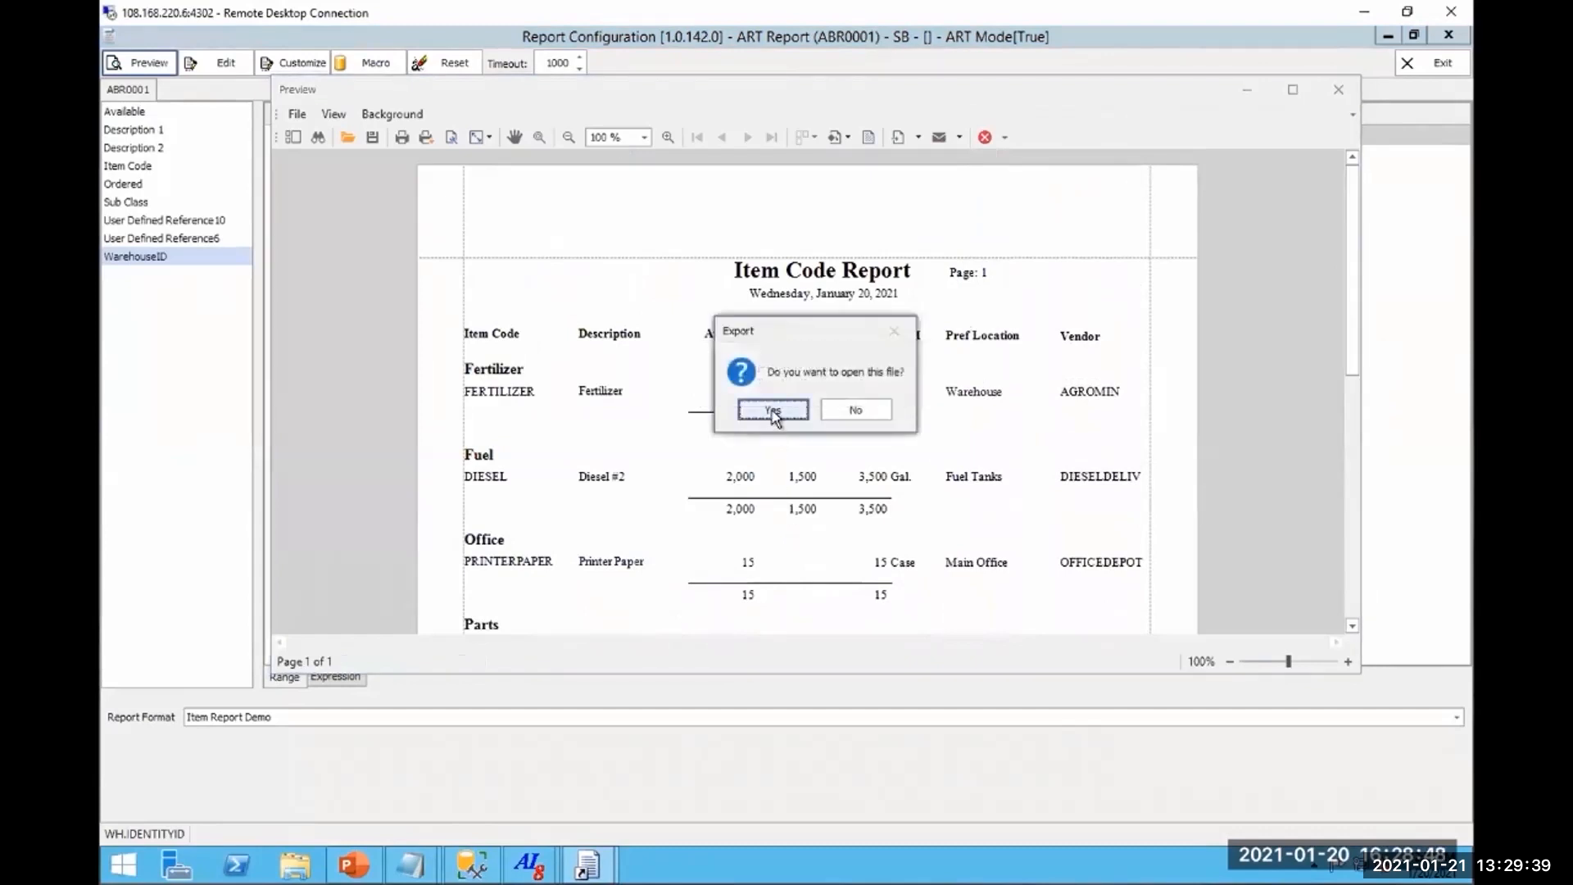
click(773, 411)
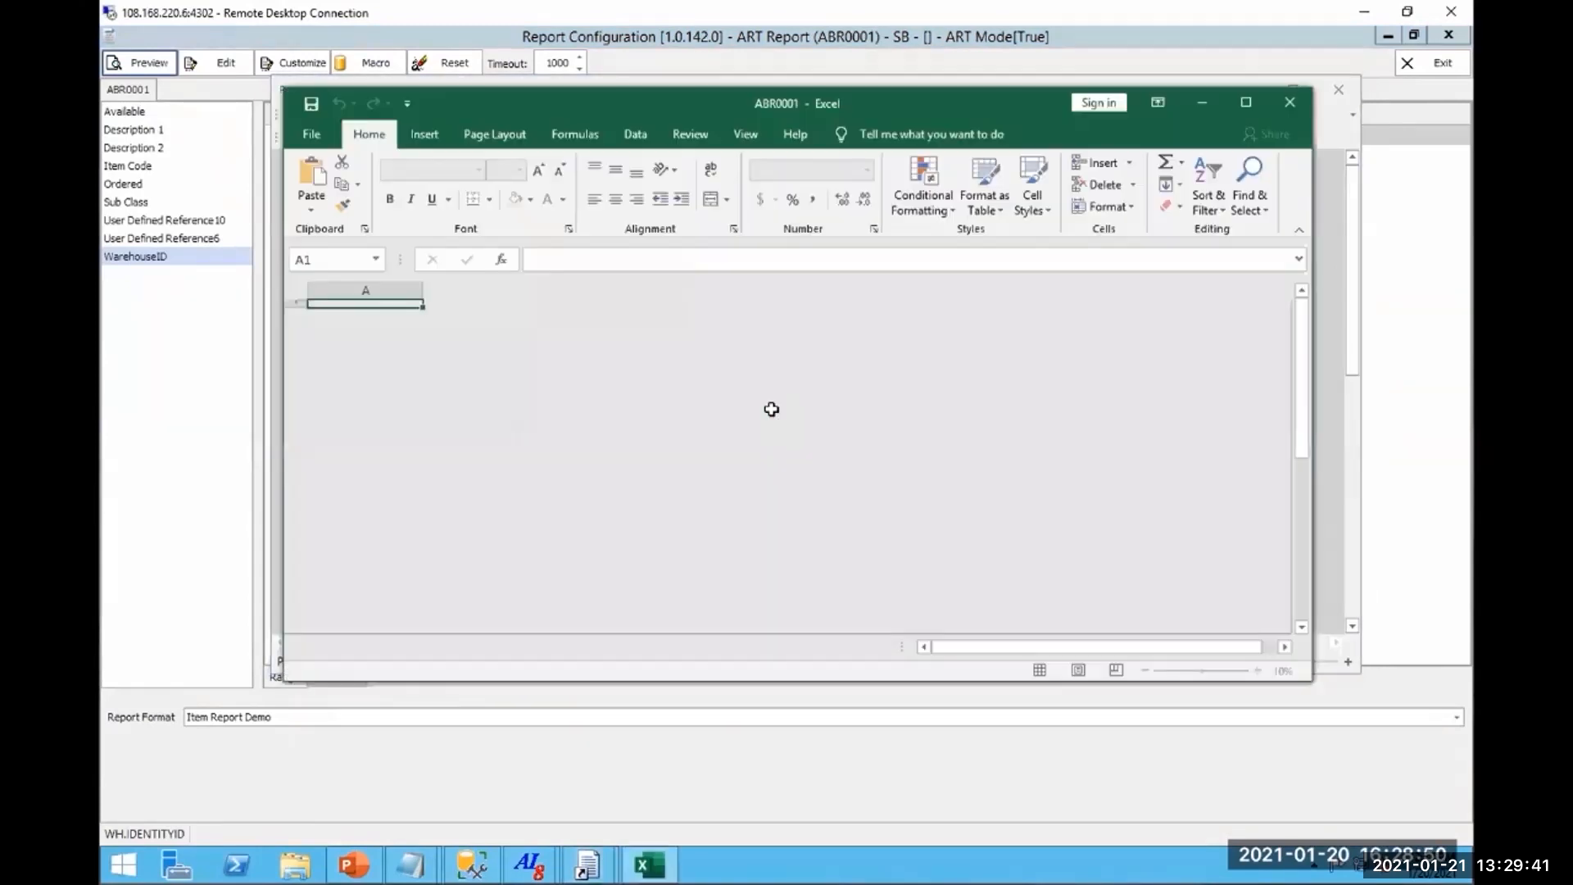
mouse_move(1301, 361)
mouse_down()
mouse_move(1308, 444)
mouse_move(1301, 360)
mouse_up()
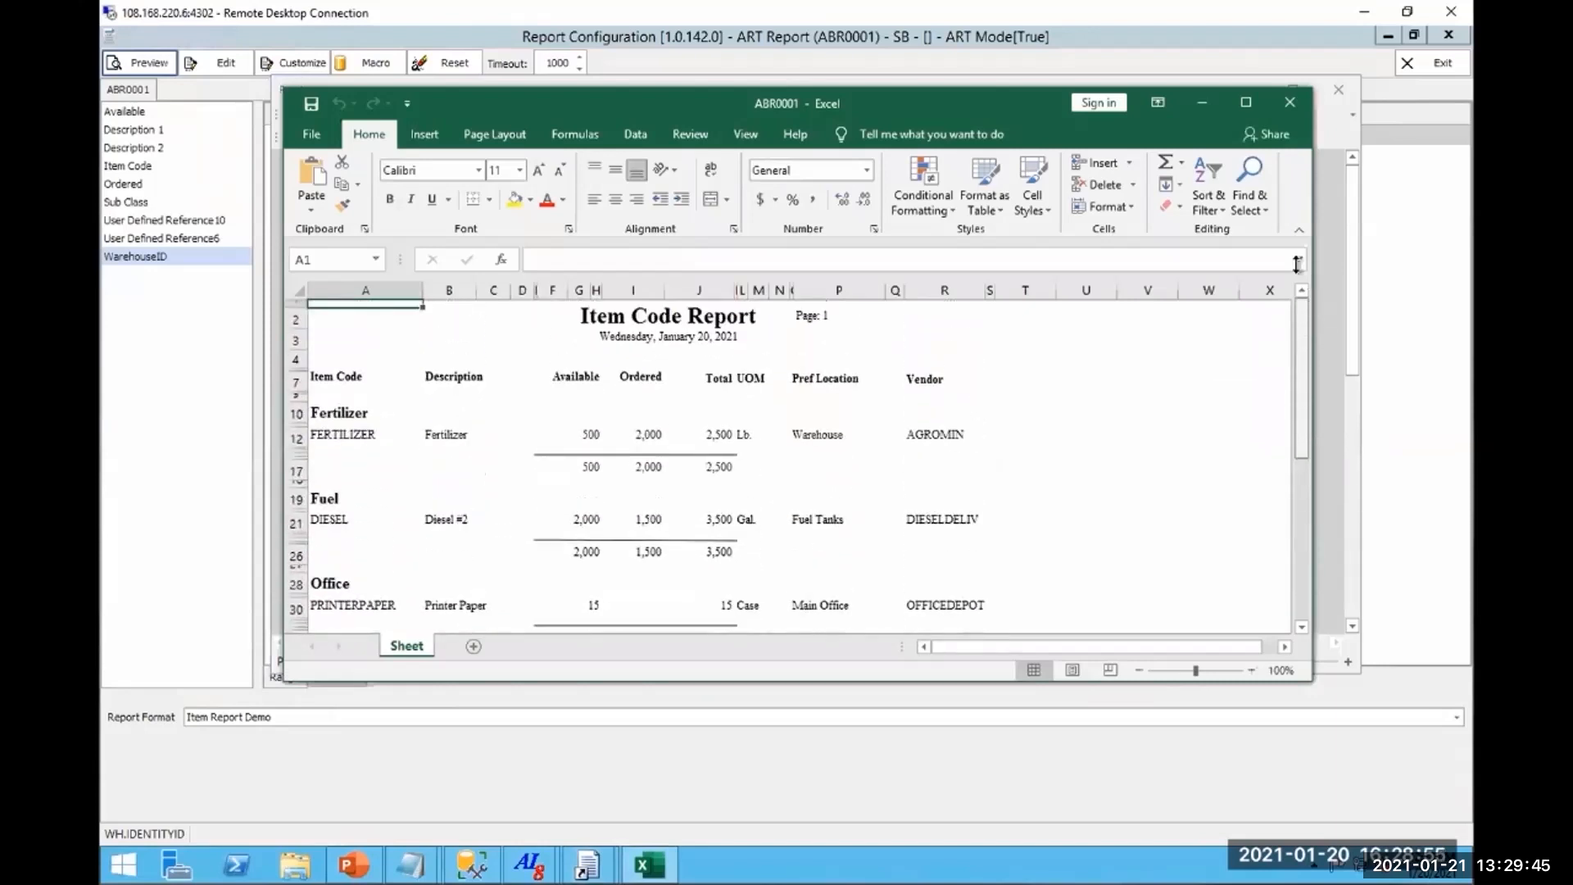
click(1288, 103)
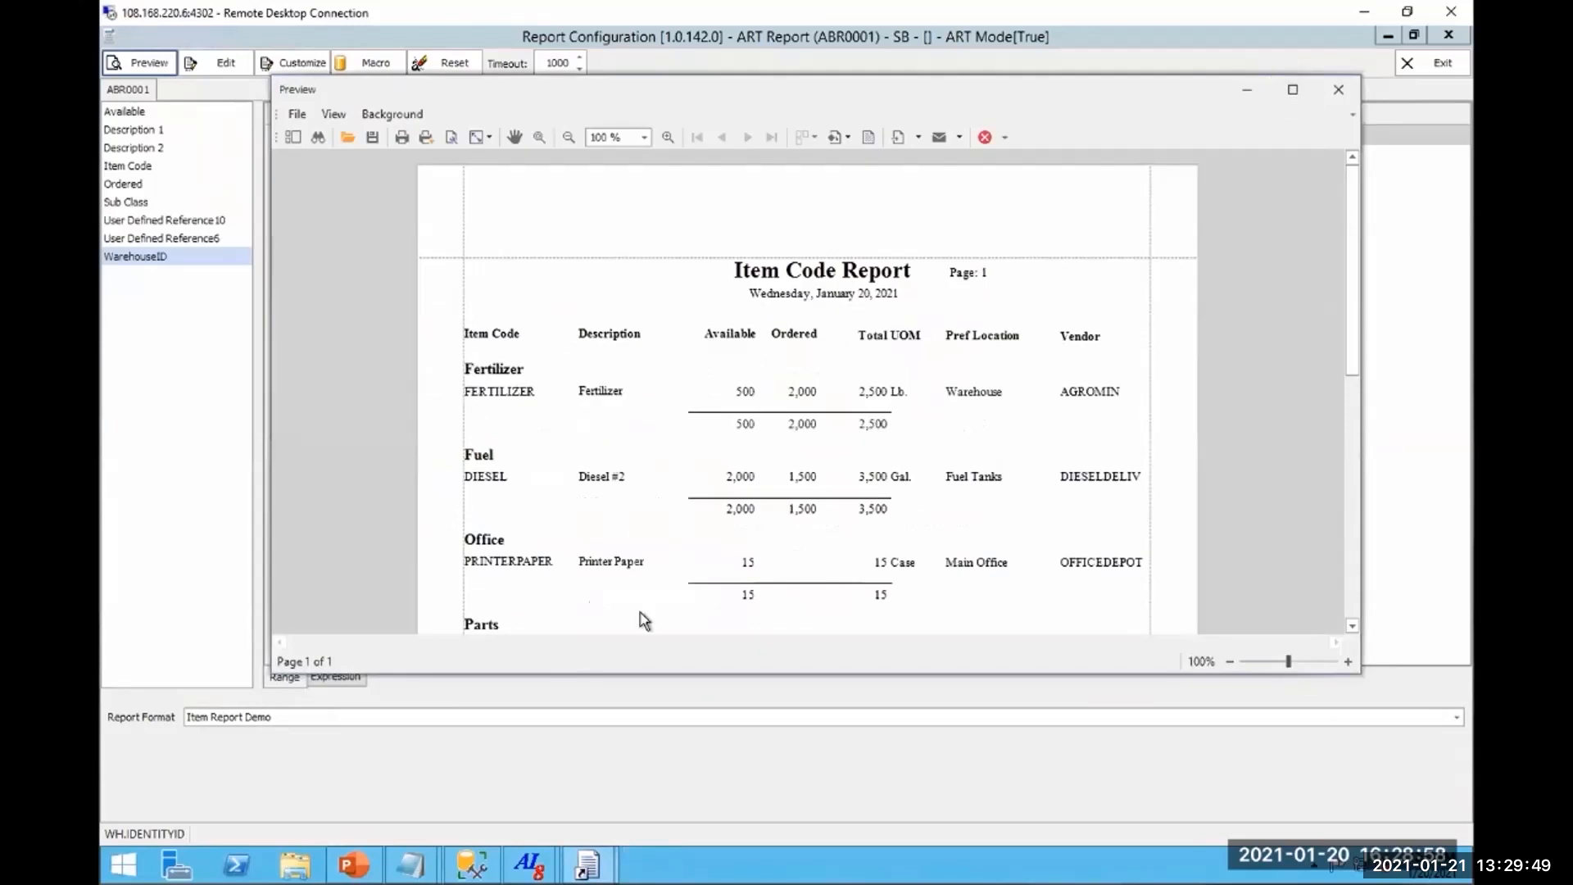